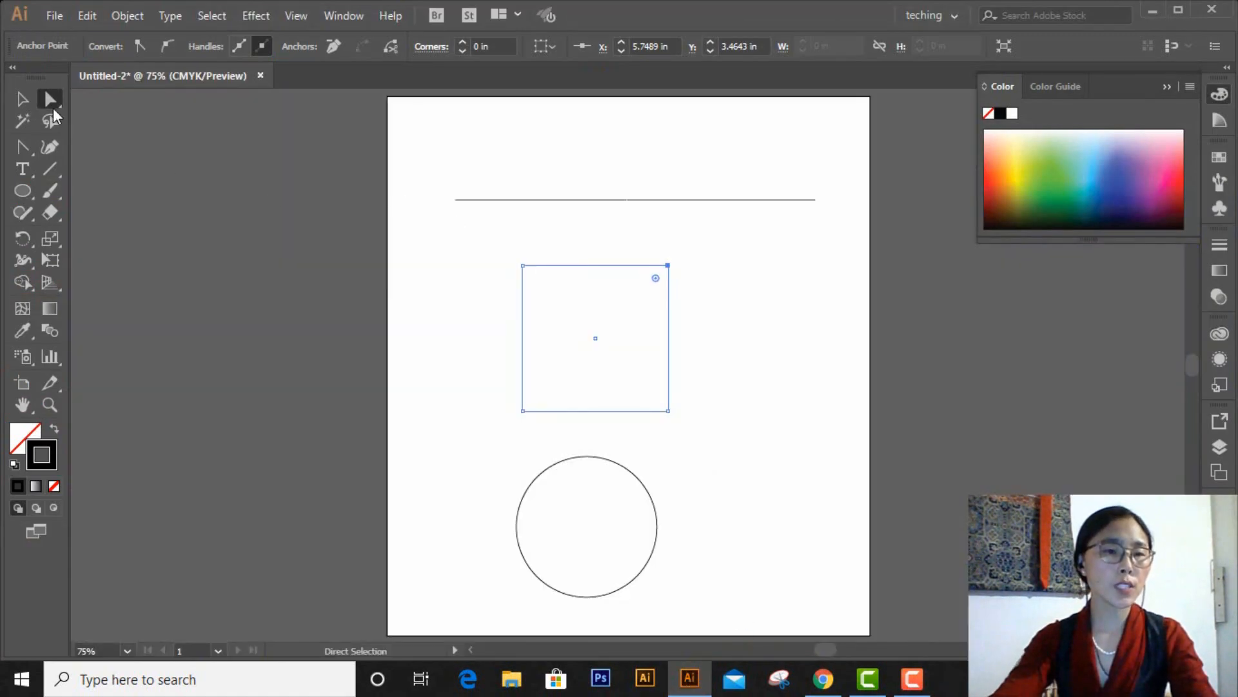
Switch the selected square to the Selection tool and back to Direct Selection to compare the two.
click(15, 106)
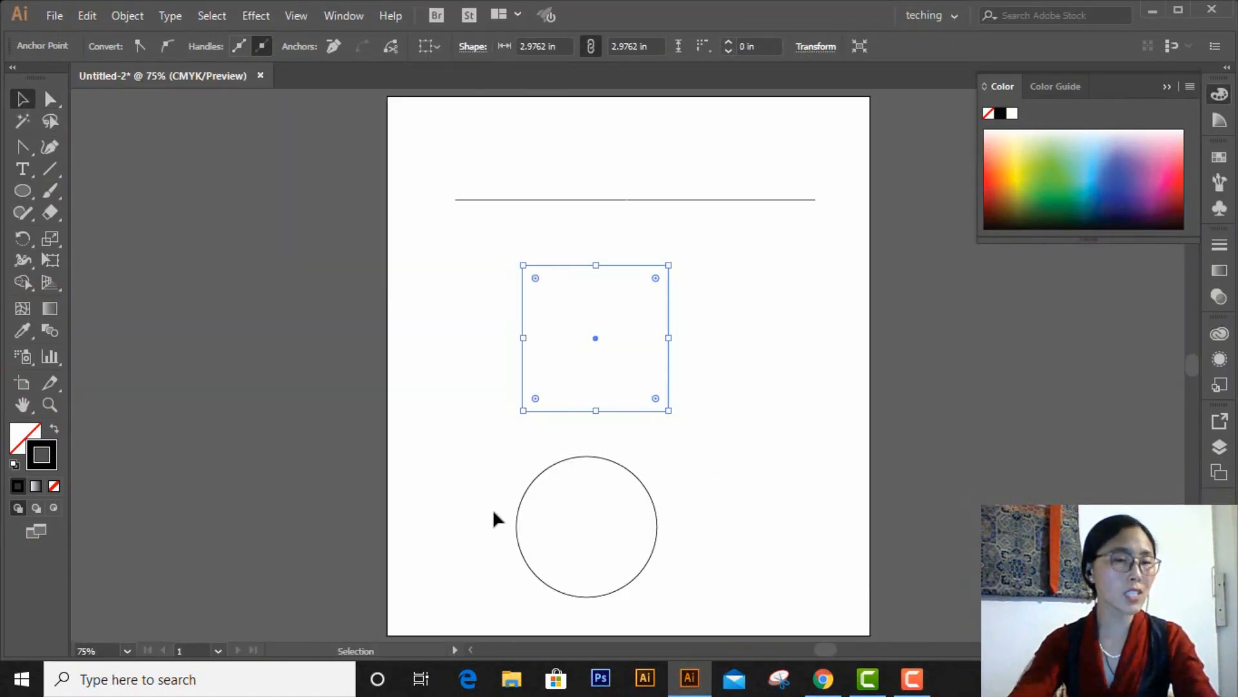
key(a)
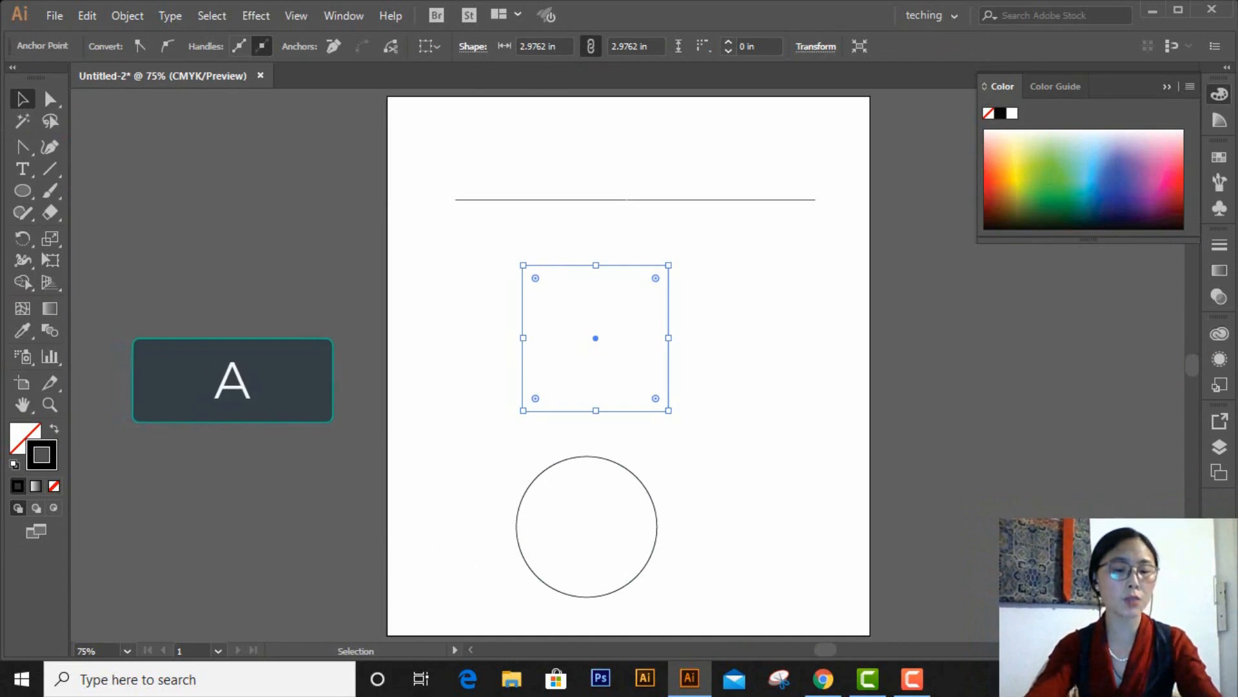
key(a)
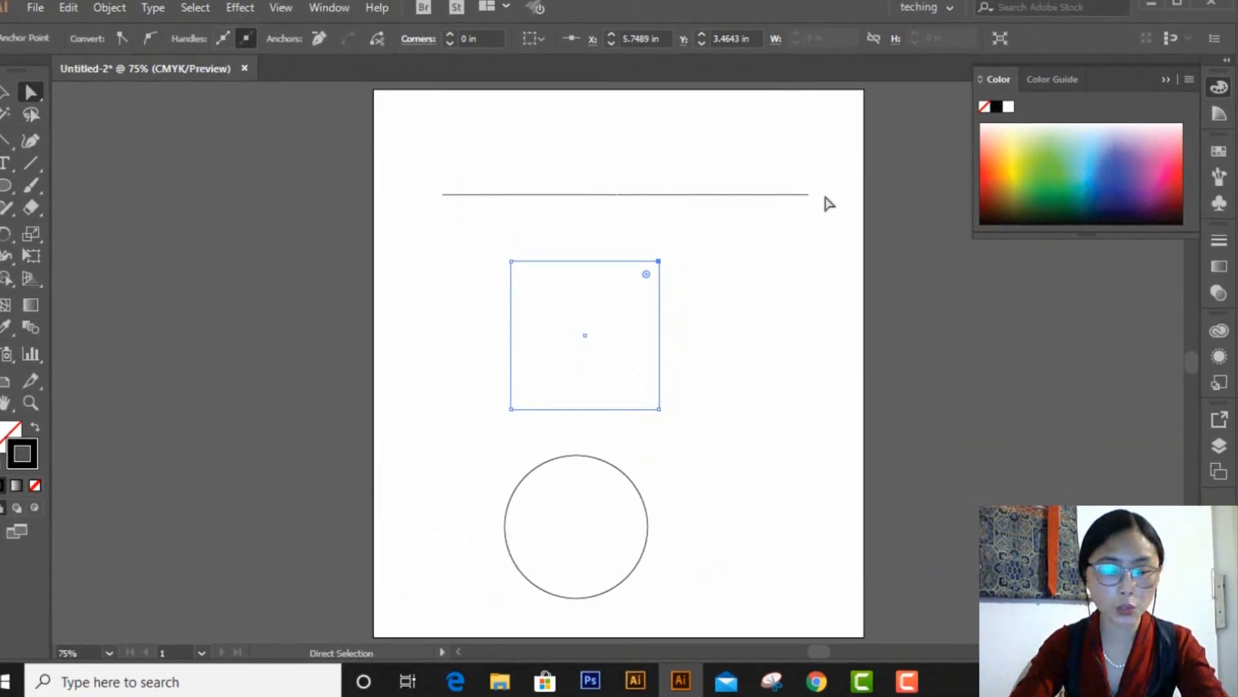
Select the horizontal line with Direct Selection and place a duplicate of it a short distance below the original.
key(ctrl+equal)
key(ctrl+equal)
key(ctrl+equal)
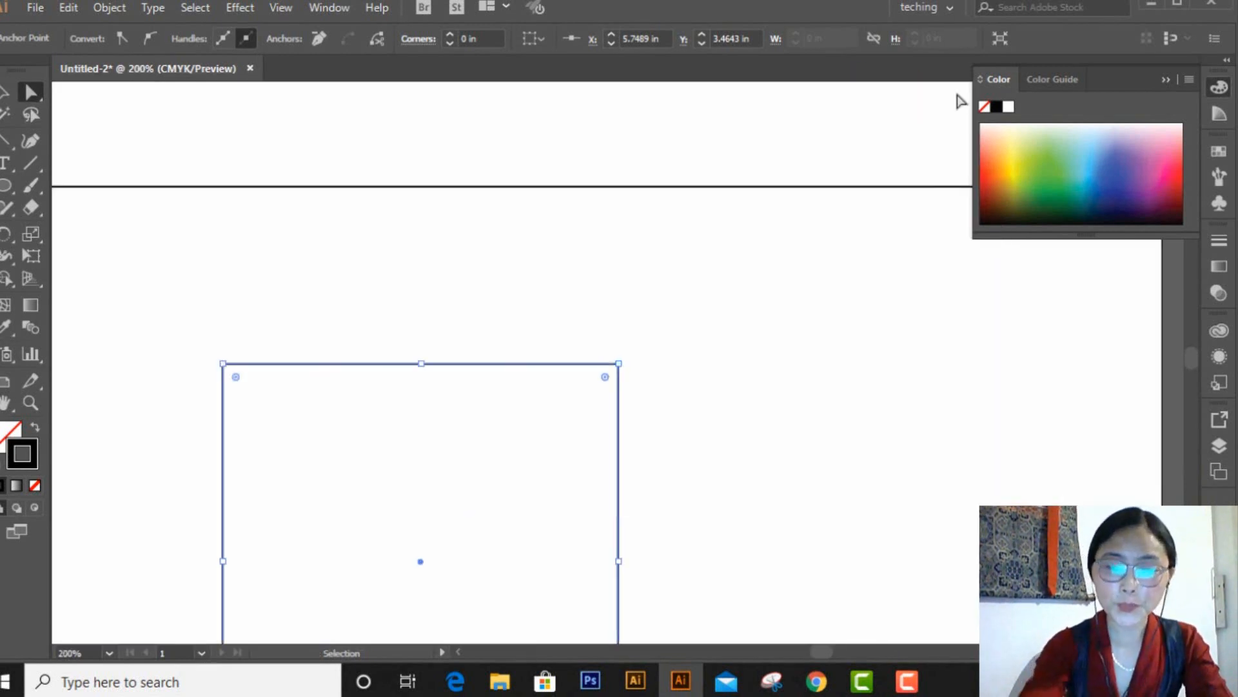
key(ctrl+minus)
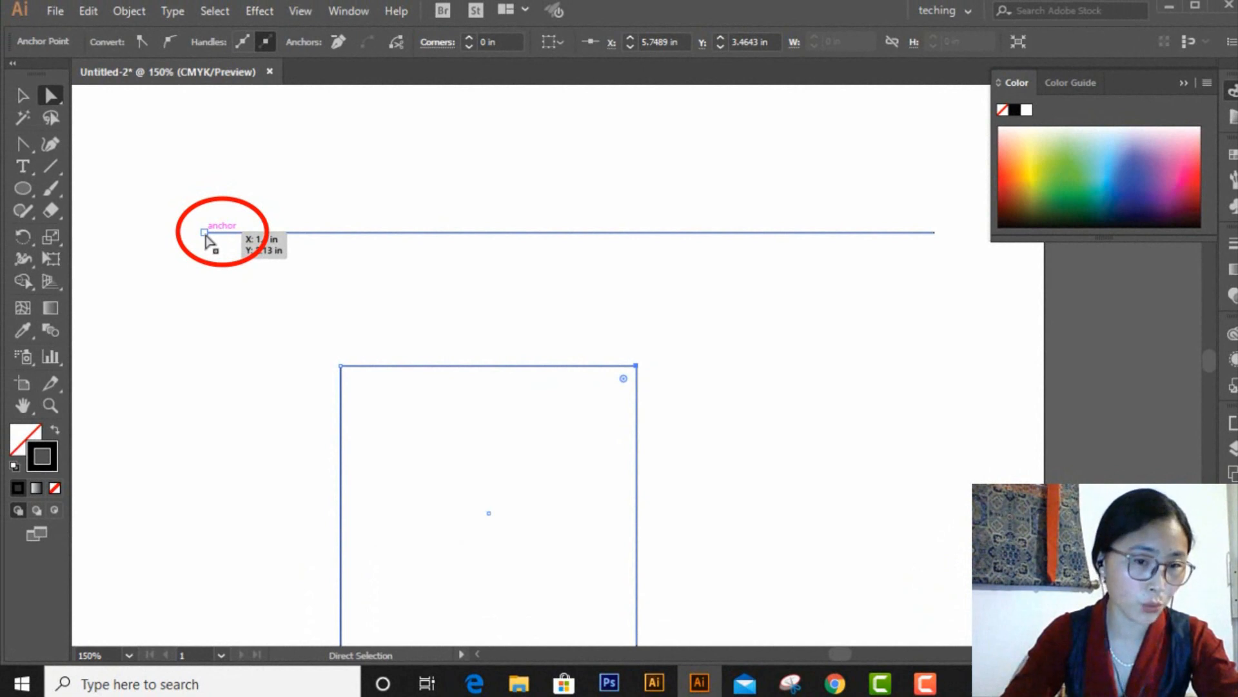
click(931, 233)
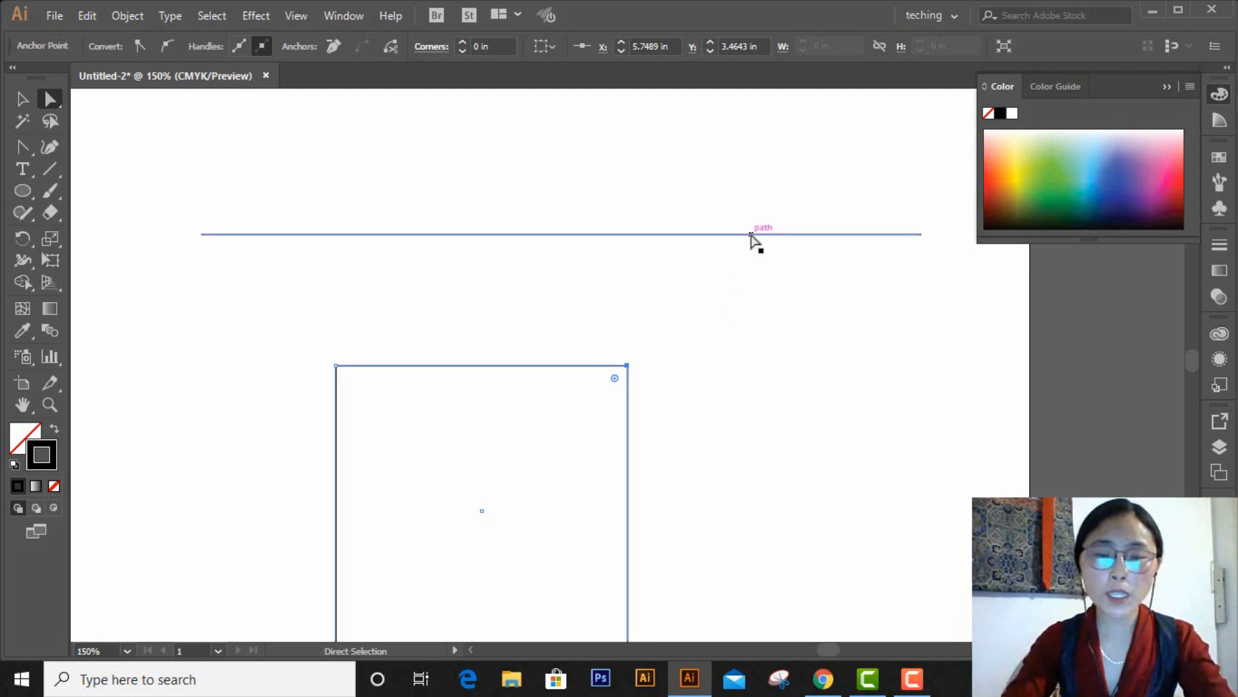
click(752, 235)
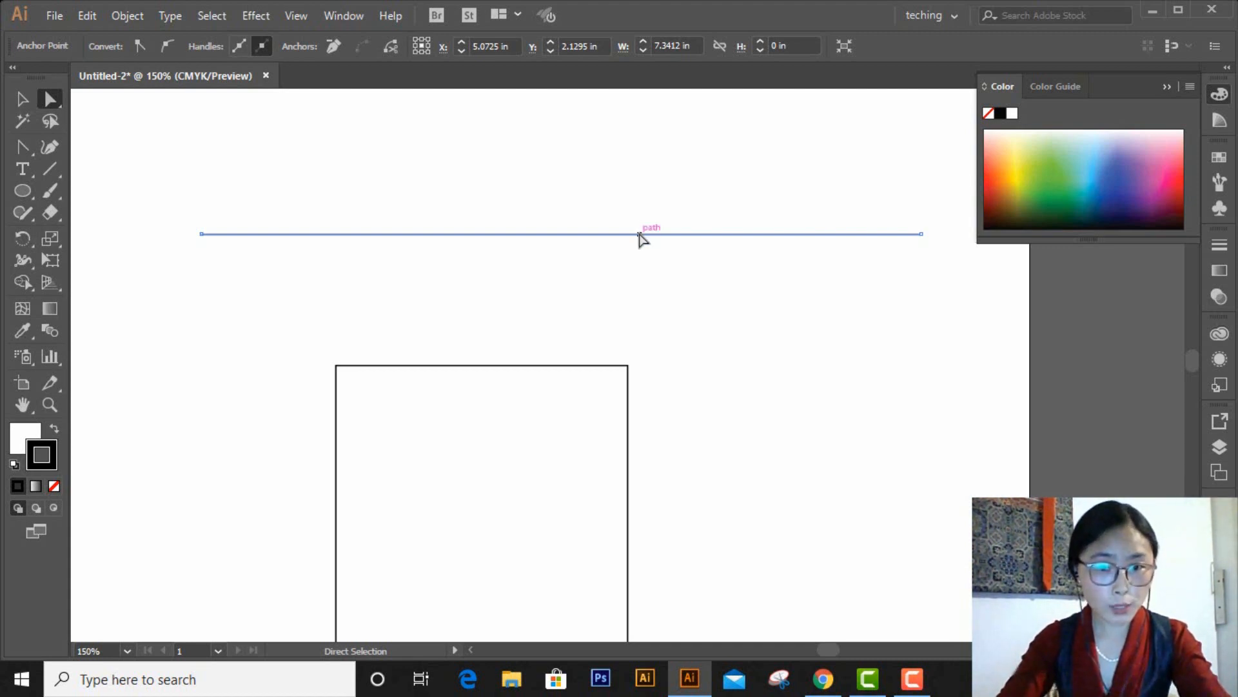
mouse_move(641, 238)
mouse_down()
mouse_move(643, 272)
mouse_move(661, 271)
mouse_move(641, 268)
mouse_up()
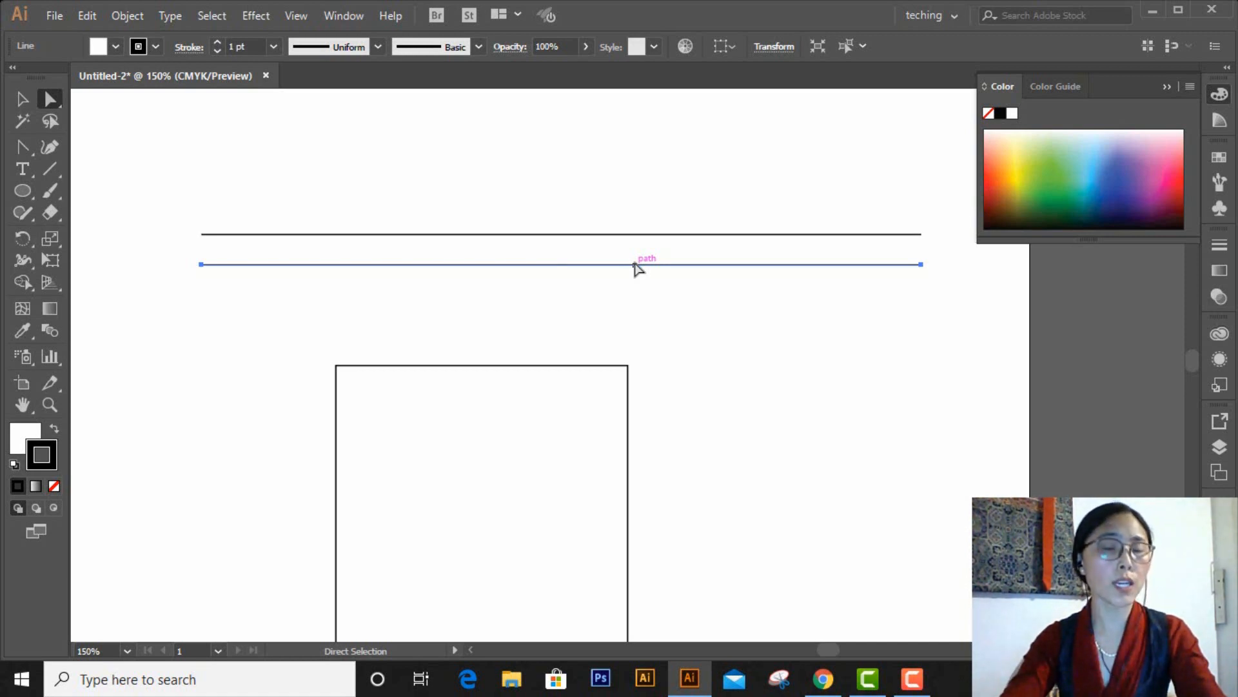
Check that Smart Guides are enabled in the view options.
key(ctrl+u)
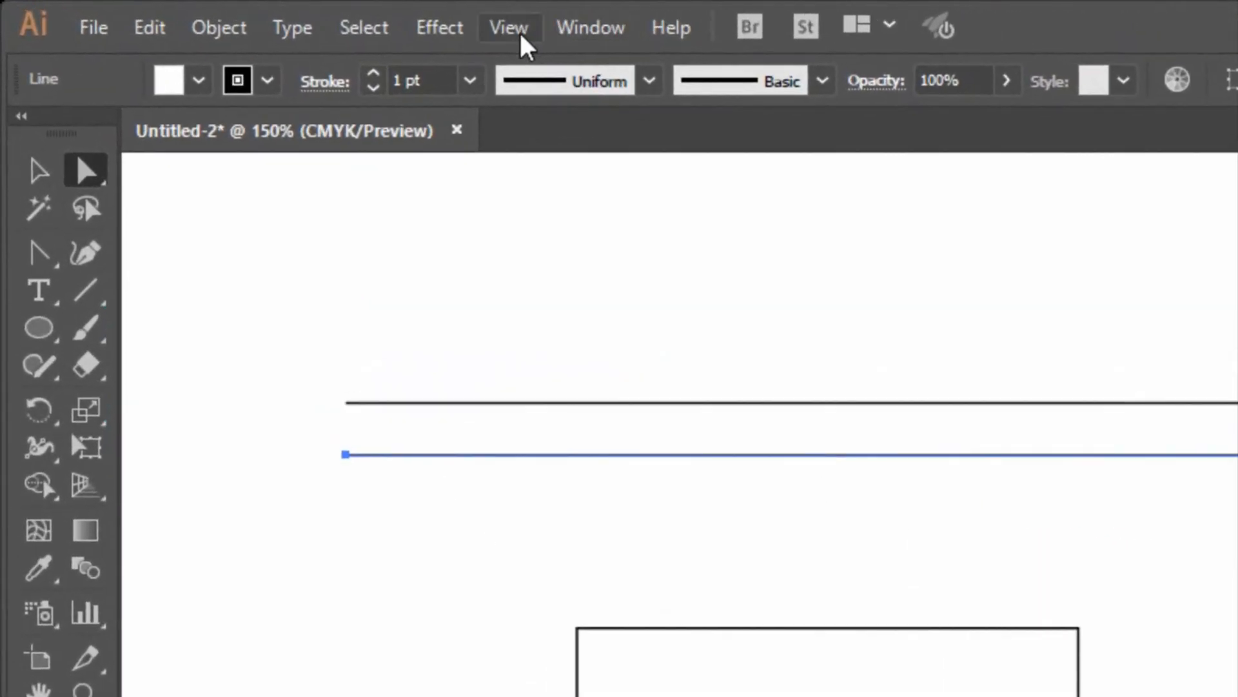
click(510, 28)
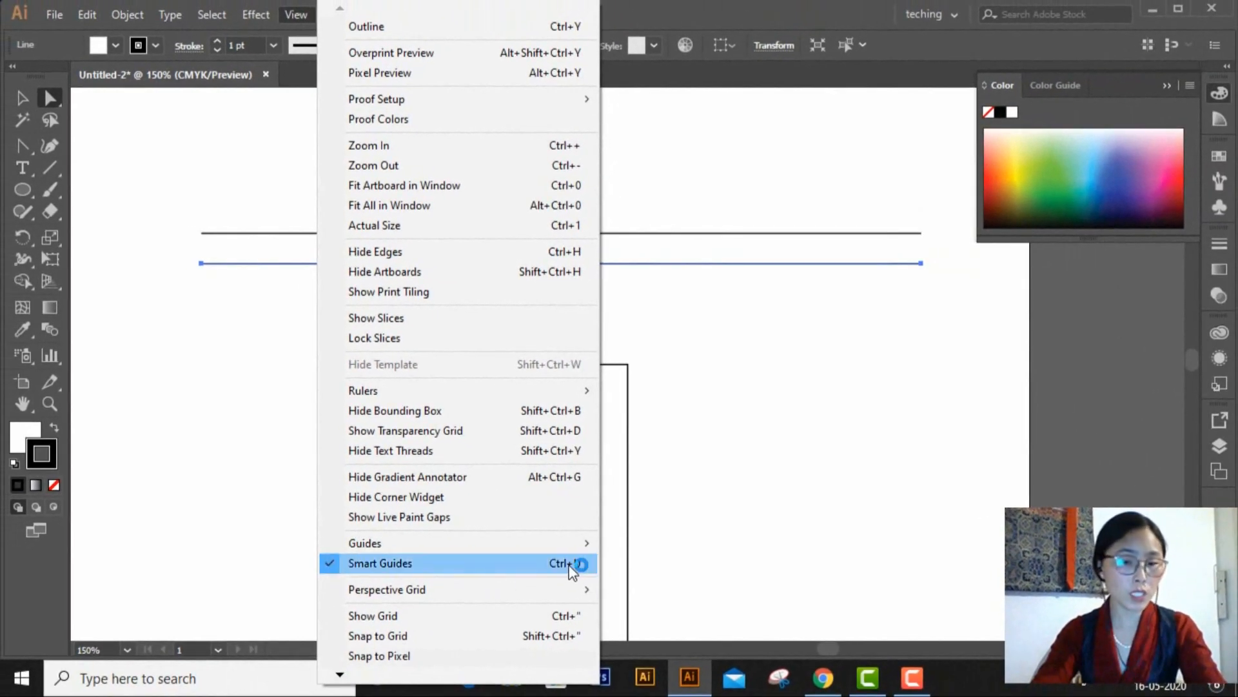
click(571, 565)
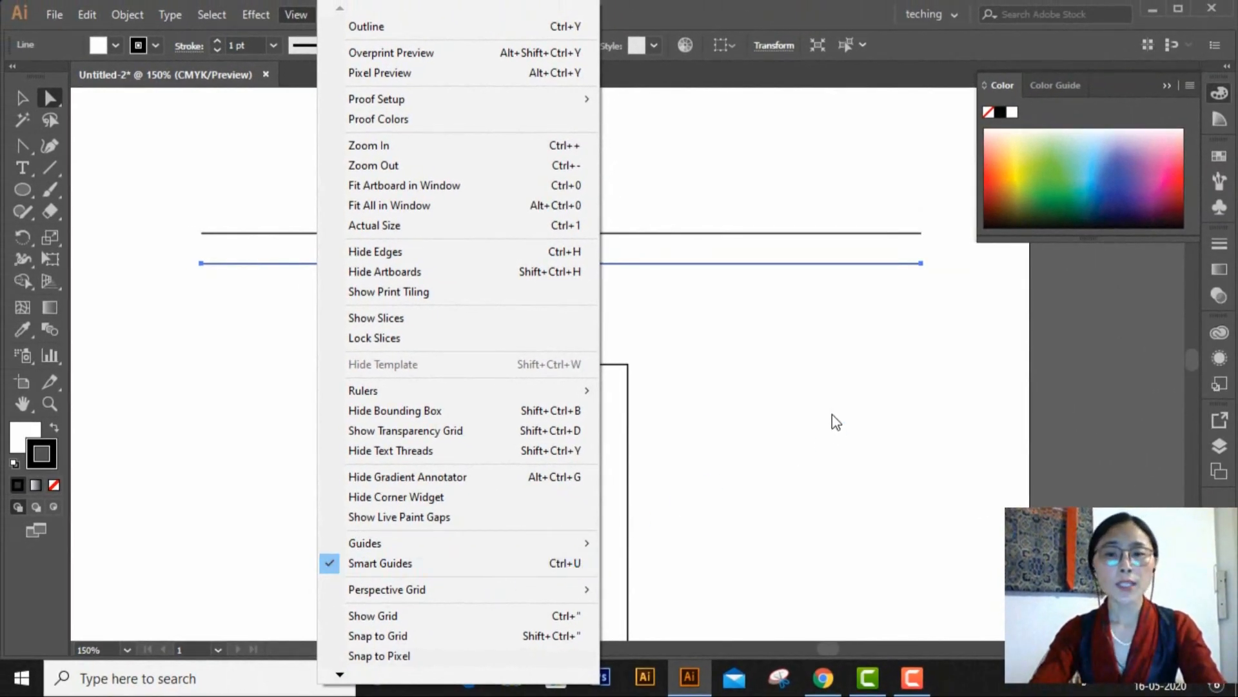
click(836, 421)
Delete the duplicate line's segment and its leftover end anchor points.
click(837, 266)
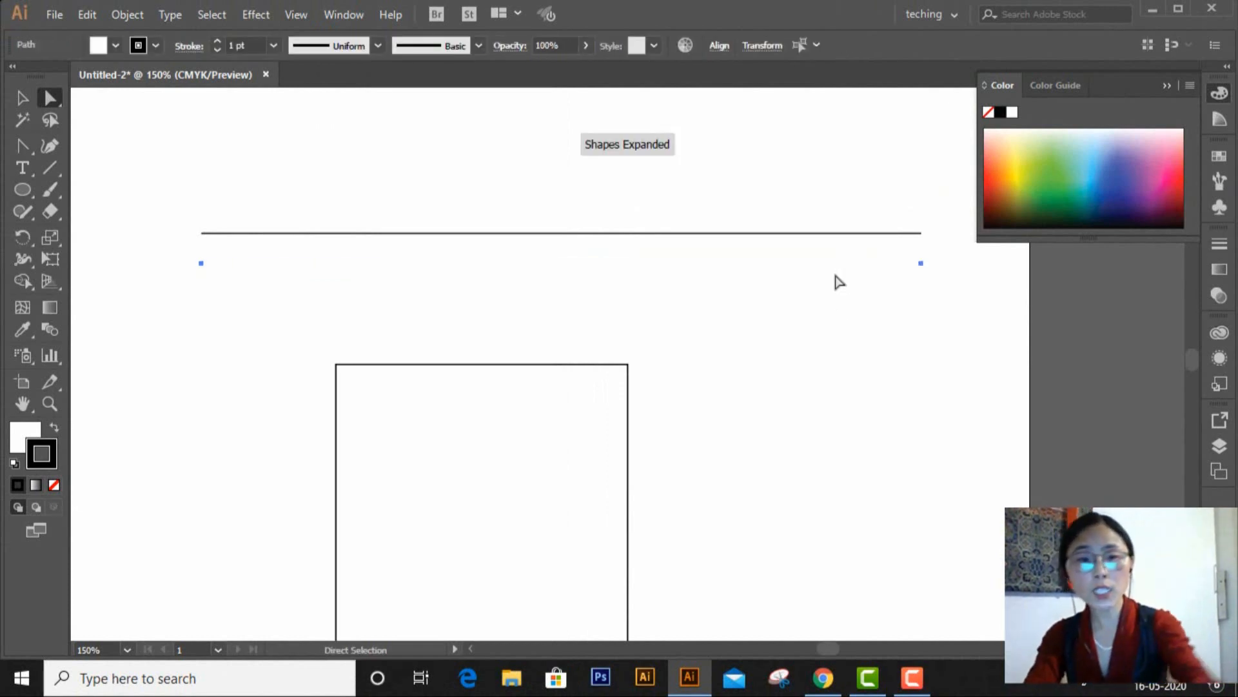
drag(174, 252, 937, 295)
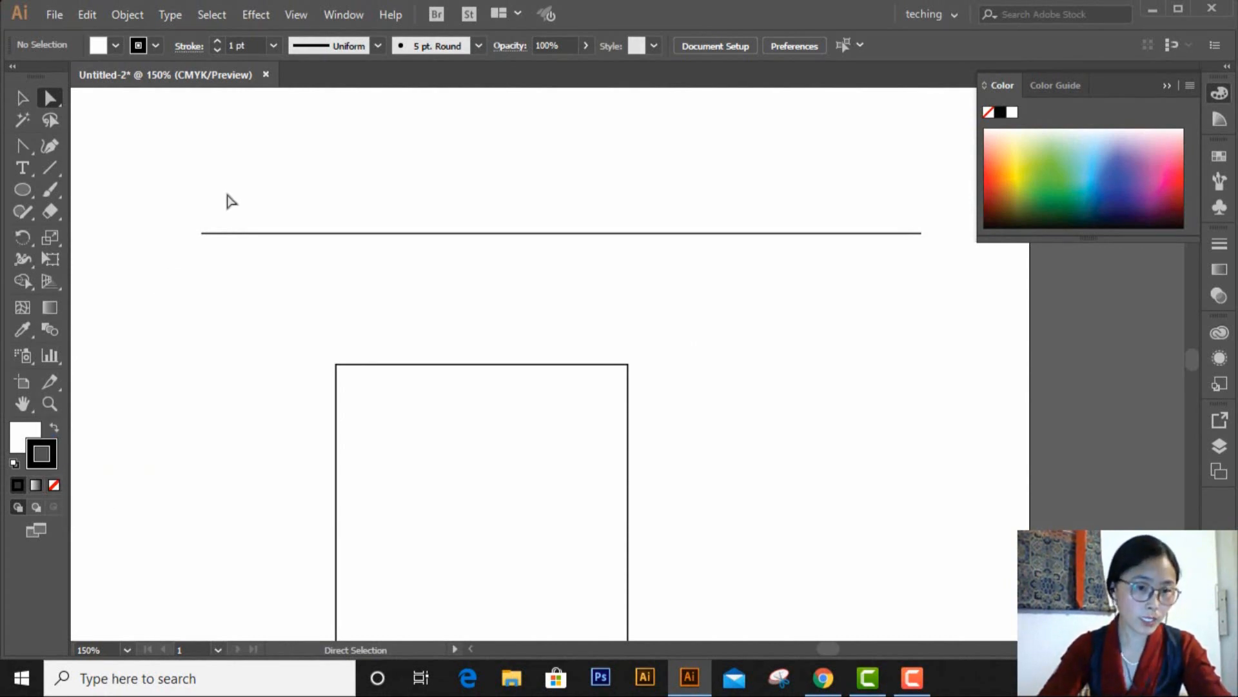
Select the remaining horizontal line and set both its stroke and its fill to None.
drag(217, 205, 298, 269)
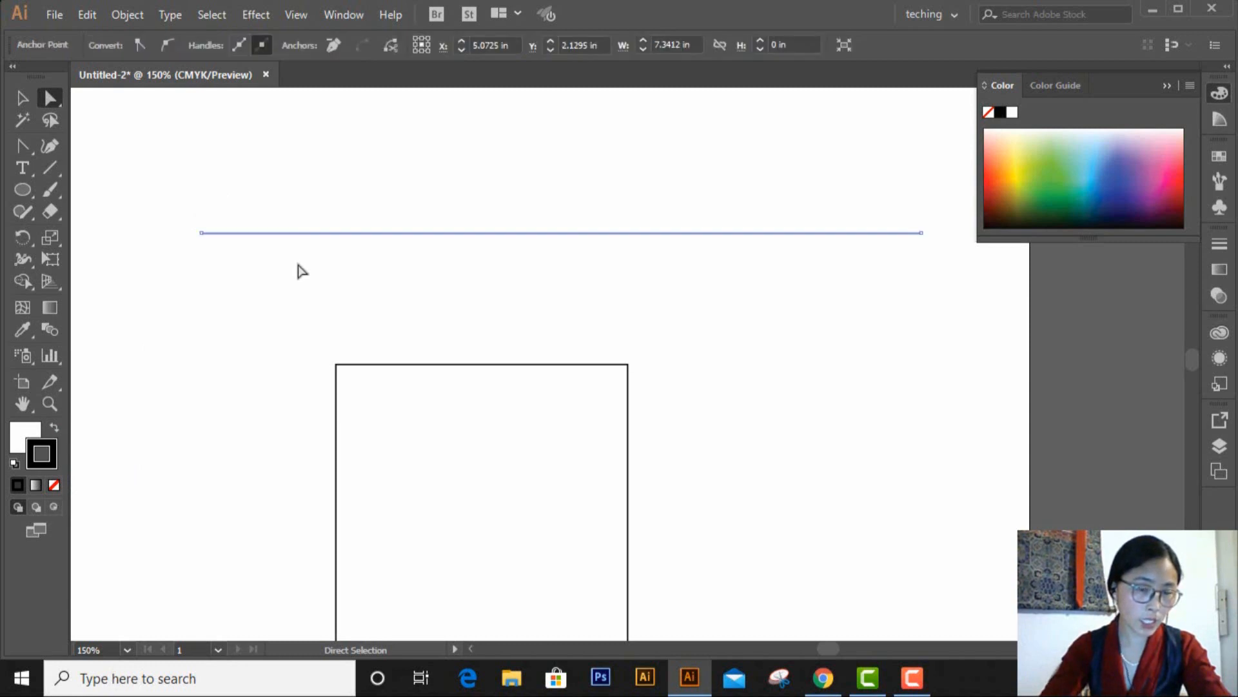
click(56, 486)
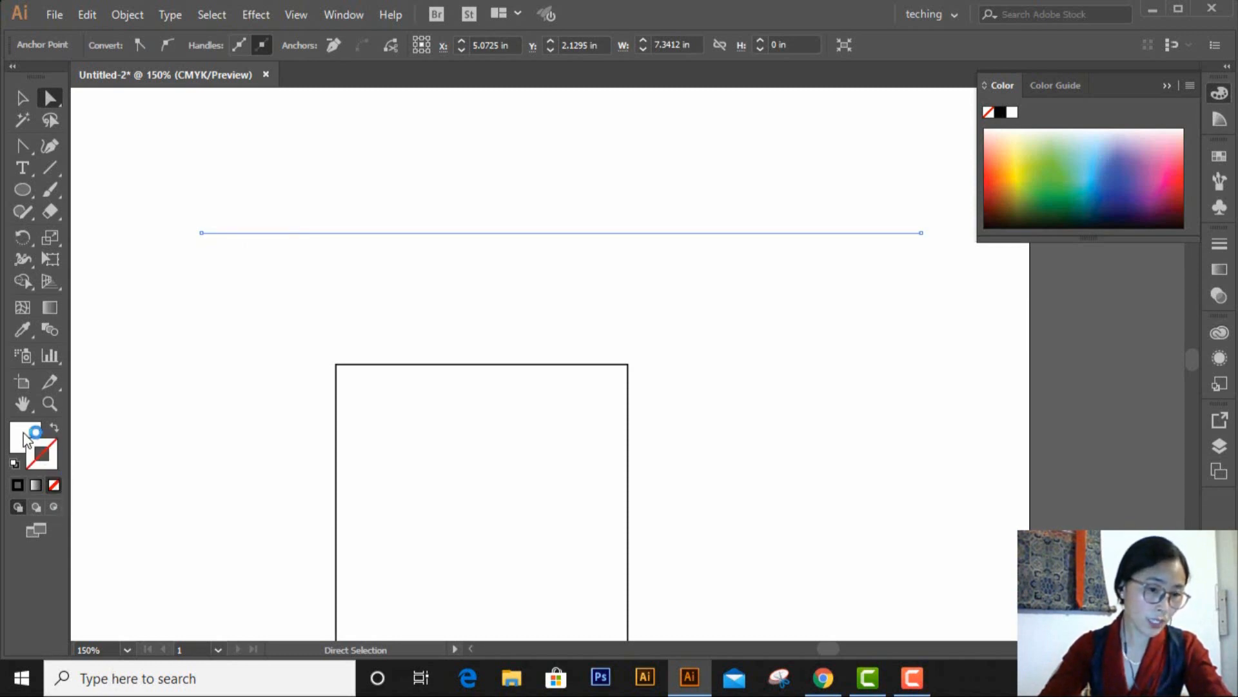
click(54, 486)
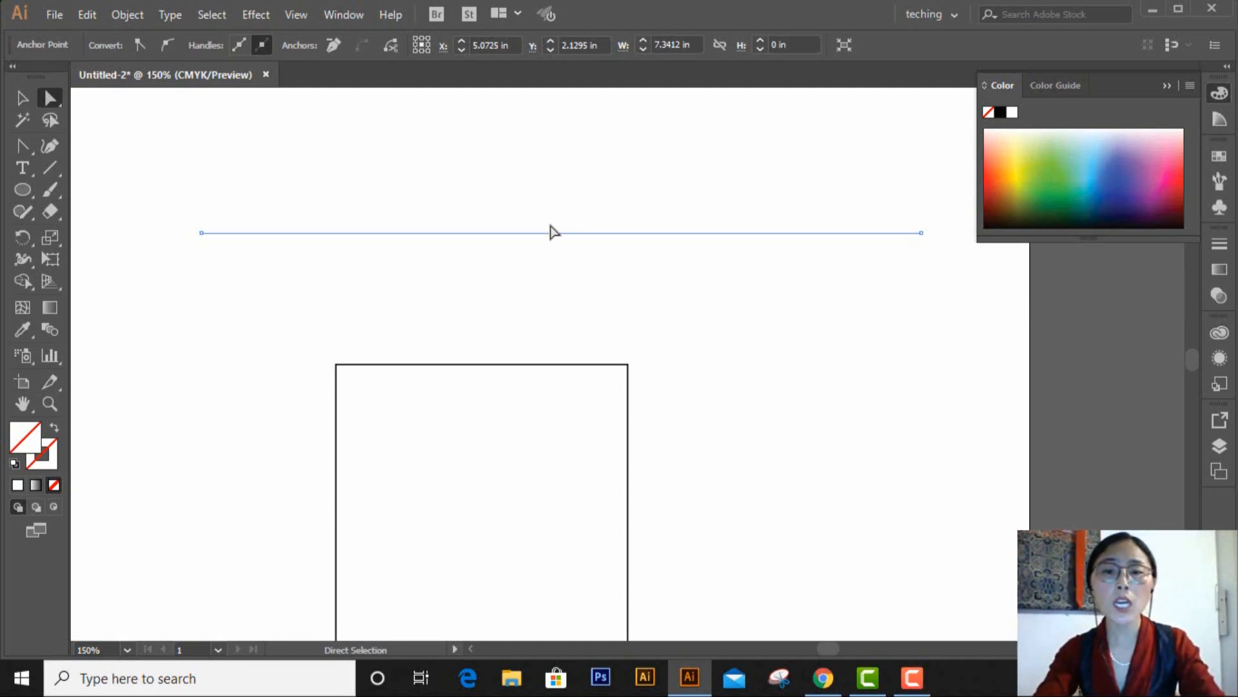
Restore the line's default white fill and black stroke, swap the two colours, and swap them back.
click(14, 463)
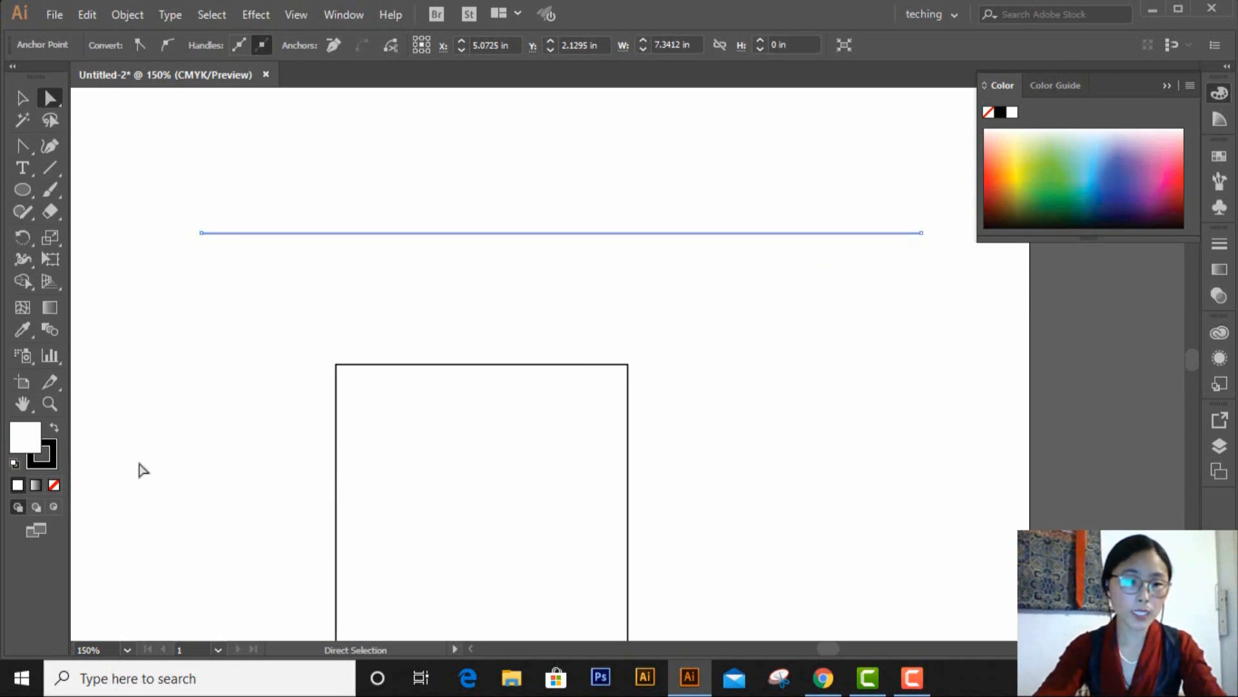
click(56, 428)
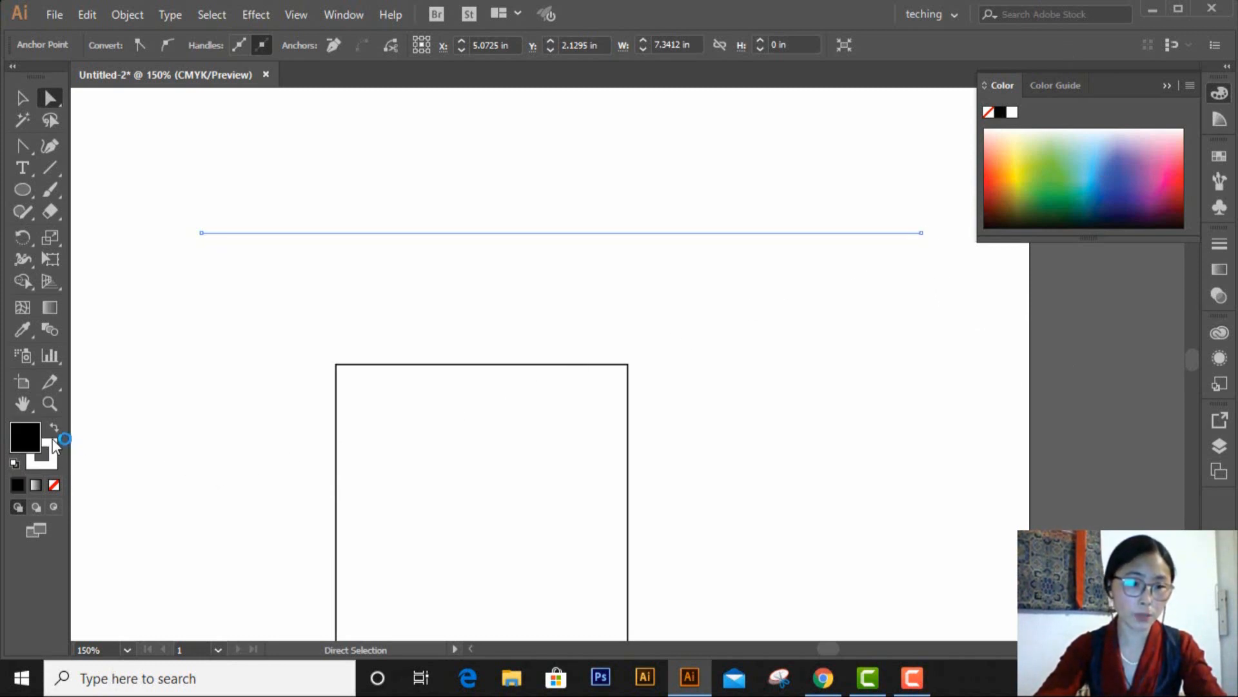
click(55, 430)
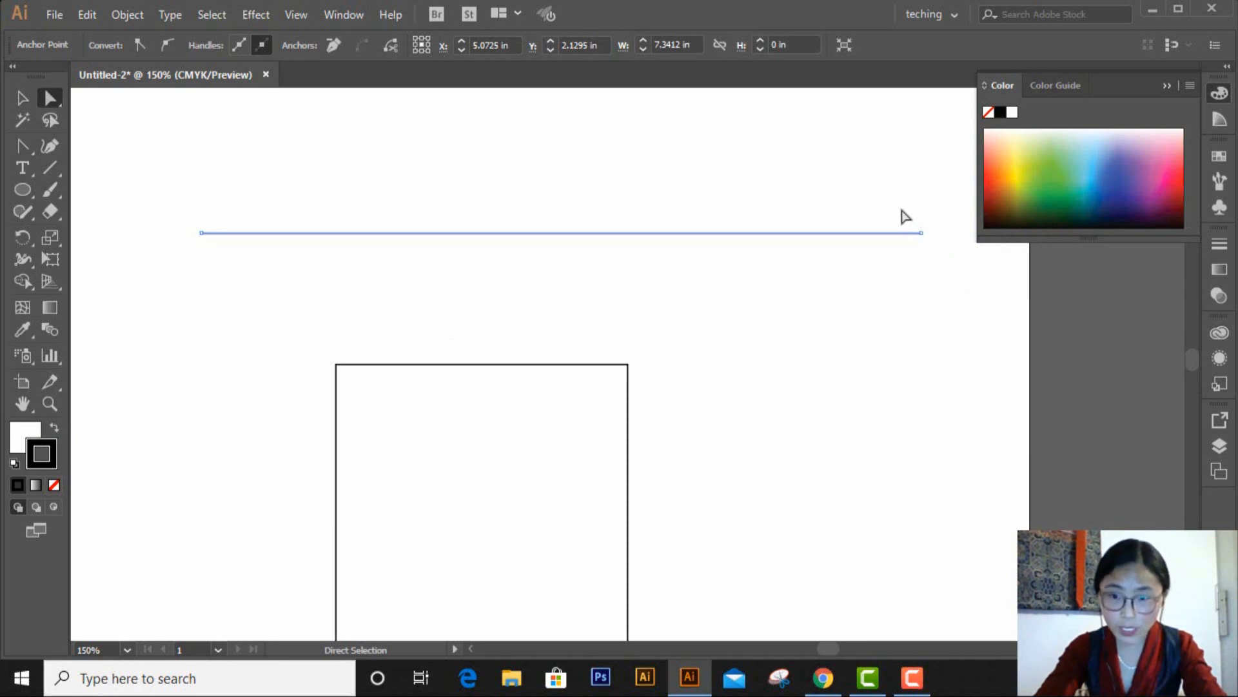
Try to slant the horizontal line by moving its right anchor up to about X 8.84 in, Y 1.45 in, and undo the move.
drag(902, 210, 930, 166)
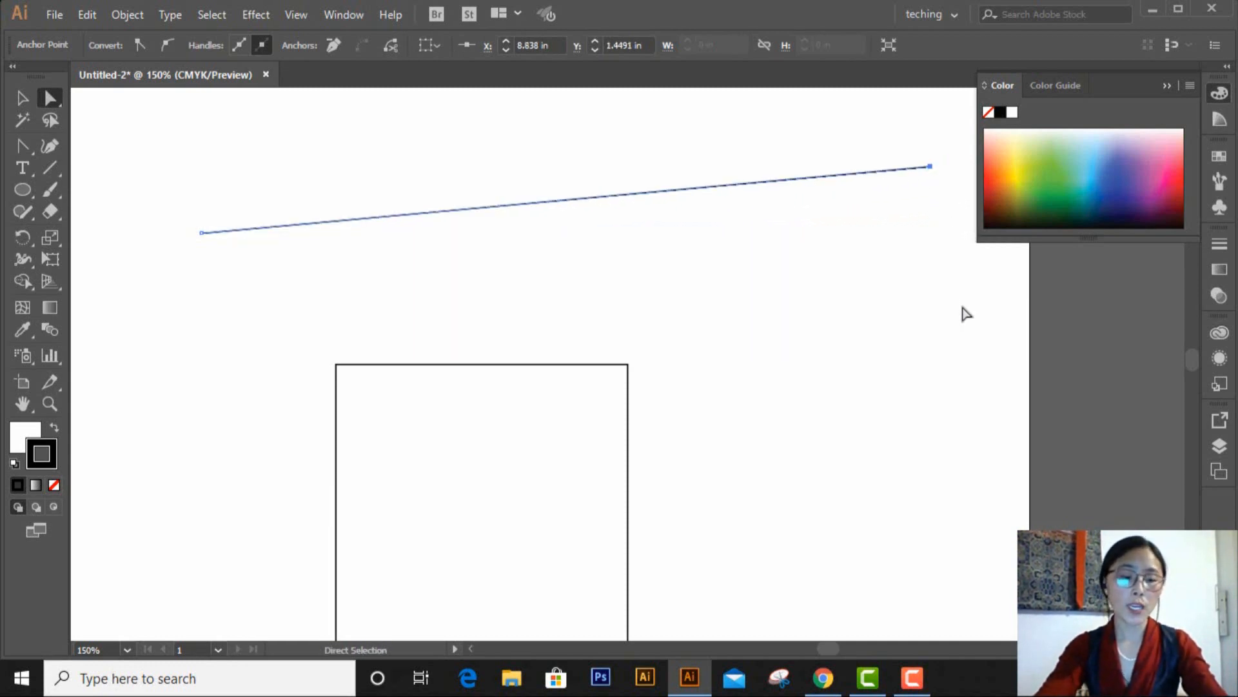
key(v)
key(ctrl+z)
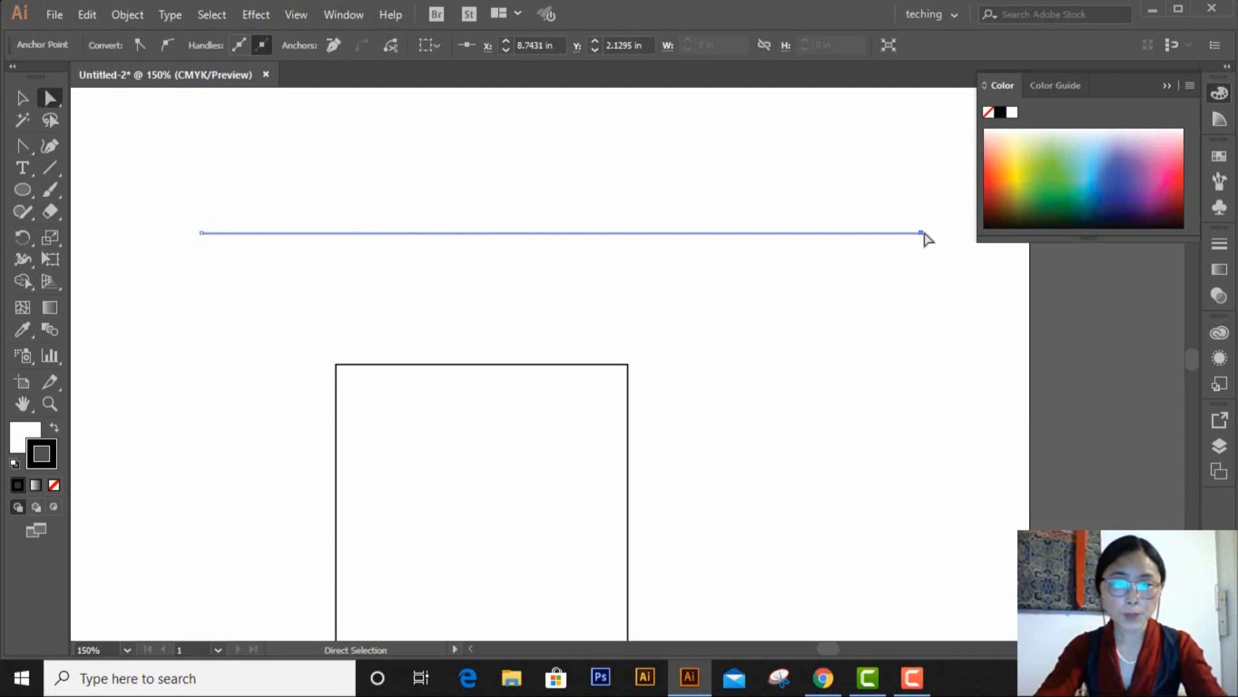
Collapse the Color panel and extend the line's right anchor horizontally to the artboard's right edge, about X 9.84 in.
drag(926, 236, 985, 239)
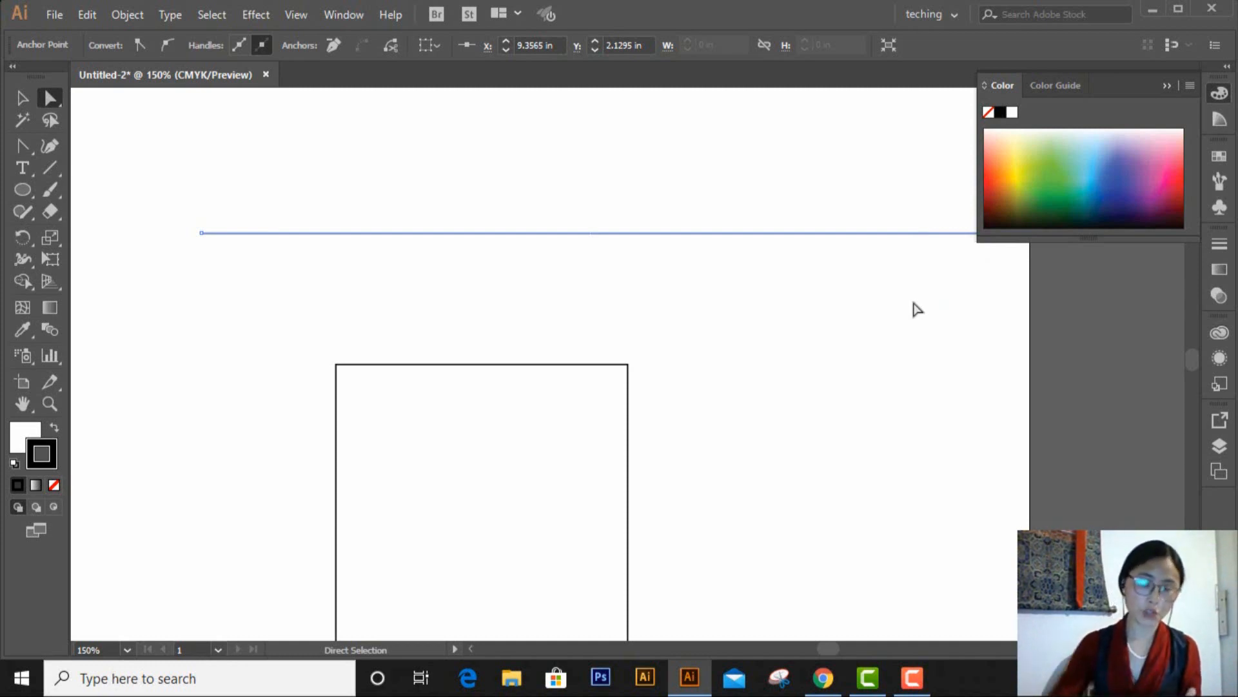
click(26, 96)
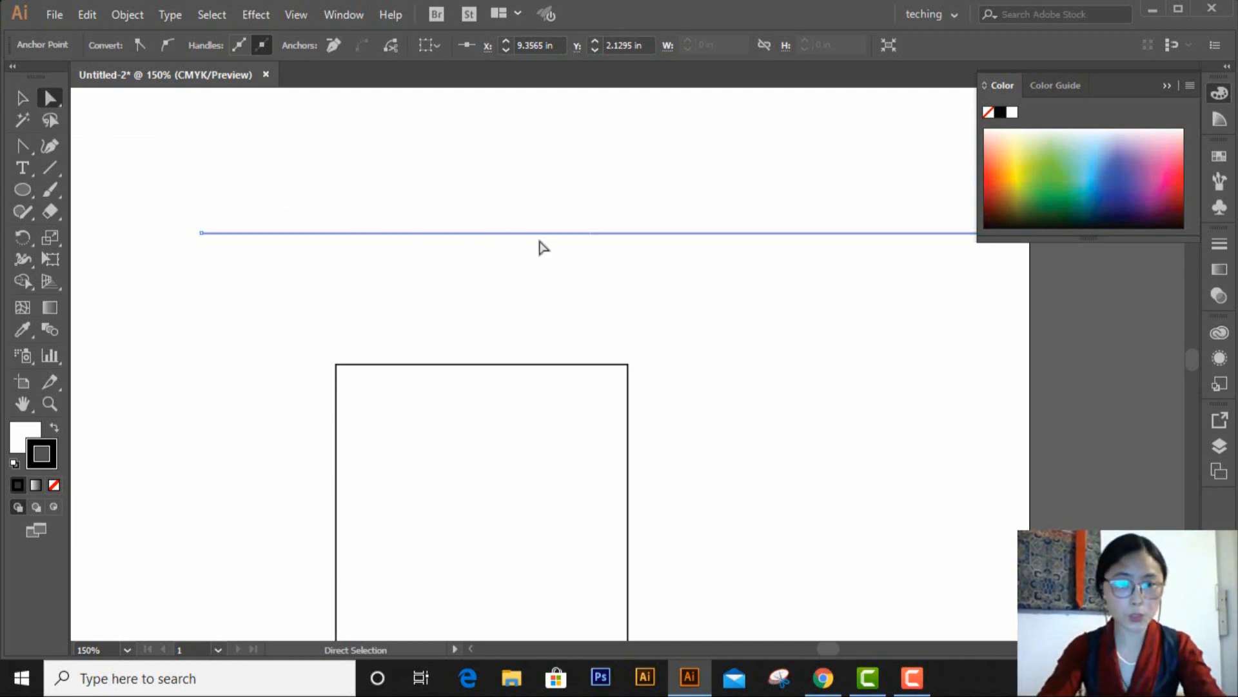
click(1168, 88)
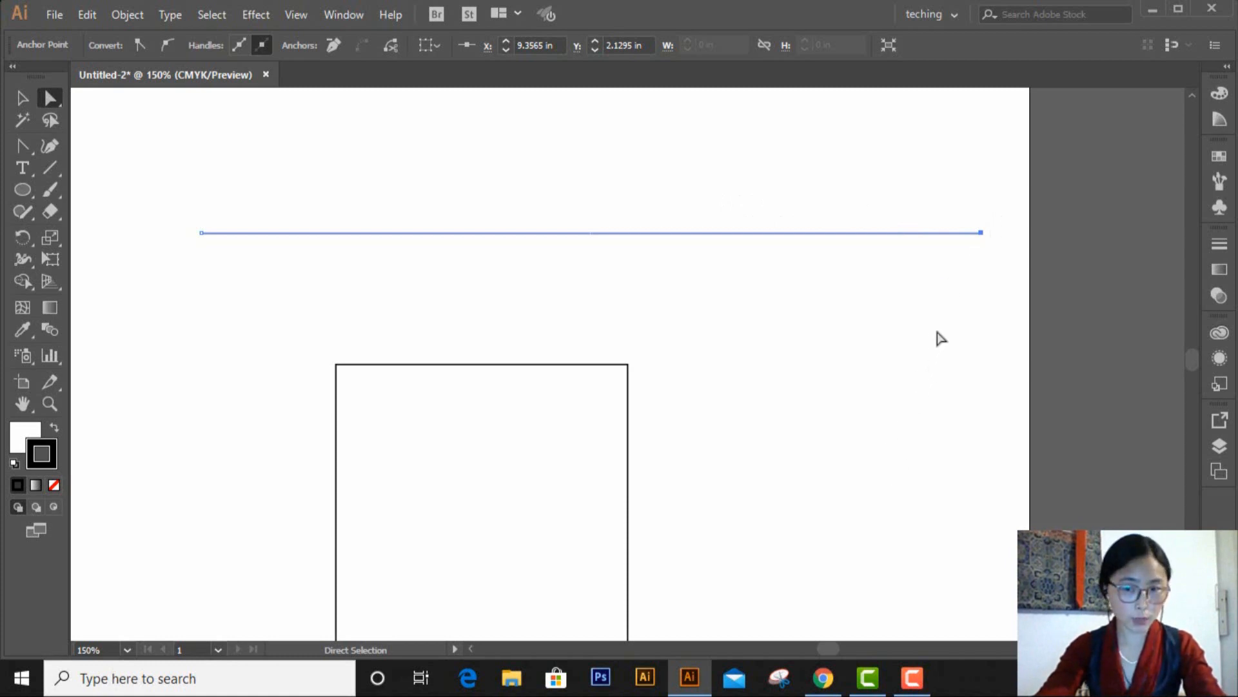
drag(981, 233, 1029, 232)
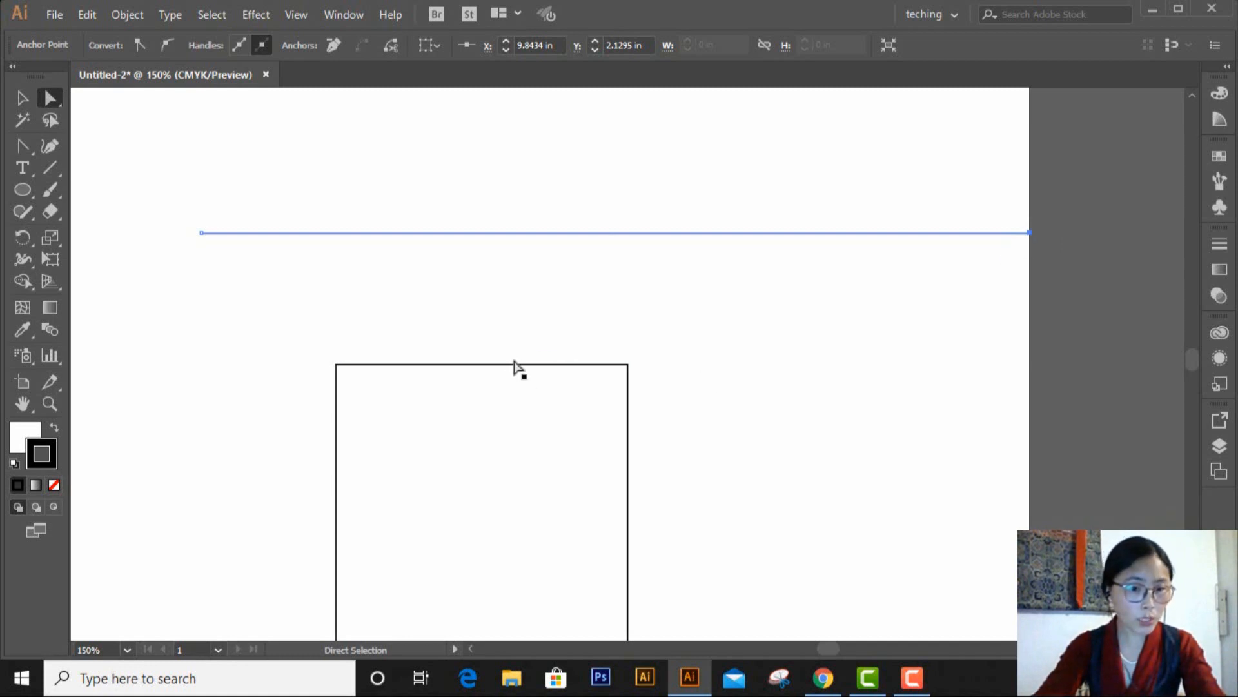
Try to pull the square's top-right corner anchor outward to about X 6.70 in, Y 3.08 in, and undo the change.
drag(606, 341, 666, 413)
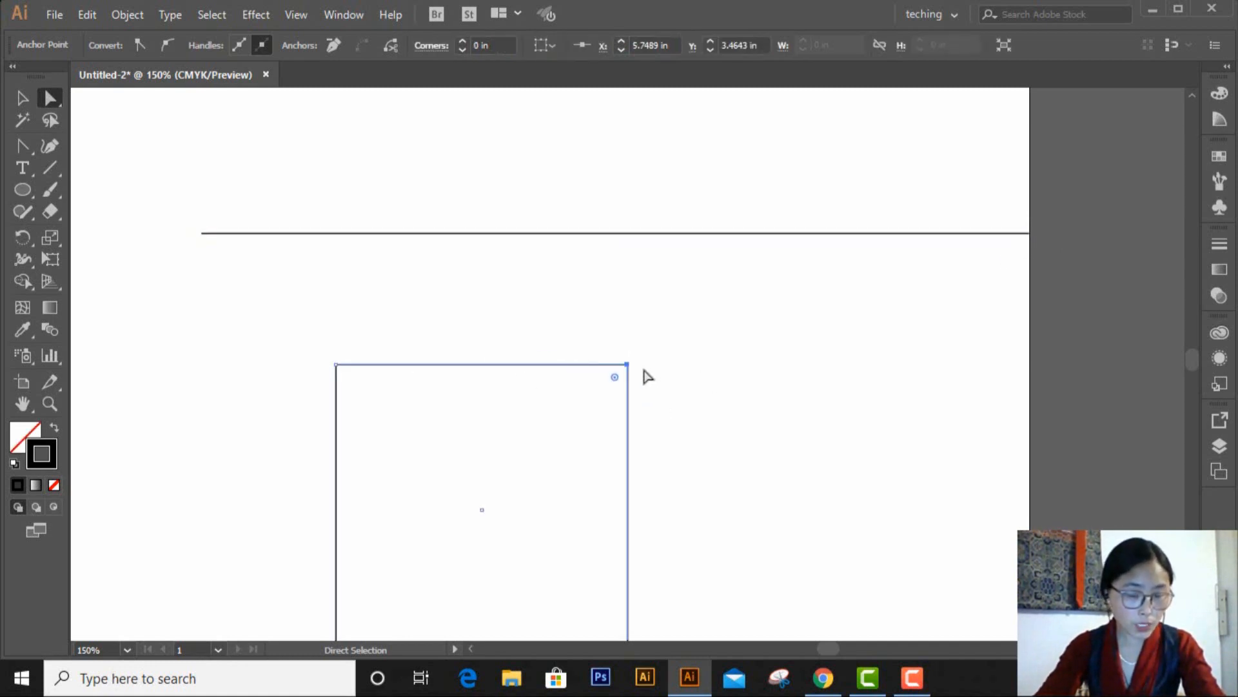
drag(628, 365, 722, 326)
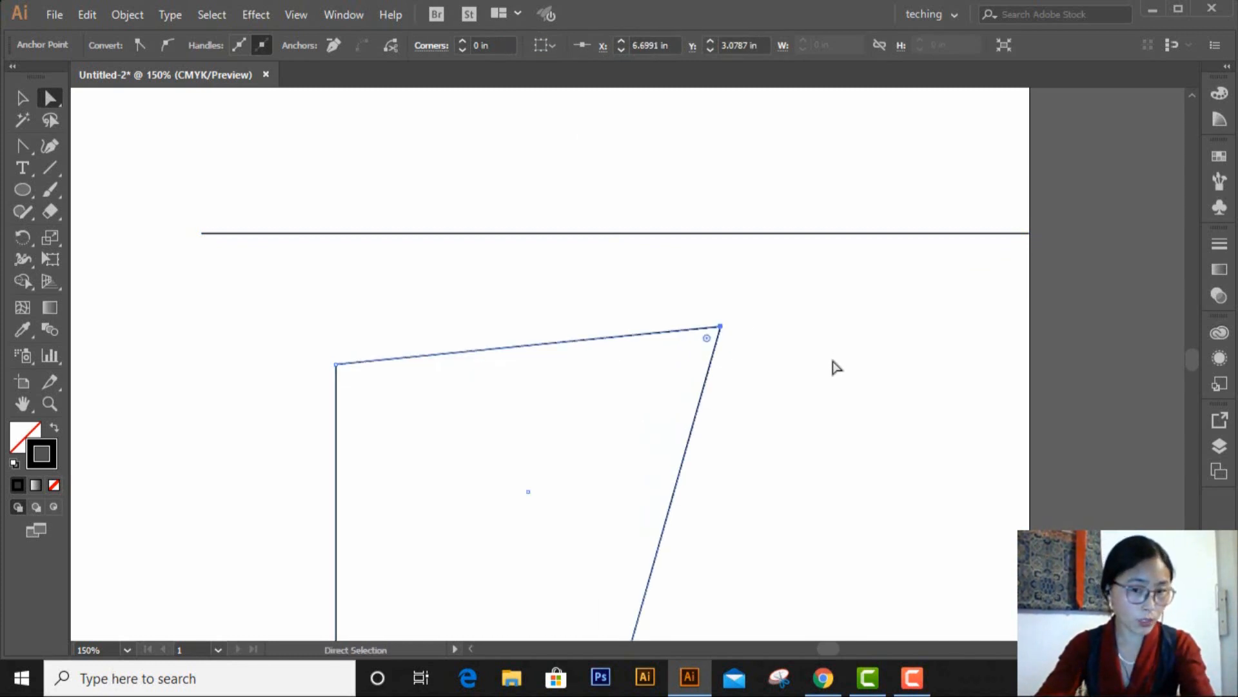
key(ctrl+z)
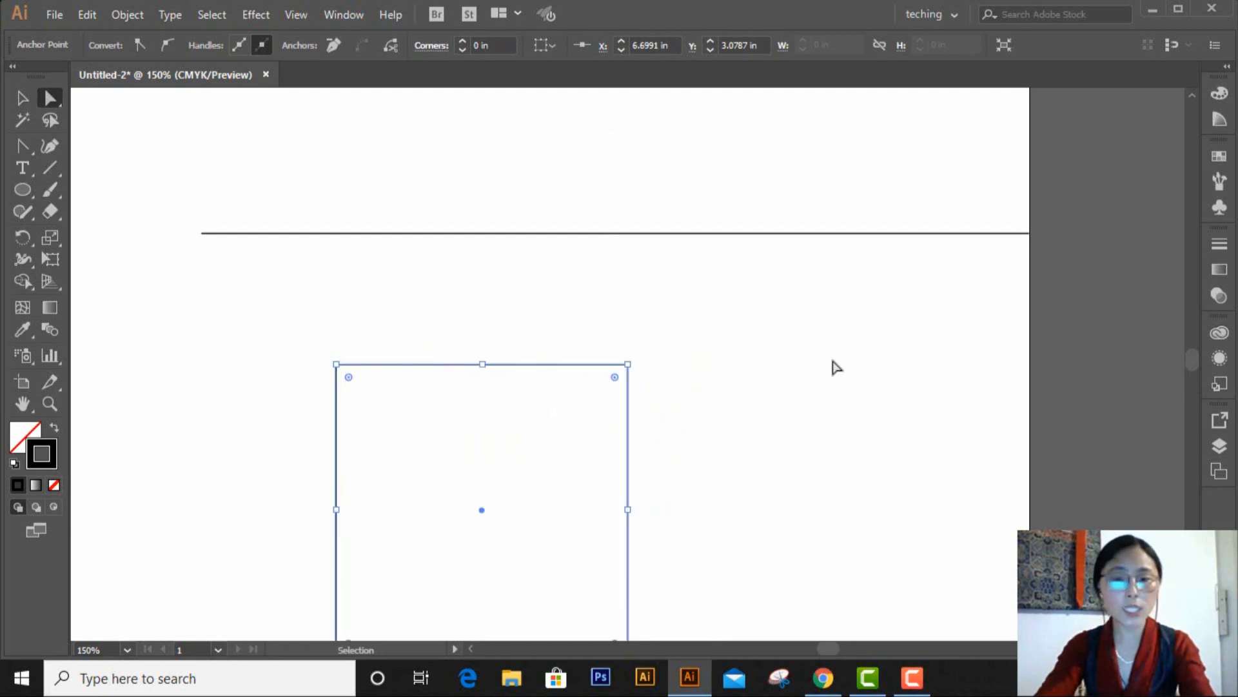
Select the extended horizontal line with Direct Selection, and reselect it as a whole object with the Selection tool.
click(1024, 234)
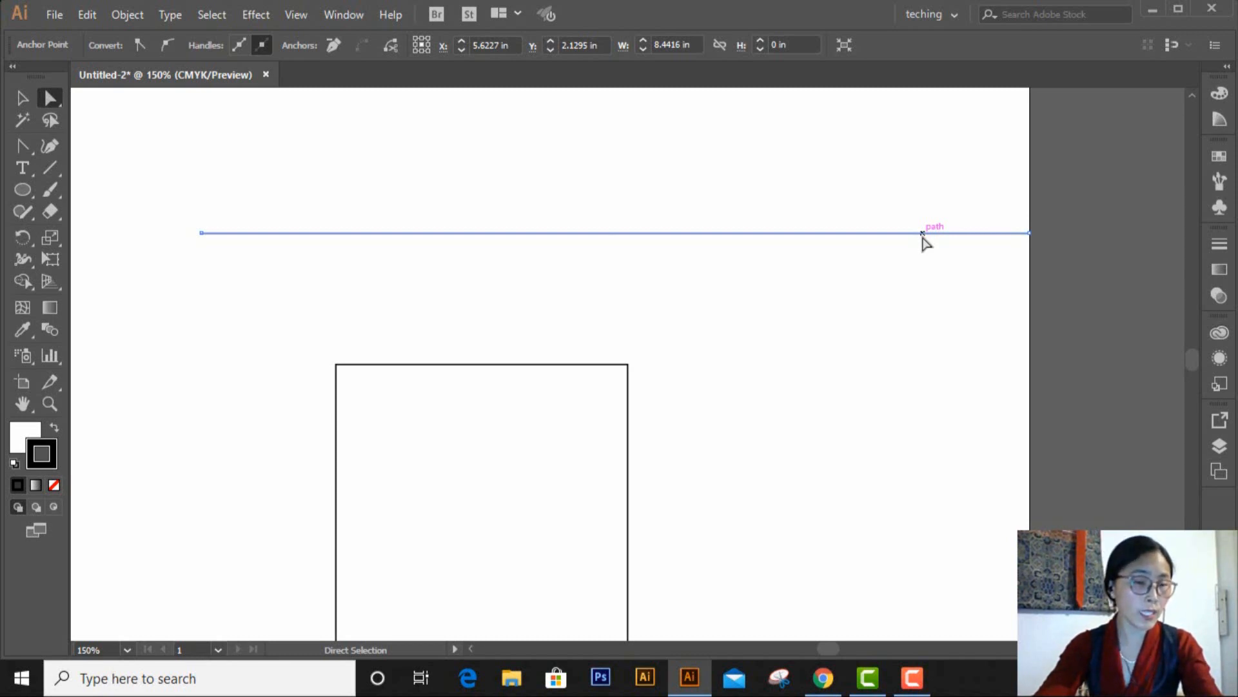
click(22, 98)
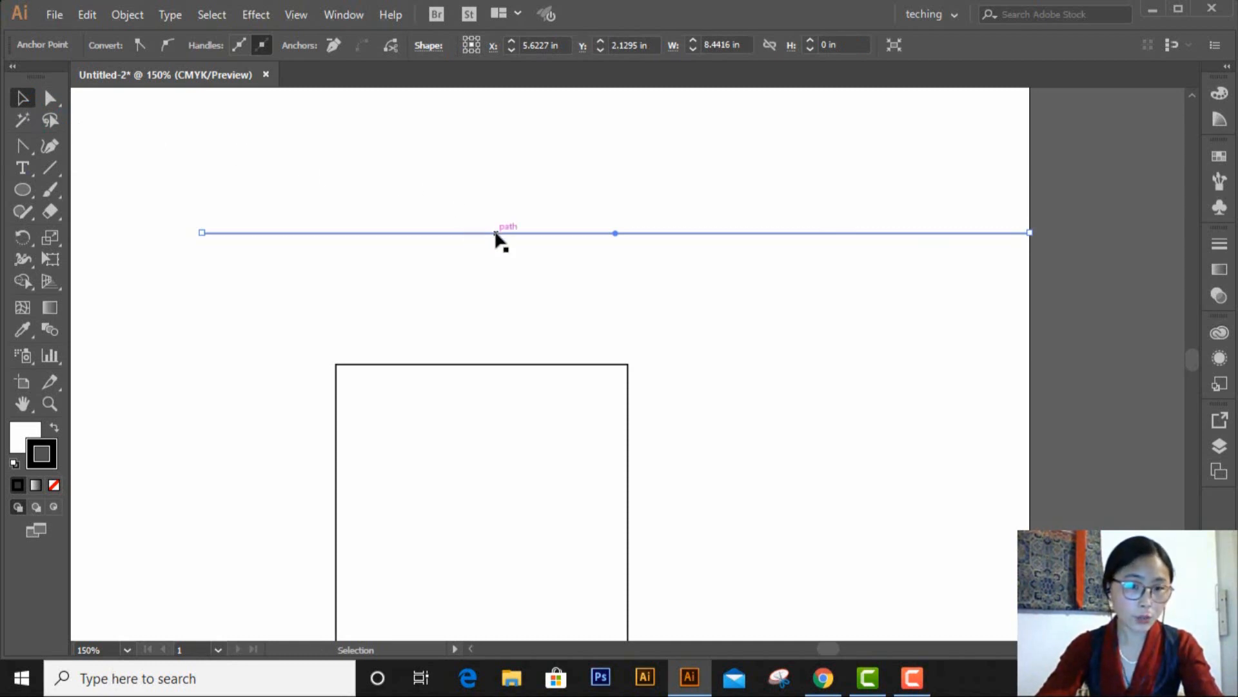
drag(149, 212, 304, 240)
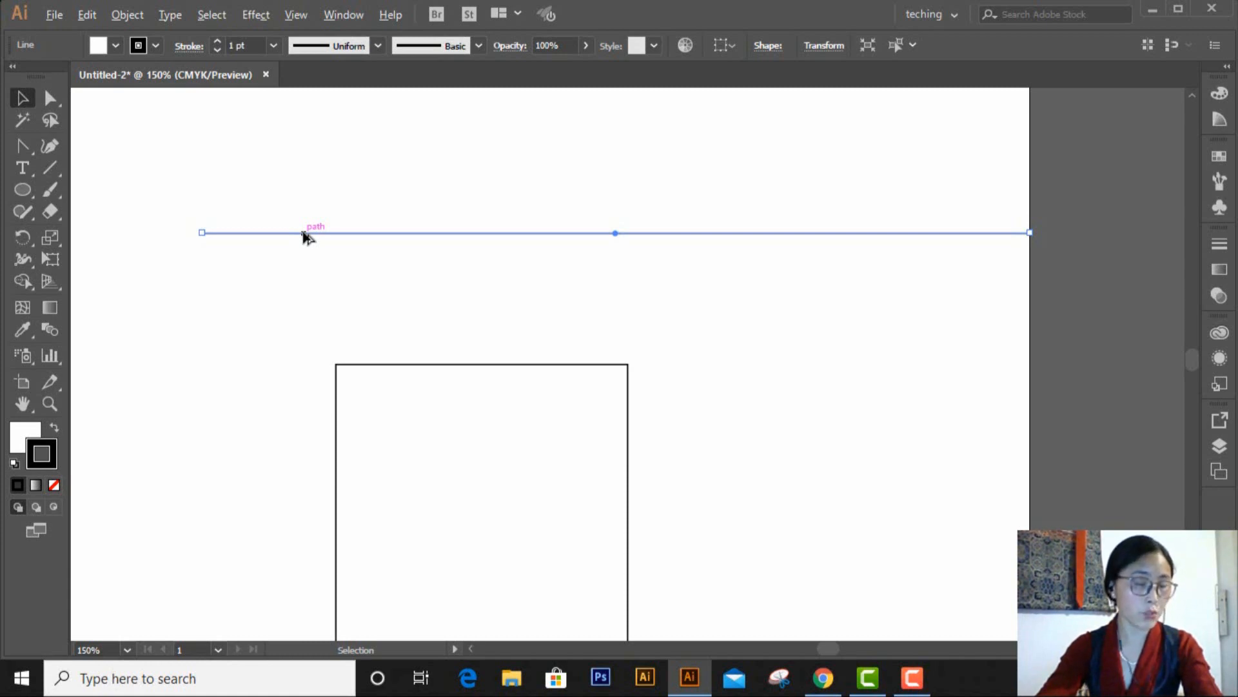
Duplicate the horizontal line just below itself with the Direct Selection tool and delete the copy.
key(a)
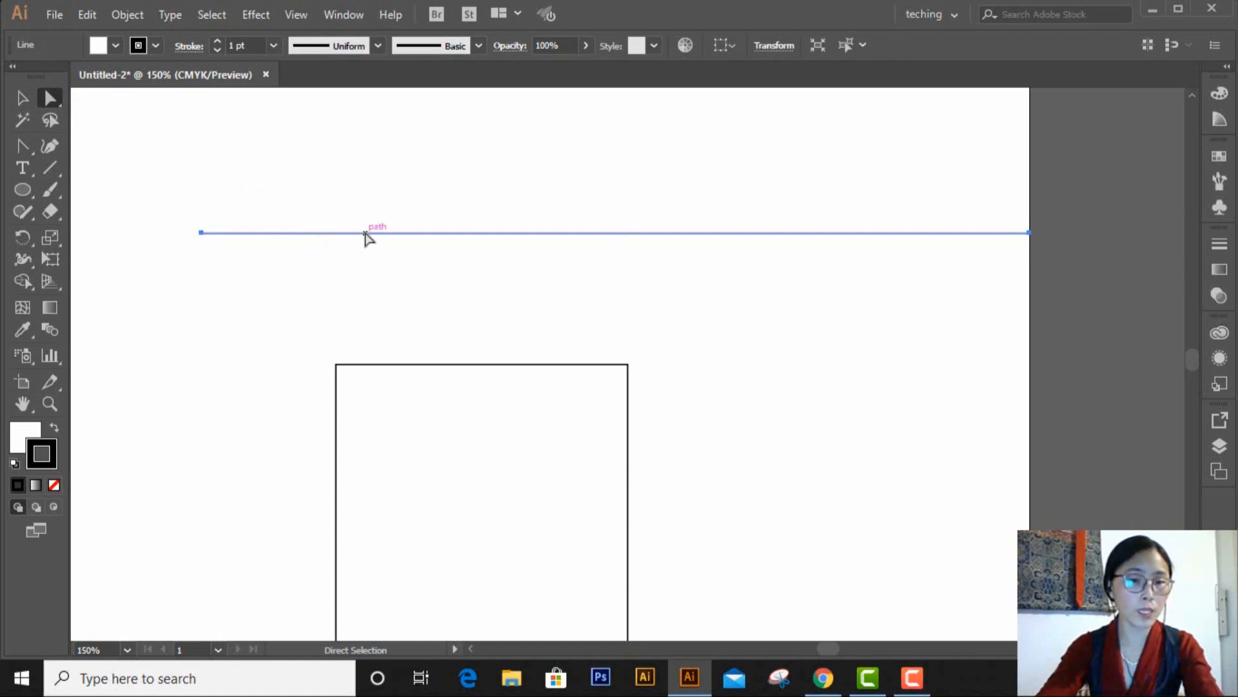
key(alt)
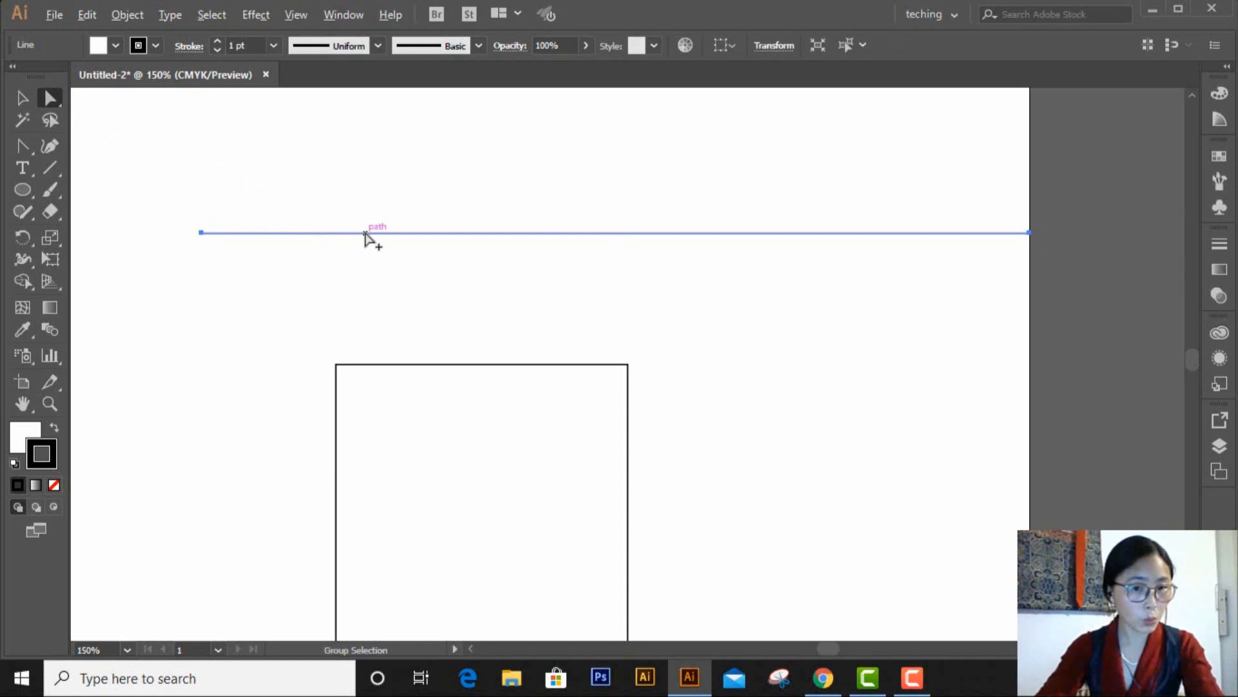
drag(367, 238, 366, 248)
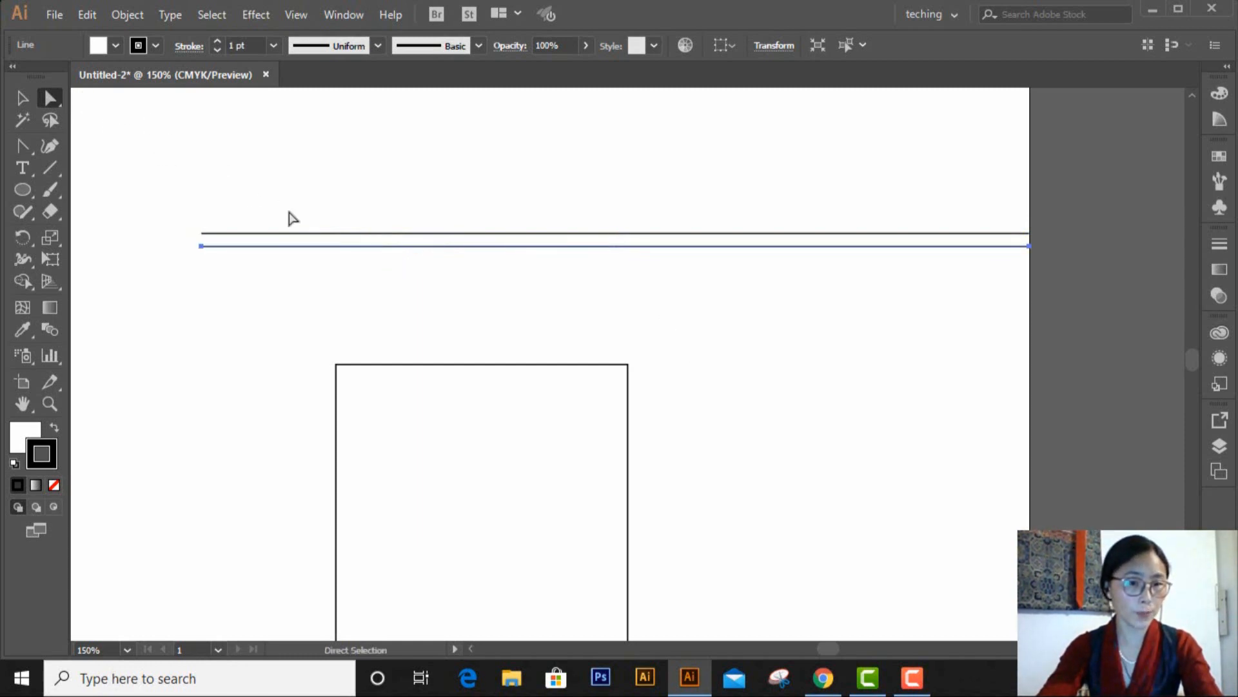
key(Delete)
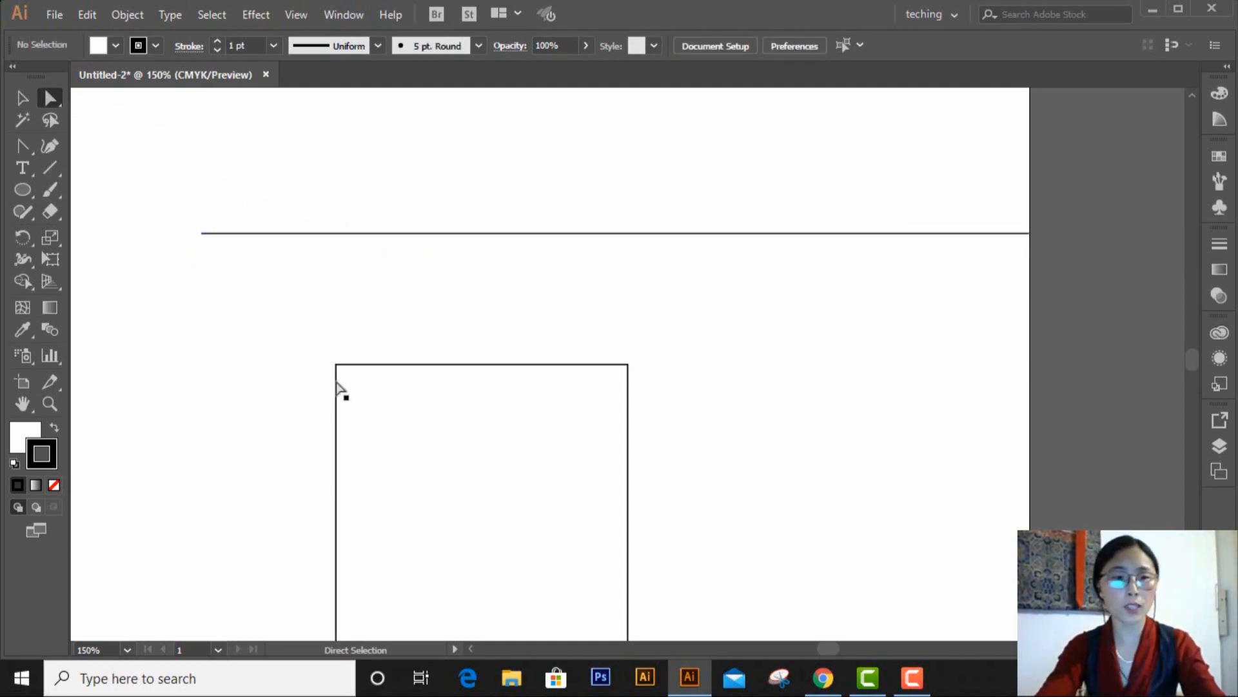
Delete the horizontal line's left anchor point with the Direct Selection tool.
drag(181, 219, 472, 273)
key(Delete)
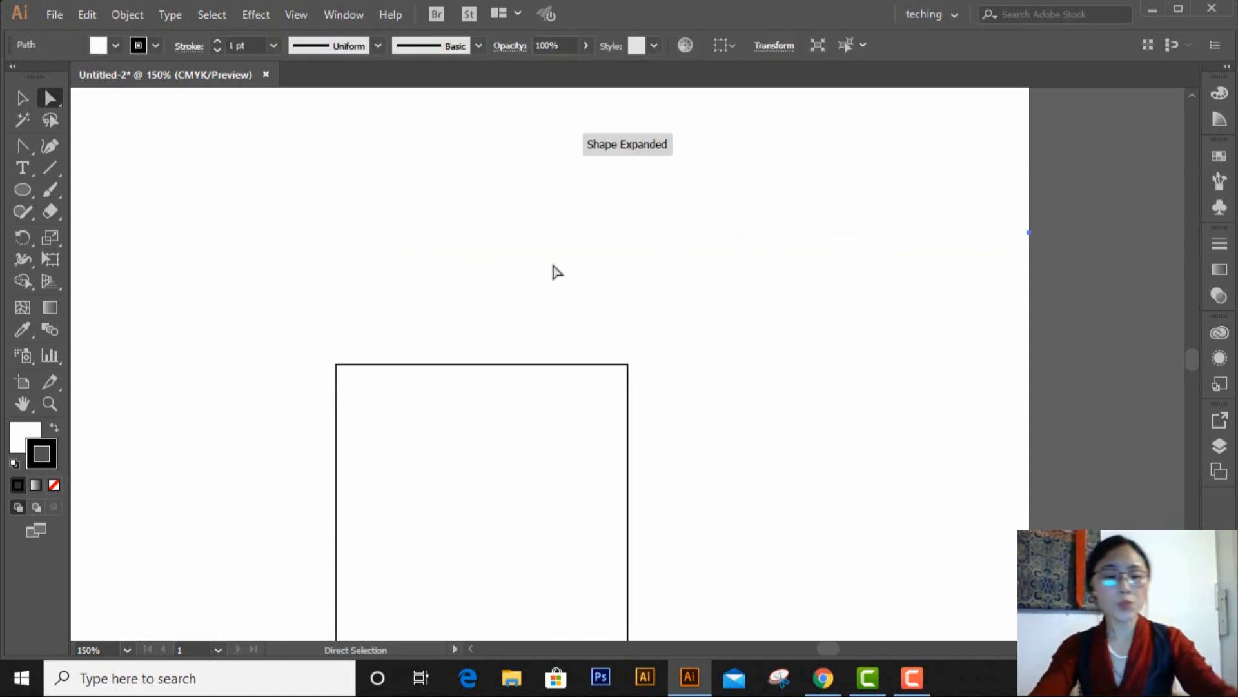
key(ctrl)
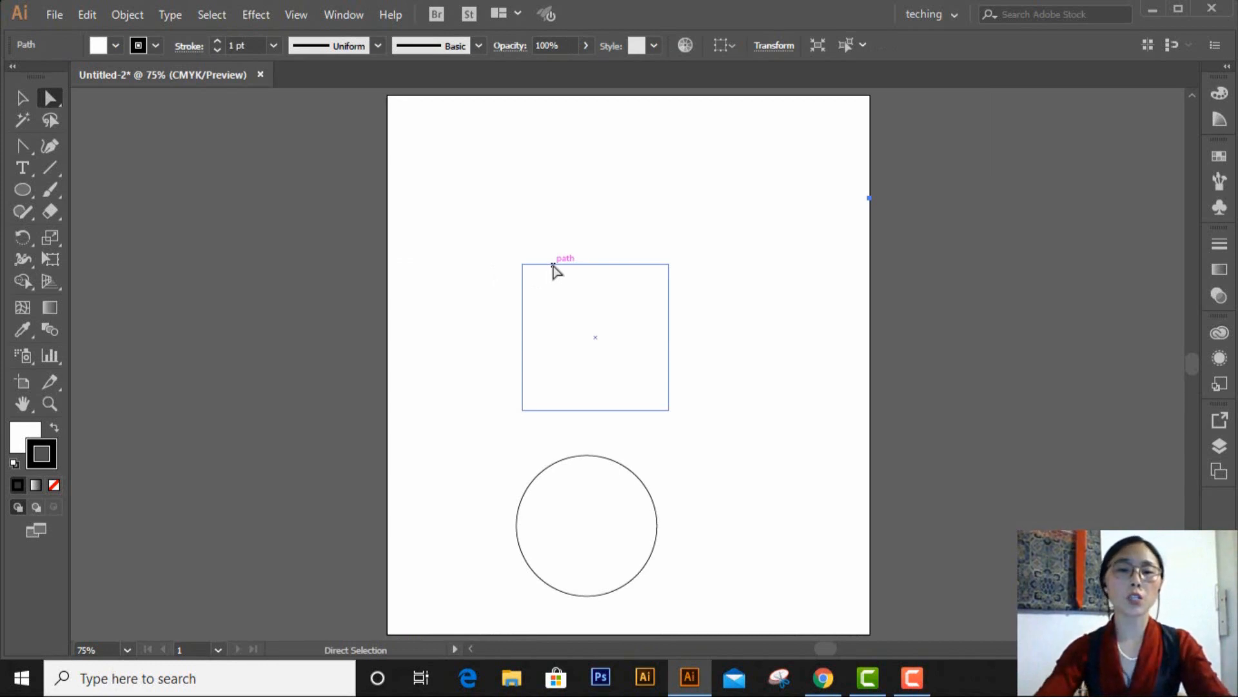
Select all anchors of the square and move it up and left into the artboard's upper-left area.
click(600, 241)
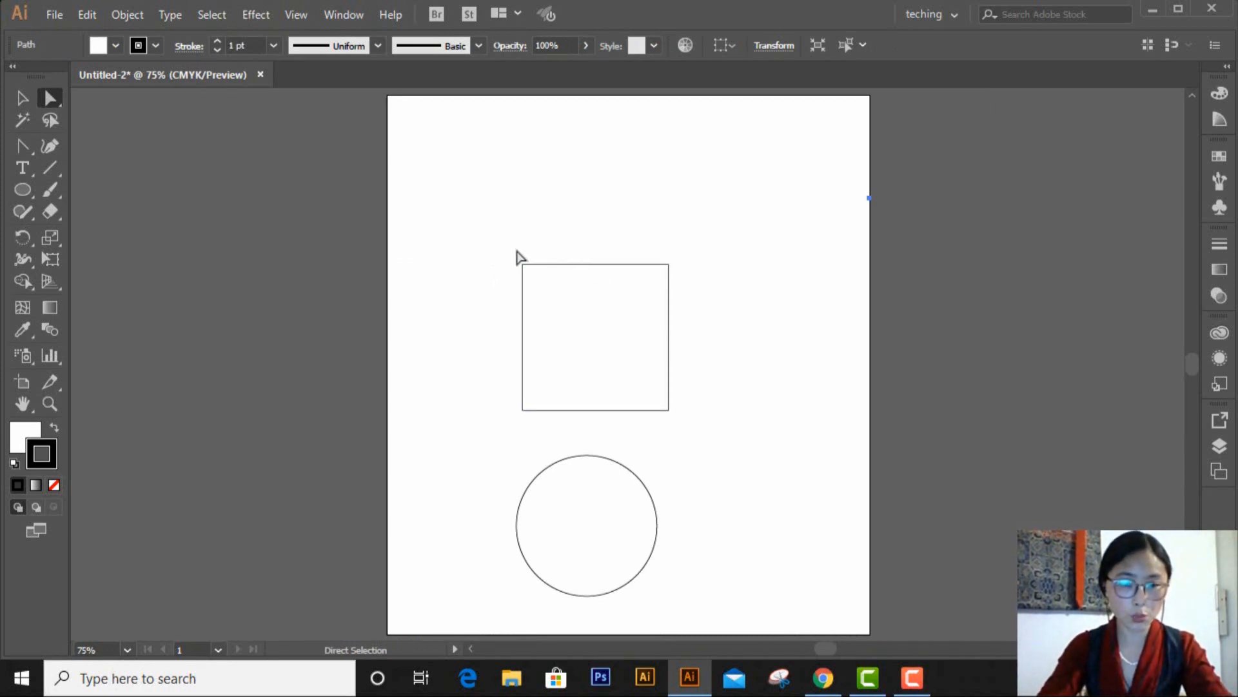
drag(473, 249, 748, 431)
drag(669, 363, 648, 293)
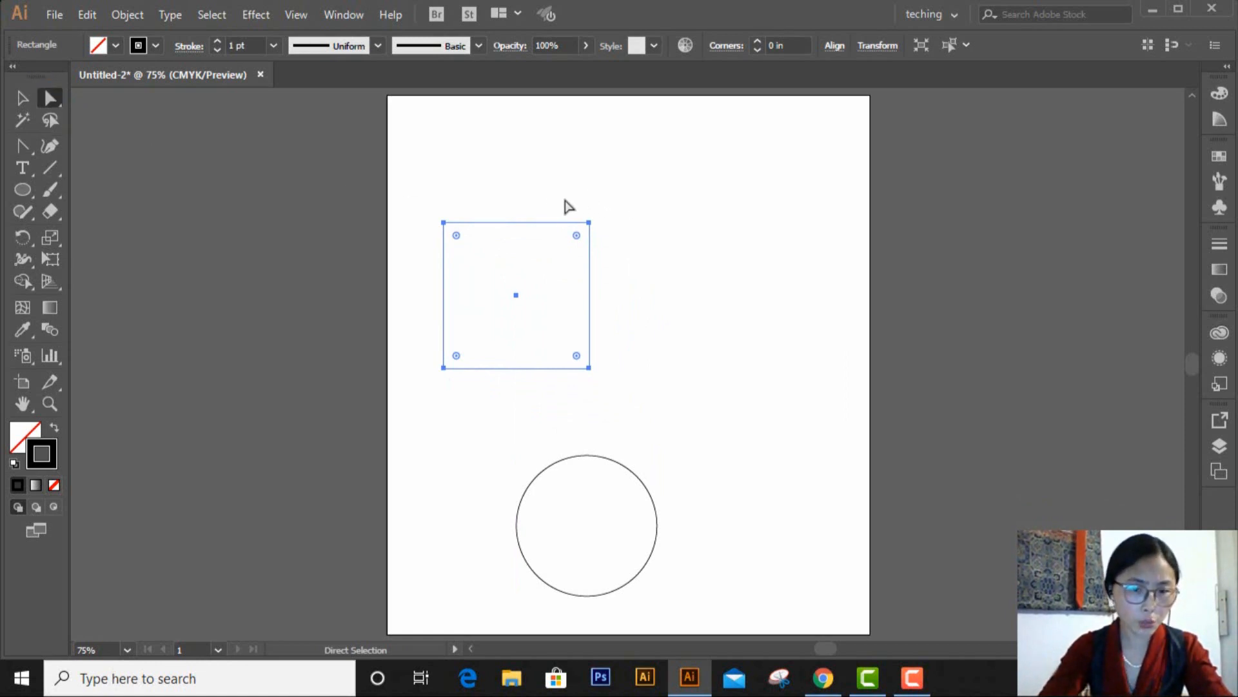
Slant the square by shifting its two top anchors sideways, and pull the upper handle of the circle's left anchor outward.
drag(427, 203, 676, 236)
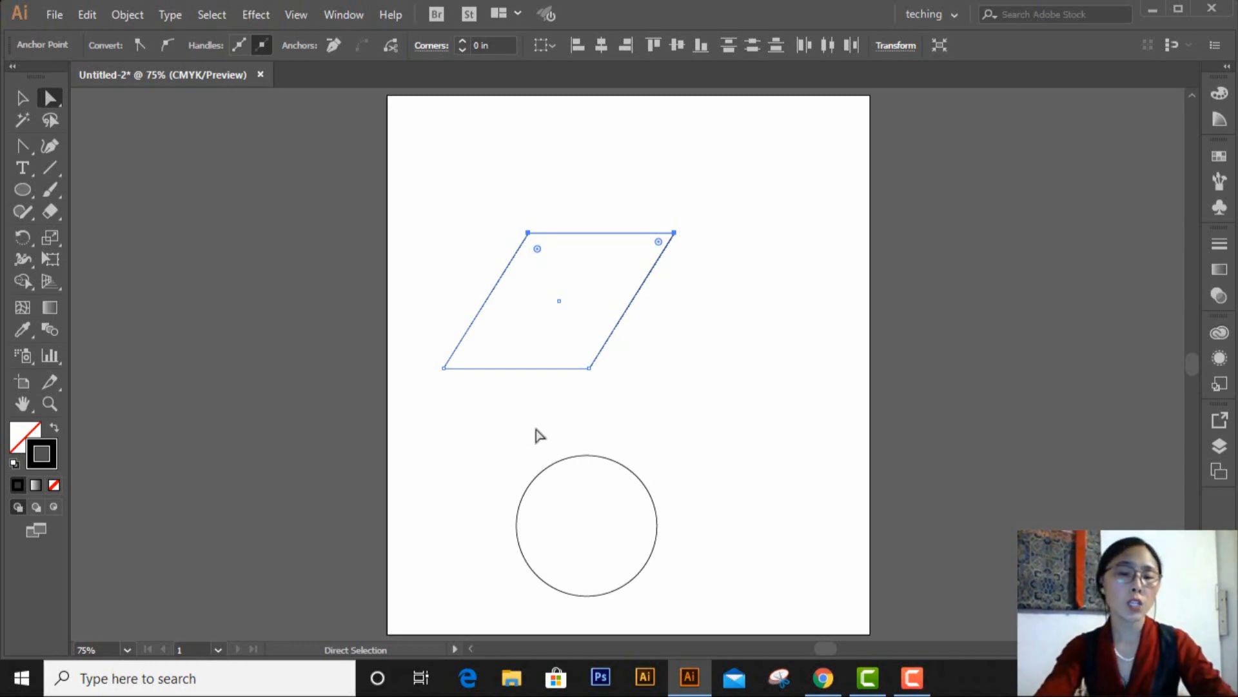
drag(522, 431, 725, 589)
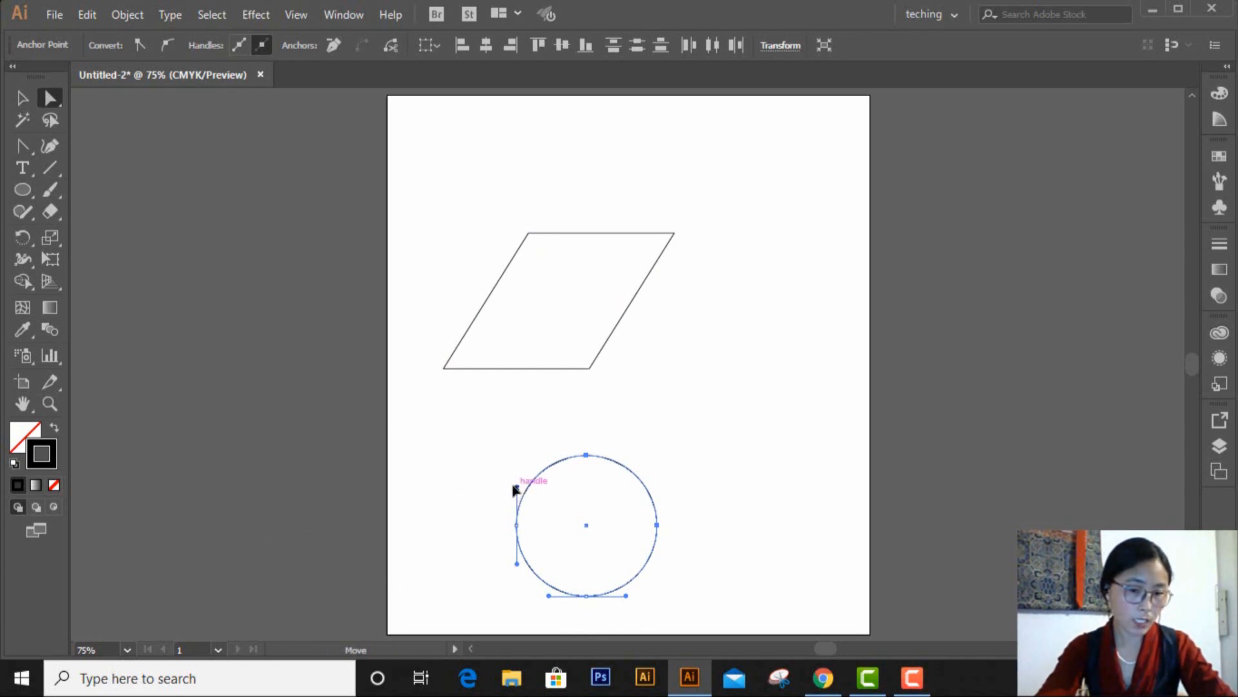
drag(517, 489, 475, 500)
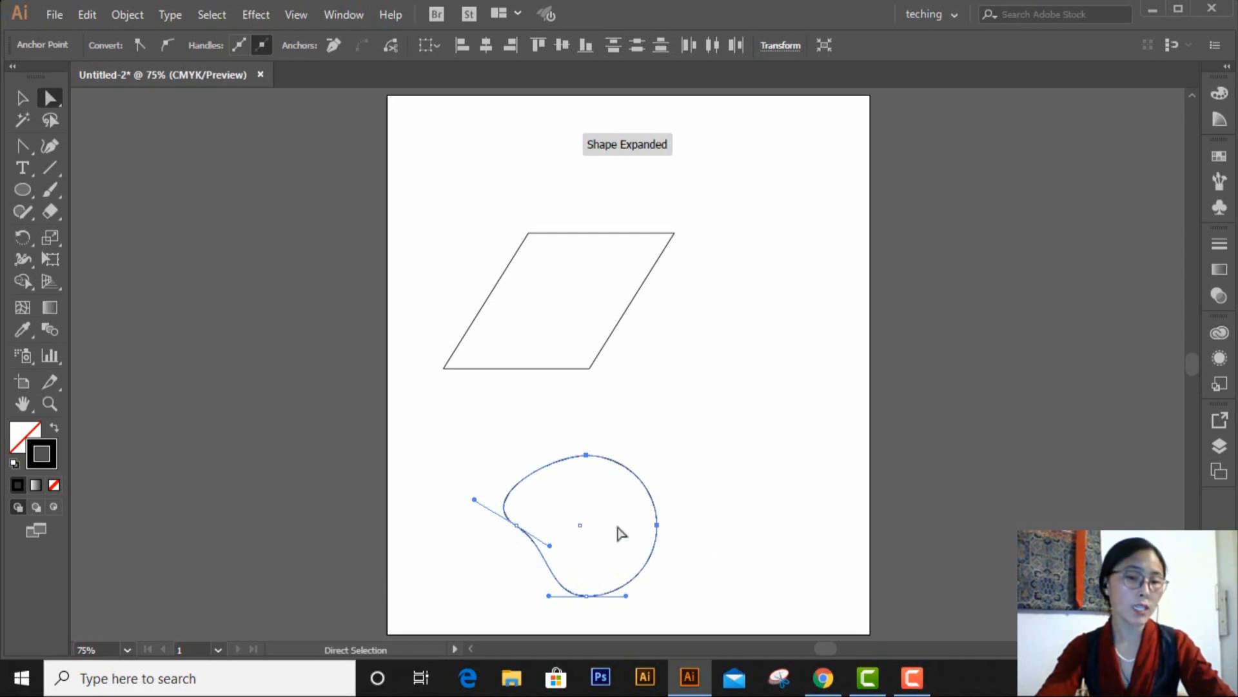
Delete the reshaped circle's upper and side anchors, and delete the remaining bottom anchor.
drag(425, 440, 765, 575)
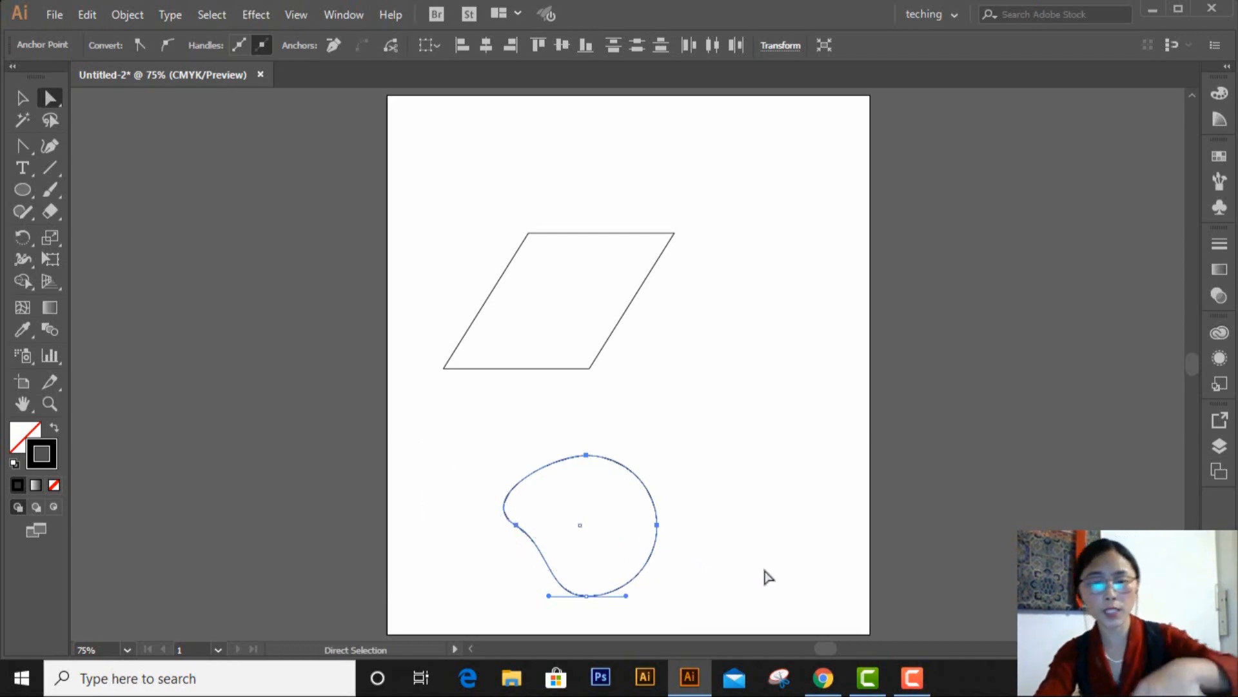
key(Delete)
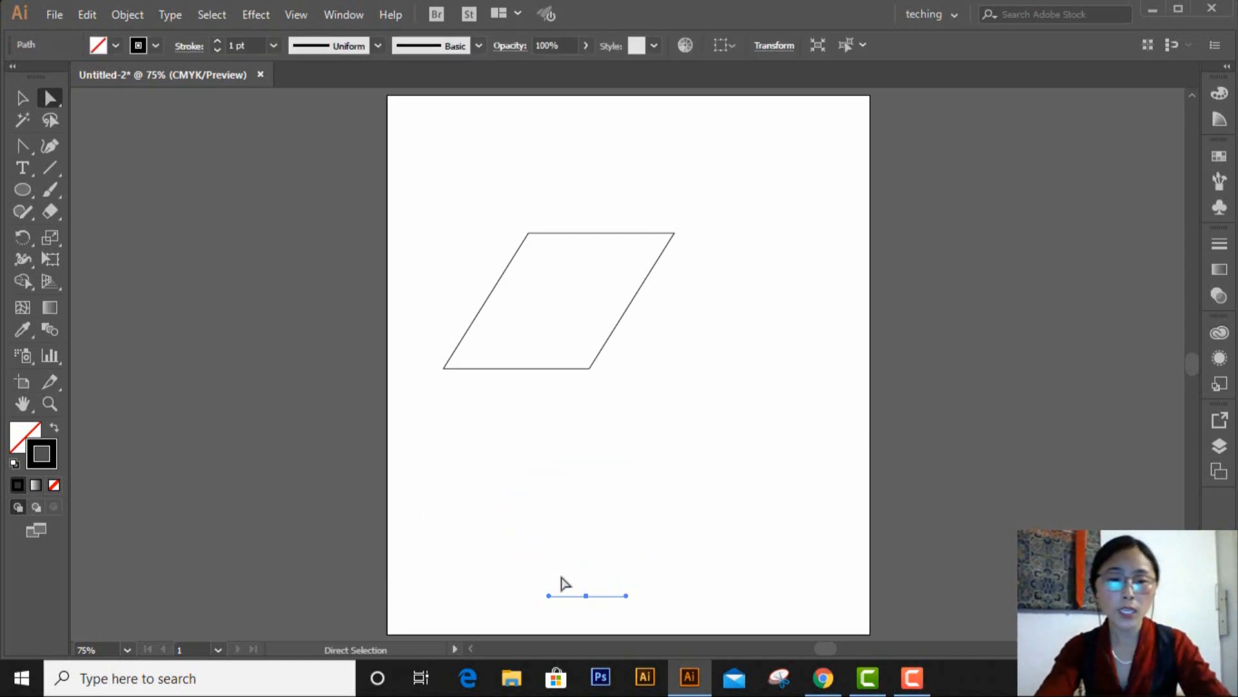
drag(506, 567, 682, 610)
key(Delete)
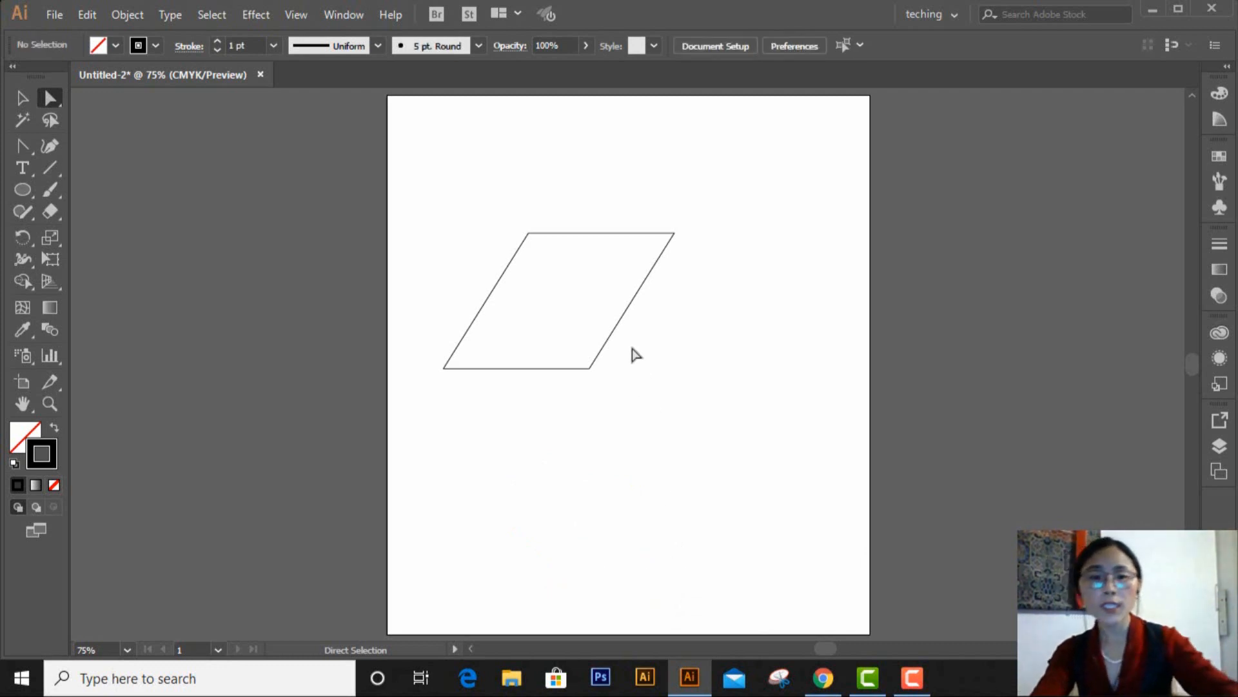
Undo the circle's deletion and reshaping as well as the square's slant.
key(ctrl+z)
key(ctrl+z)
key(ctrl+z)
key(ctrl+z)
key(ctrl+z)
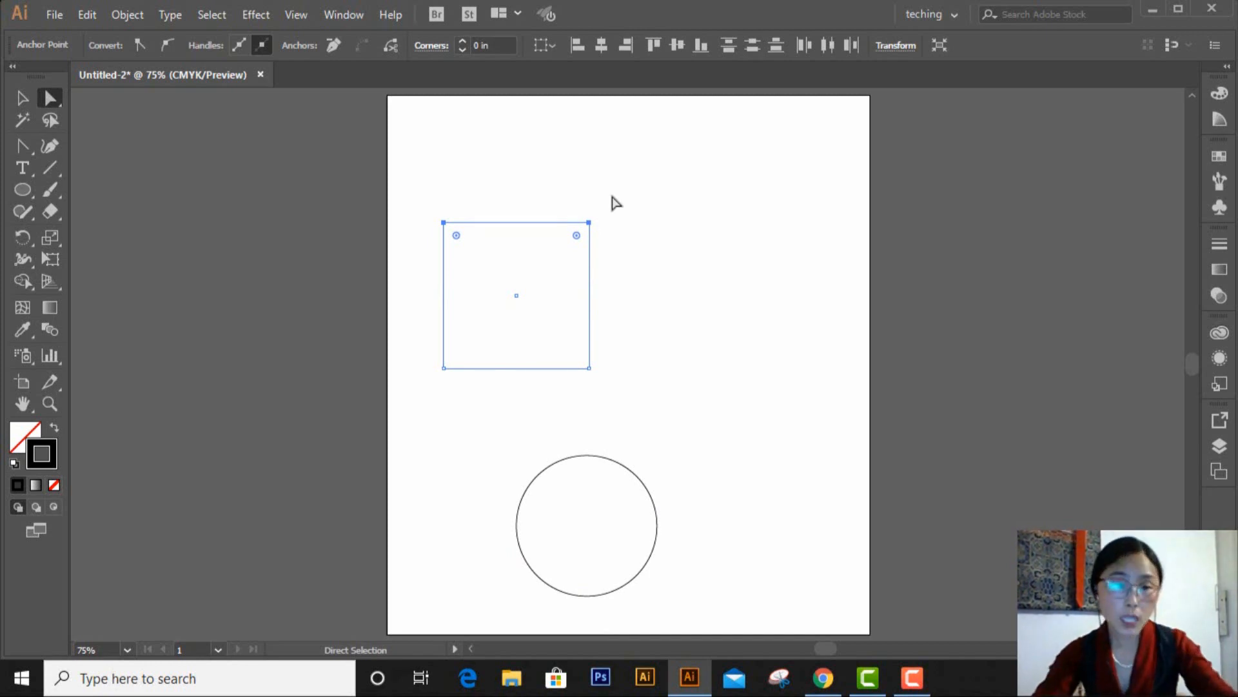
Try rounding only the square's top-right corner to about 0.66 in, and undo the rounding.
drag(423, 189, 660, 402)
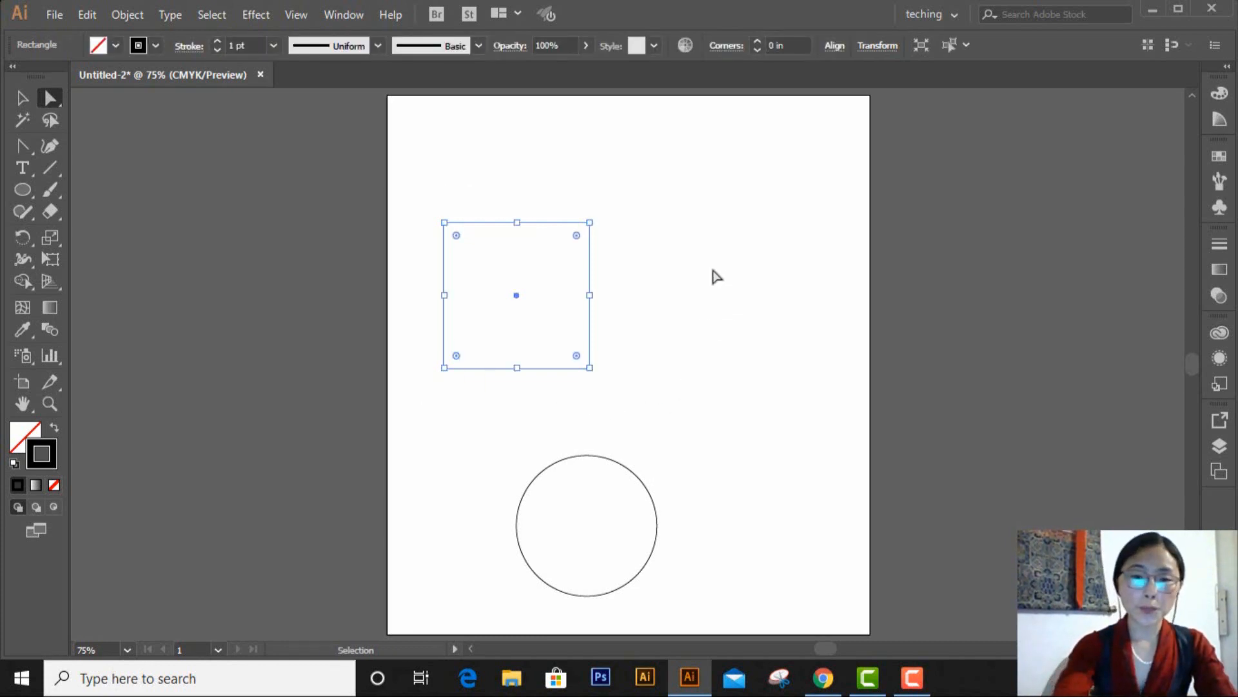
key(ctrl+equal)
key(ctrl+equal)
key(ctrl+equal)
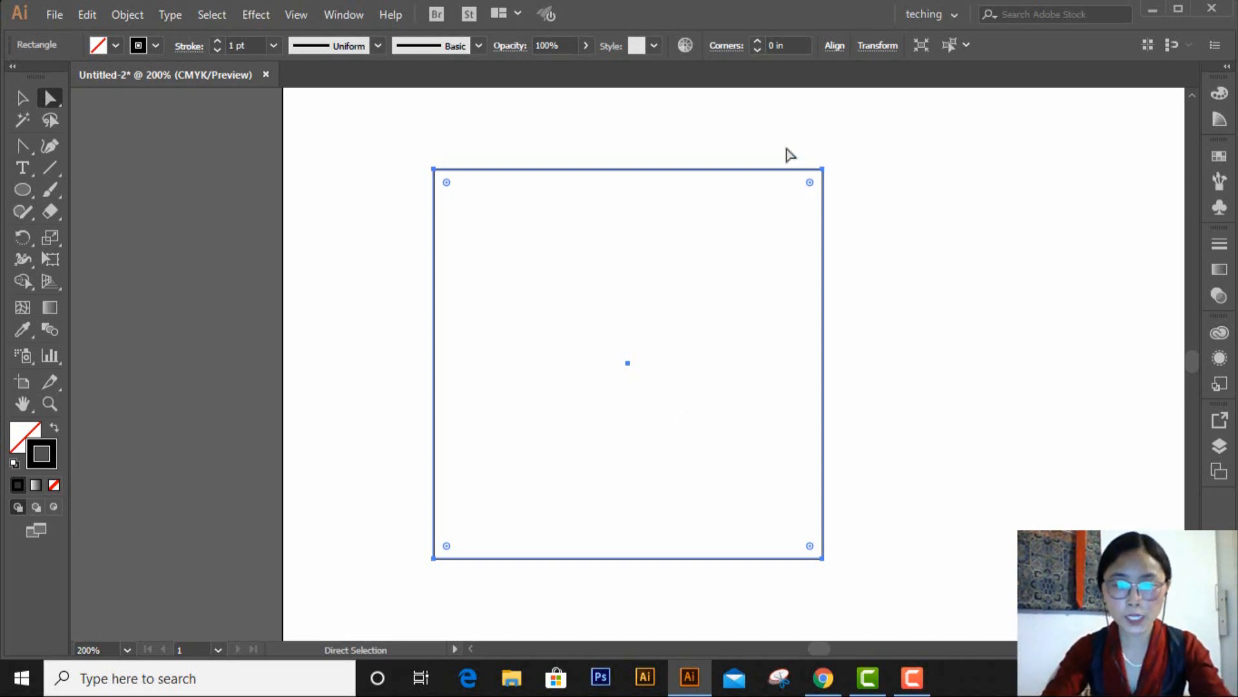
drag(784, 144, 865, 232)
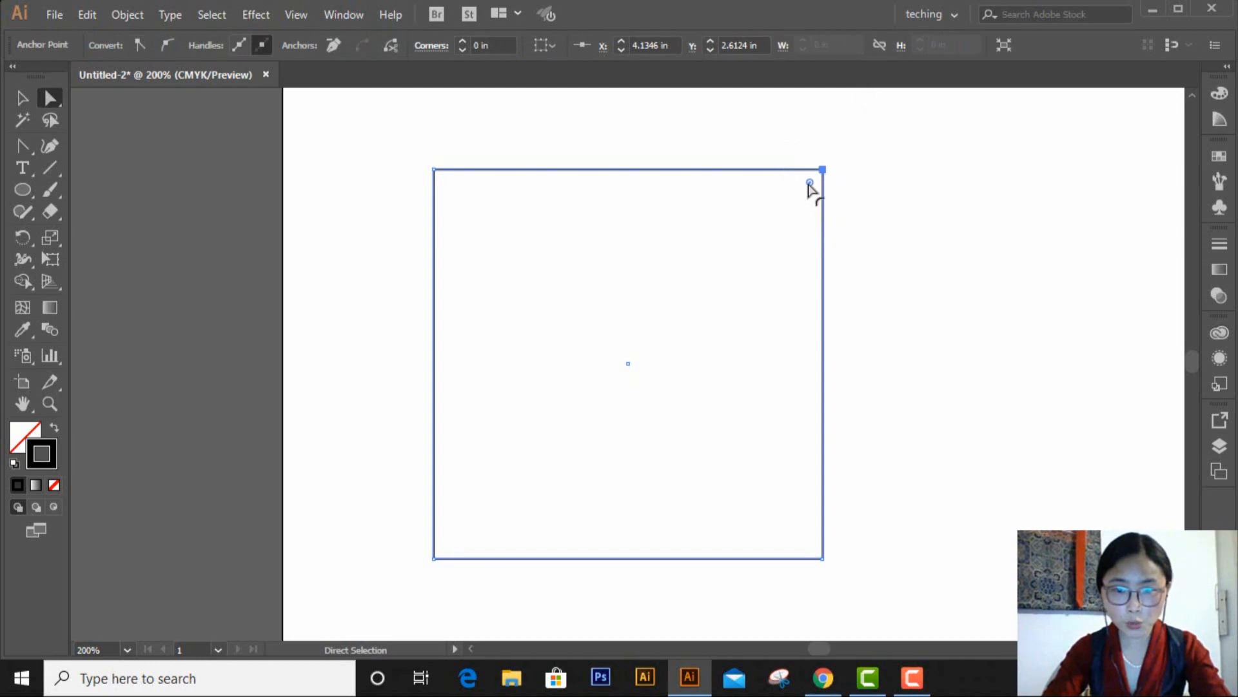
drag(797, 139, 854, 229)
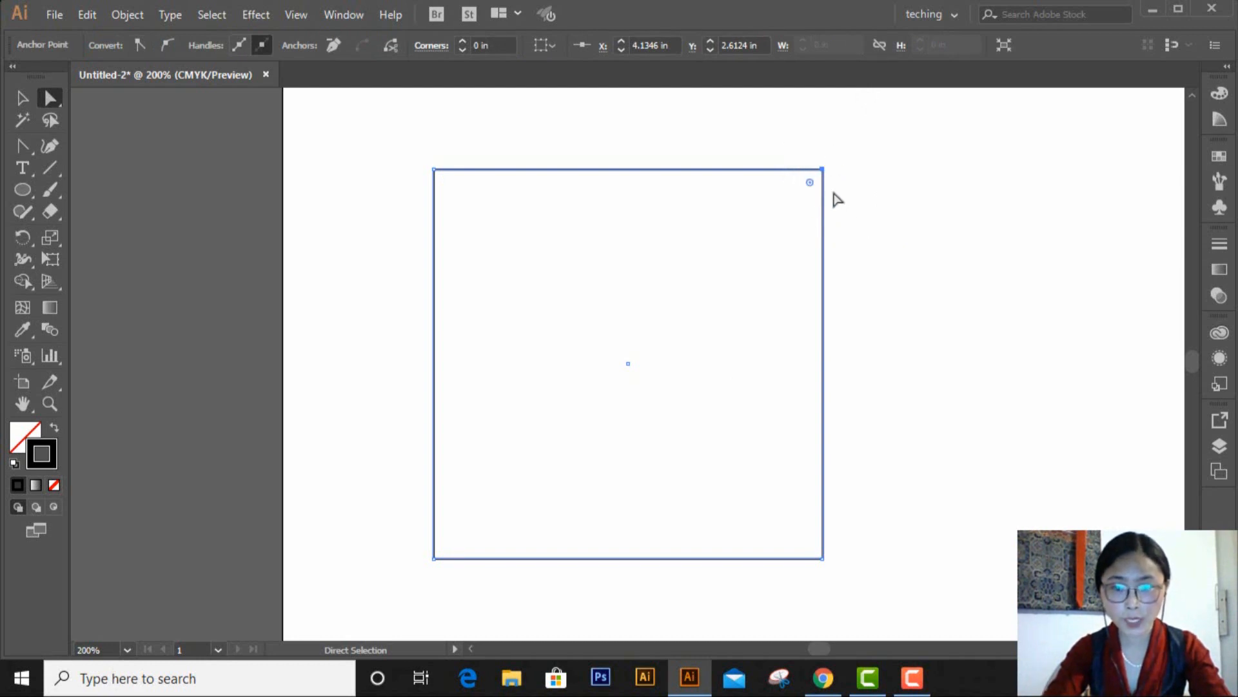
drag(810, 187, 740, 262)
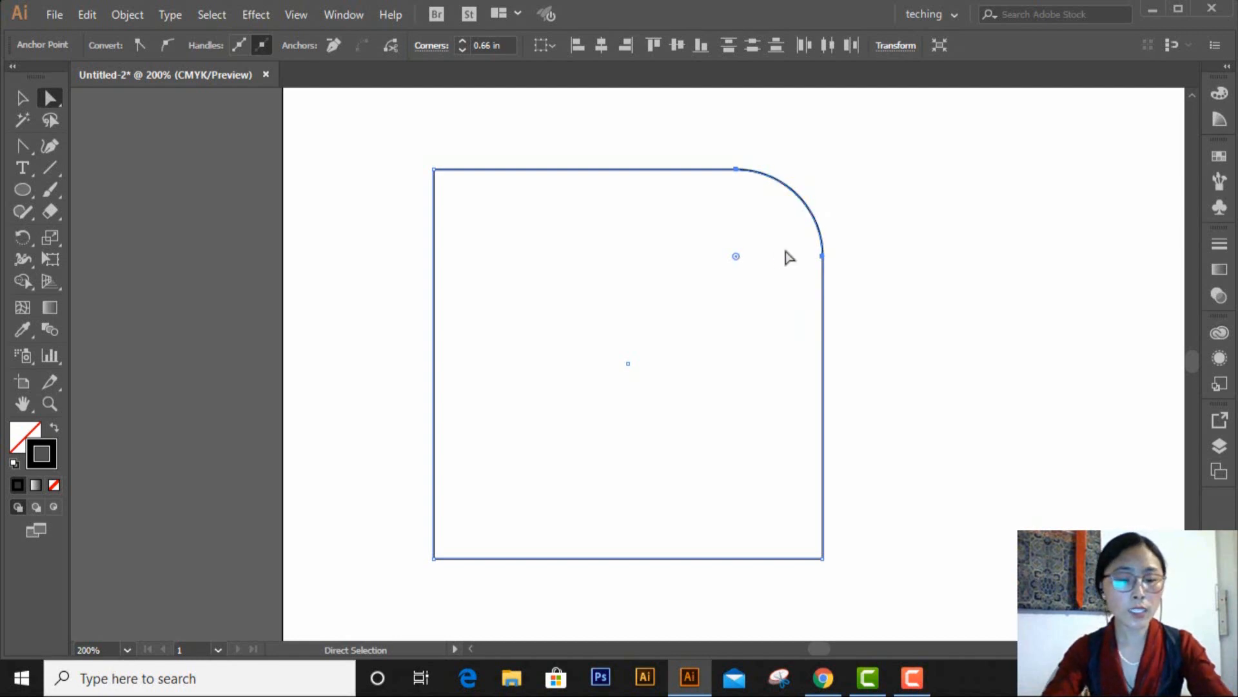
key(ctrl+z)
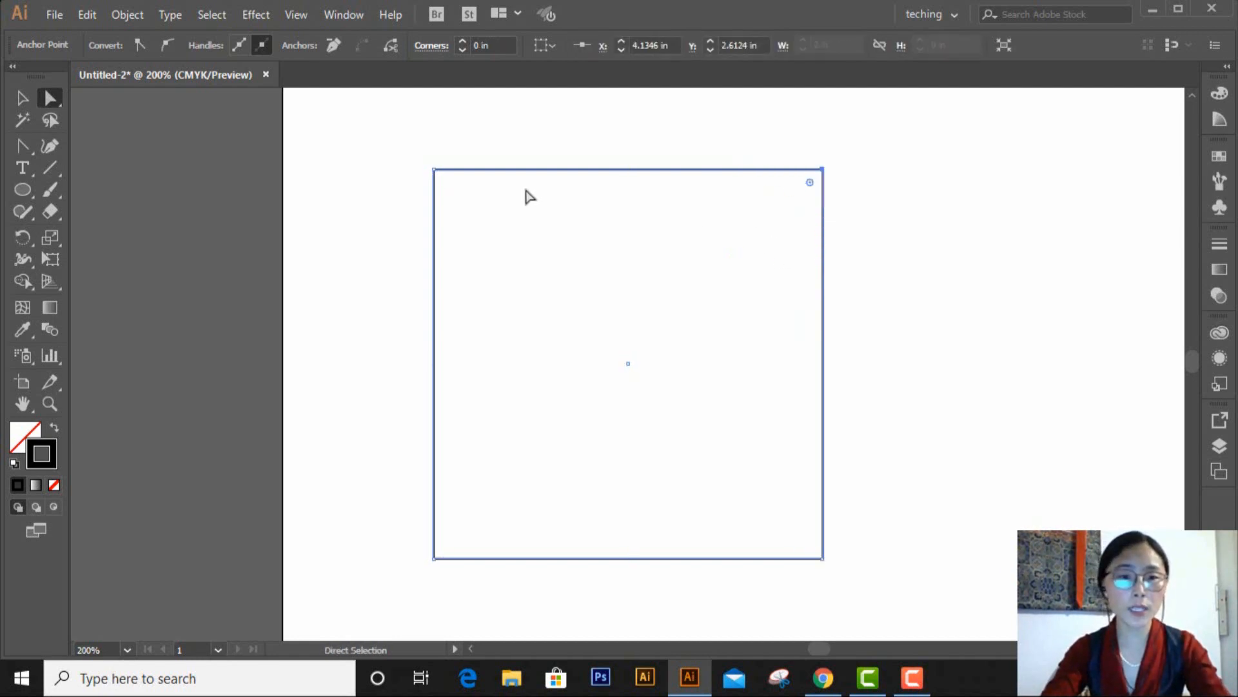
Try rounding the square's two top corners together to about 0.43 in, and undo it.
drag(376, 136, 888, 237)
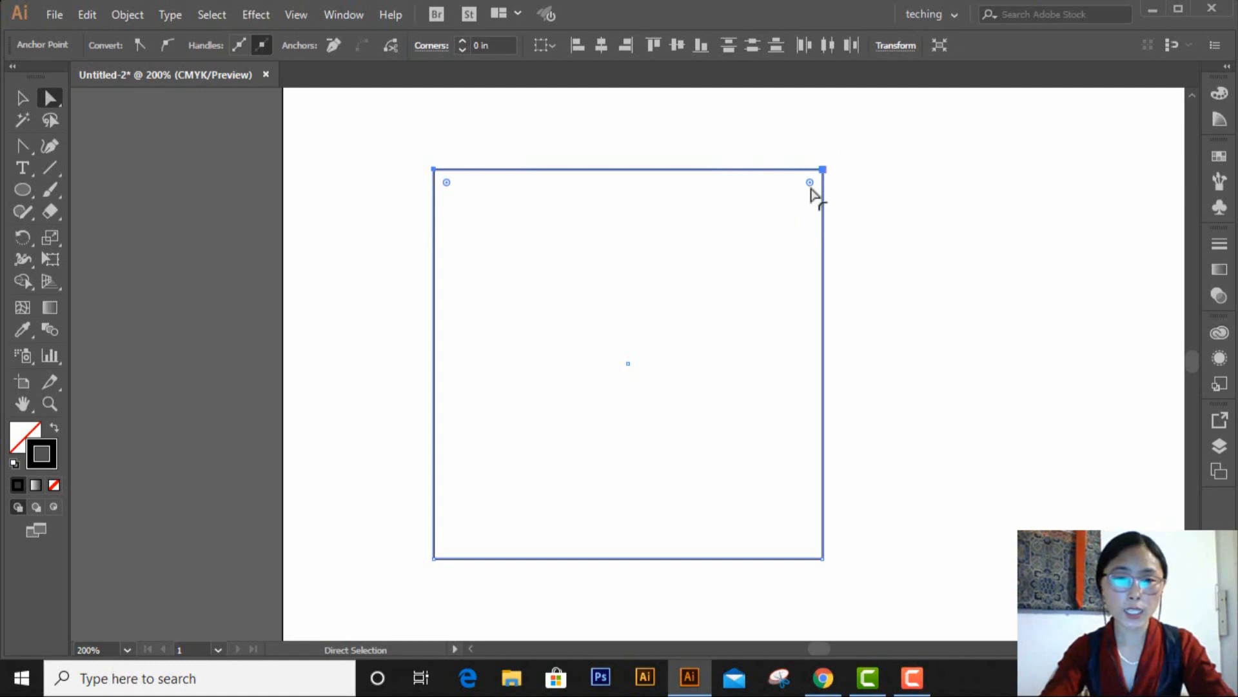
drag(400, 148, 918, 214)
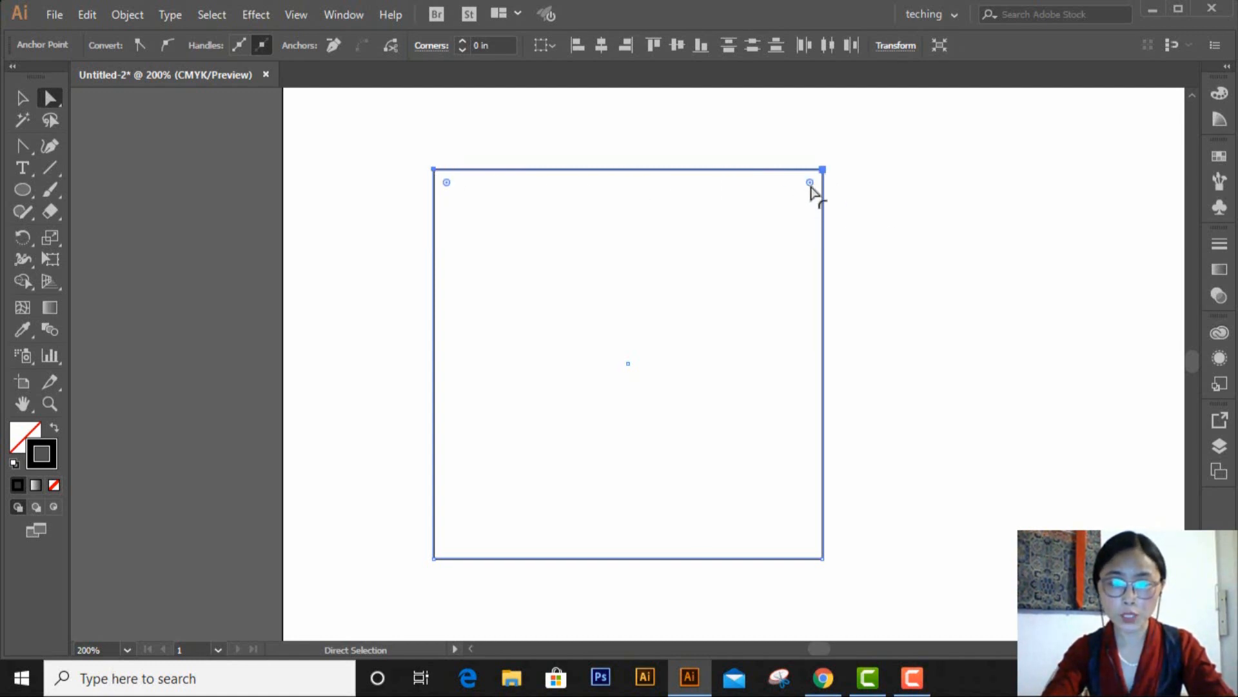
drag(810, 181, 775, 247)
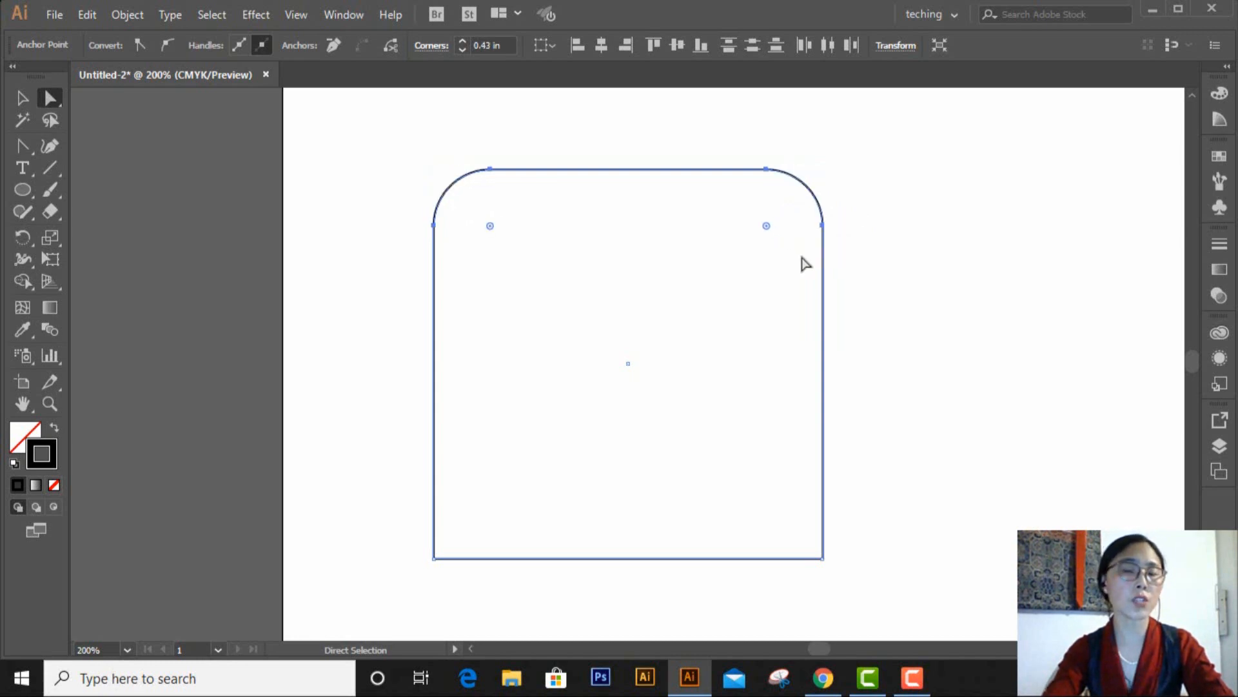
key(ctrl+z)
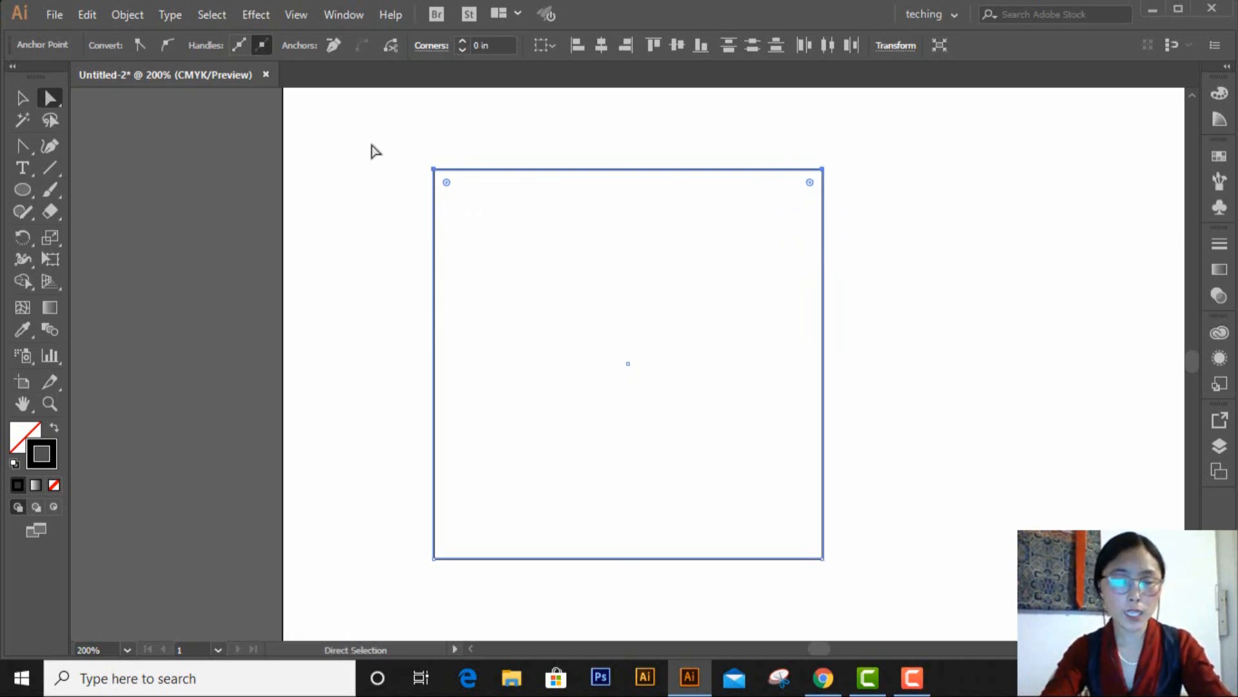
Try rounding all four corners of the square together to about 0.75 in, and undo it.
drag(373, 144, 900, 601)
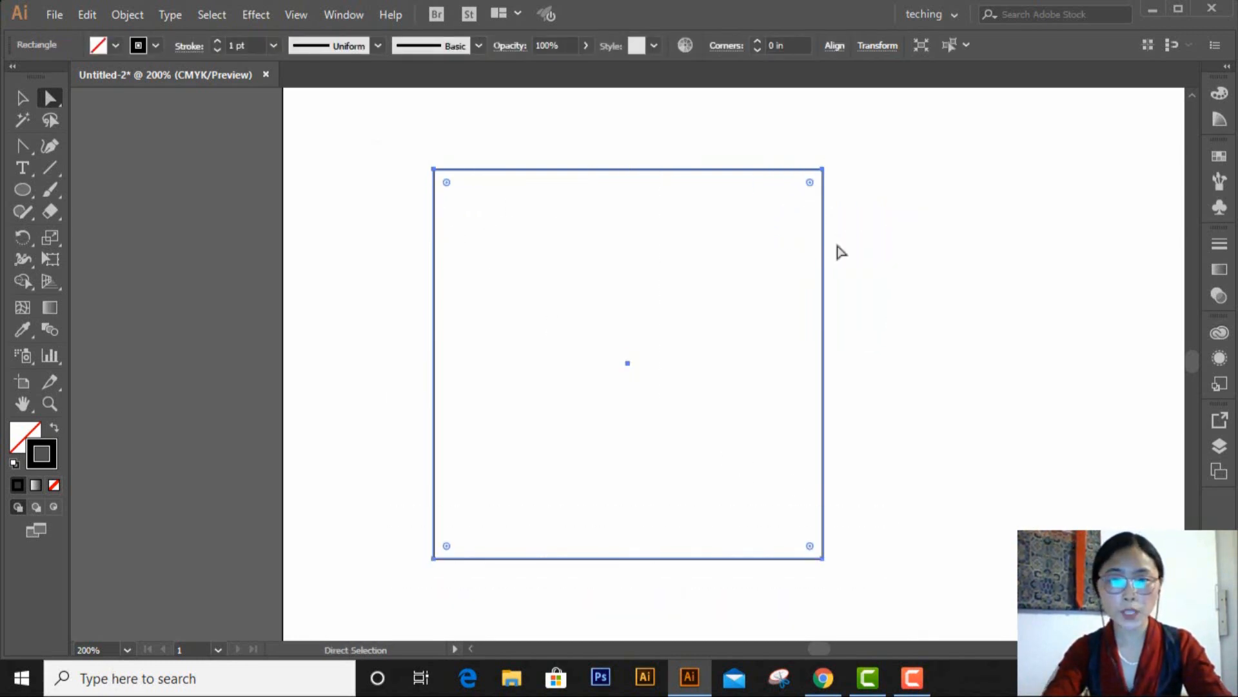
drag(809, 183, 760, 309)
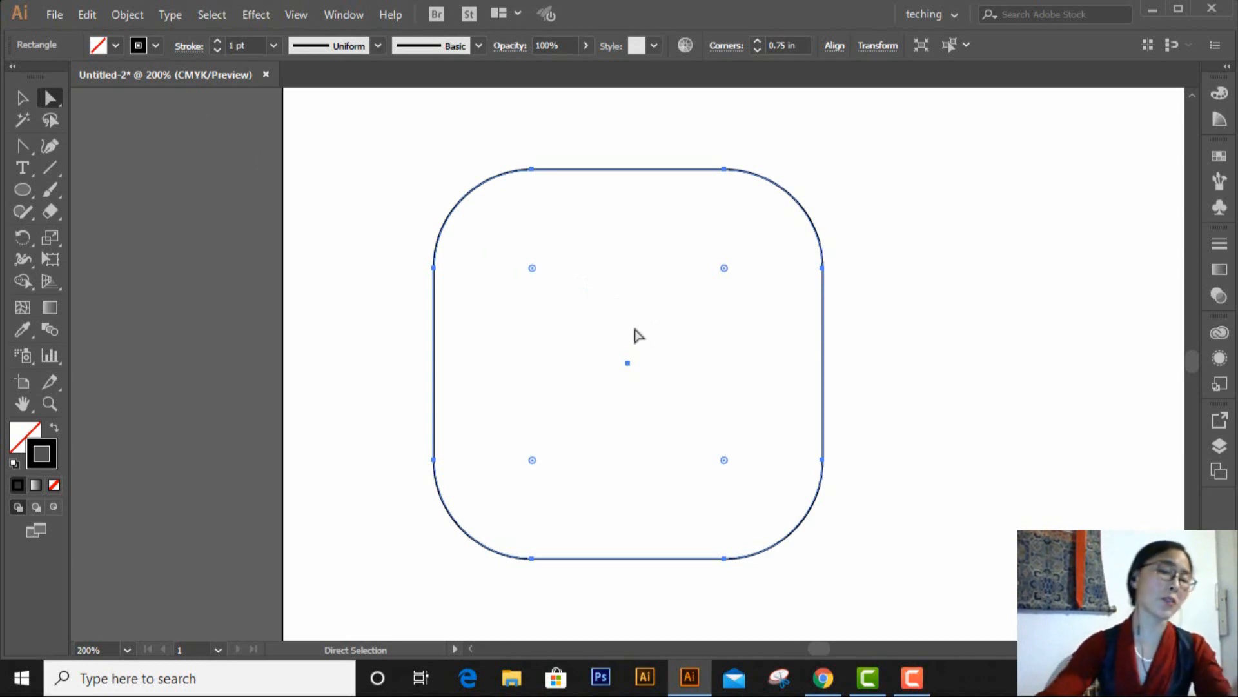
key(v)
key(ctrl+z)
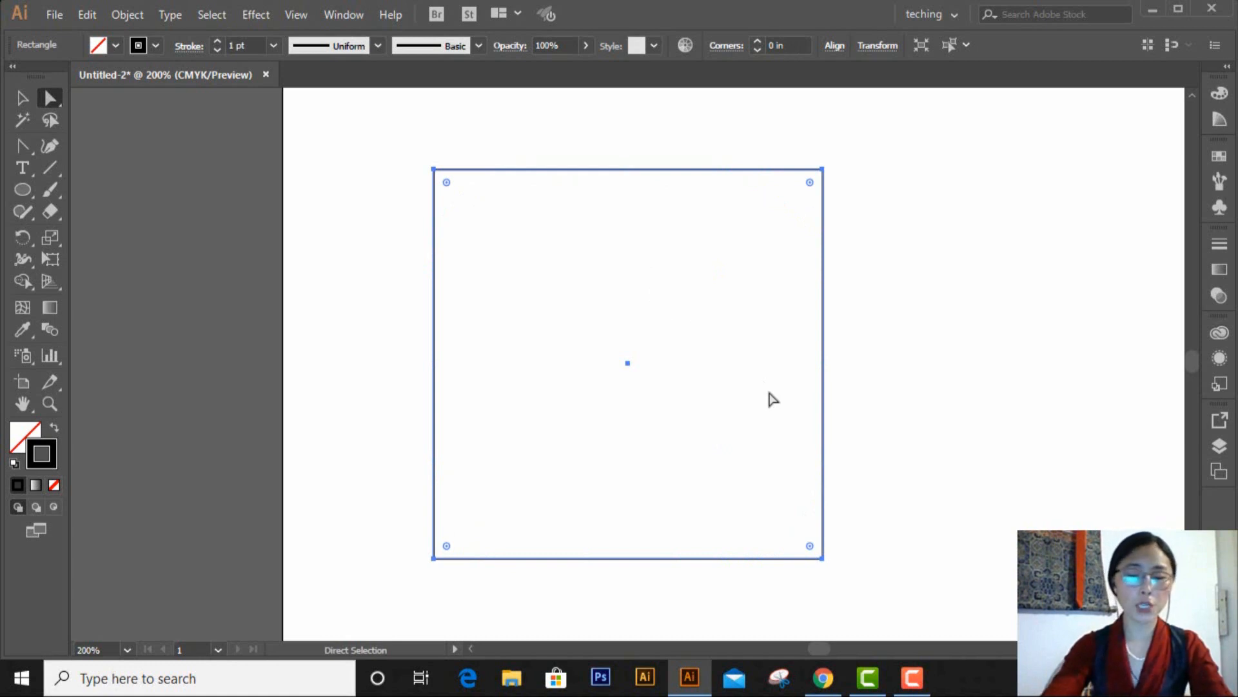
Give the square the default white fill and black stroke, and set its stroke weight to 2 pt.
key(ctrl+0)
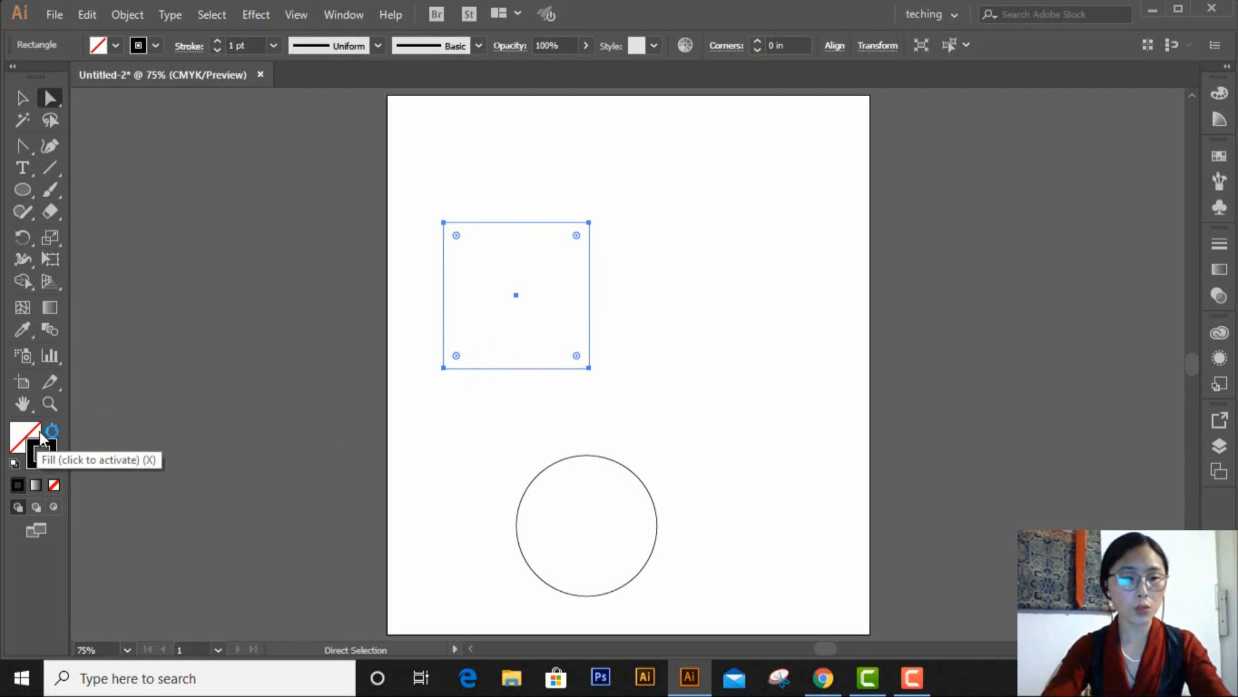
click(15, 464)
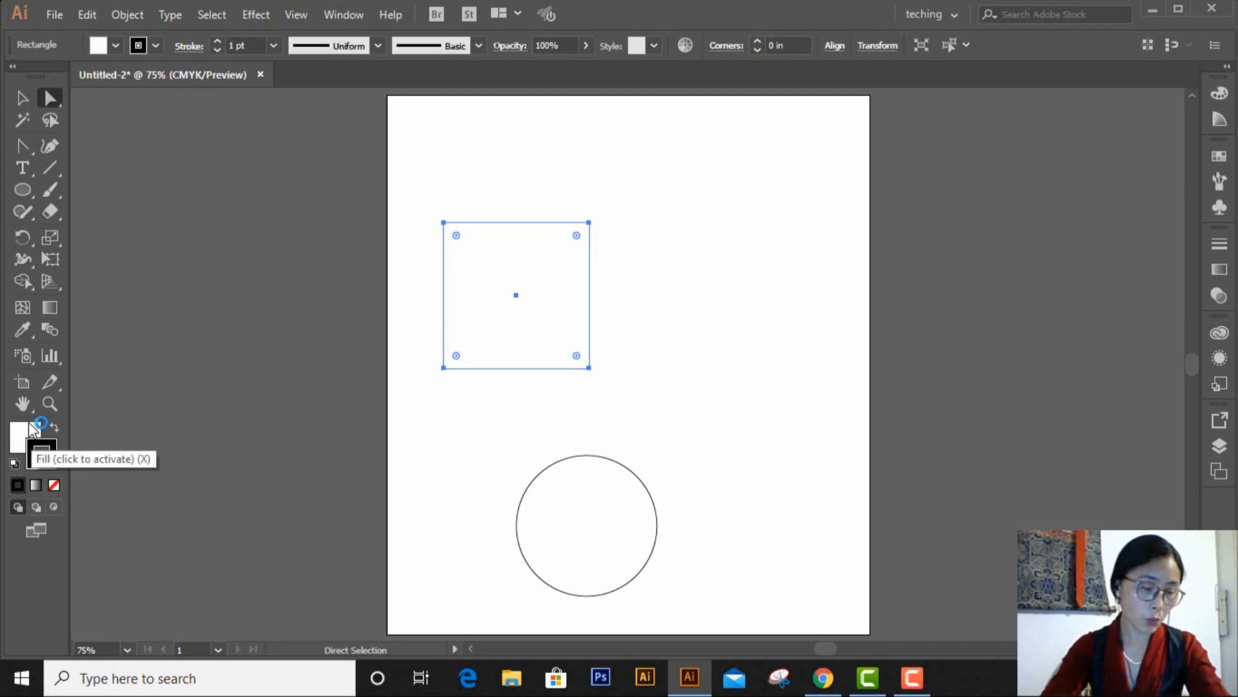
click(35, 452)
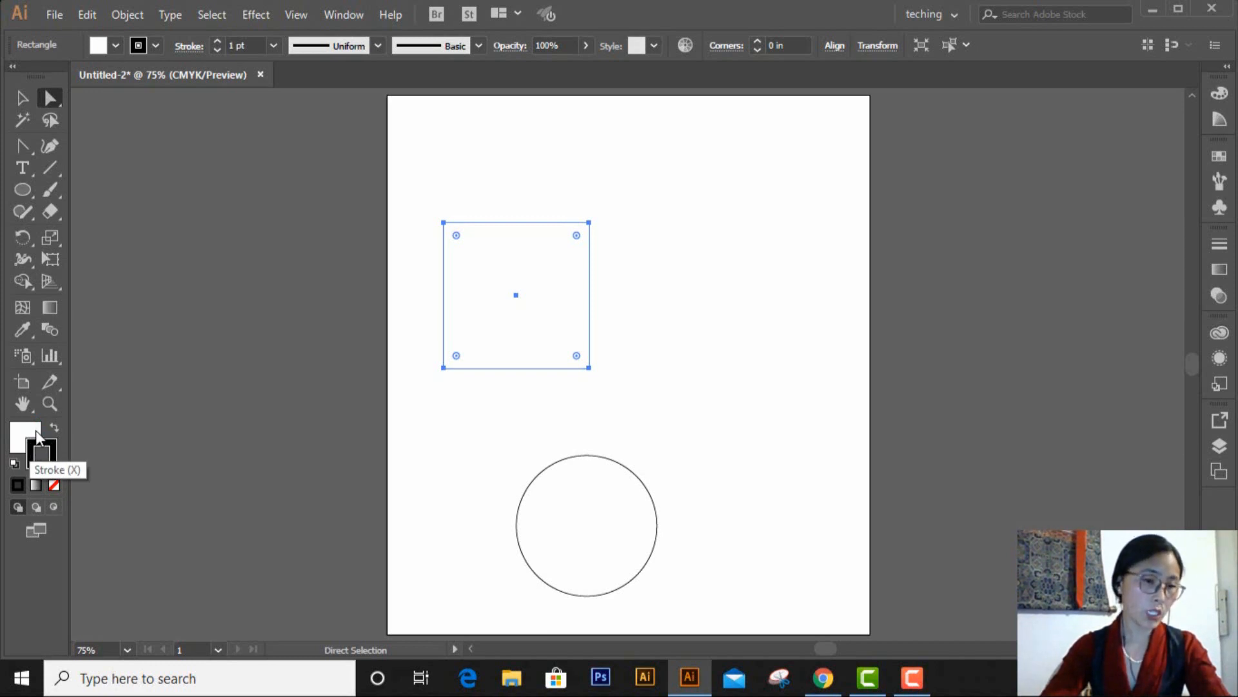
click(34, 434)
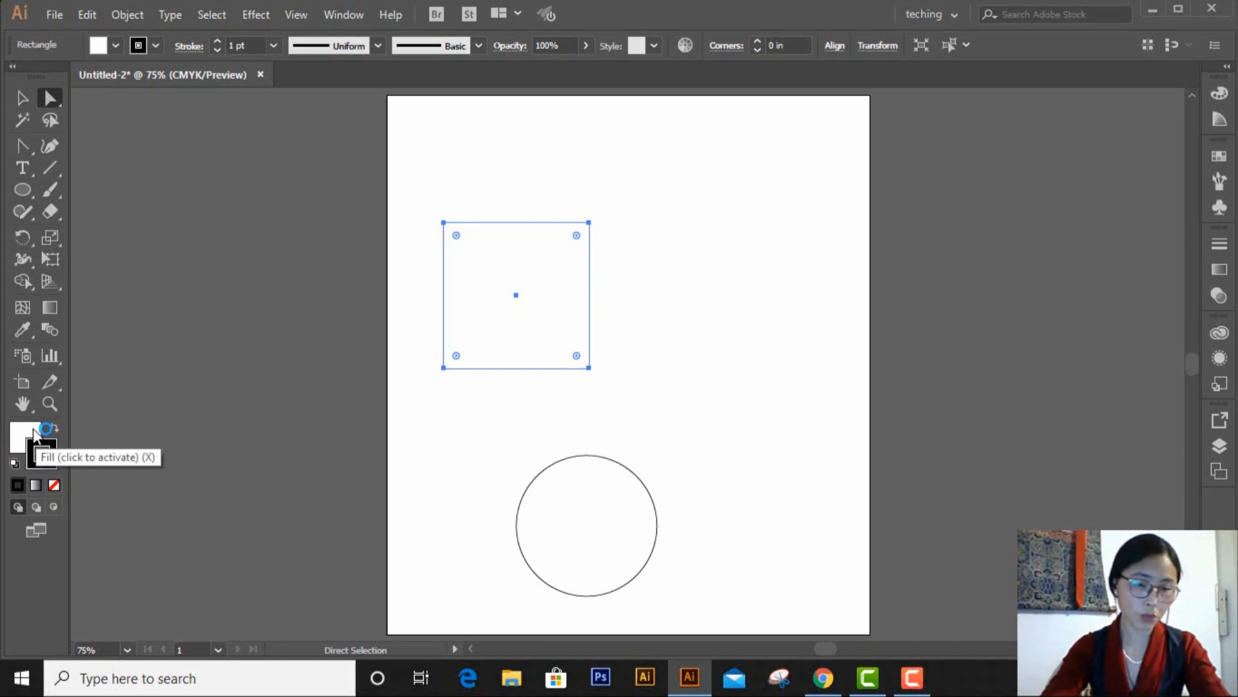
click(273, 49)
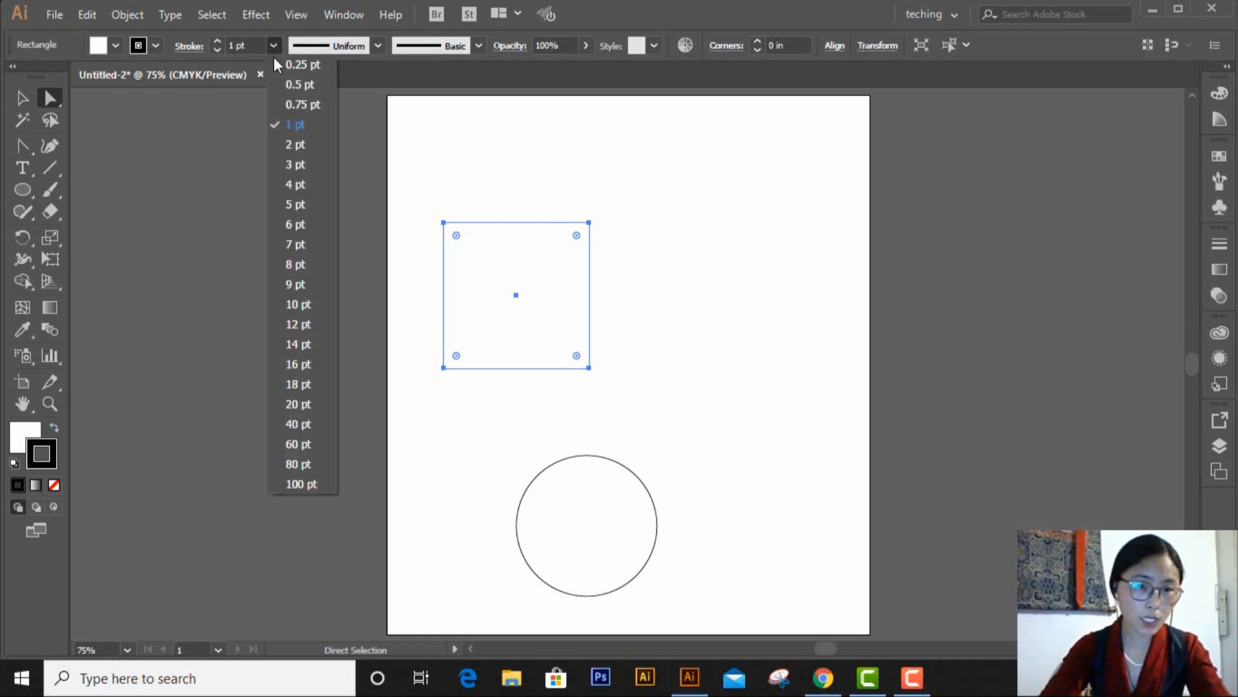
click(284, 143)
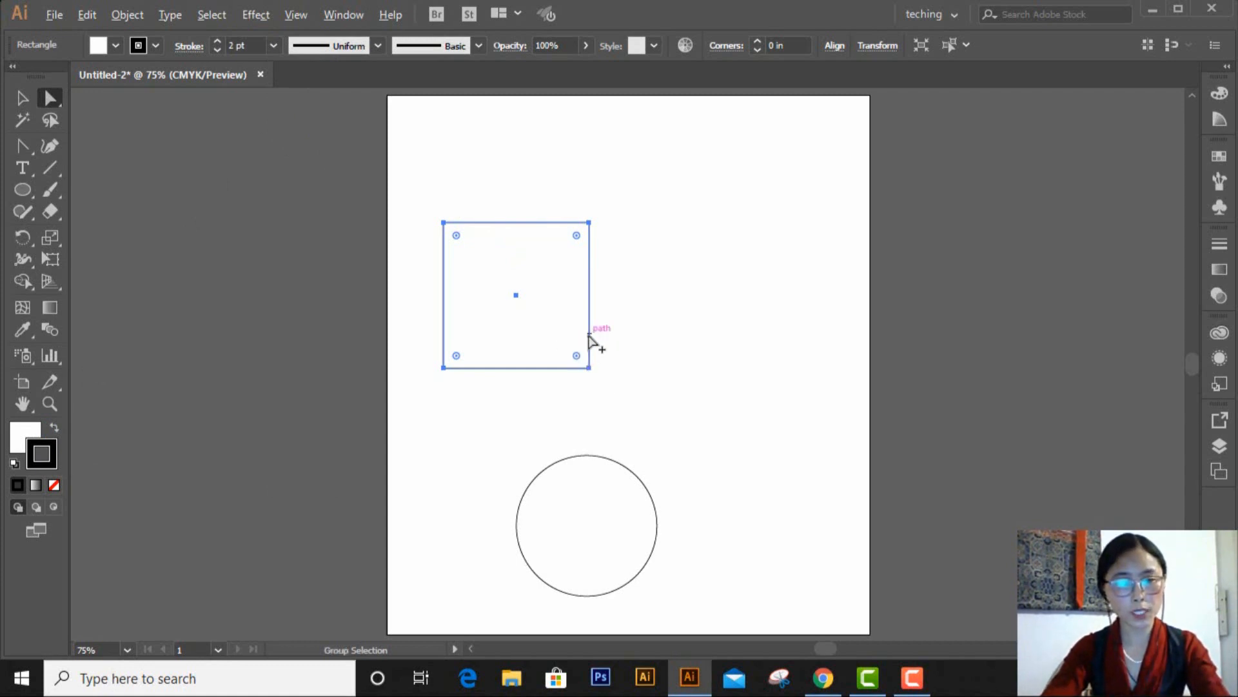
Copy the square horizontally by about 2.98 in so the copy's left edge meets the original's right edge.
drag(589, 335, 715, 340)
drag(732, 342, 739, 342)
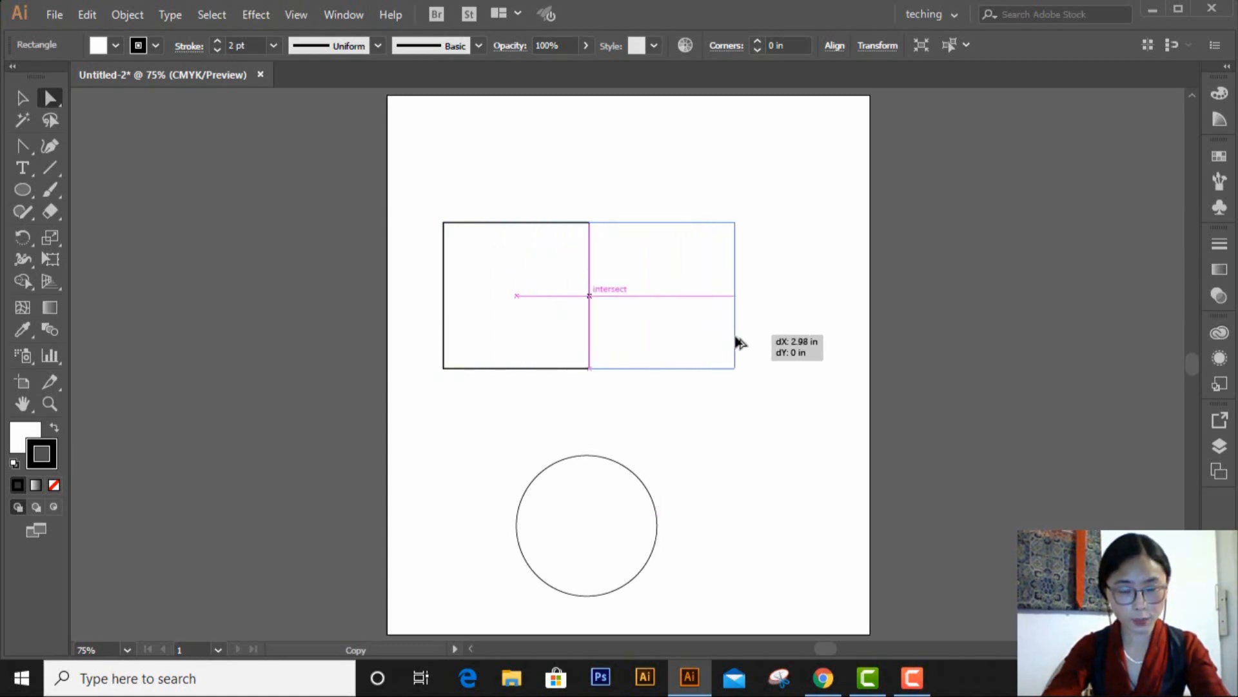
drag(738, 342, 740, 339)
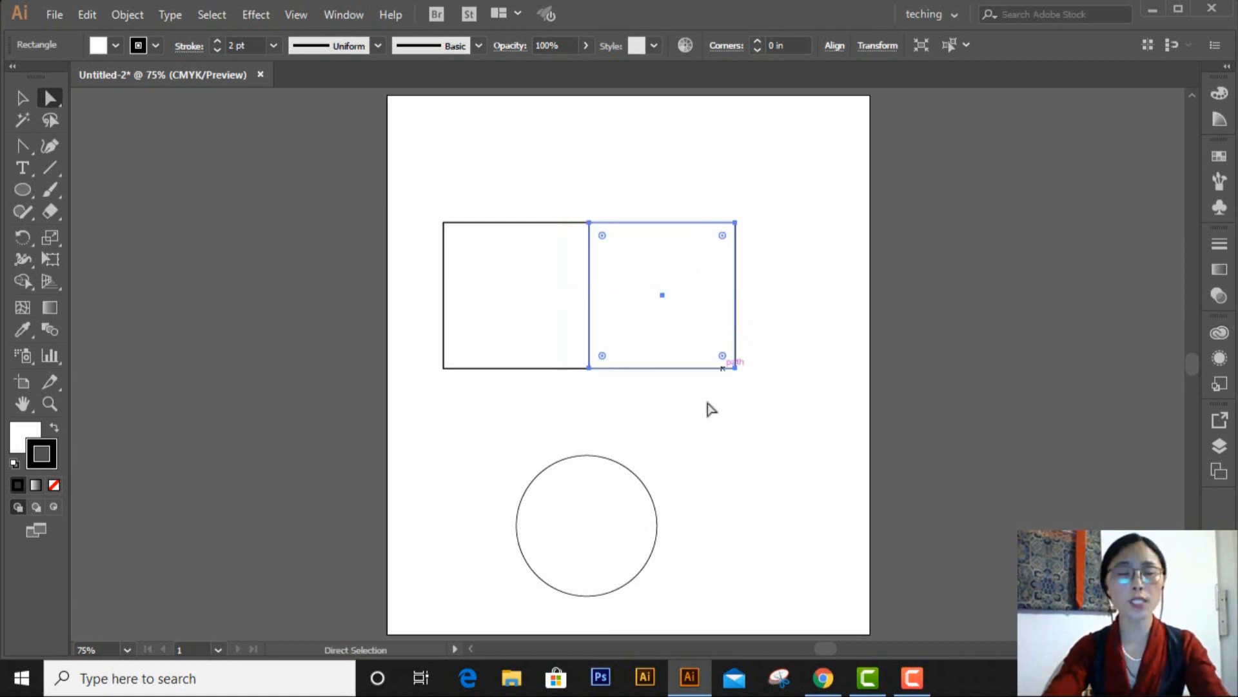
Select the top anchors of both adjoining squares and nudge them downward in small increments.
scroll(705, 420, up, 2)
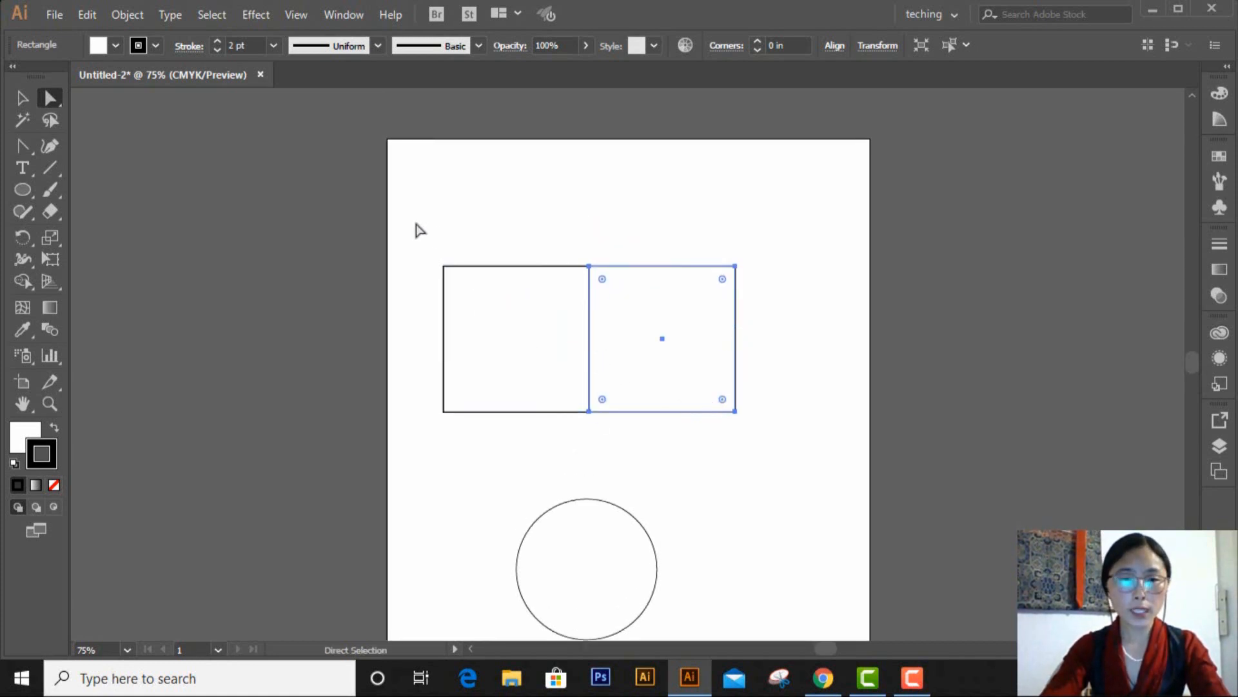
drag(409, 229, 774, 374)
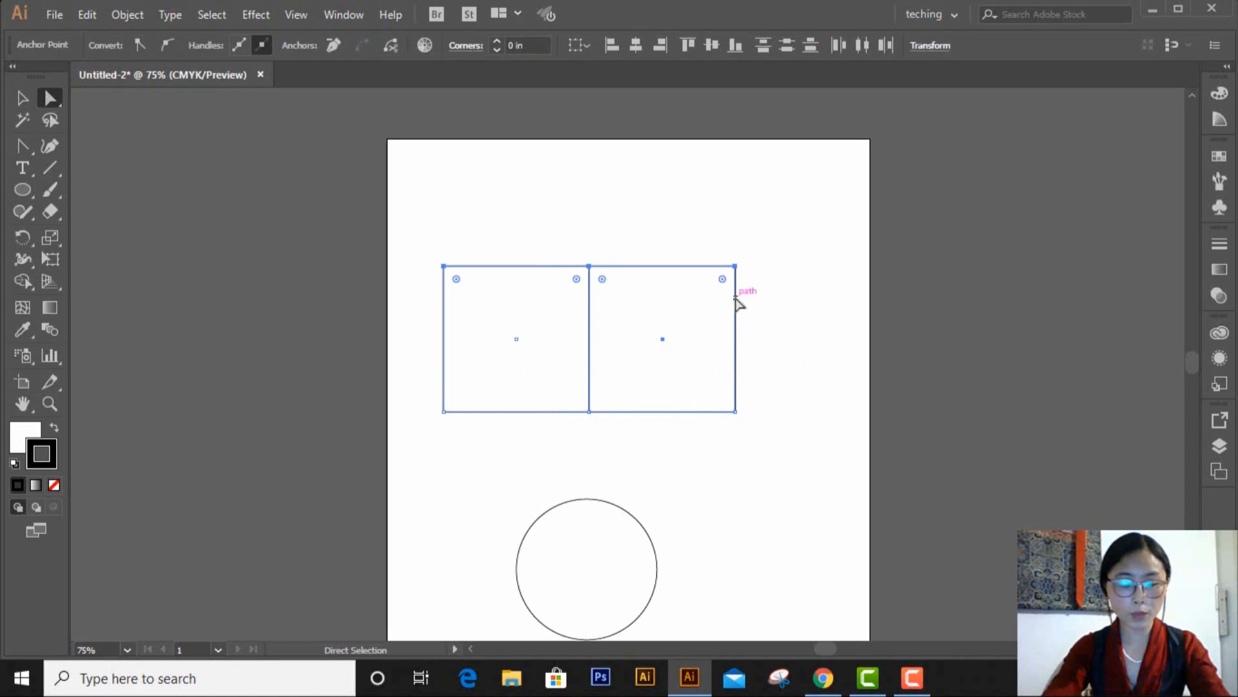
key(Down)
key(Down)
key(Down)
key(Down)
key(Down)
key(Down)
key(Down)
key(Down)
key(Down)
key(Down)
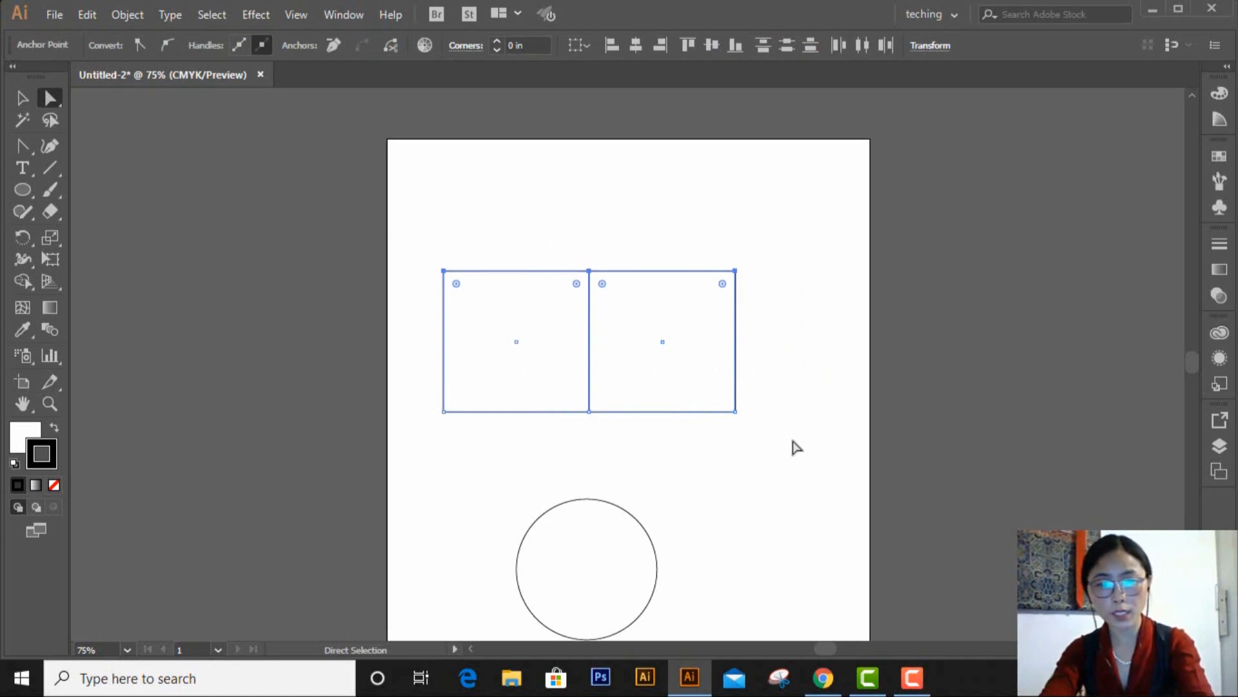
Undo the most recent downward nudges of the two squares' top anchors and clear the selection.
click(795, 433)
key(ctrl+z)
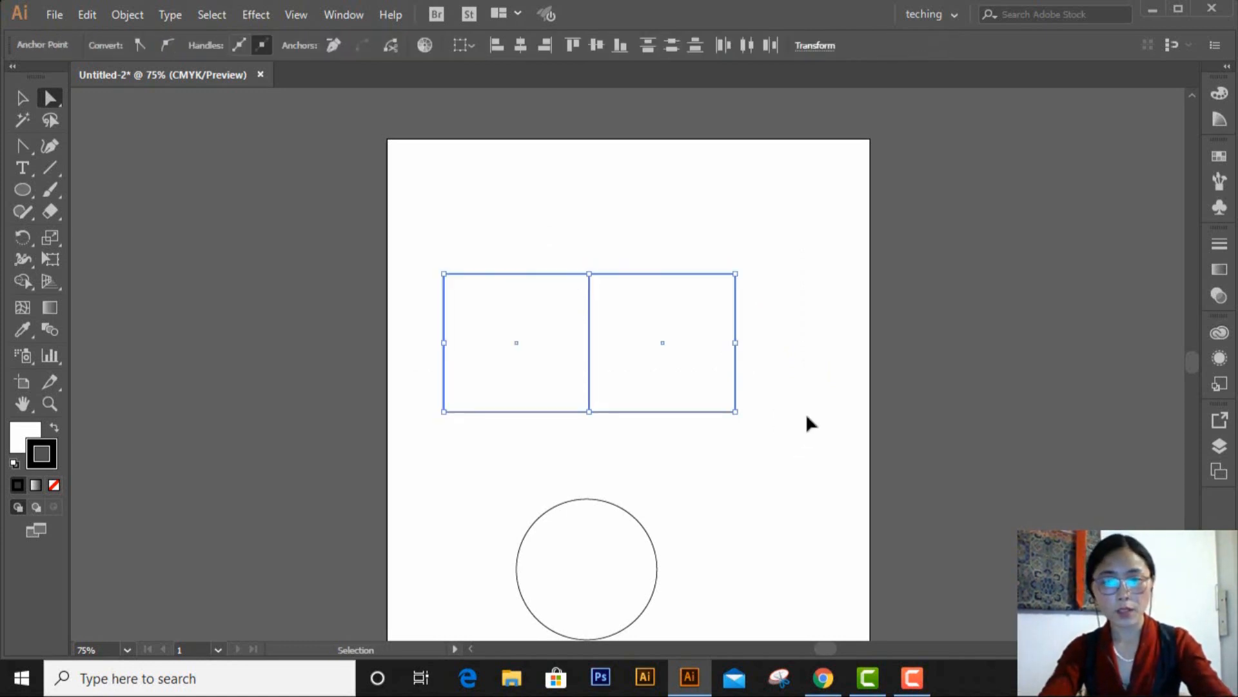
key(ctrl+z)
key(ctrl+z)
key(ctrl+z)
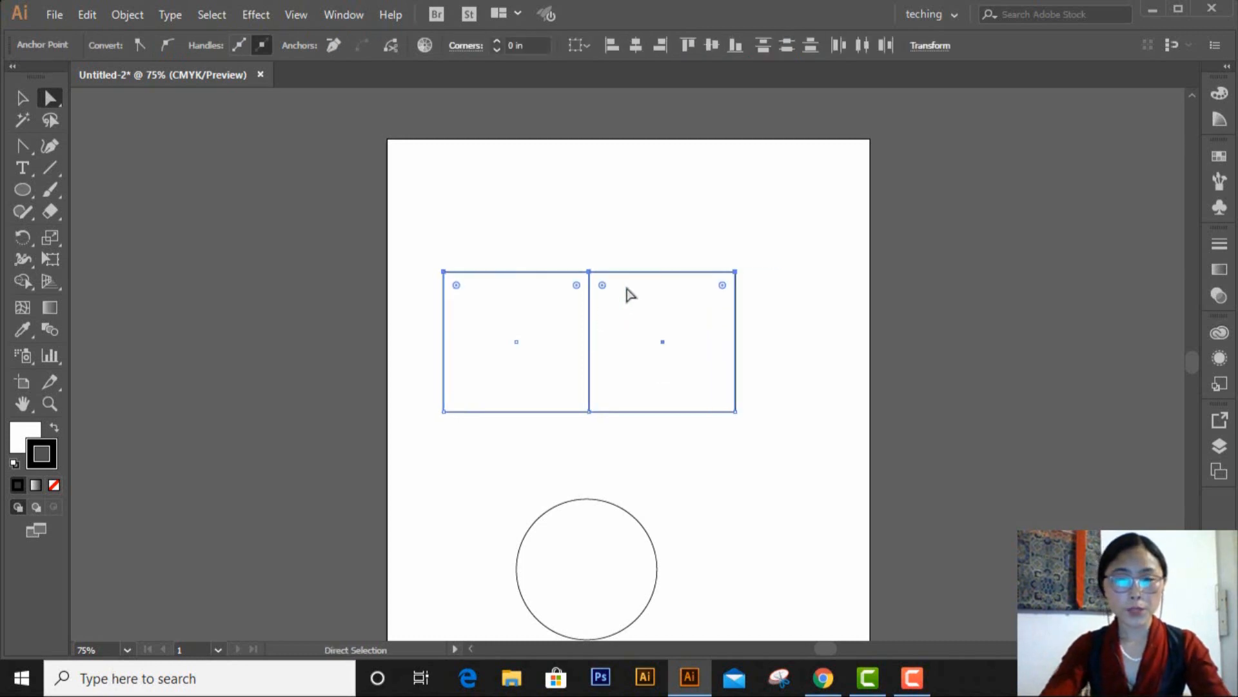
click(793, 311)
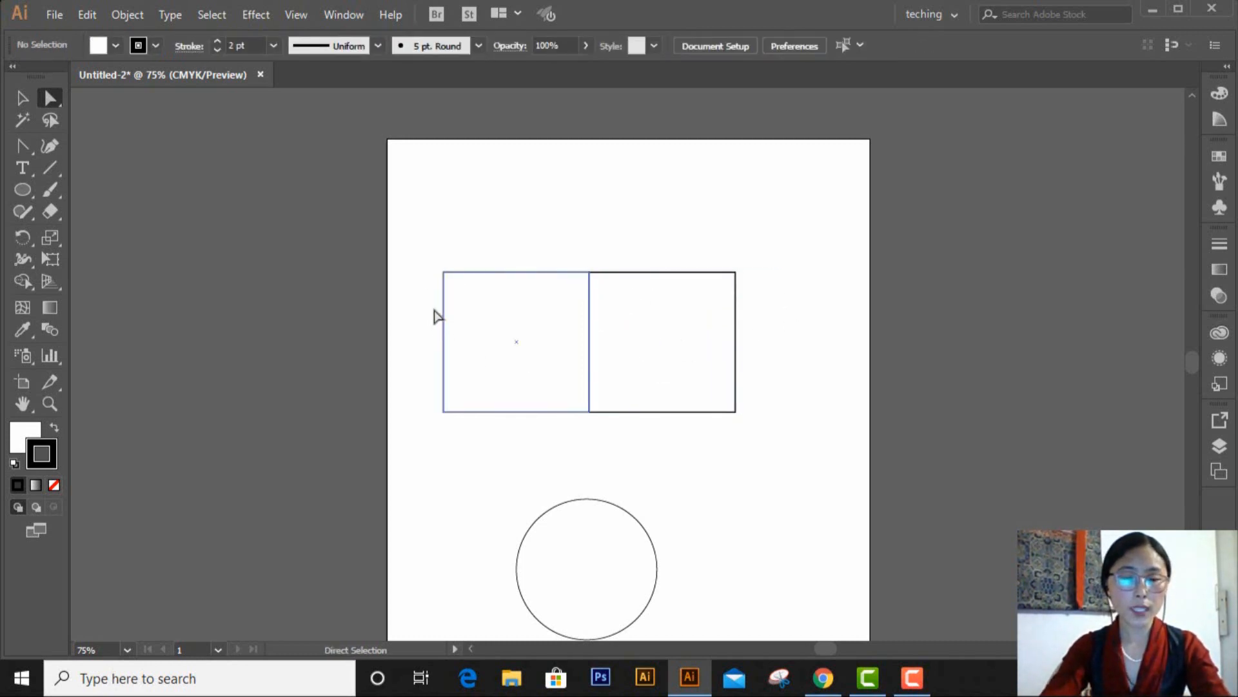
Copy the left square straight upward so the copy's bottom edge meets the original's top edge.
drag(429, 232, 516, 472)
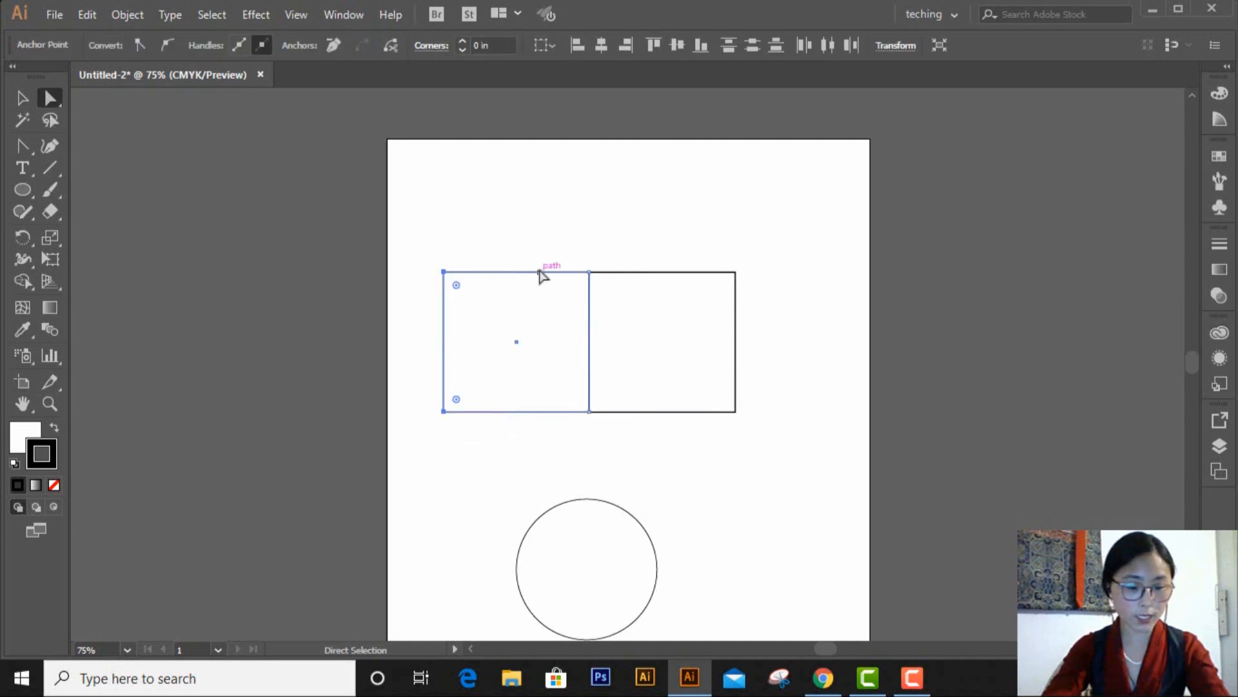
key(alt)
drag(533, 271, 545, 136)
key(shift)
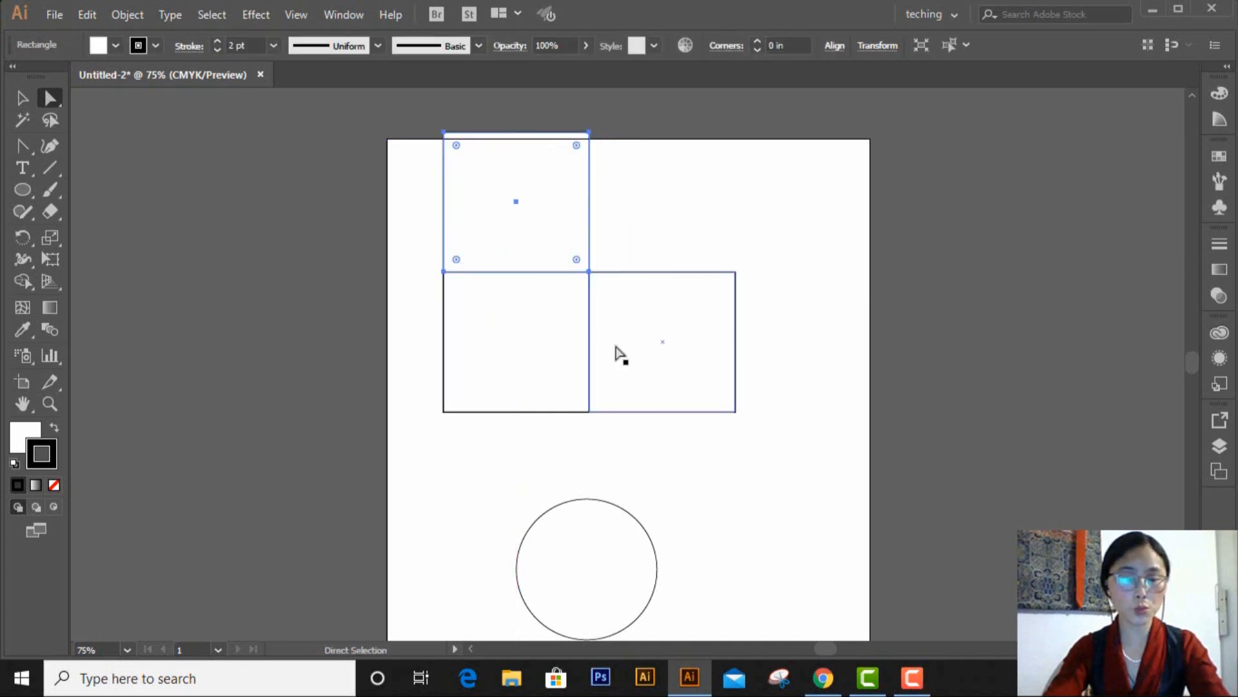
Select the whole circle below the squares and delete it.
click(21, 97)
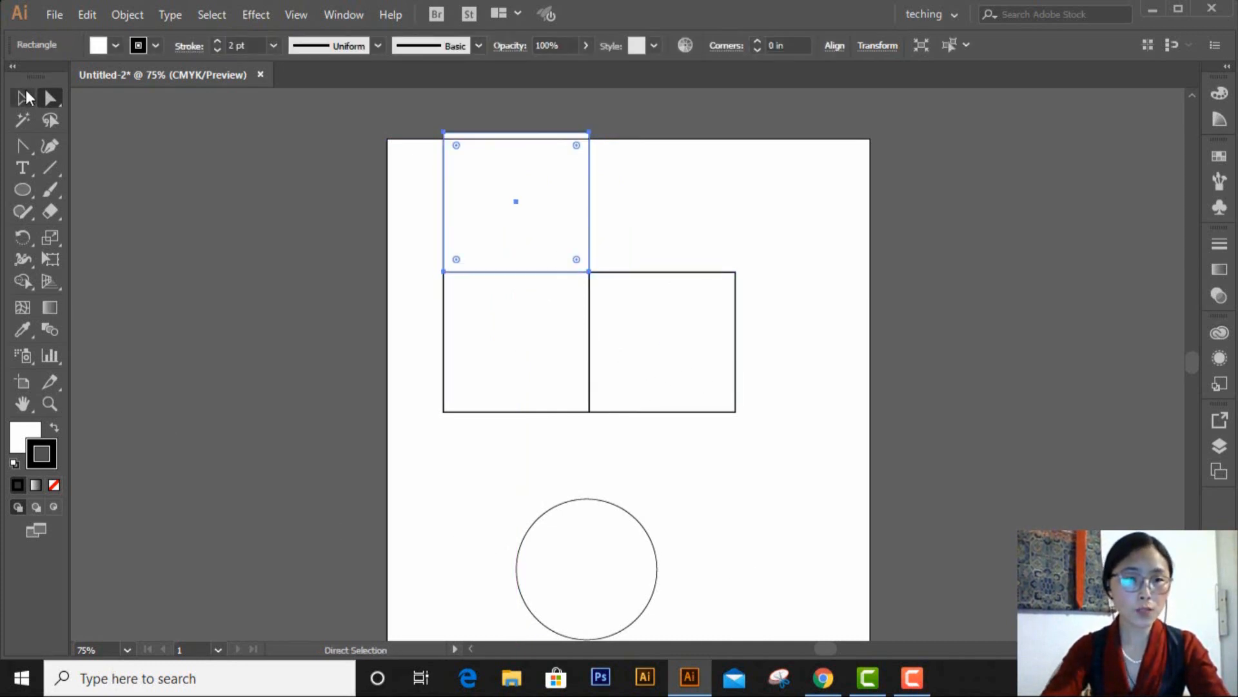
drag(428, 487, 710, 600)
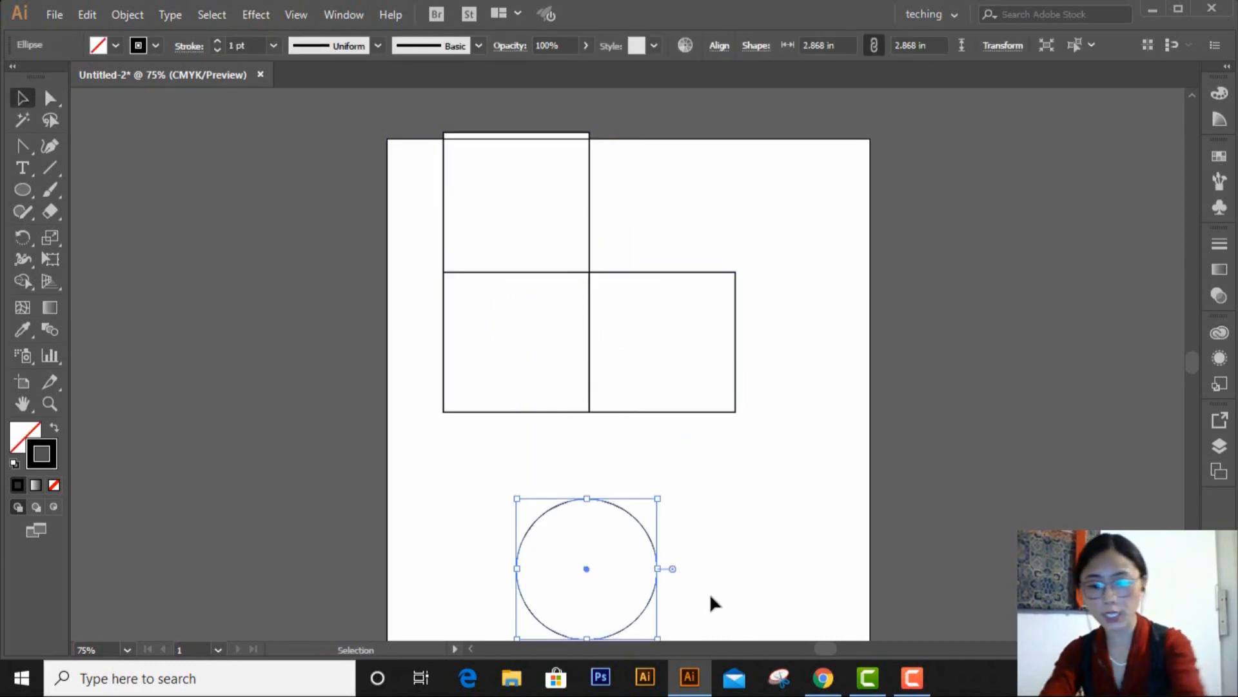
key(Delete)
Move the three squares down together so the upper one lies fully on the artboard.
drag(389, 191, 703, 509)
drag(607, 272, 613, 365)
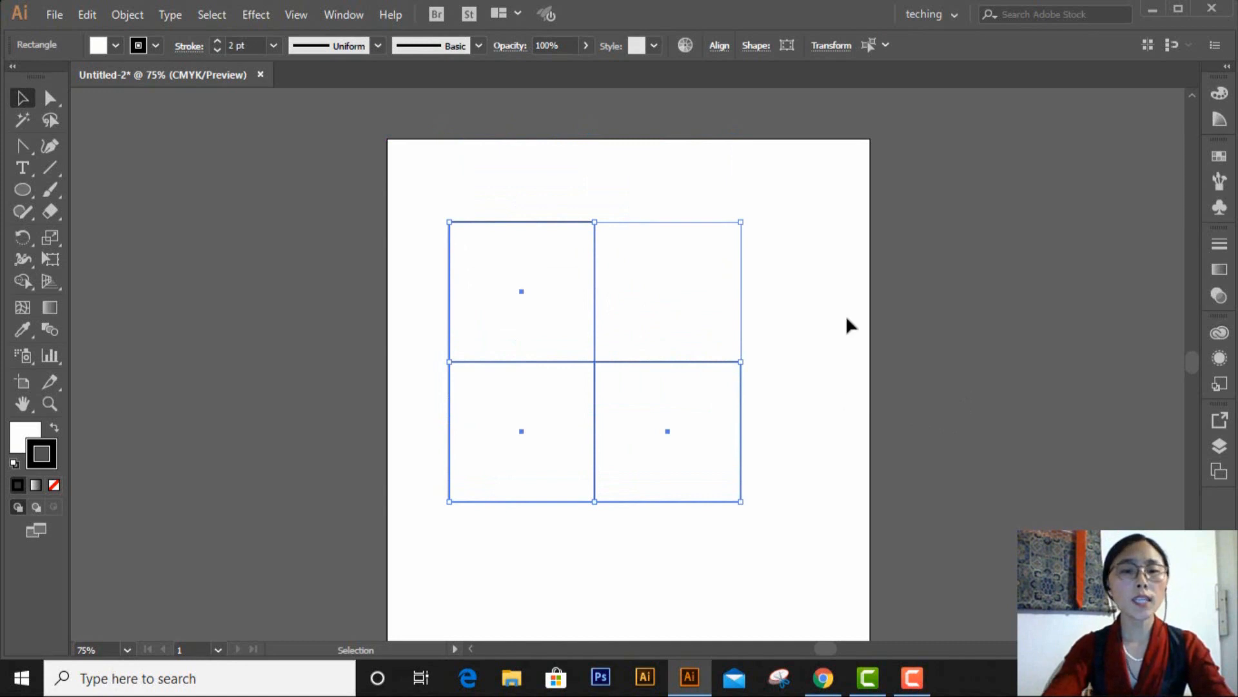
click(848, 321)
Slant the upper square into a box's top face and the right square into its side face by moving their outer anchors to meet.
click(49, 101)
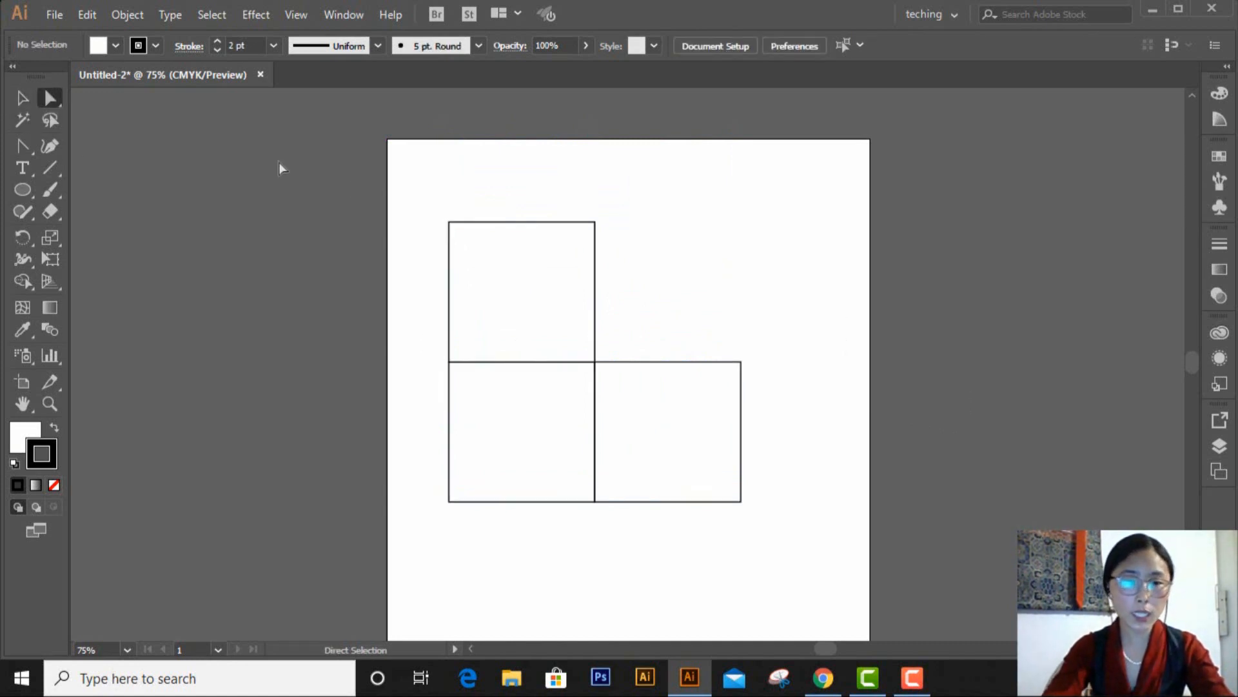
drag(411, 190, 669, 312)
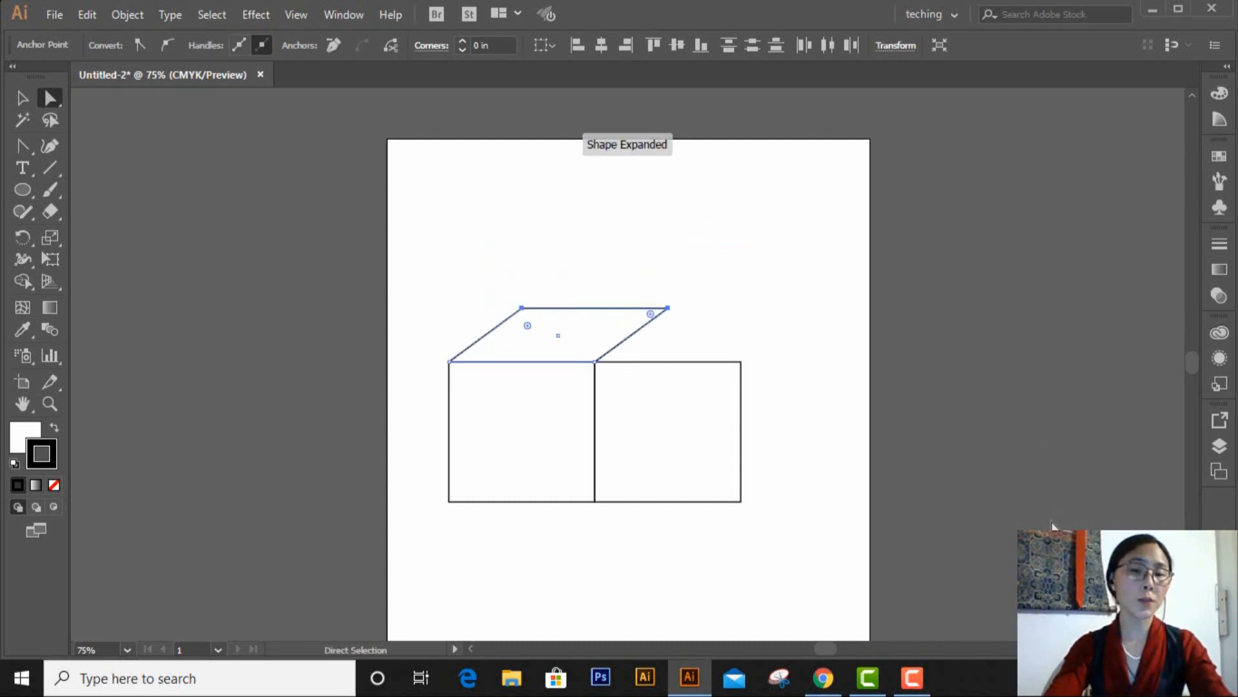
drag(690, 328, 785, 554)
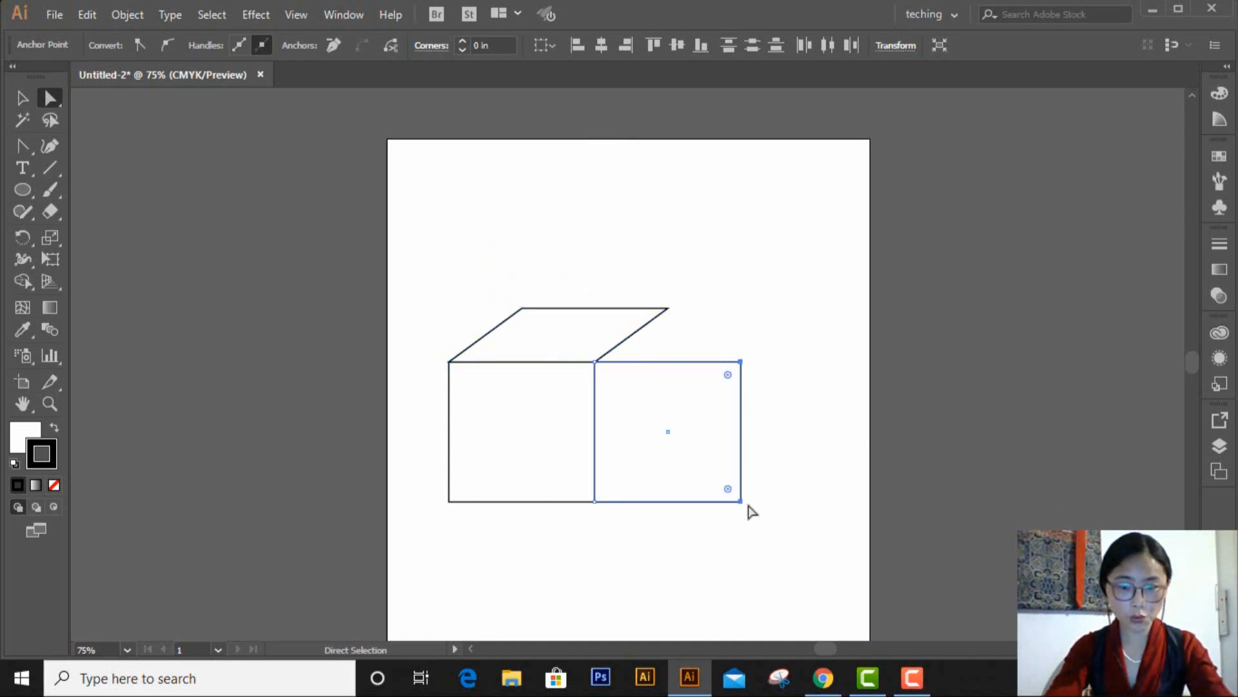
drag(741, 362, 669, 311)
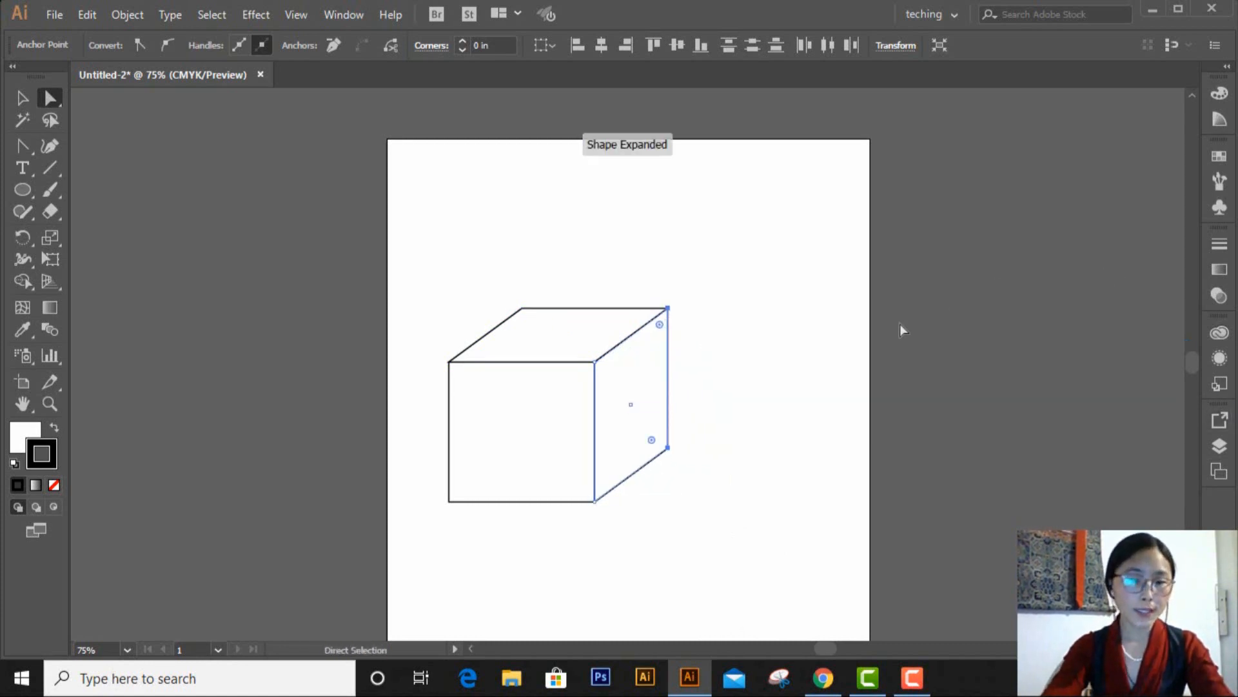
Shift the left anchors of the box's top and front faces inward and slightly up to give the front an angled view.
drag(432, 280, 549, 545)
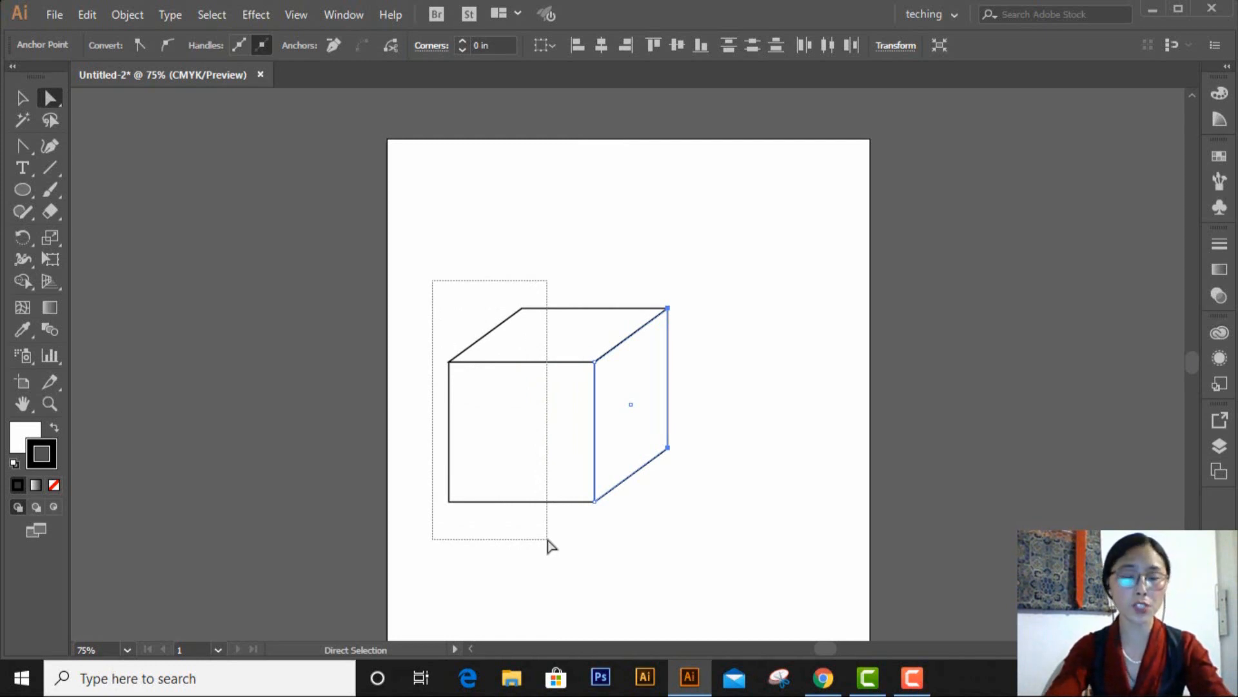
drag(549, 545, 549, 545)
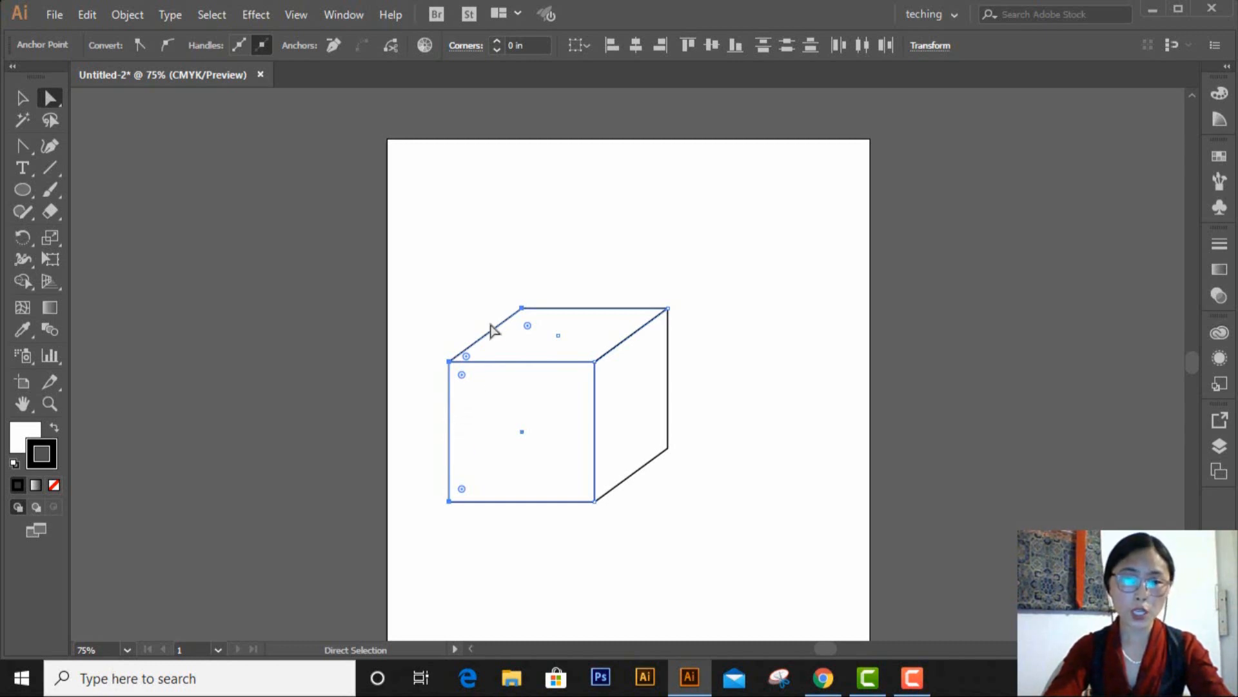
drag(522, 308, 581, 285)
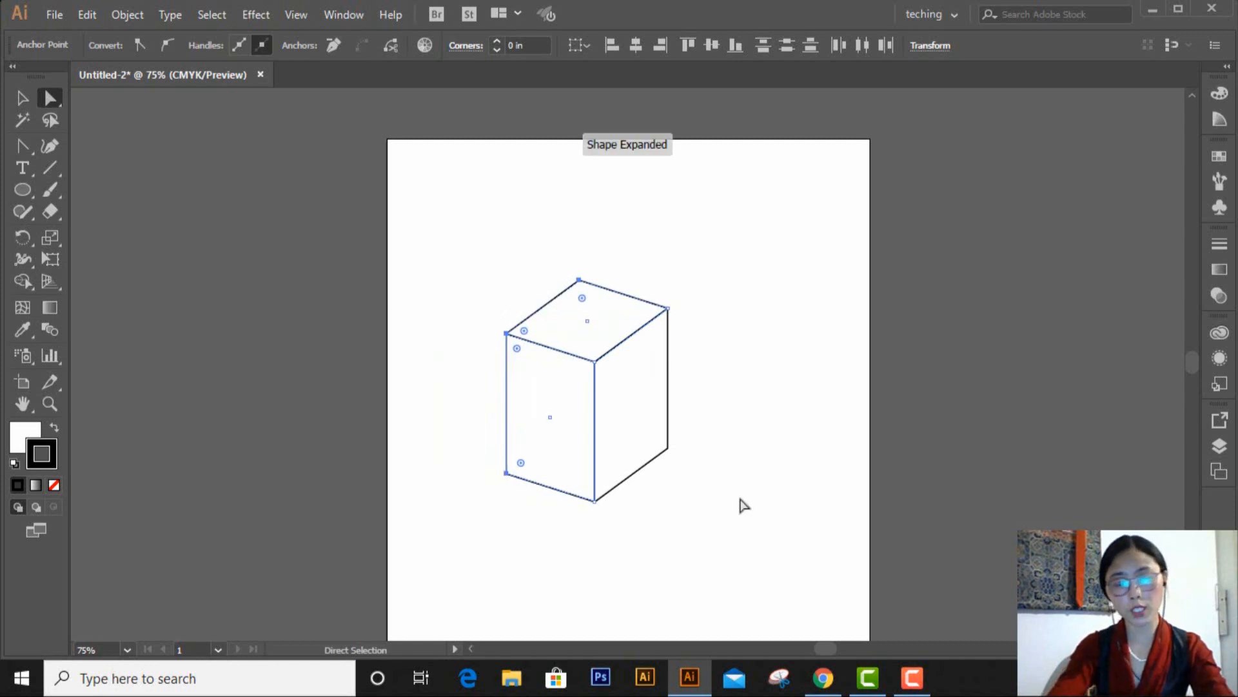
click(817, 514)
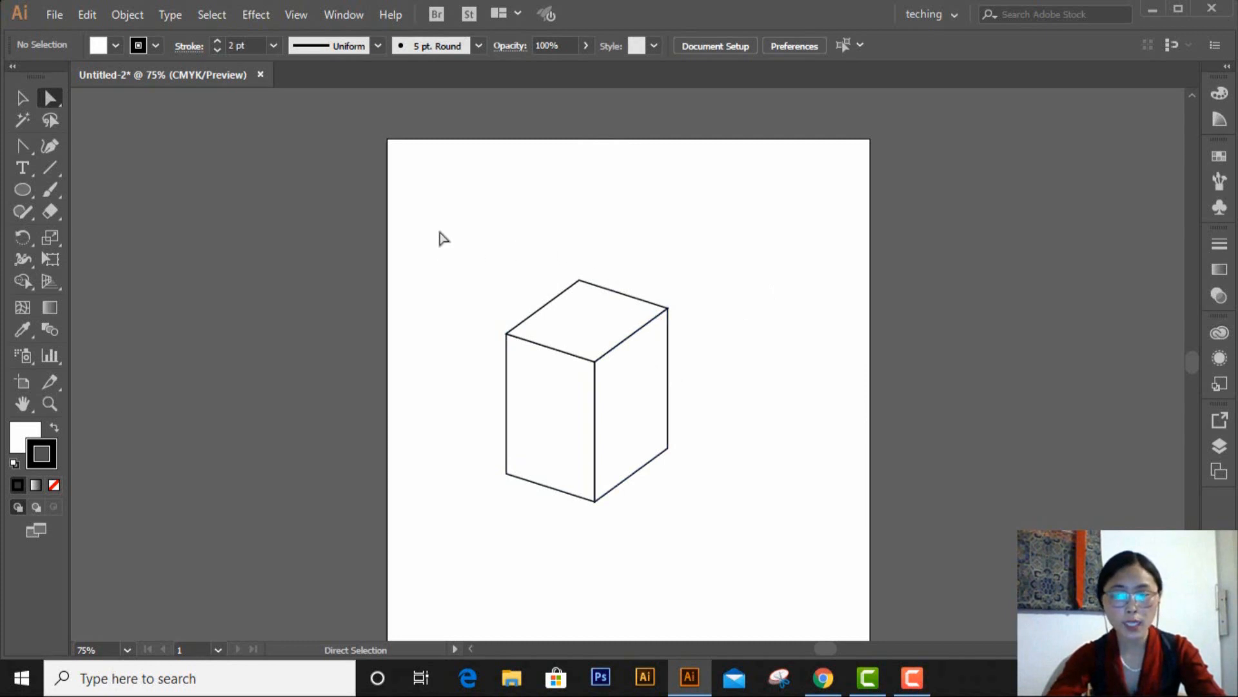
Copy the whole box horizontally to its right and raise the copy's bottom anchors to form a shallow lid.
drag(440, 233, 701, 526)
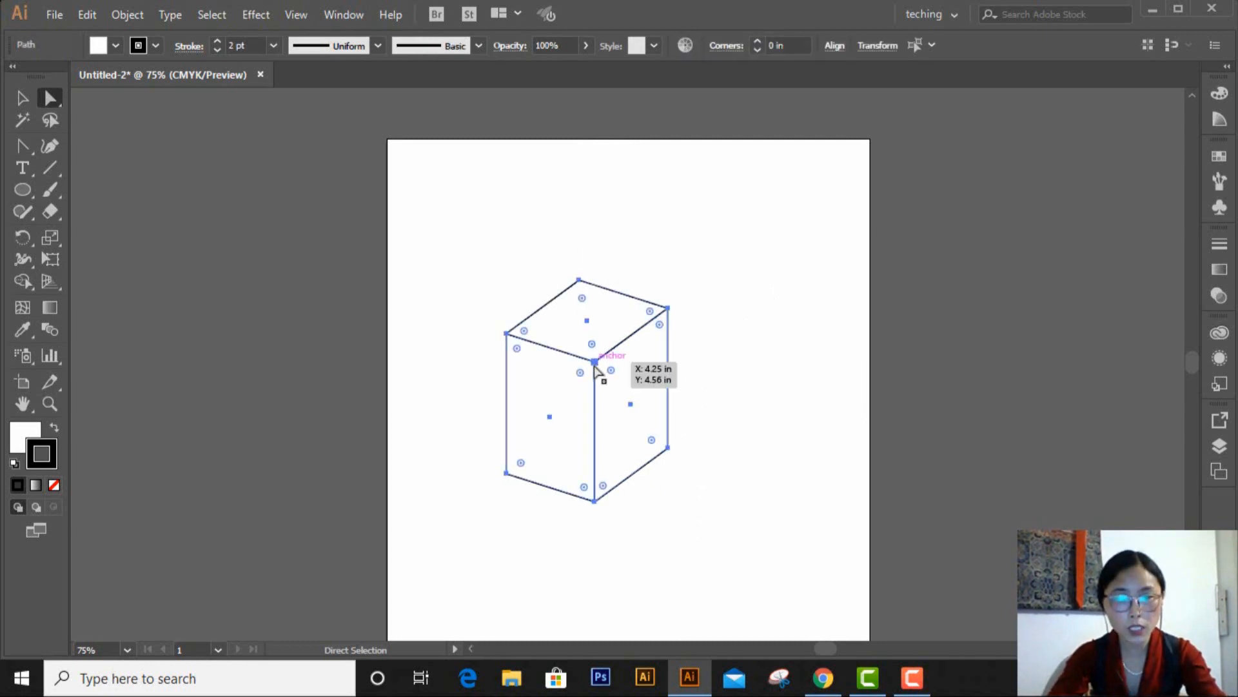
drag(594, 363, 781, 365)
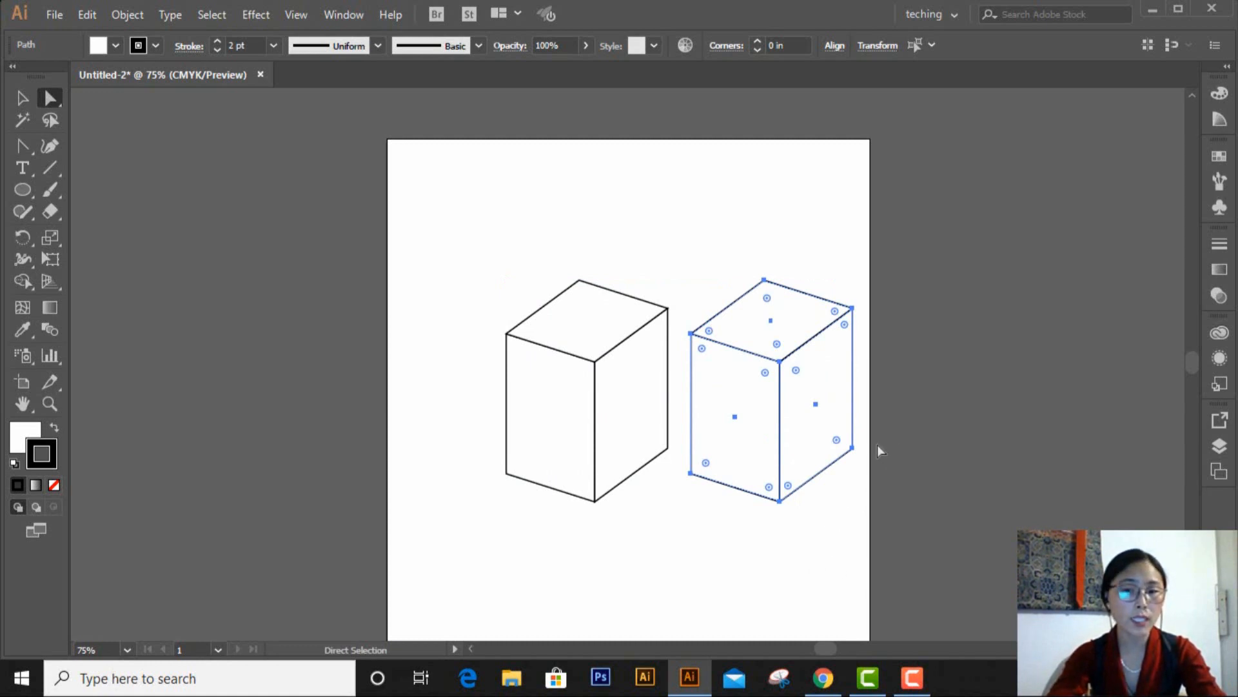
drag(879, 434, 683, 545)
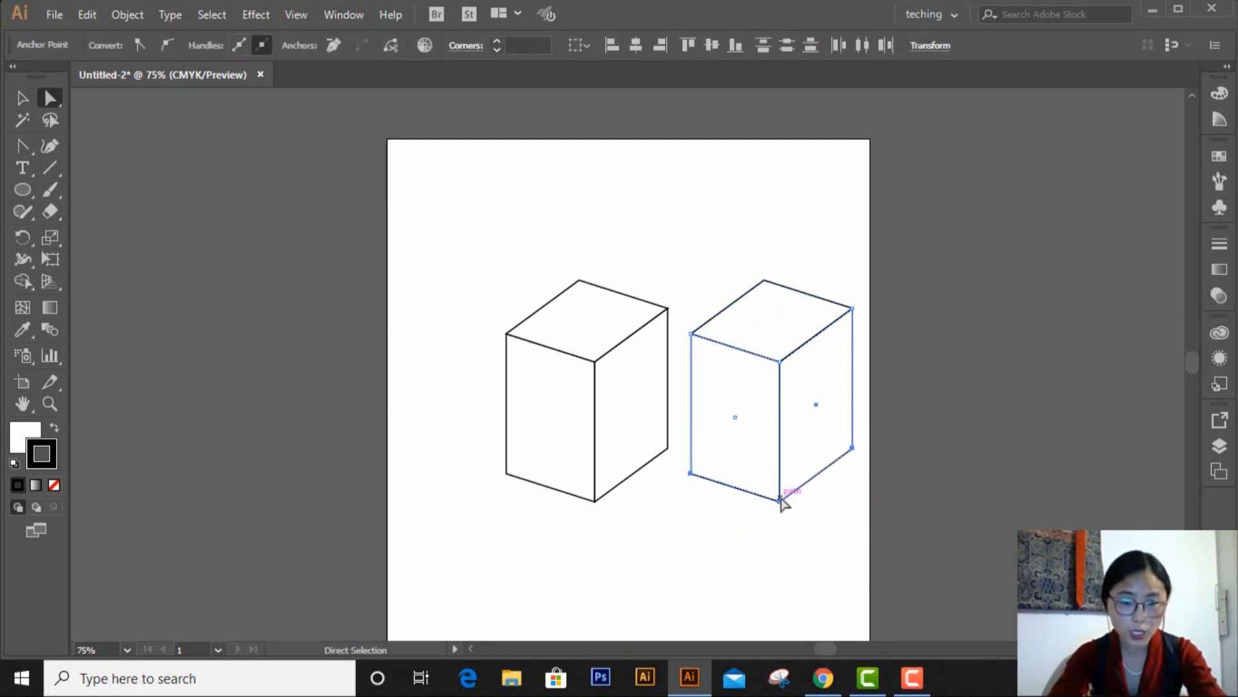
drag(779, 497, 788, 405)
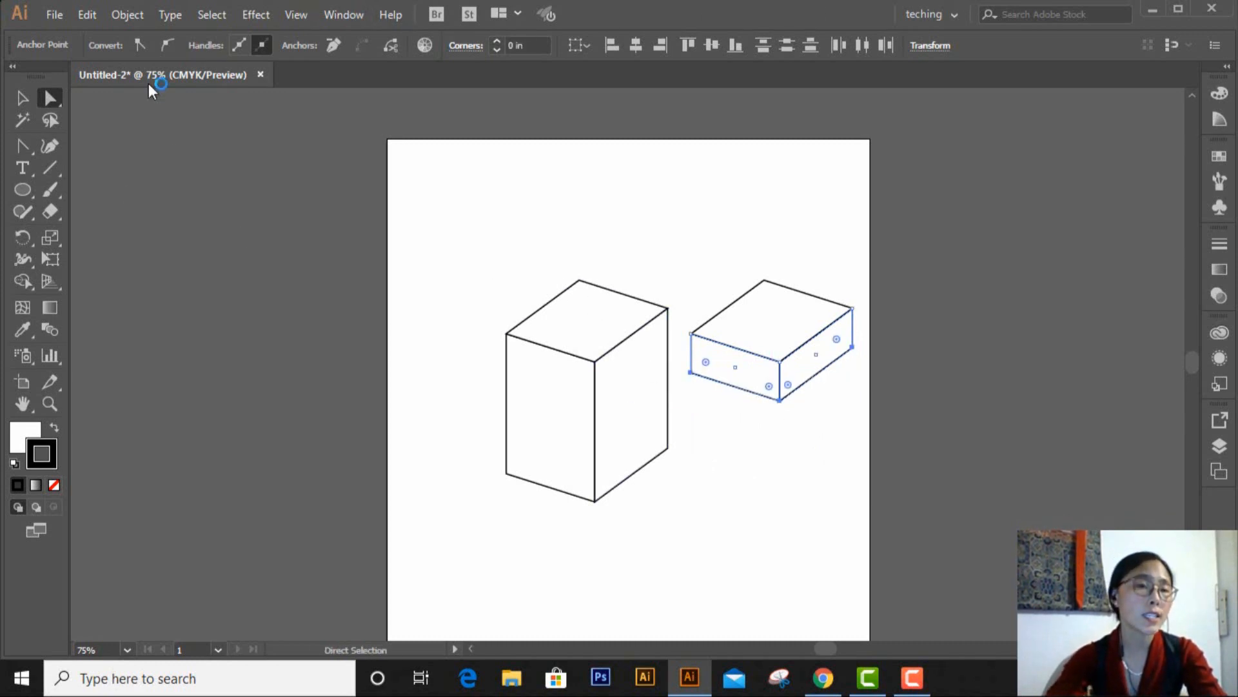
Enlarge the whole lid slightly in proportion and move it about 3.84 in left onto the top of the box.
click(23, 101)
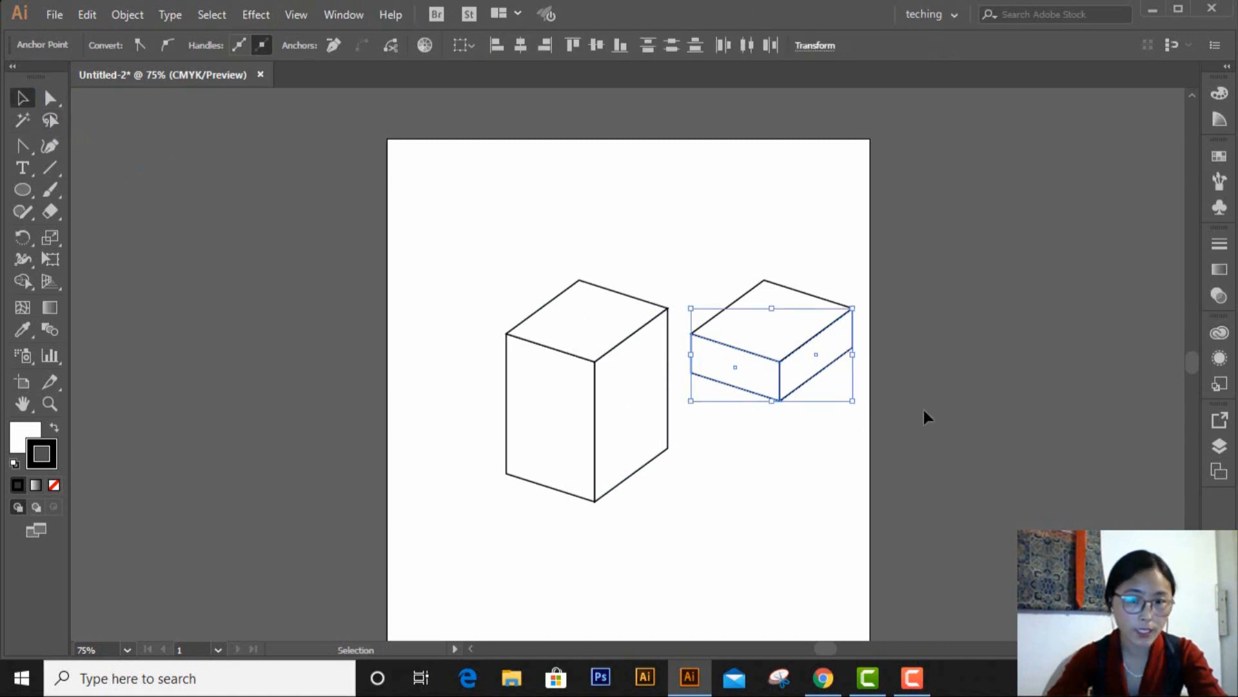
drag(691, 258, 849, 442)
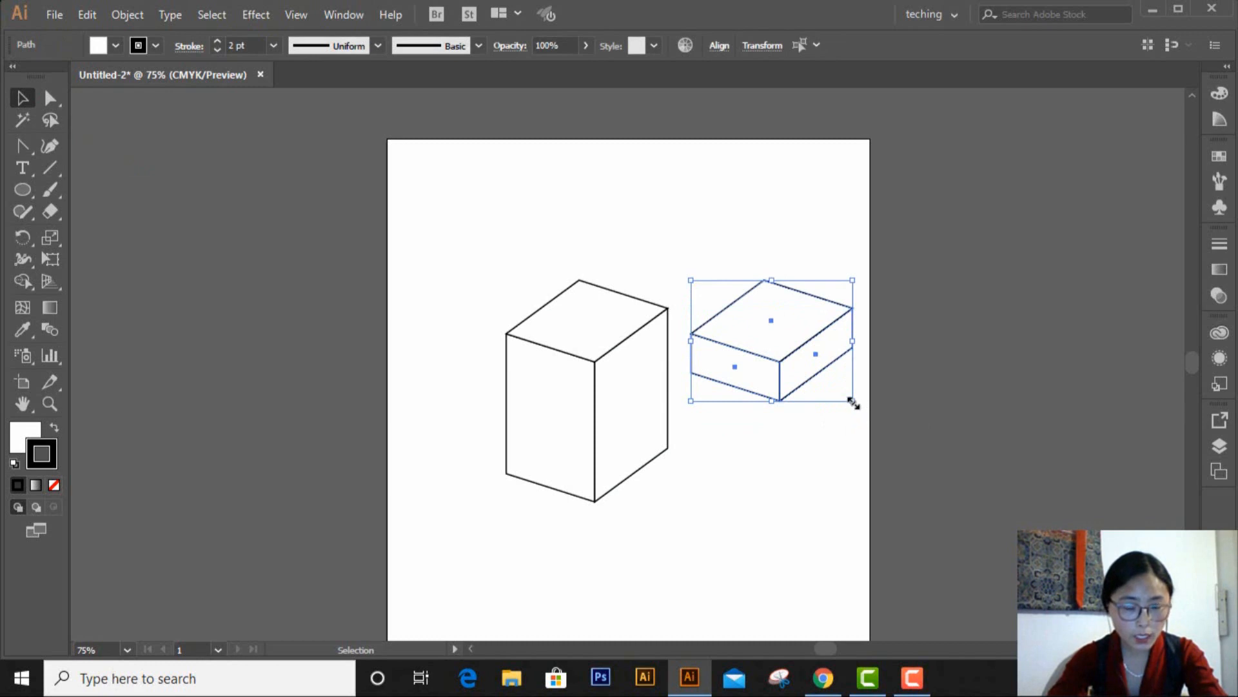
key(shift)
drag(854, 403, 862, 416)
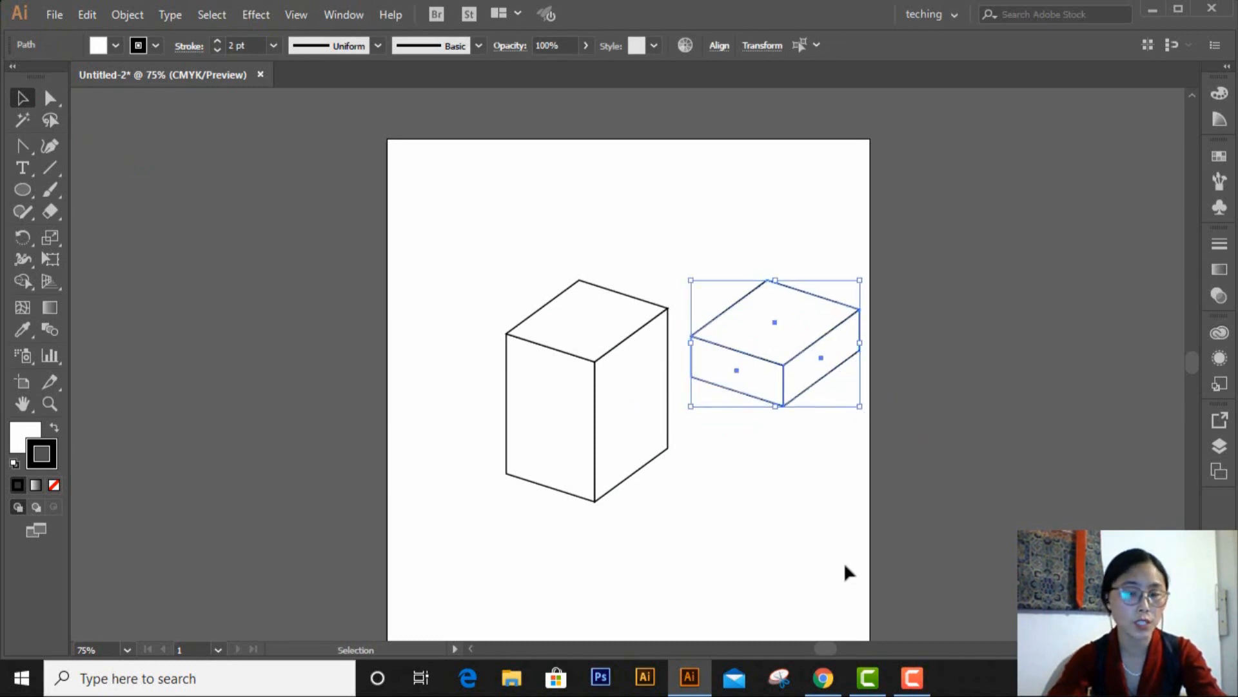
drag(793, 383, 629, 370)
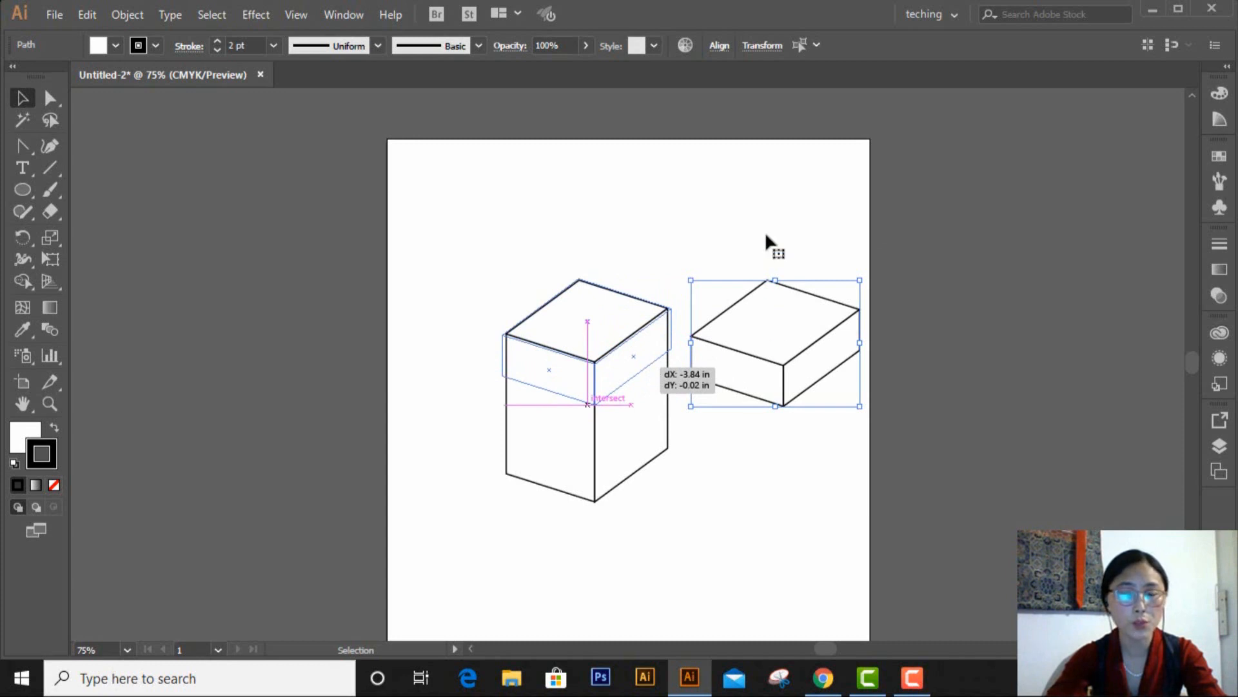
click(926, 387)
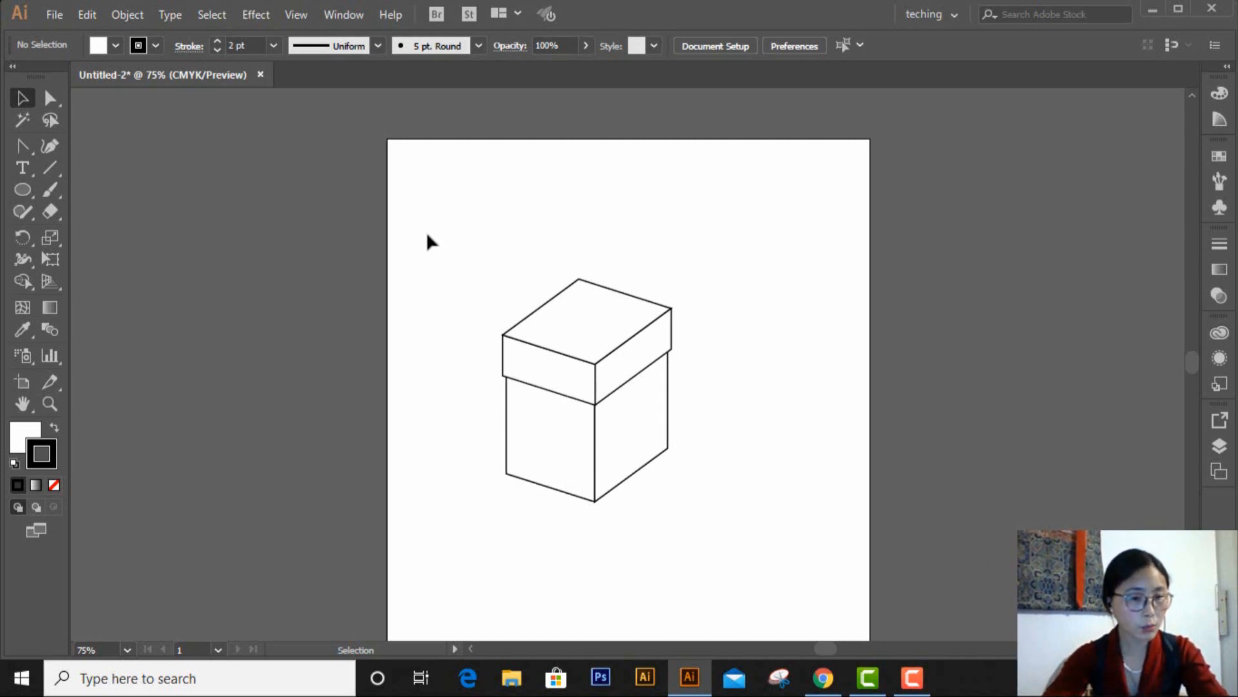
Duplicate the complete lidded box to the right of the original.
drag(428, 235, 712, 556)
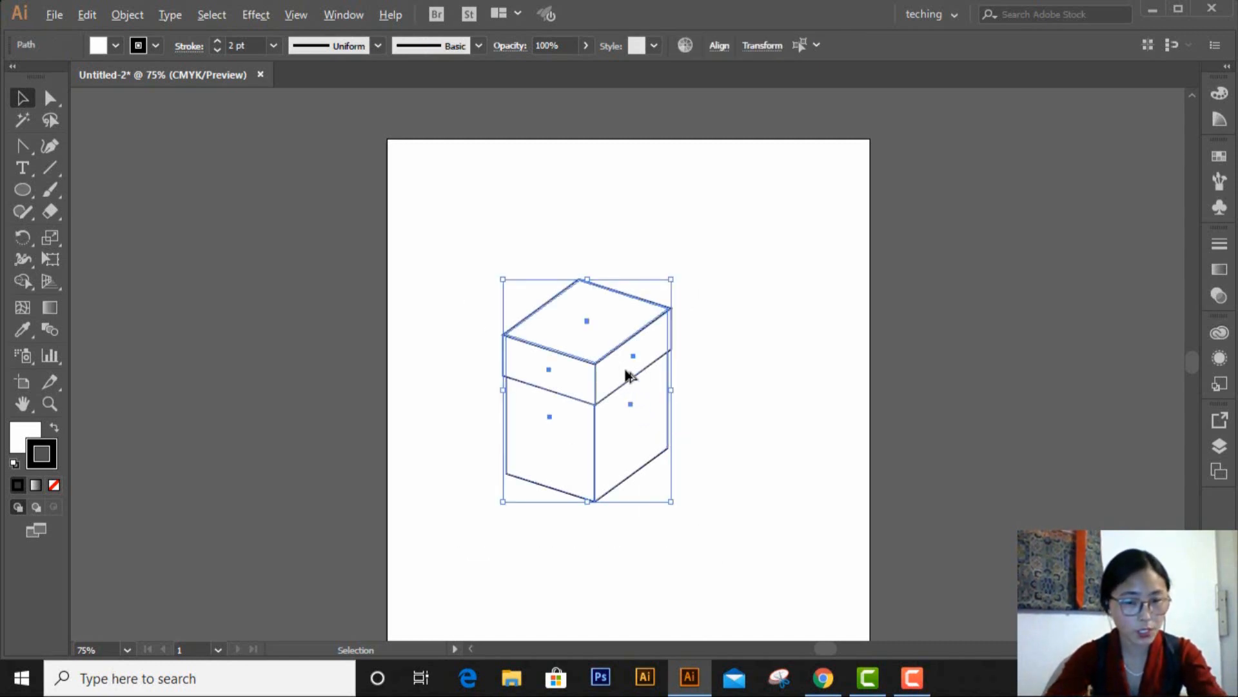
drag(625, 374, 819, 367)
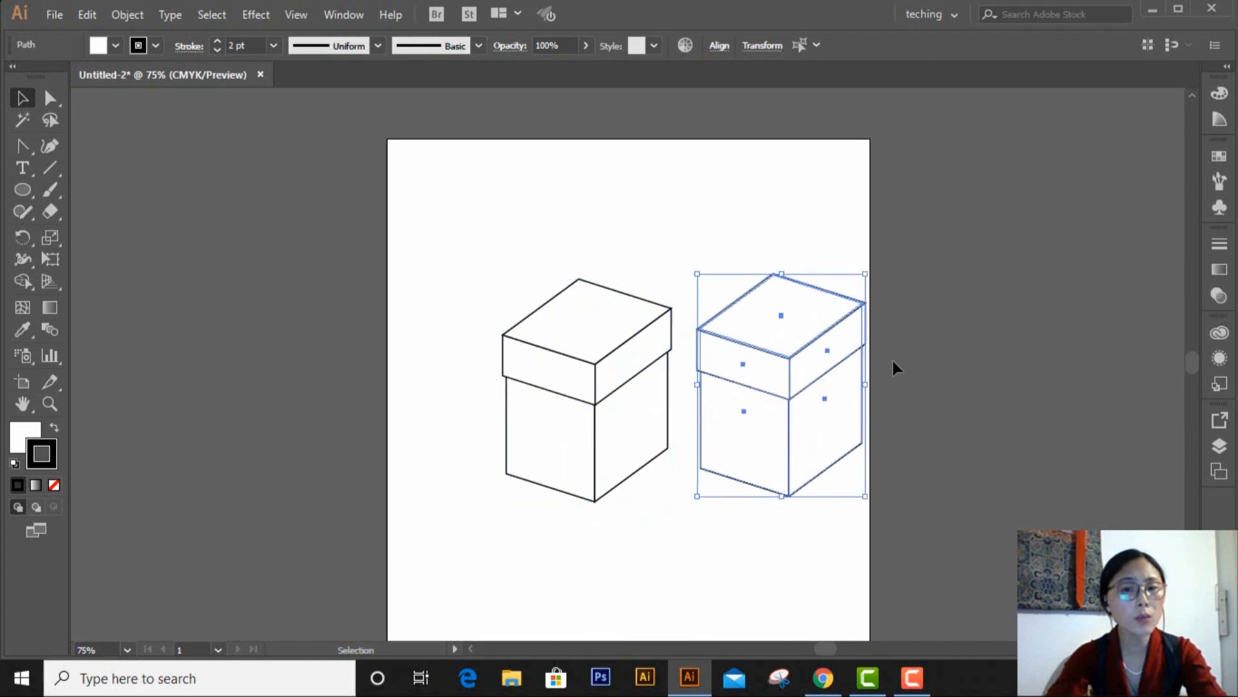
click(1028, 386)
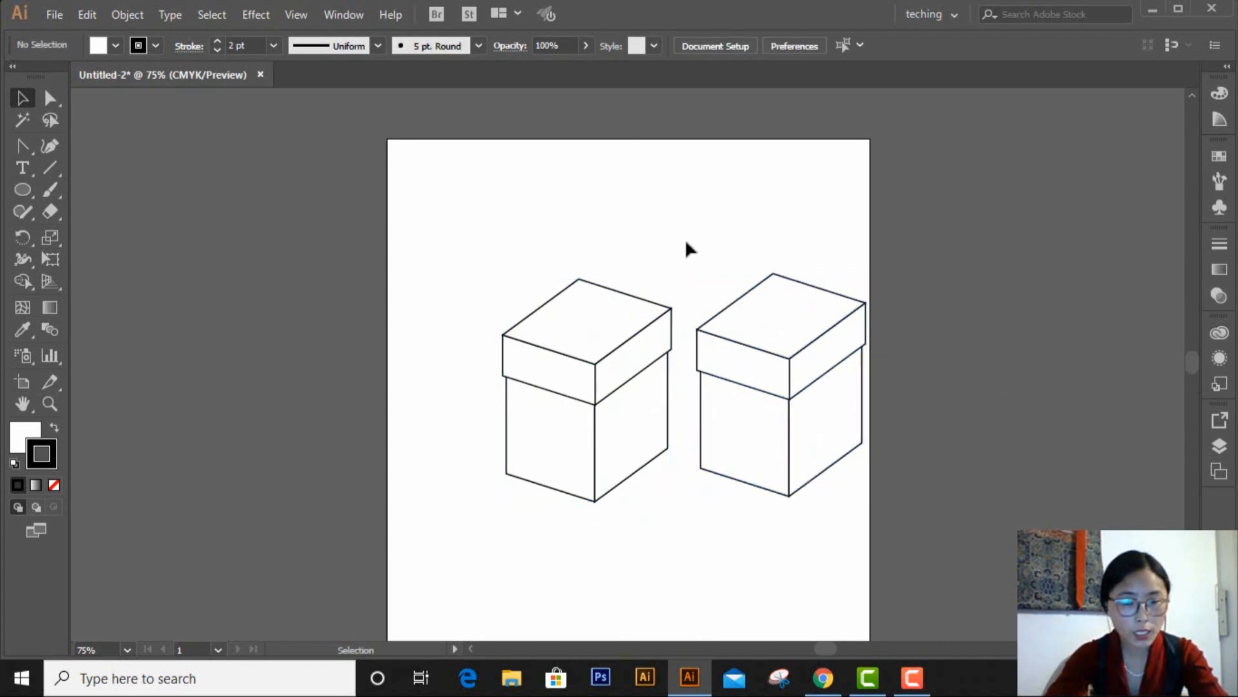
Try shortening the duplicated box by scaling the whole object vertically, and undo it.
drag(687, 242, 879, 536)
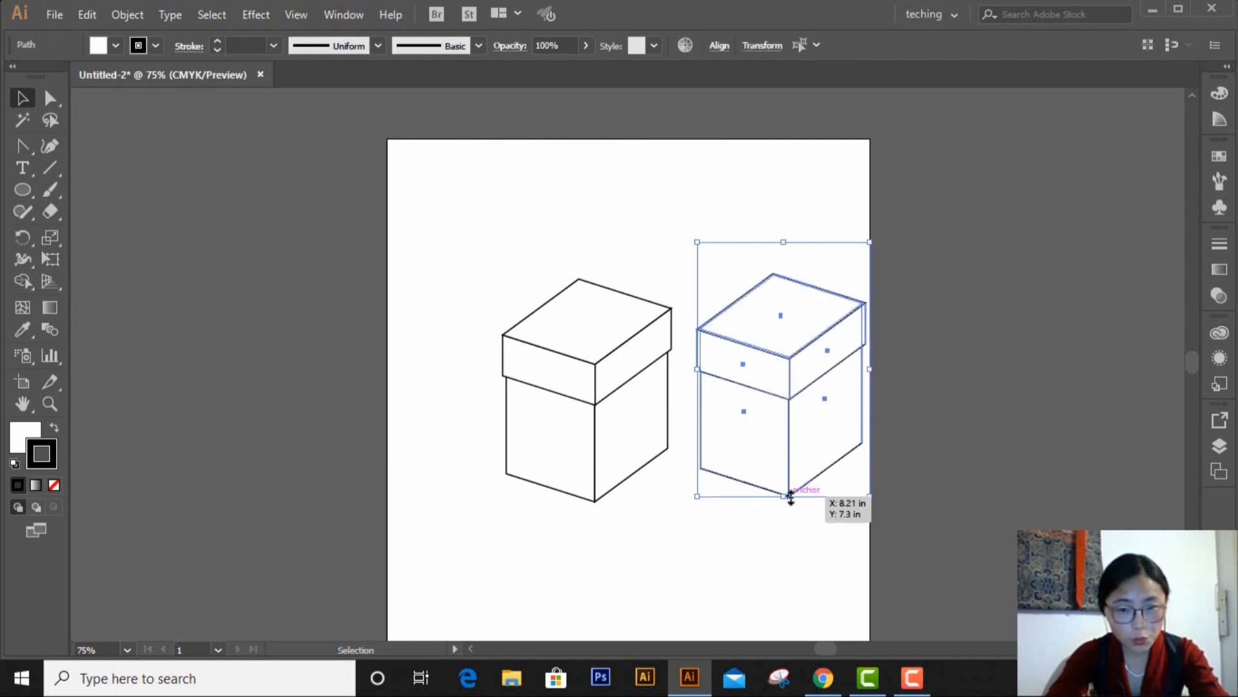
drag(791, 496, 797, 375)
click(850, 456)
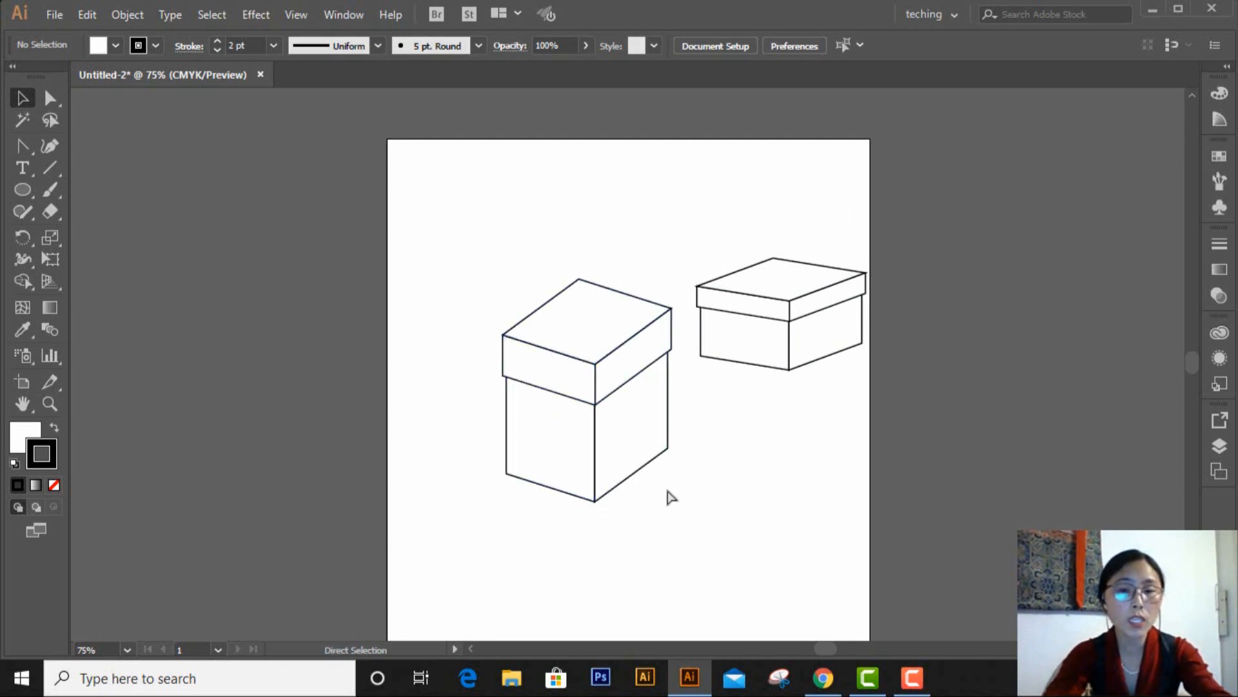
key(ctrl+z)
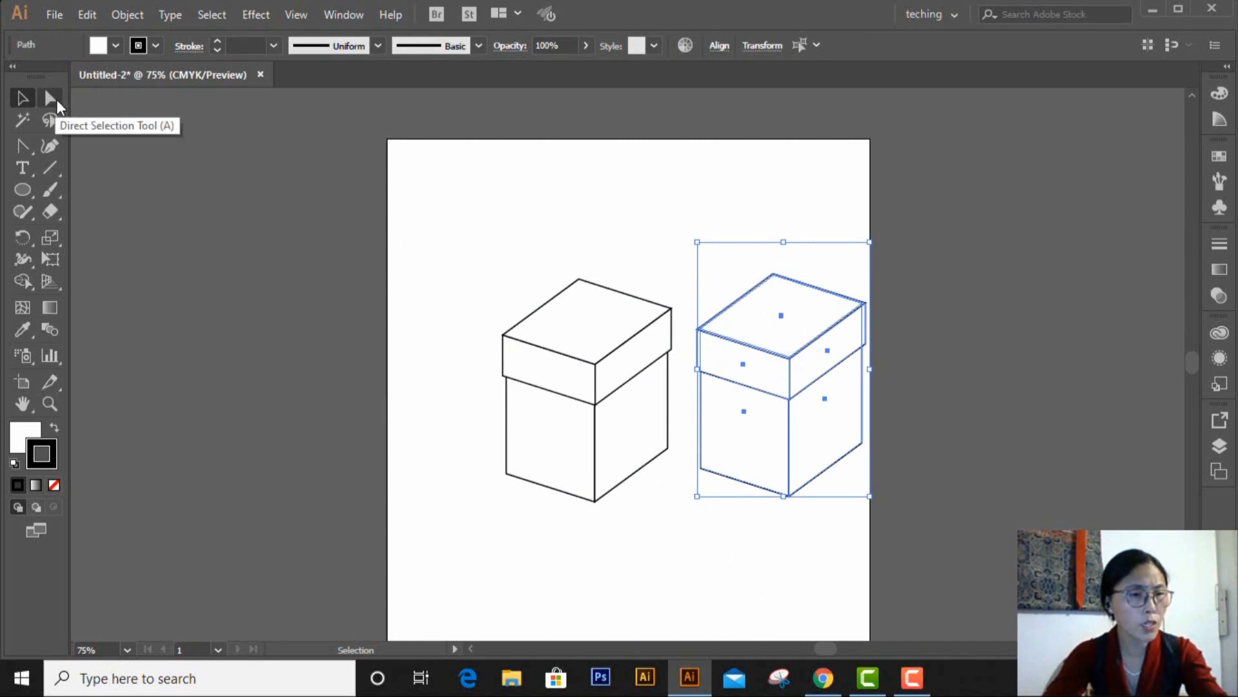
Shorten only the duplicated box's body by raising its bottom anchors with the Direct Selection tool, keeping the lid's shape.
click(57, 100)
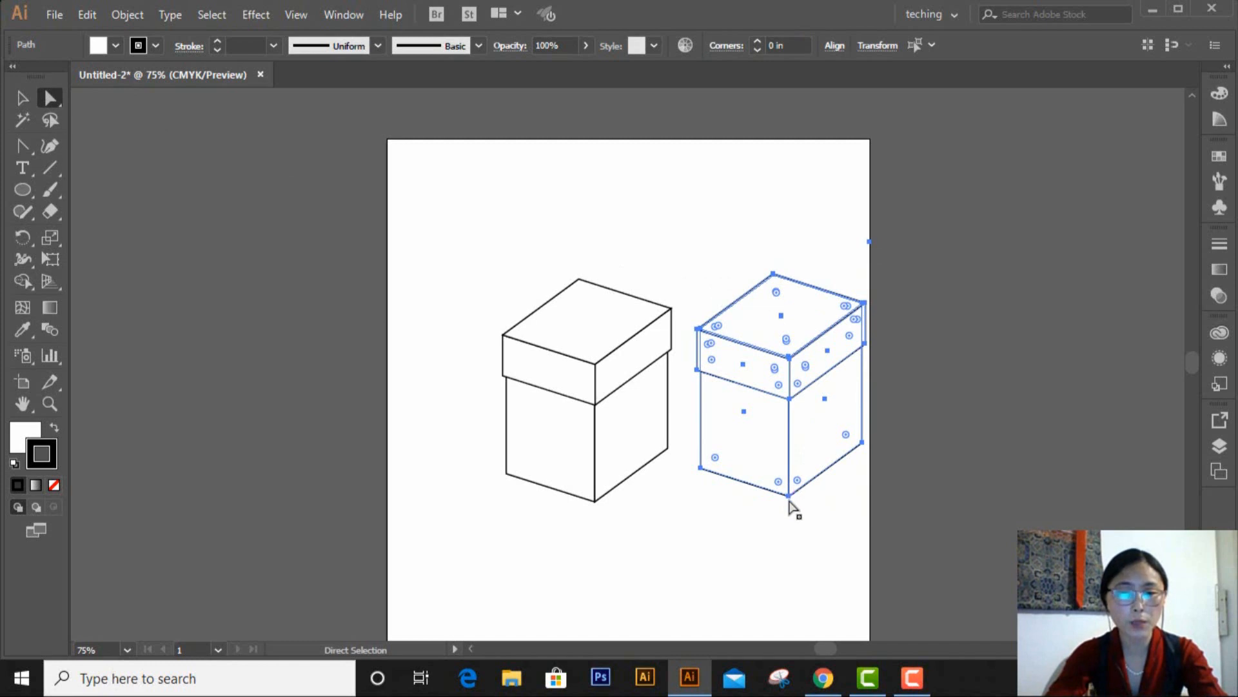
click(819, 547)
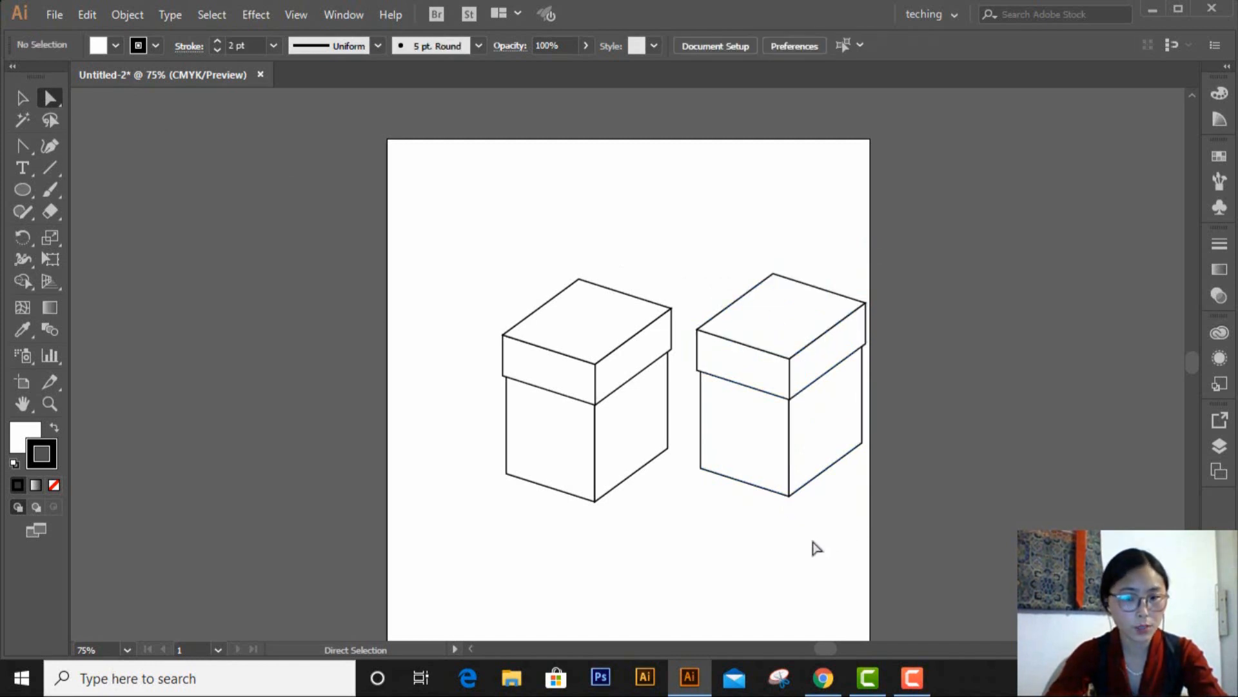
drag(692, 437, 932, 558)
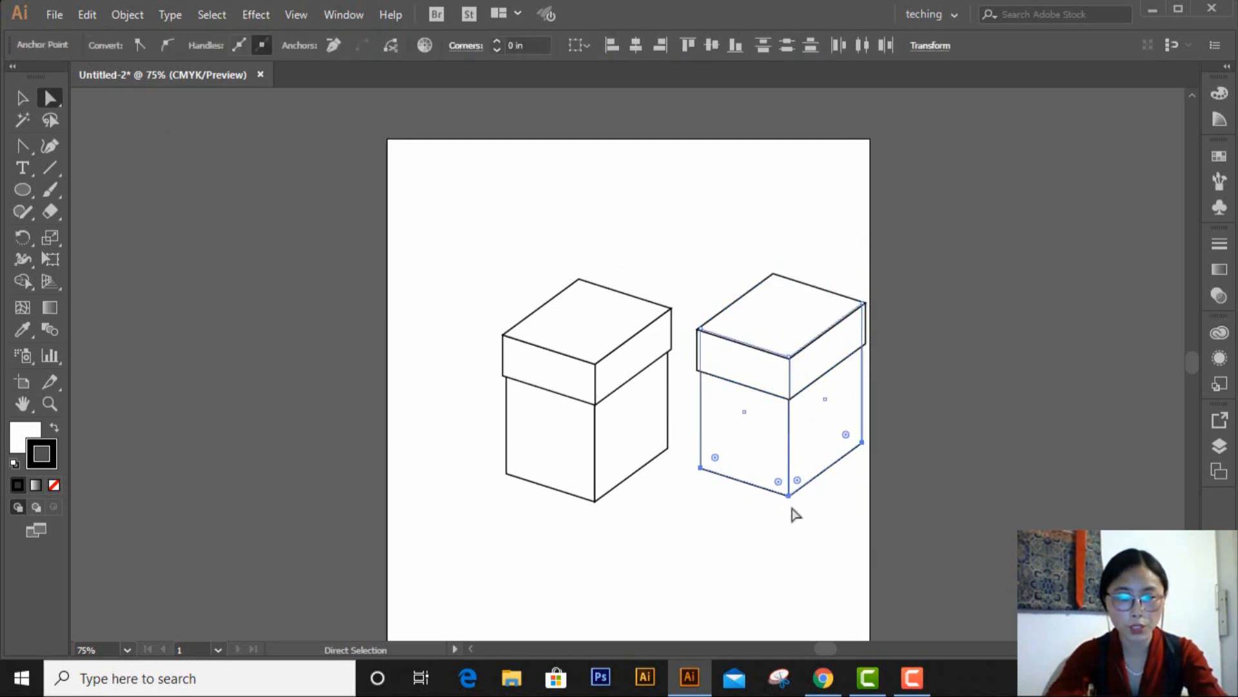
drag(789, 496, 788, 434)
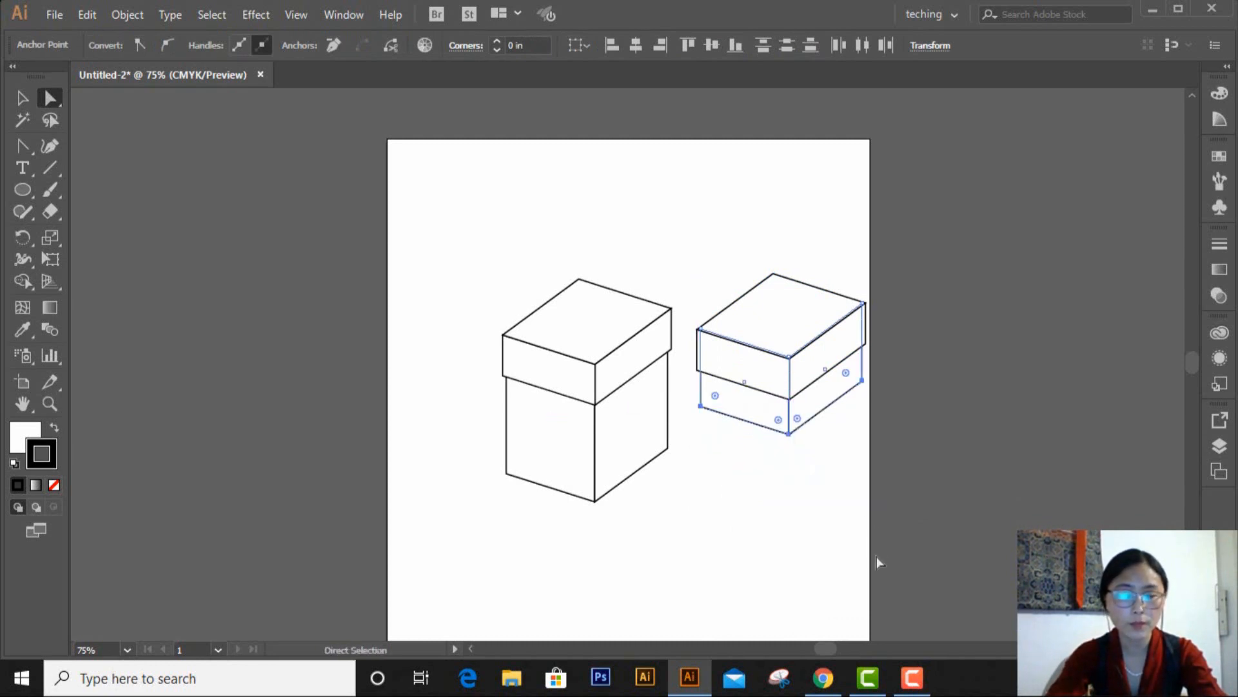
Try pulling the shorter box's faces apart one by one with the Selection tool, and undo all the moves.
click(921, 580)
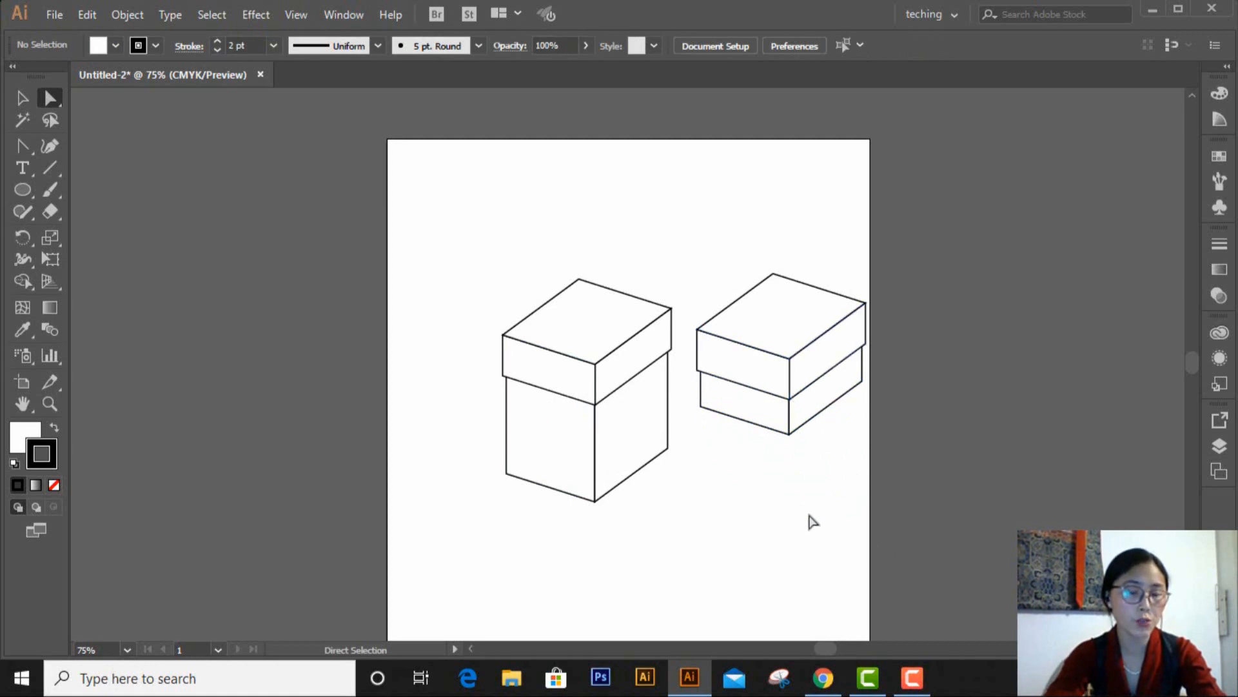
click(16, 101)
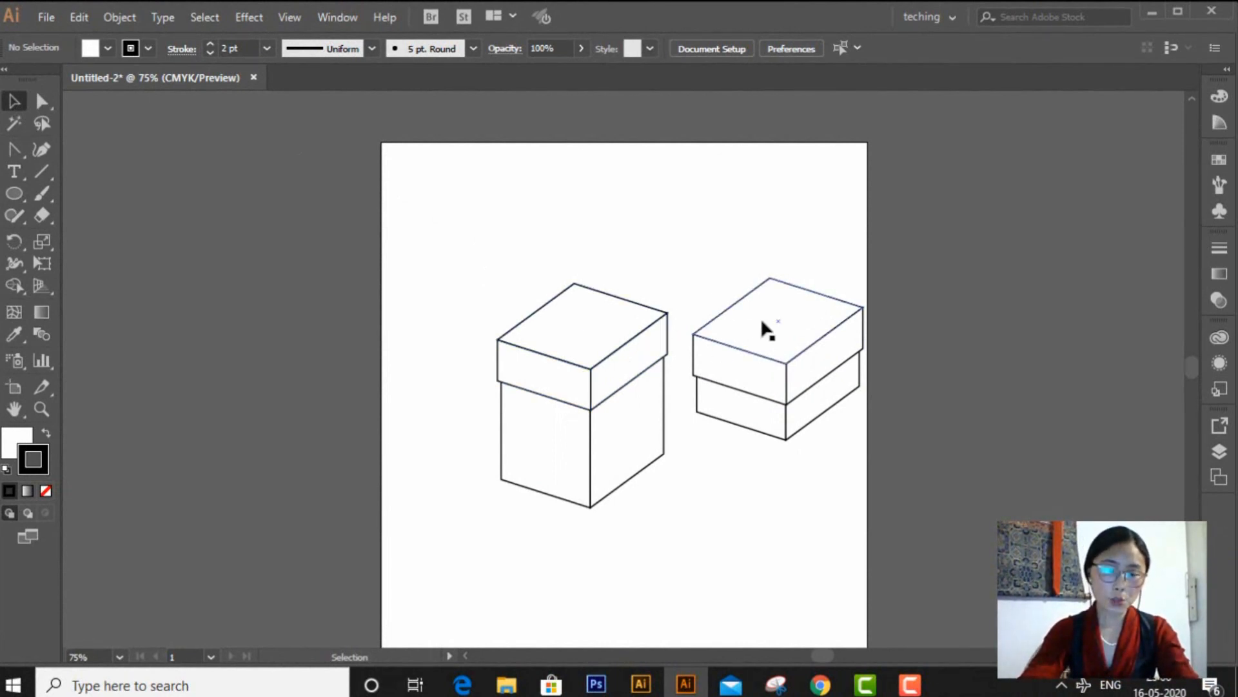
drag(778, 341, 824, 267)
drag(818, 368, 966, 342)
drag(802, 409, 864, 478)
drag(752, 387, 756, 491)
click(768, 429)
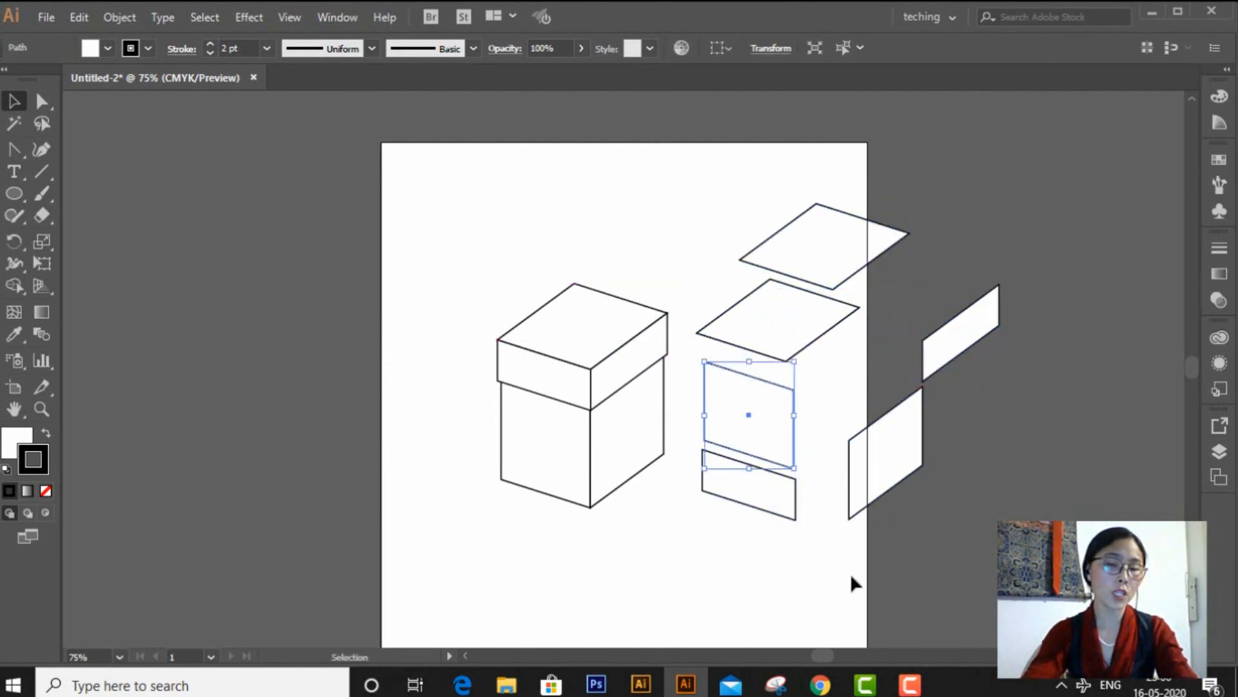
key(ctrl+z)
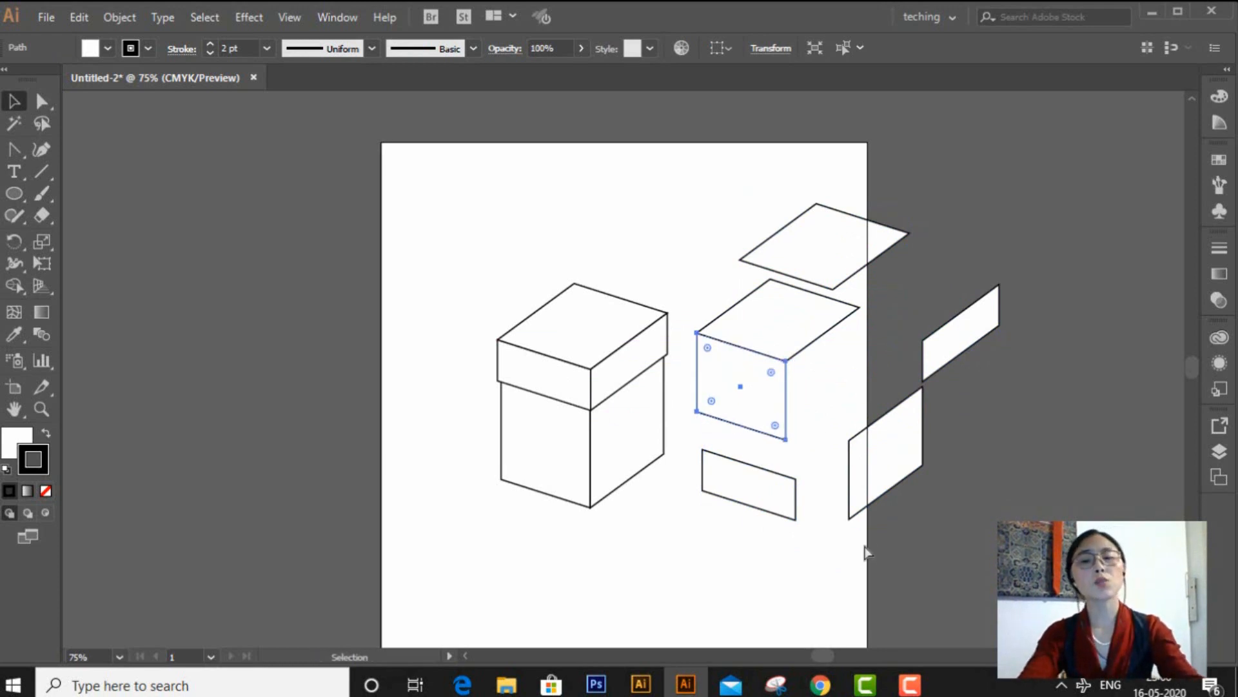
key(ctrl+z)
key(ctrl+z)
key(ctrl+z)
key(ctrl+z)
key(ctrl+z)
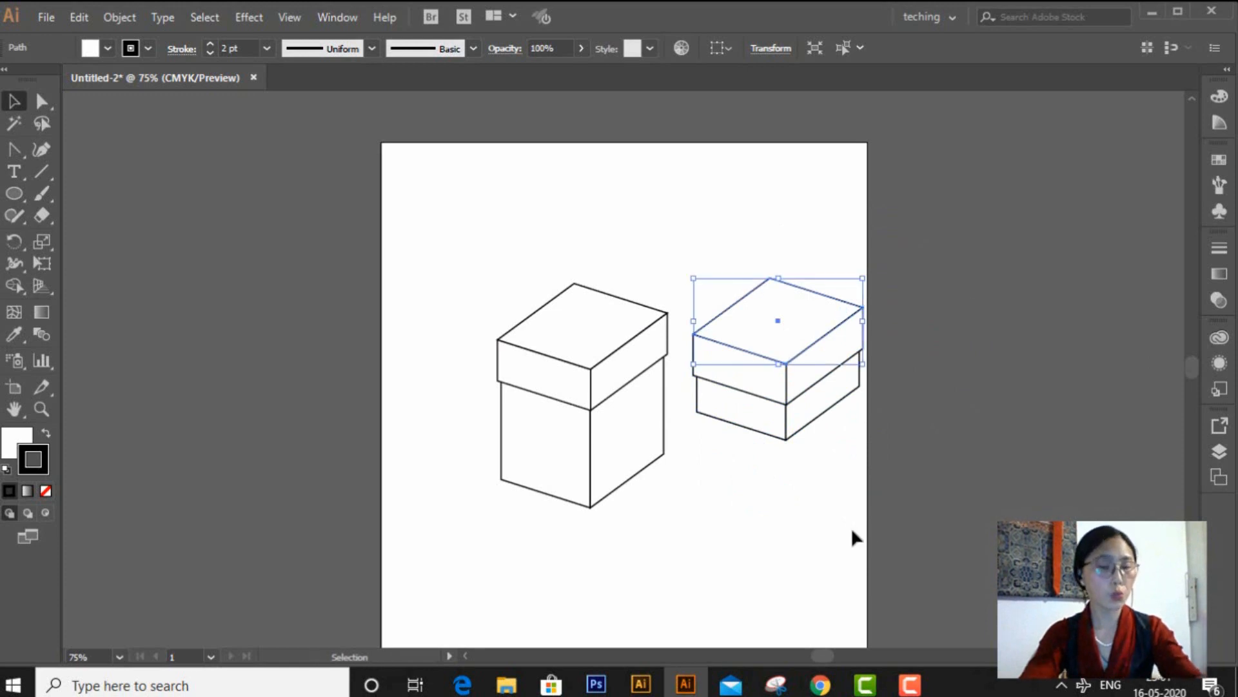
click(830, 533)
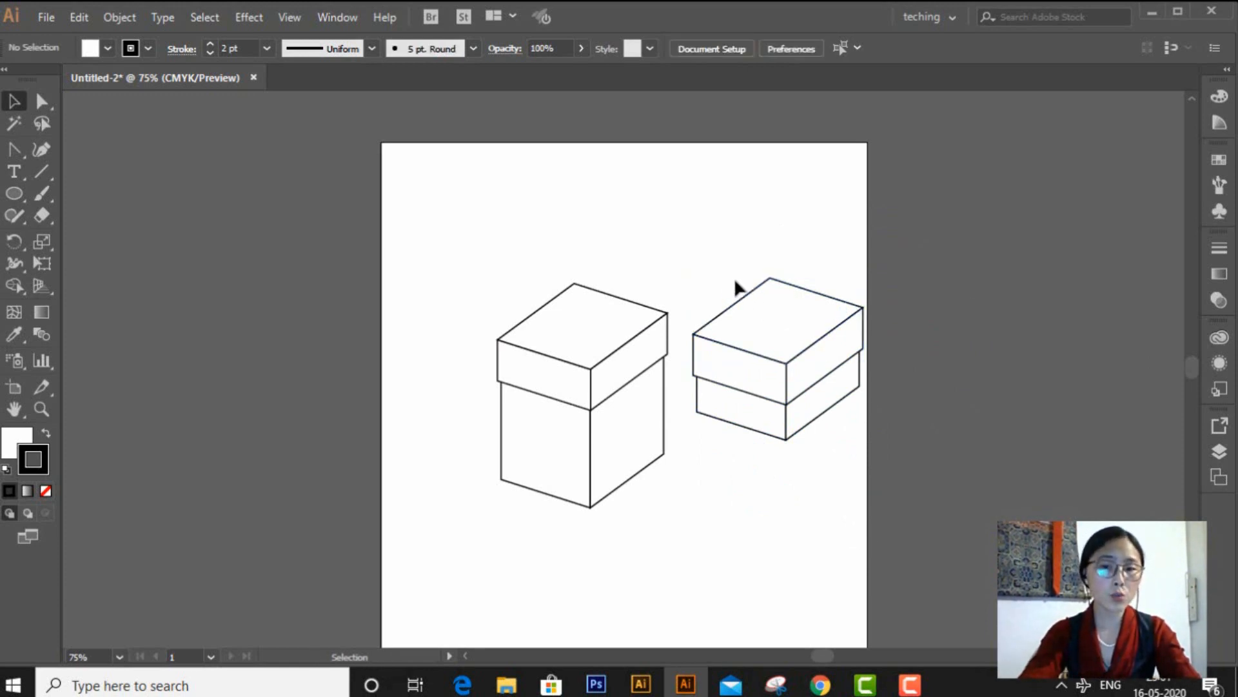
Group all the faces of the shorter box into one object.
drag(761, 373, 859, 474)
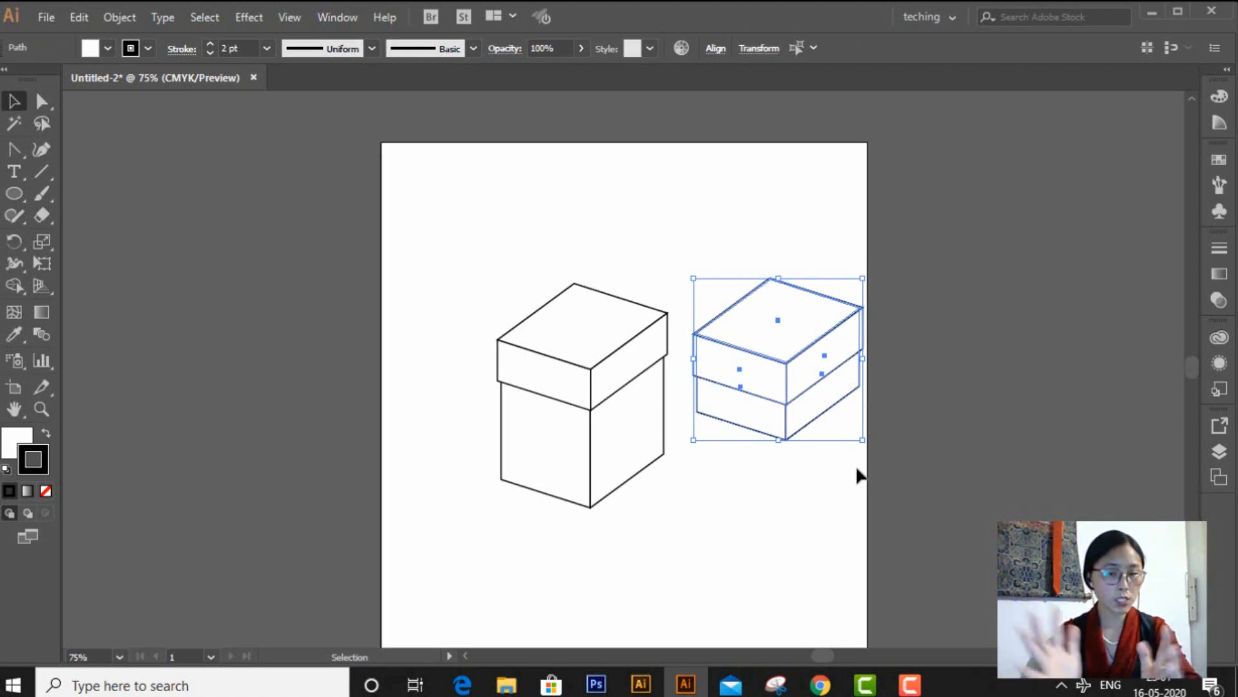
key(ctrl+g)
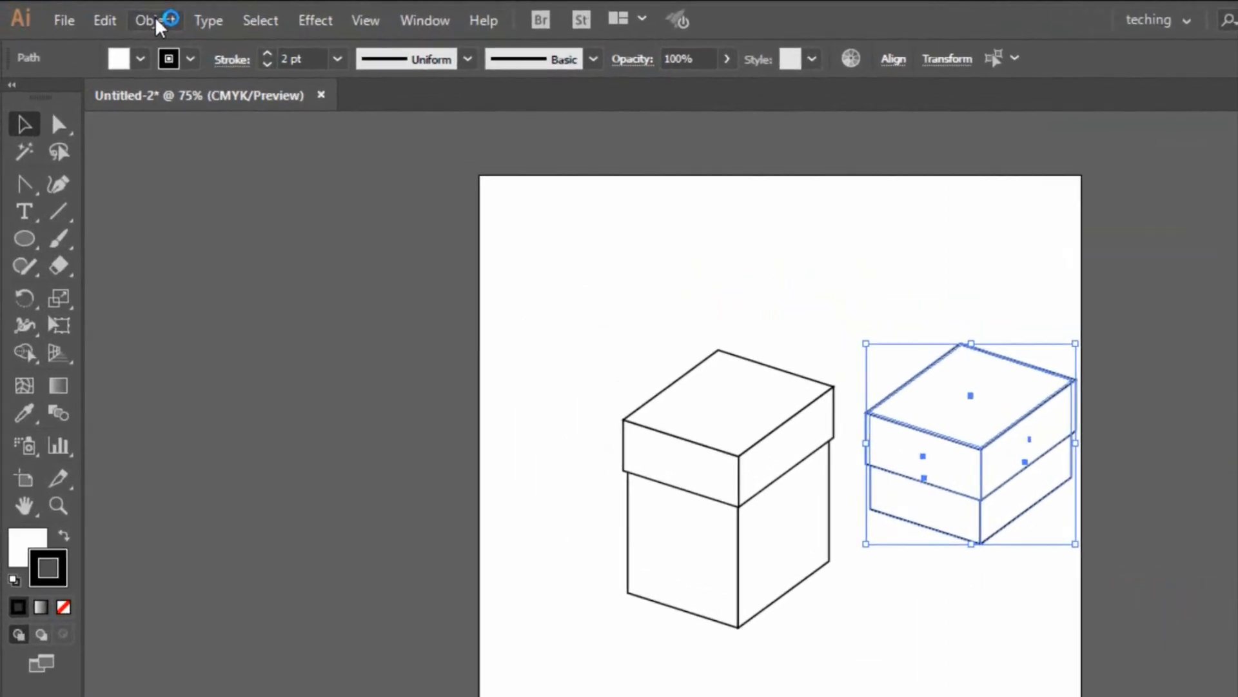
click(154, 22)
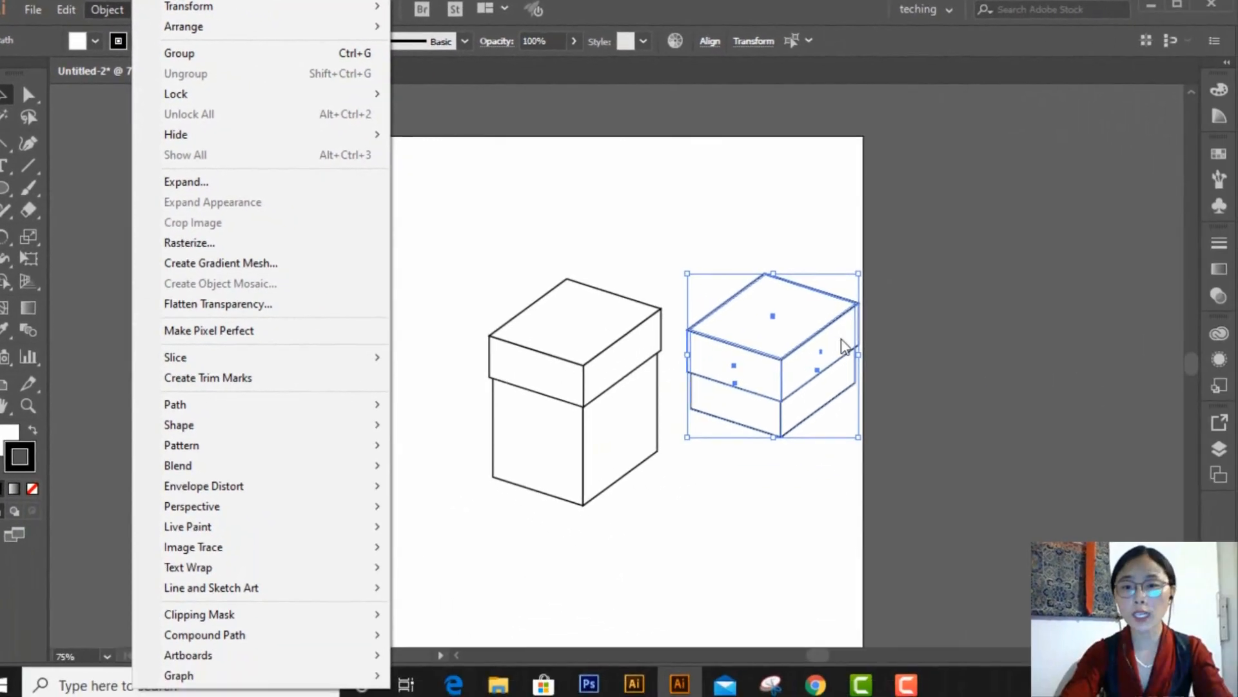
click(1172, 481)
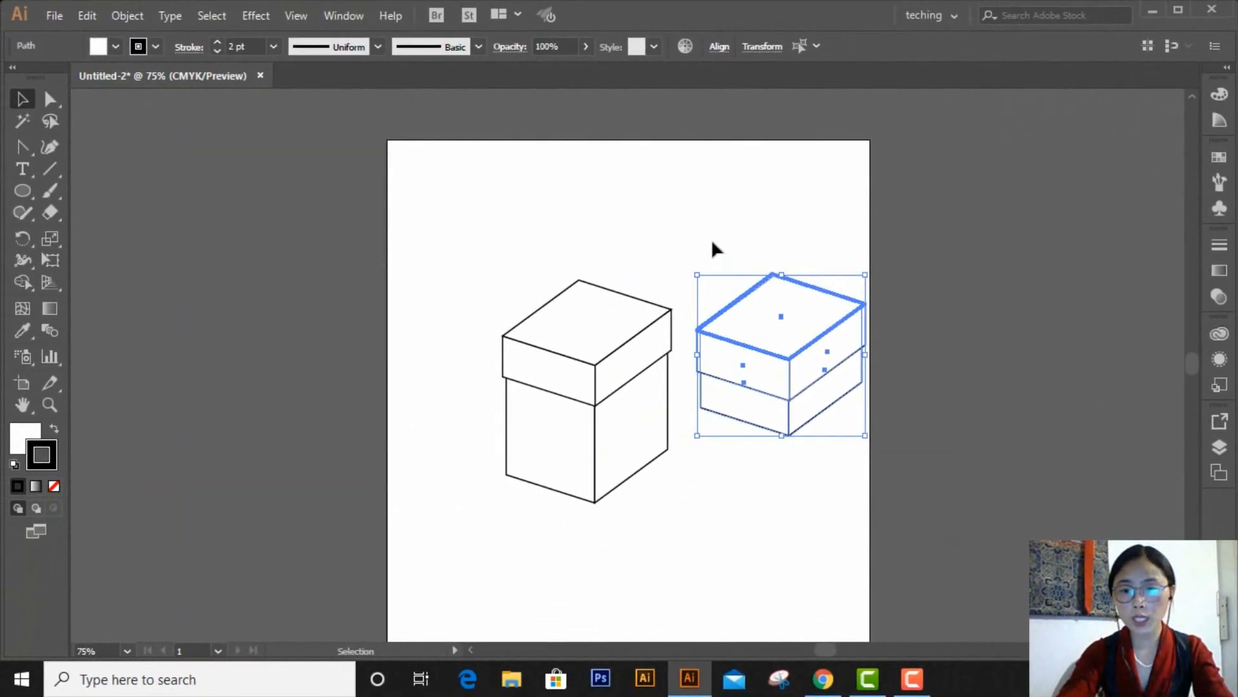
drag(707, 242, 881, 481)
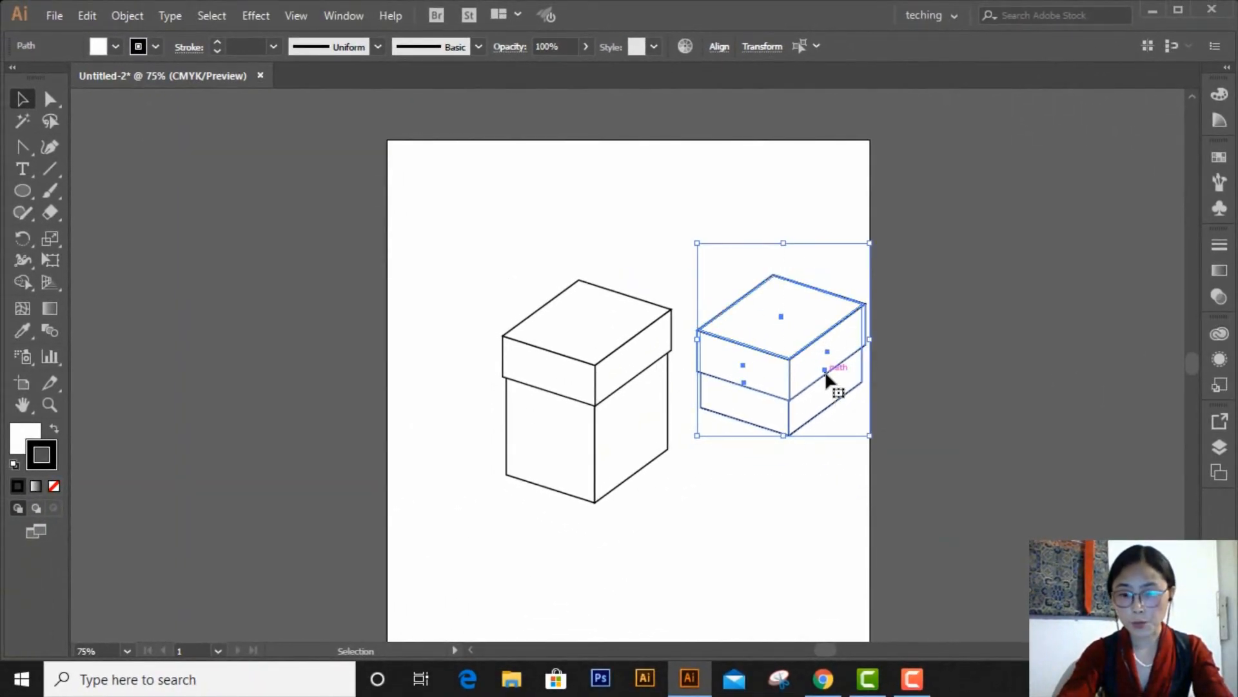
right_click(826, 370)
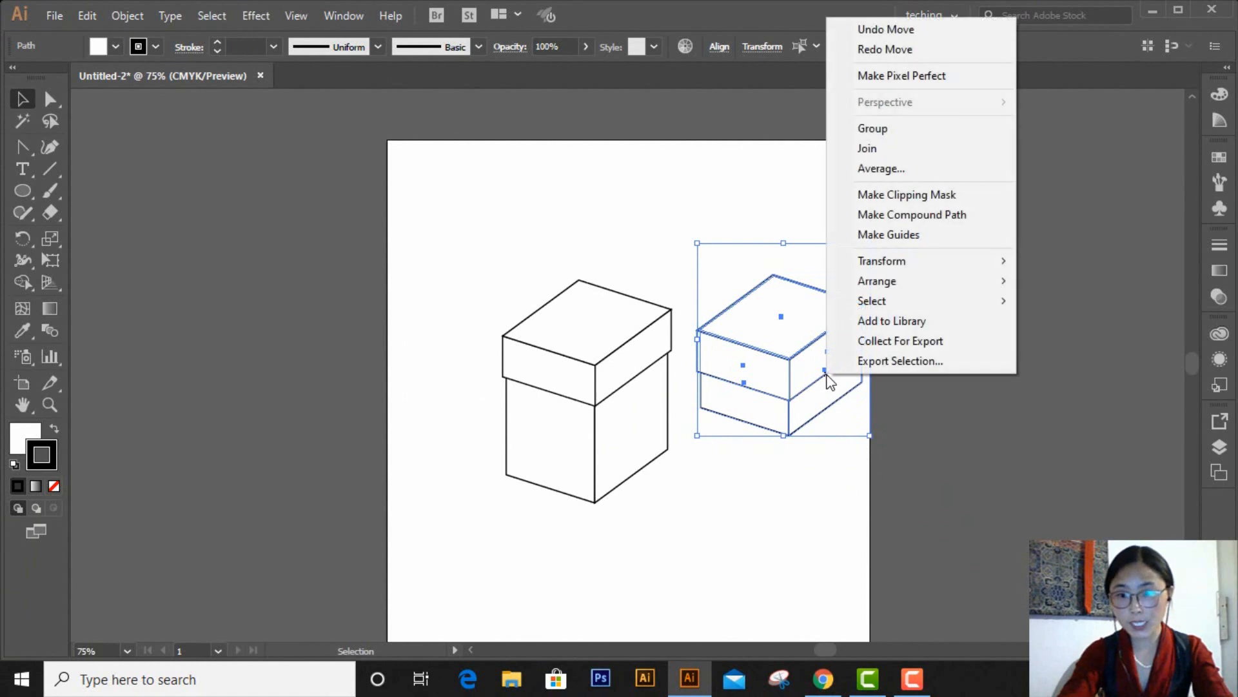
click(941, 129)
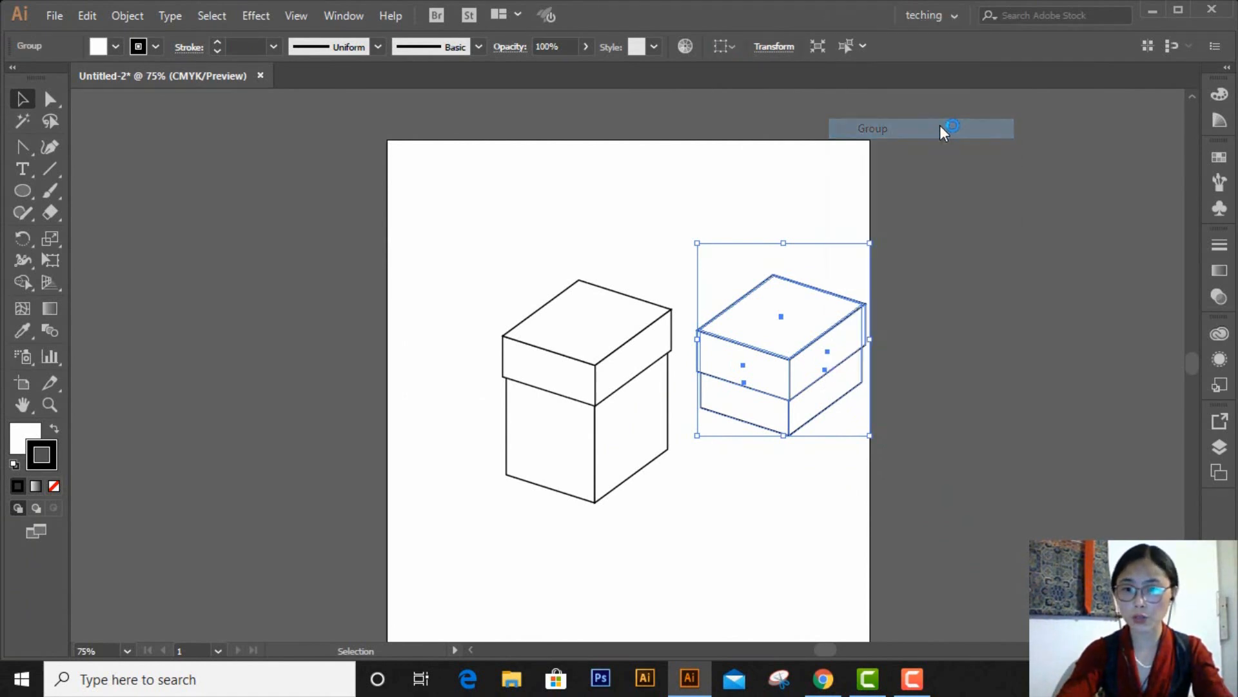
Group all the faces of the taller box into one object and deselect it.
drag(474, 279, 644, 562)
key(ctrl+g)
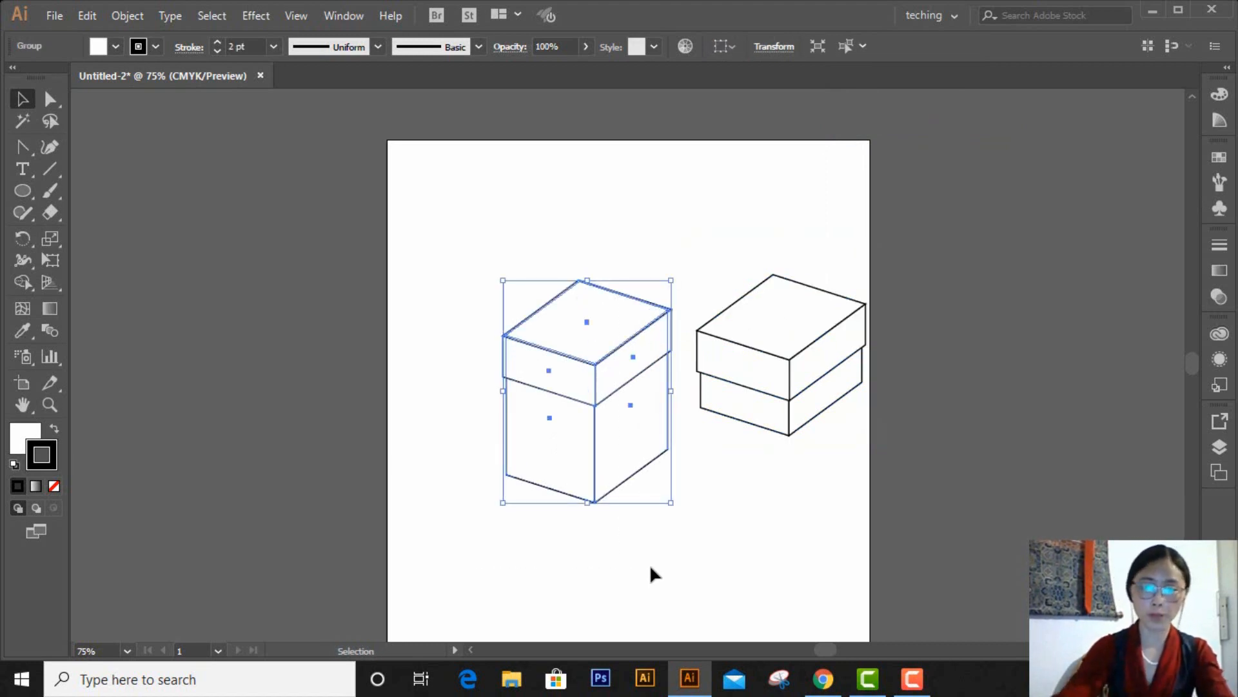
click(811, 161)
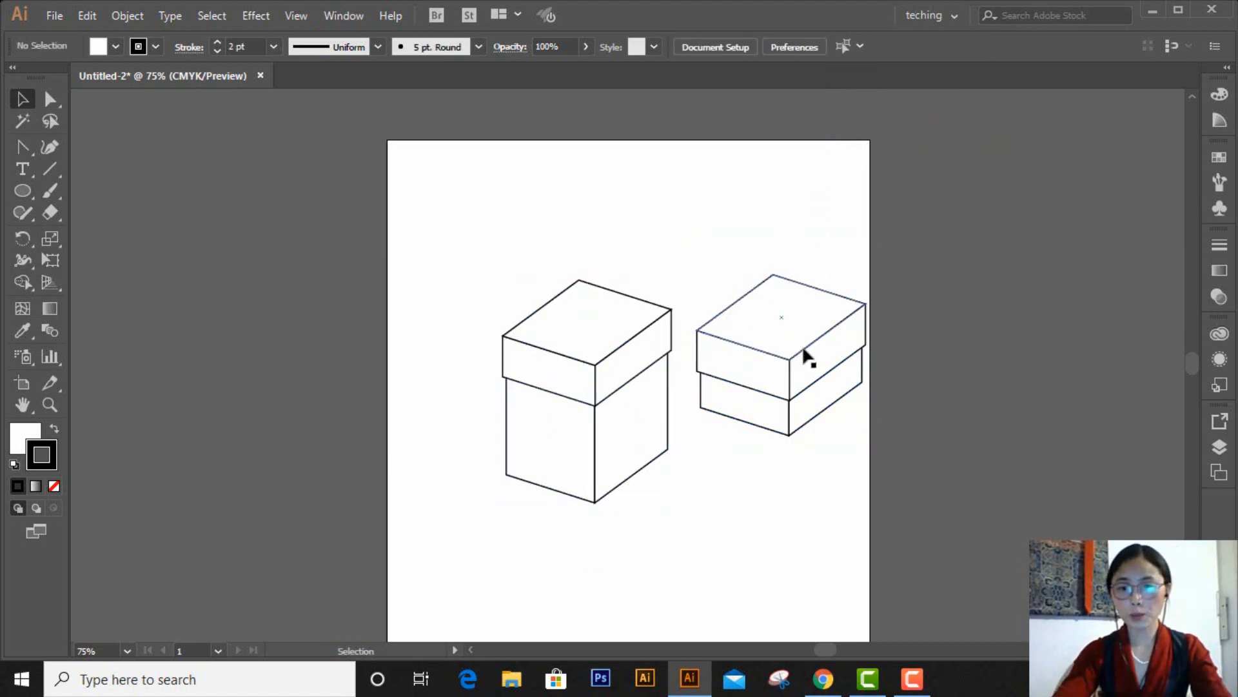
Move both grouped boxes off the artboard to its right, with the shorter box above the taller one.
drag(805, 364, 1078, 270)
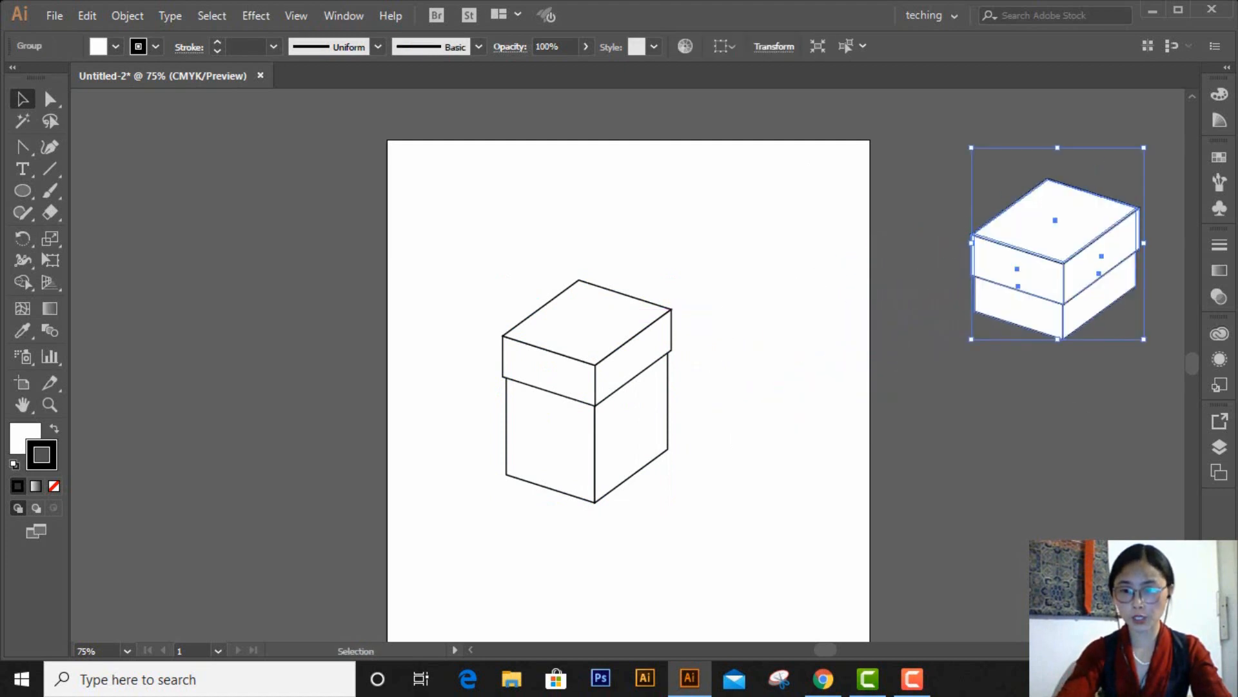
drag(620, 451, 1137, 371)
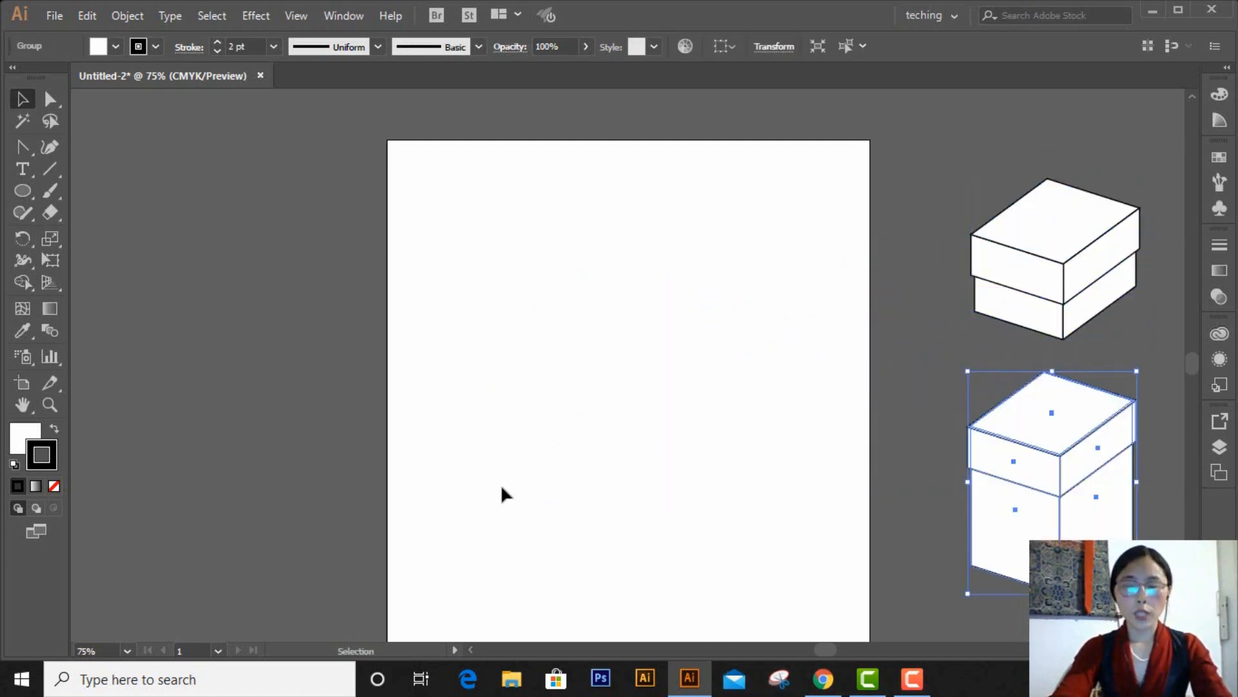
Draw a circle about 2.67 in in diameter on the left side of the empty artboard.
scroll(487, 493, down, 1)
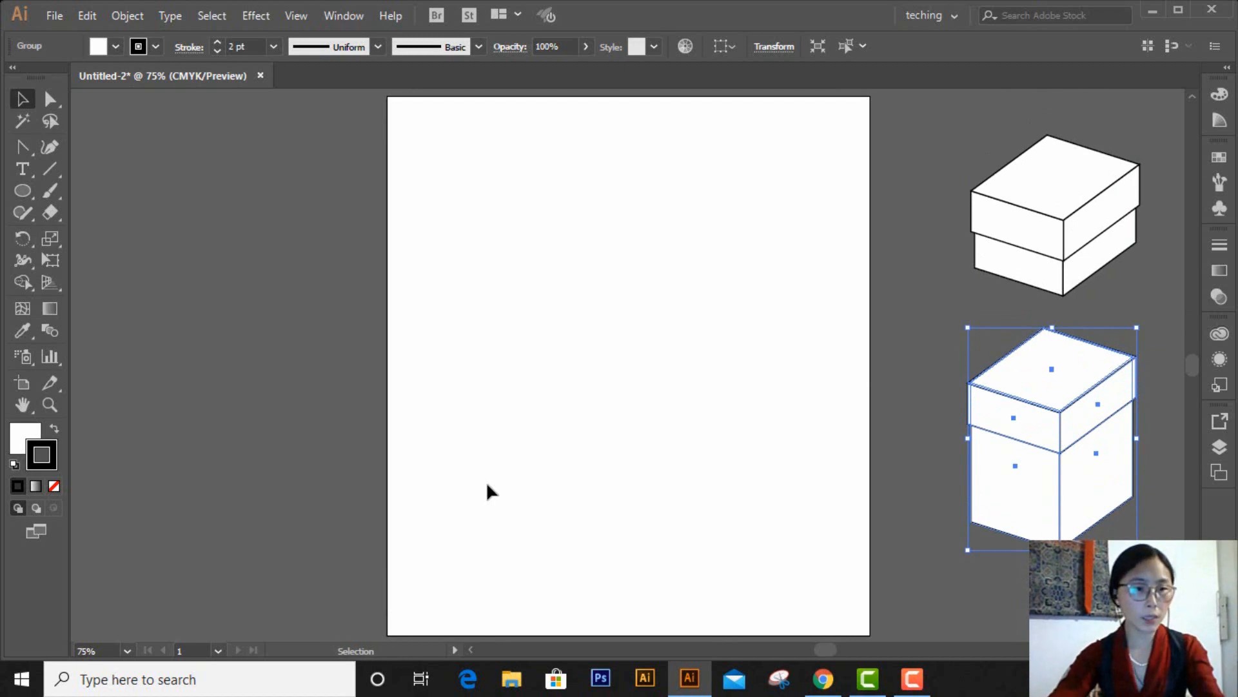
click(23, 191)
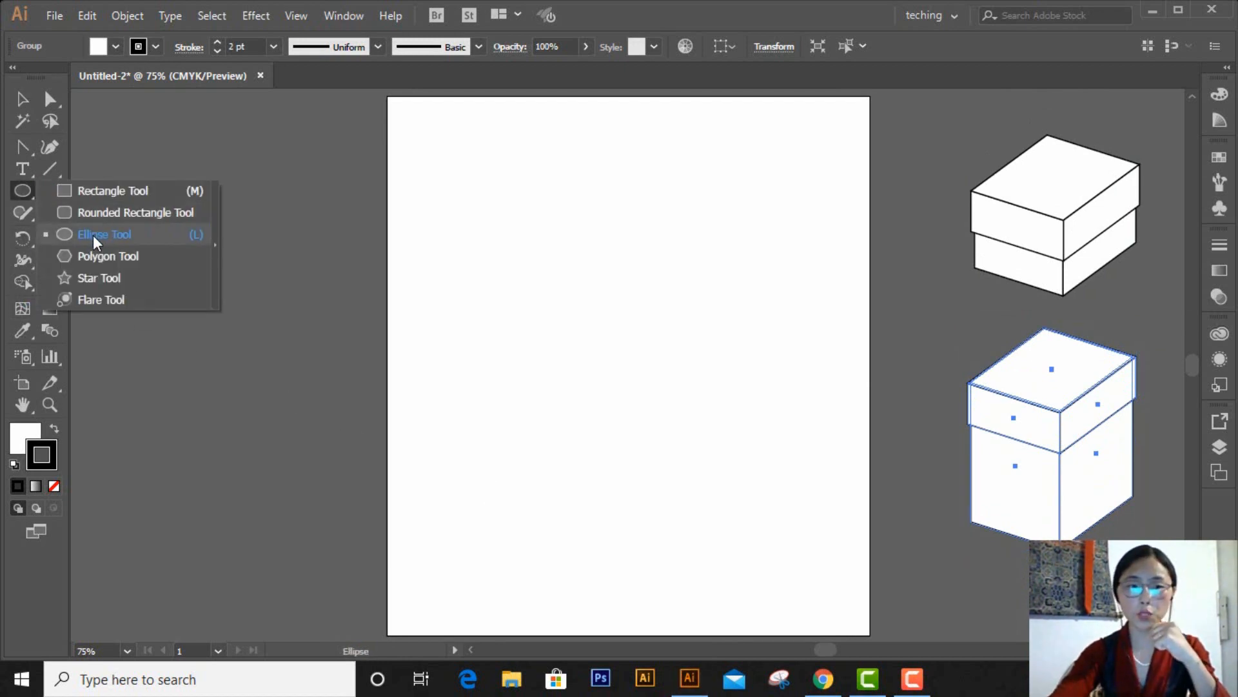
click(81, 232)
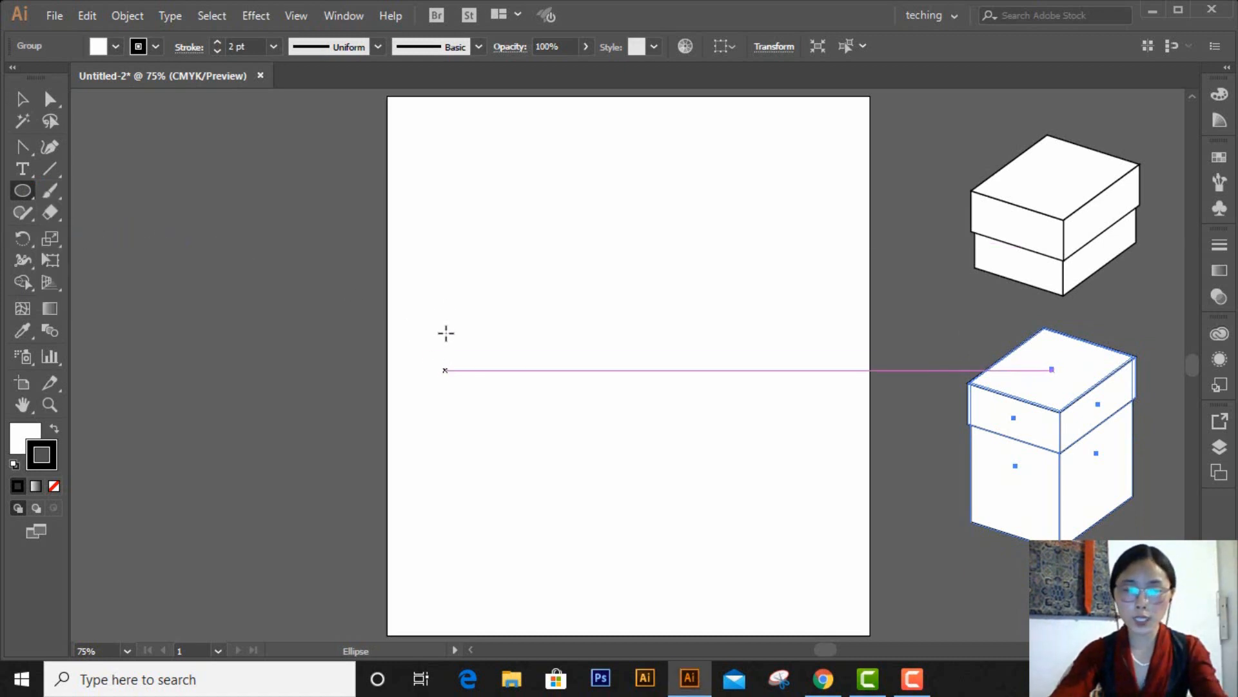
mouse_move(409, 225)
mouse_down()
mouse_move(472, 288)
mouse_move(507, 357)
mouse_up()
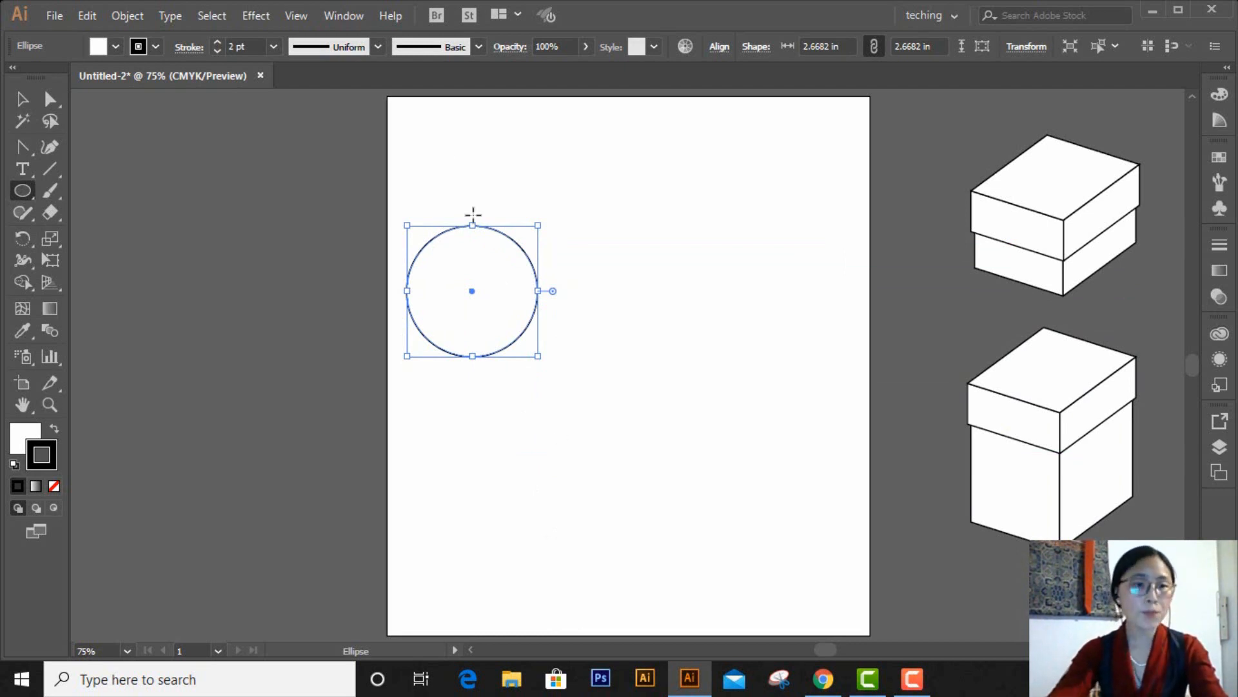
Try bending the circle's lower curve by tilting its bottom anchor's handle with the Direct Selection tool, and undo it.
click(50, 99)
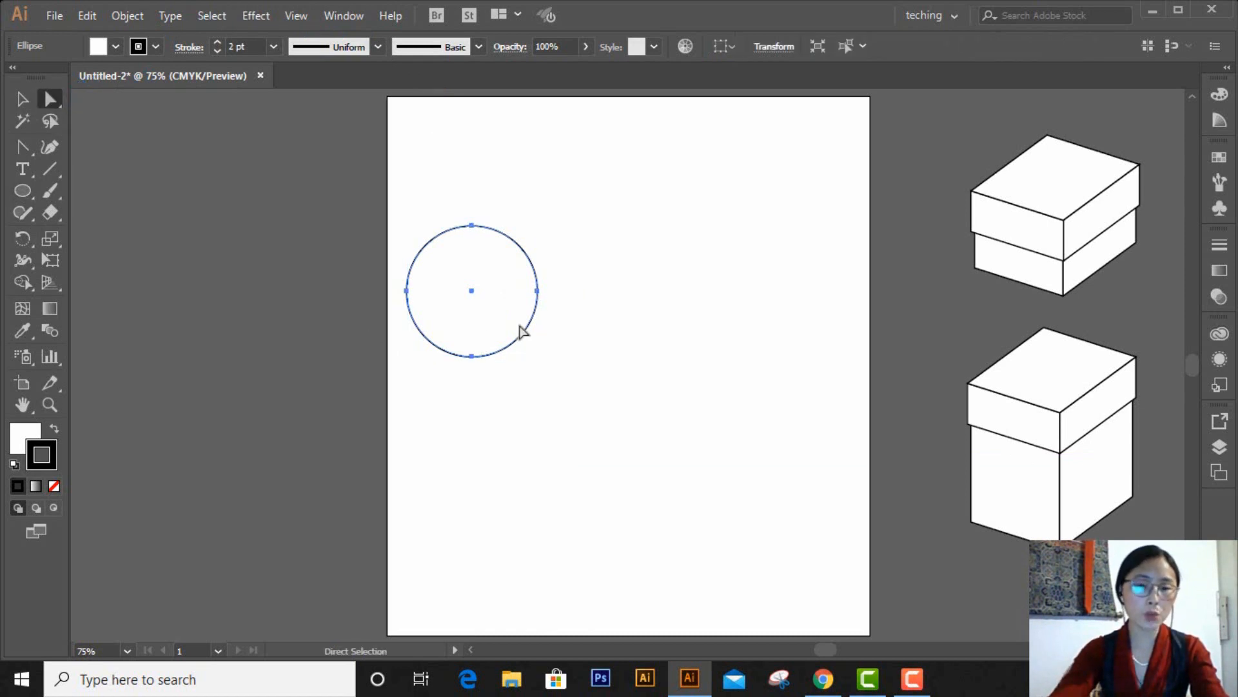
drag(416, 196, 542, 274)
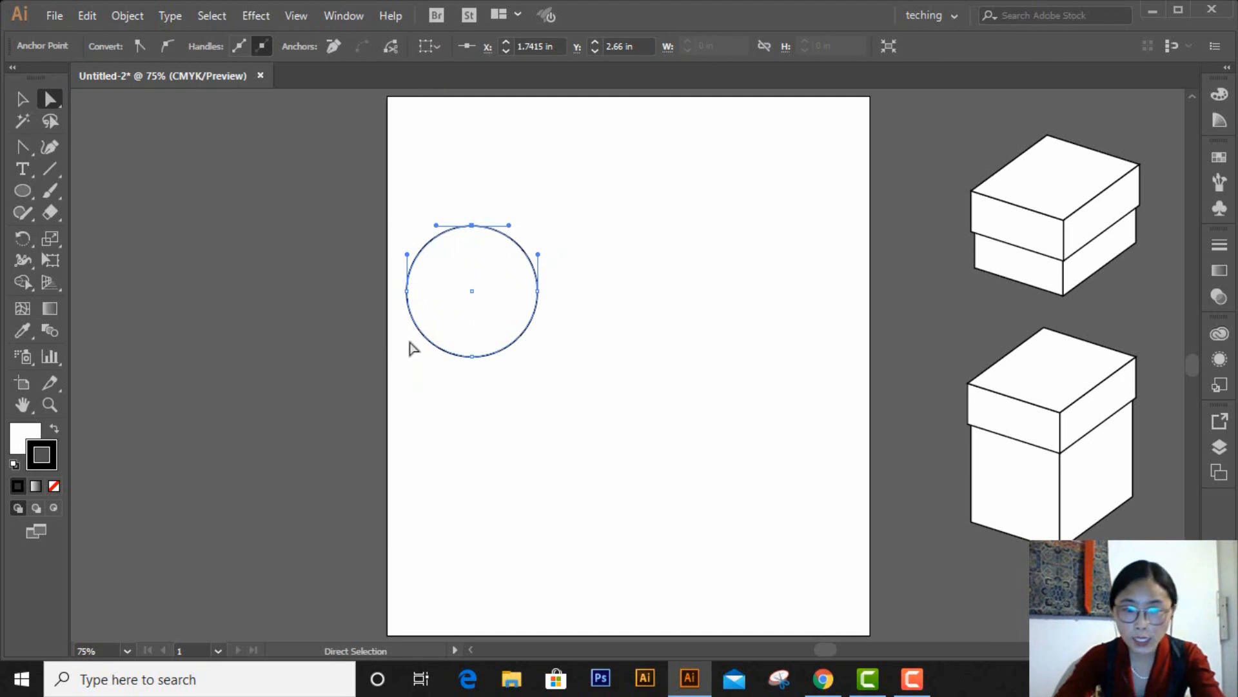
drag(414, 348, 533, 393)
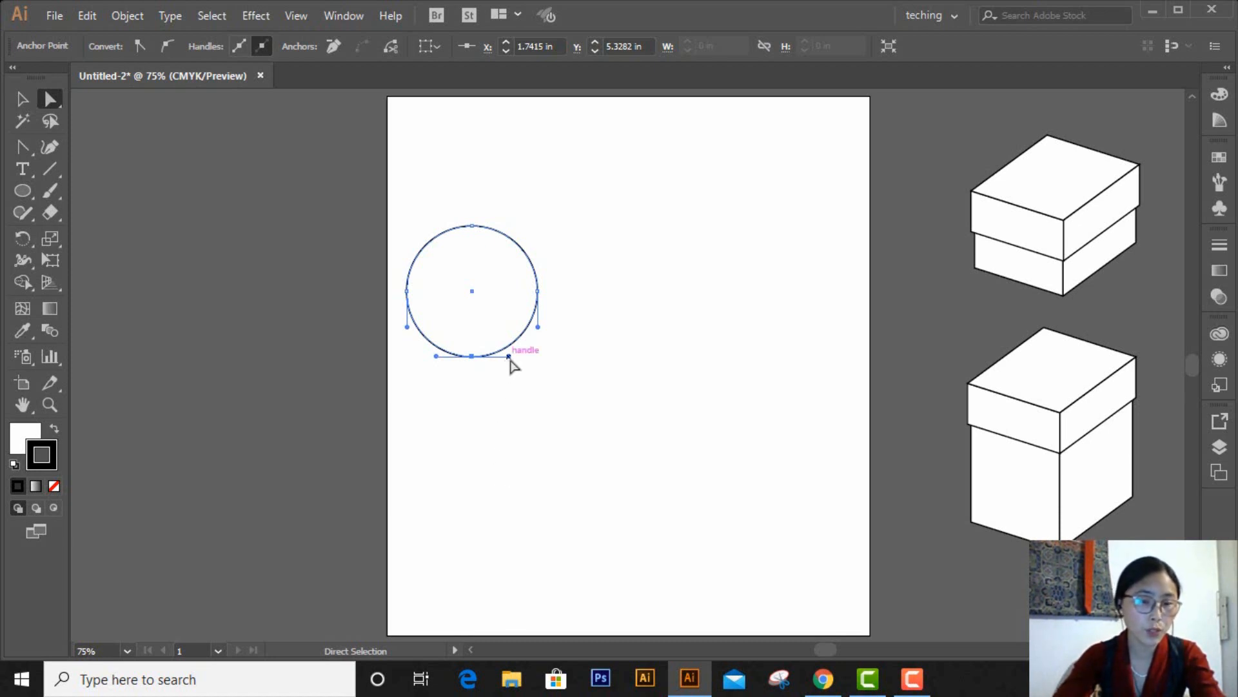
drag(509, 355, 520, 312)
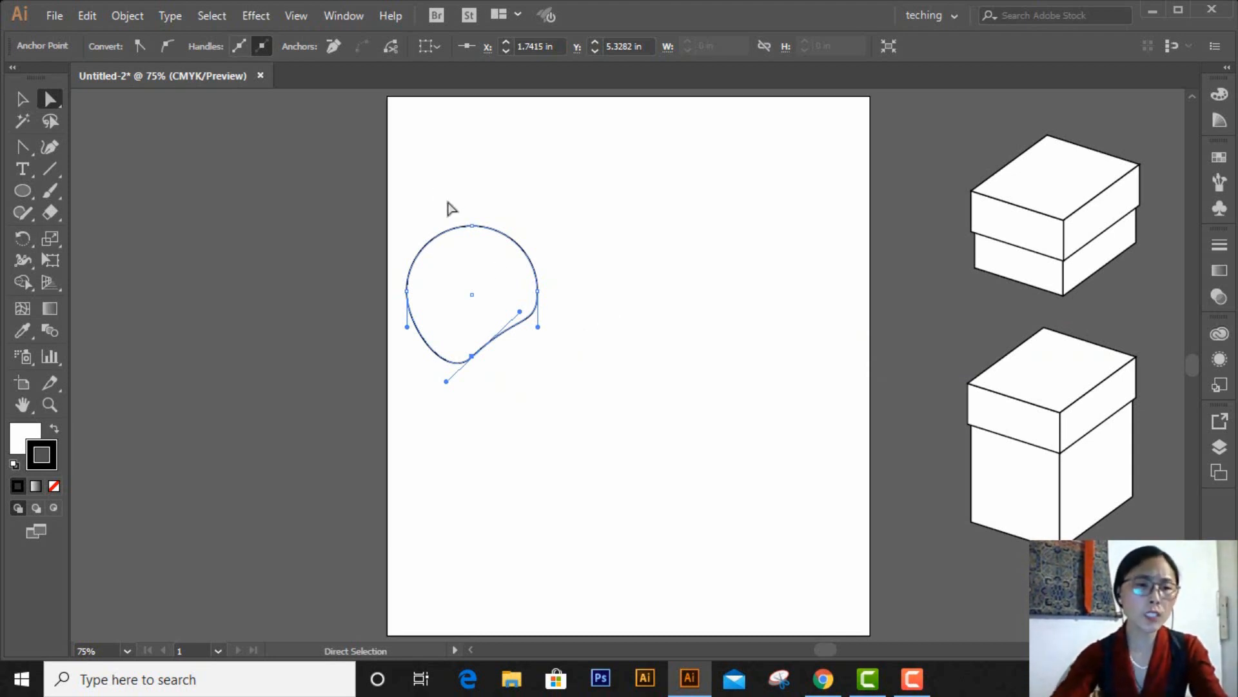
drag(23, 147, 88, 147)
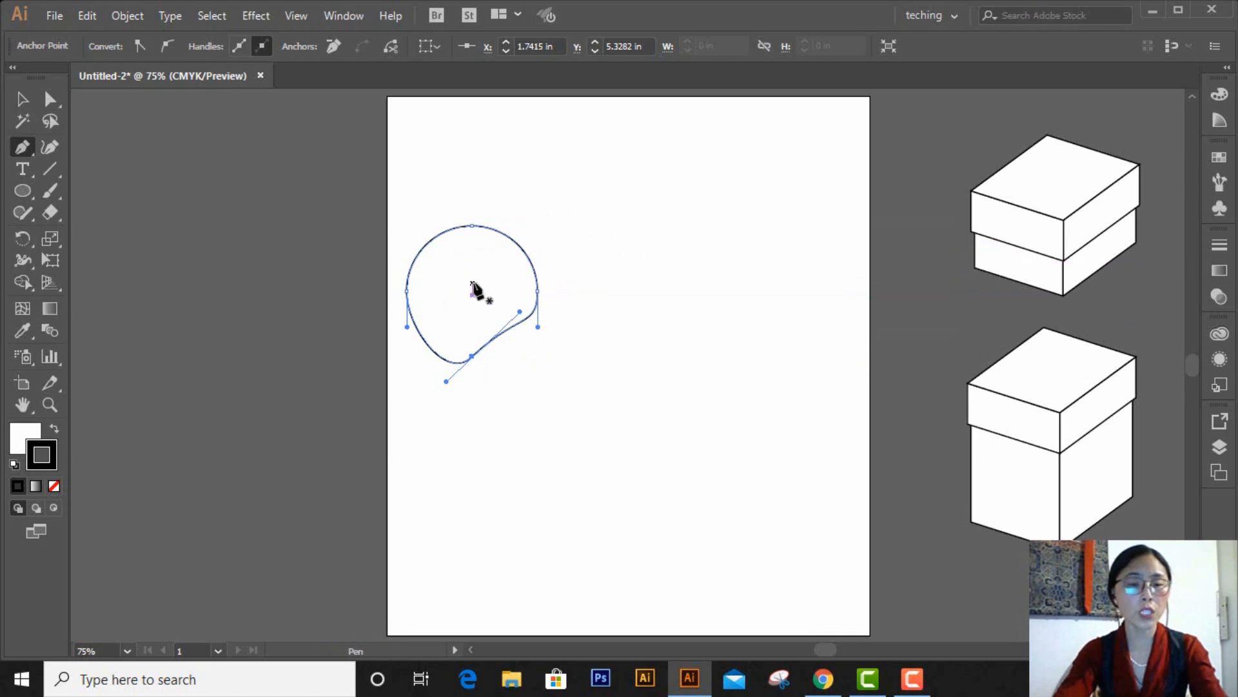
key(ctrl)
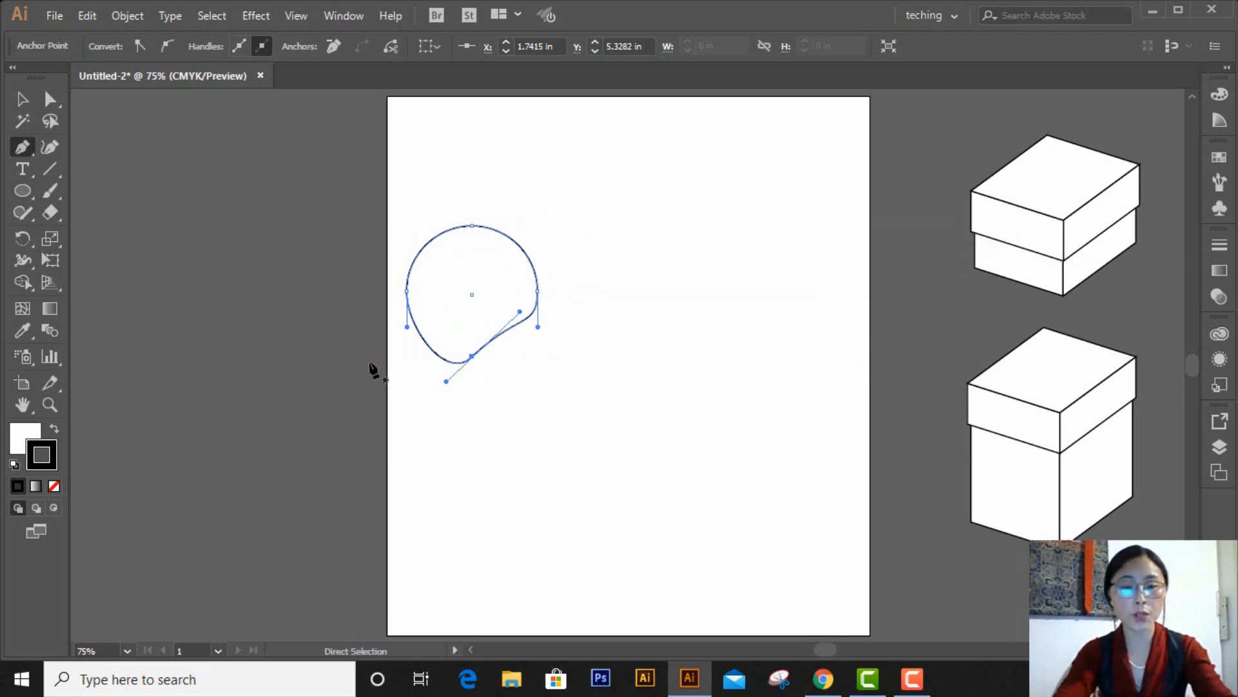
key(ctrl+z)
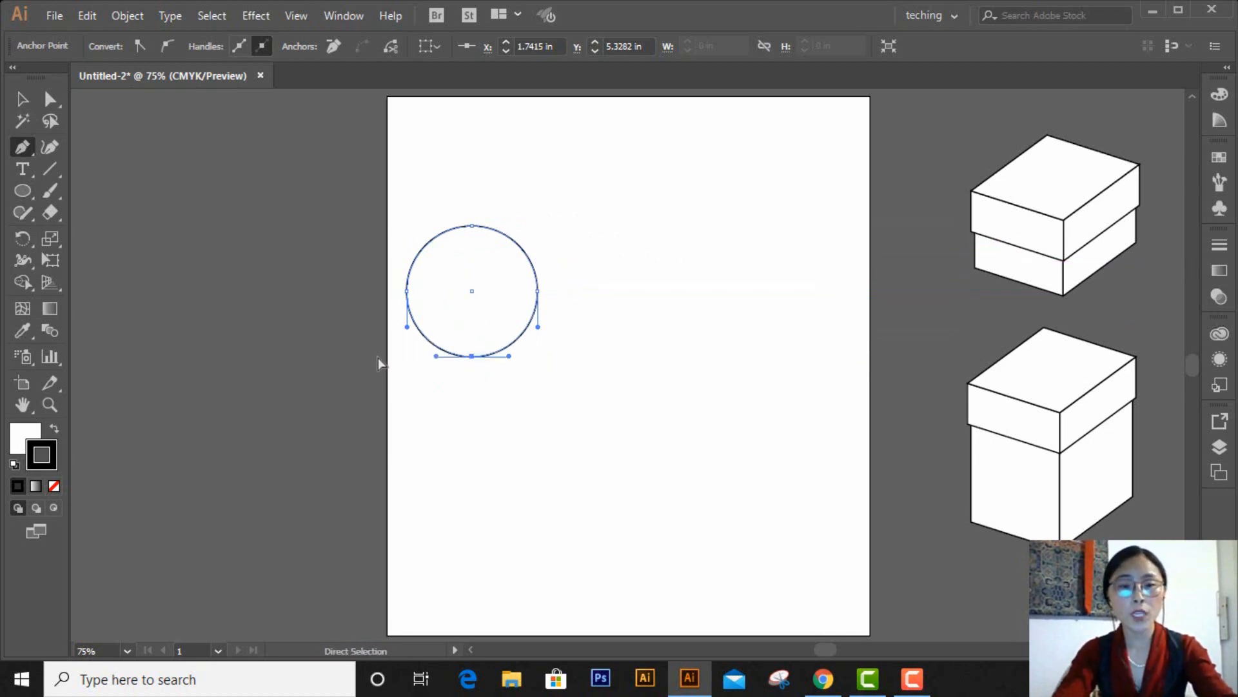
Draw a square about as large as the circle to its right on the artboard.
click(24, 106)
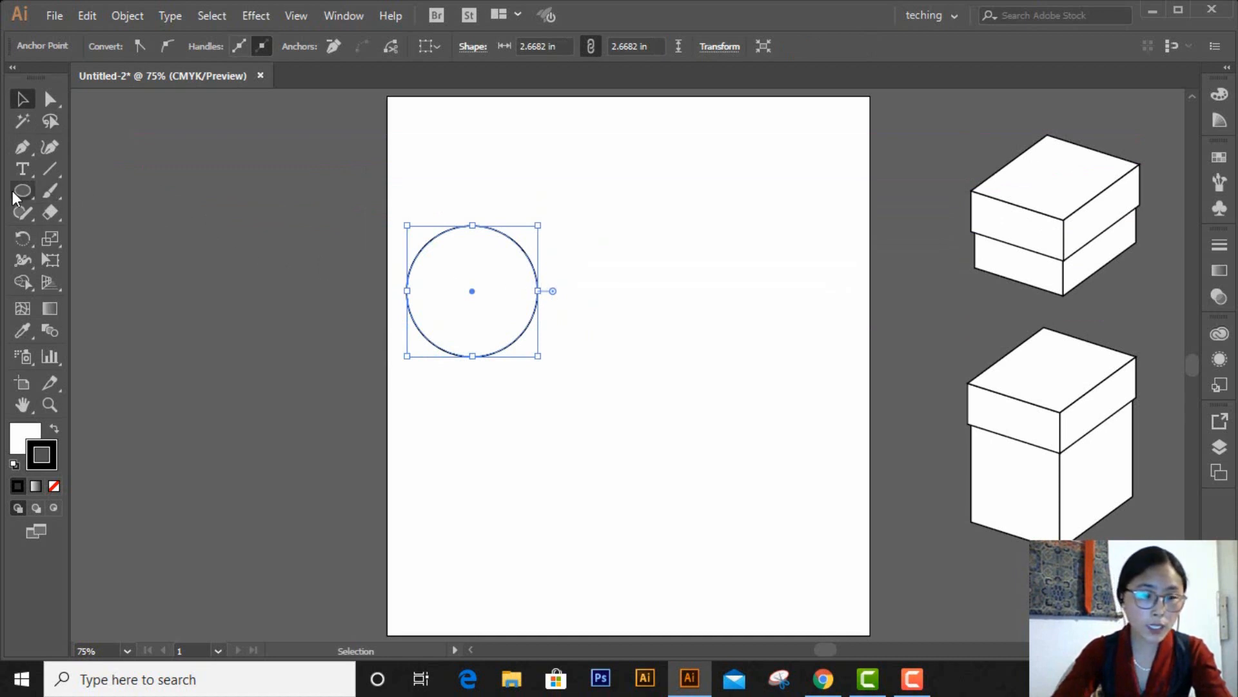
drag(14, 191, 115, 193)
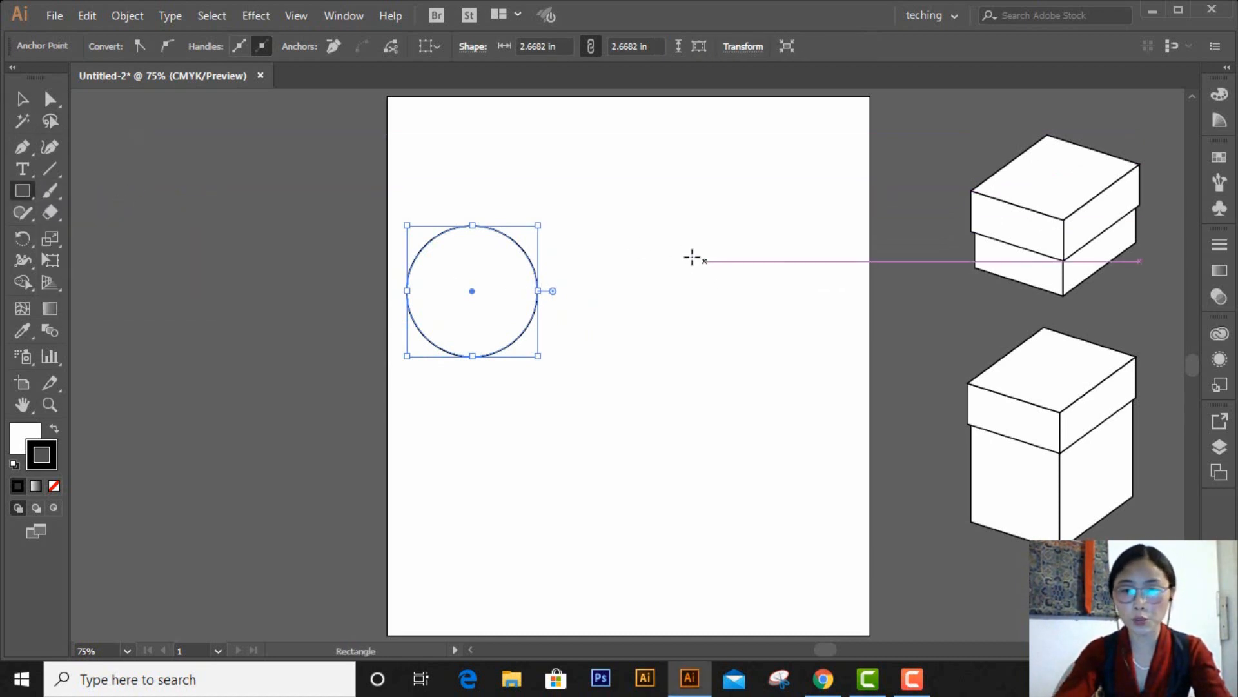
drag(649, 229, 782, 311)
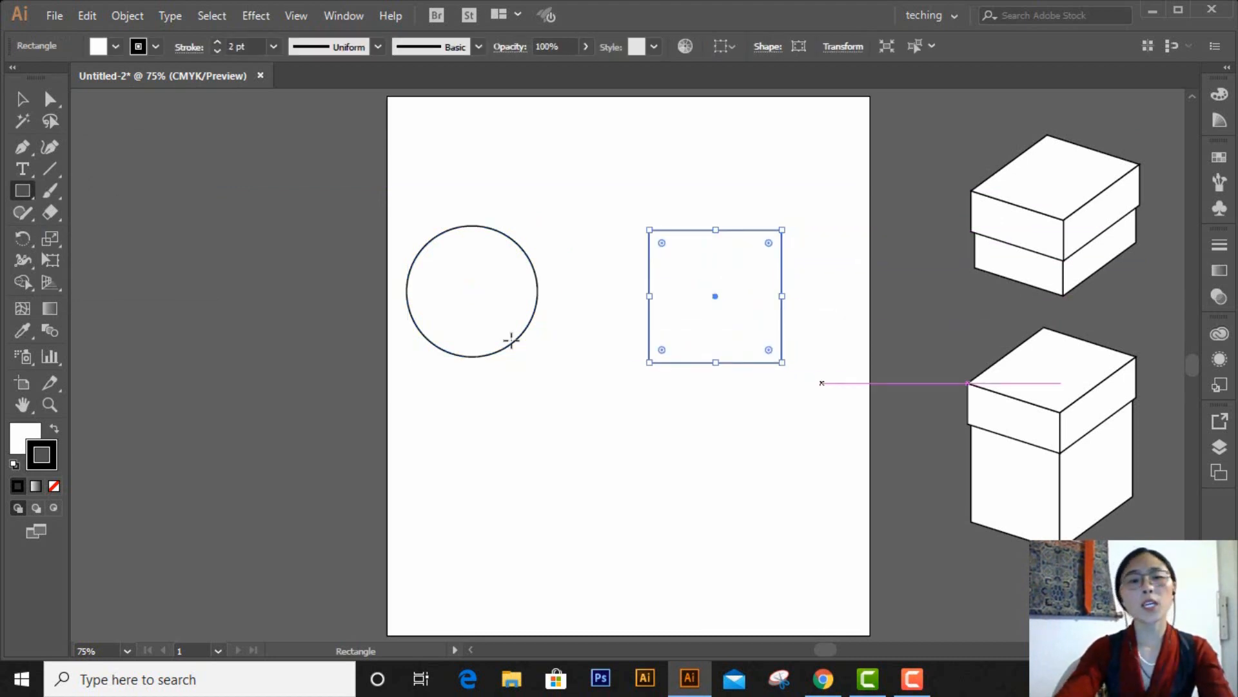
Rotate the square on the artboard 45° so it stands on its corner as a diamond.
click(22, 98)
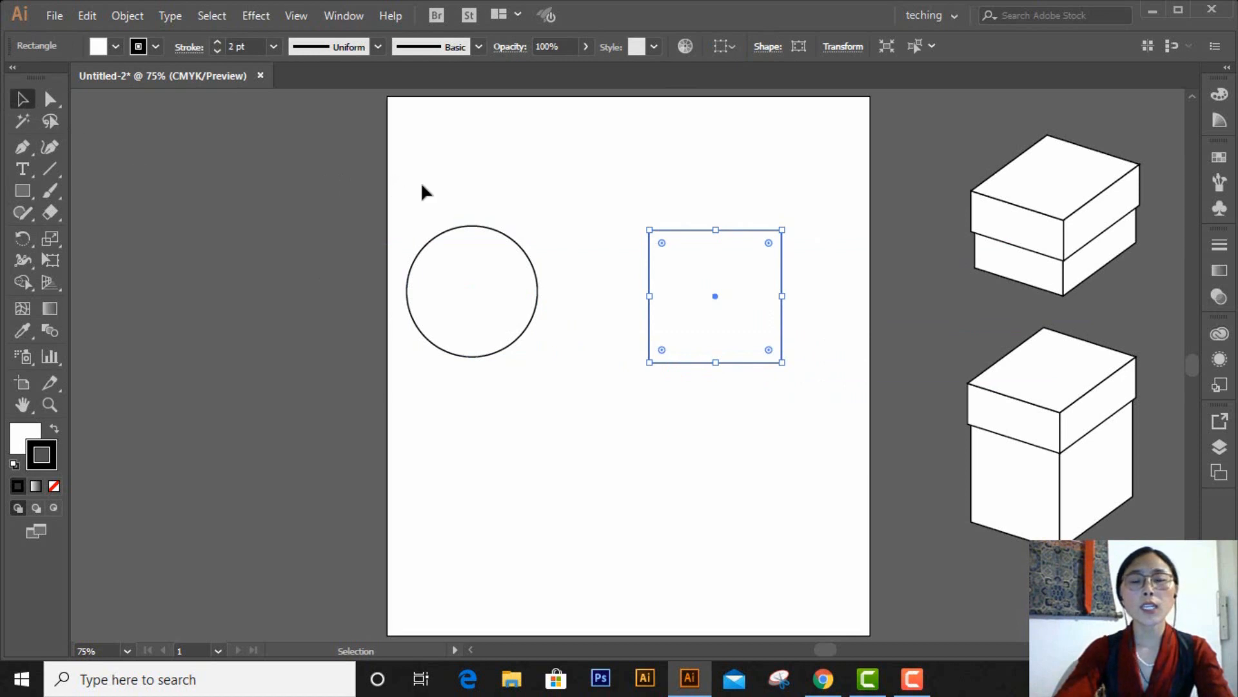
drag(530, 342, 776, 457)
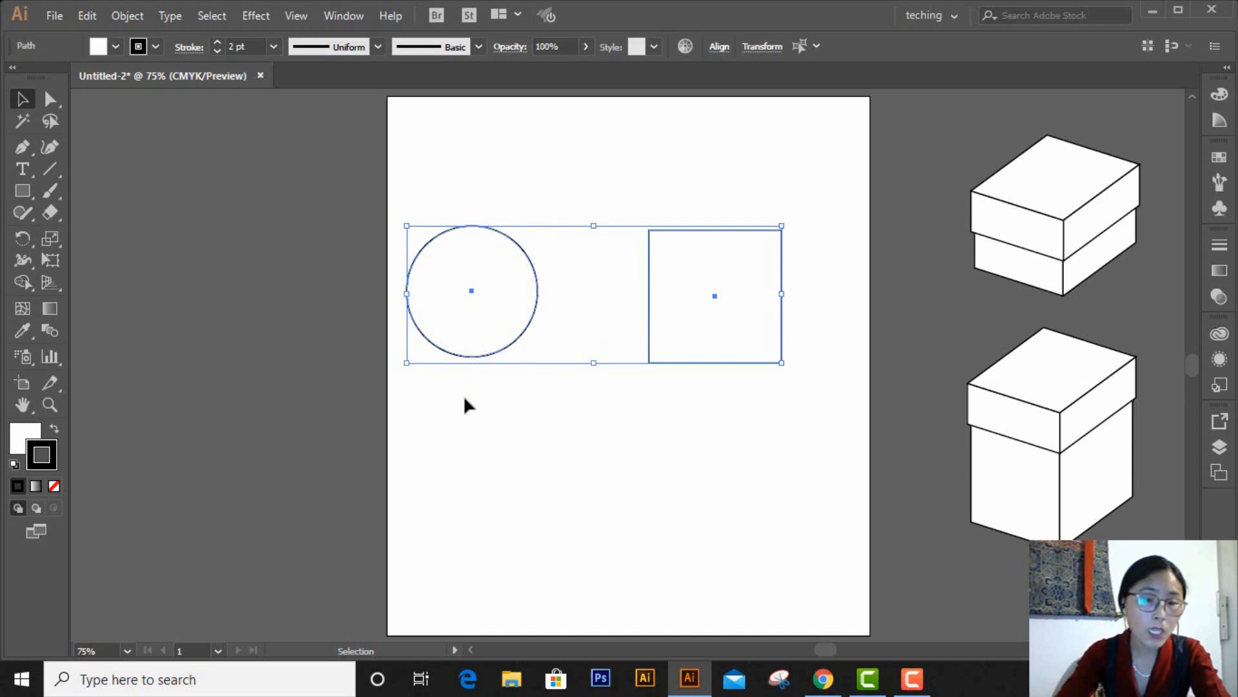
click(516, 465)
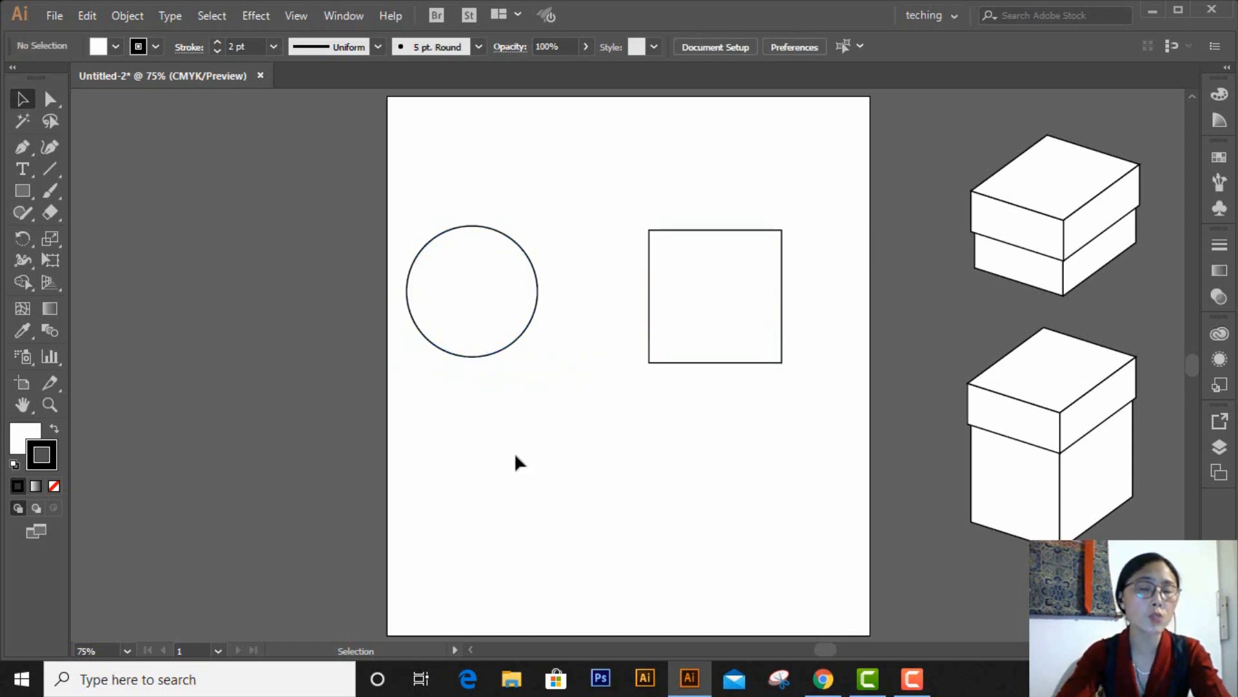
drag(611, 195, 785, 407)
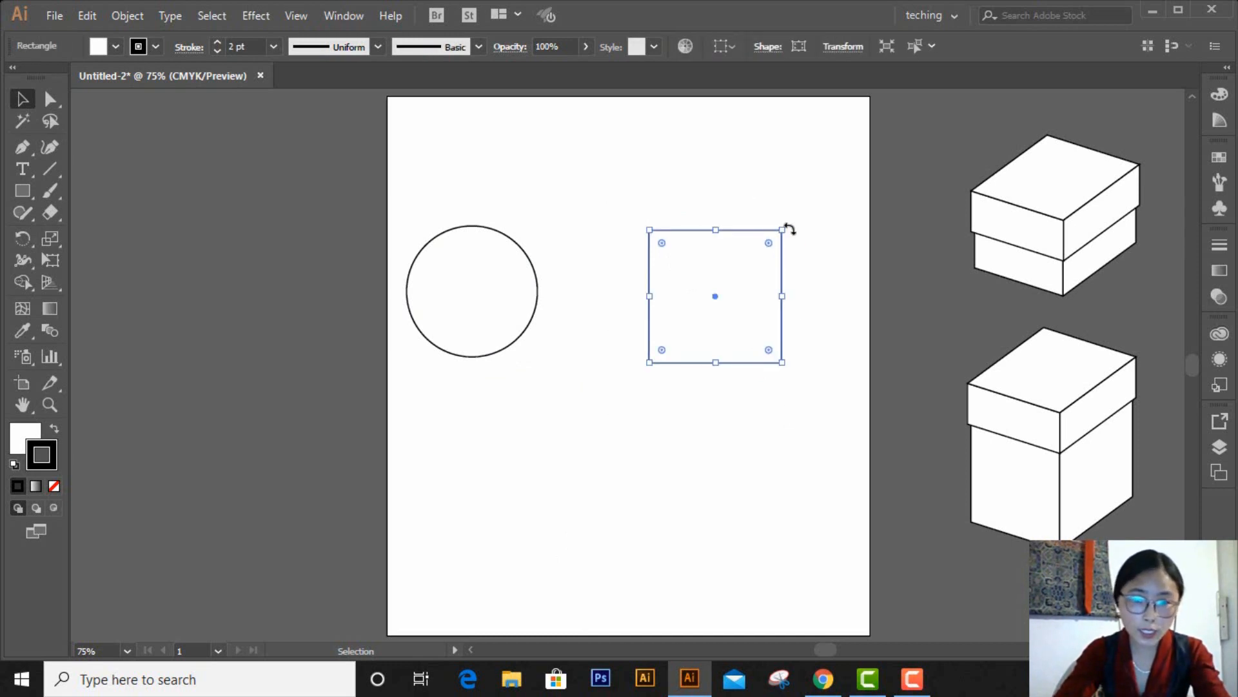
drag(788, 229, 740, 210)
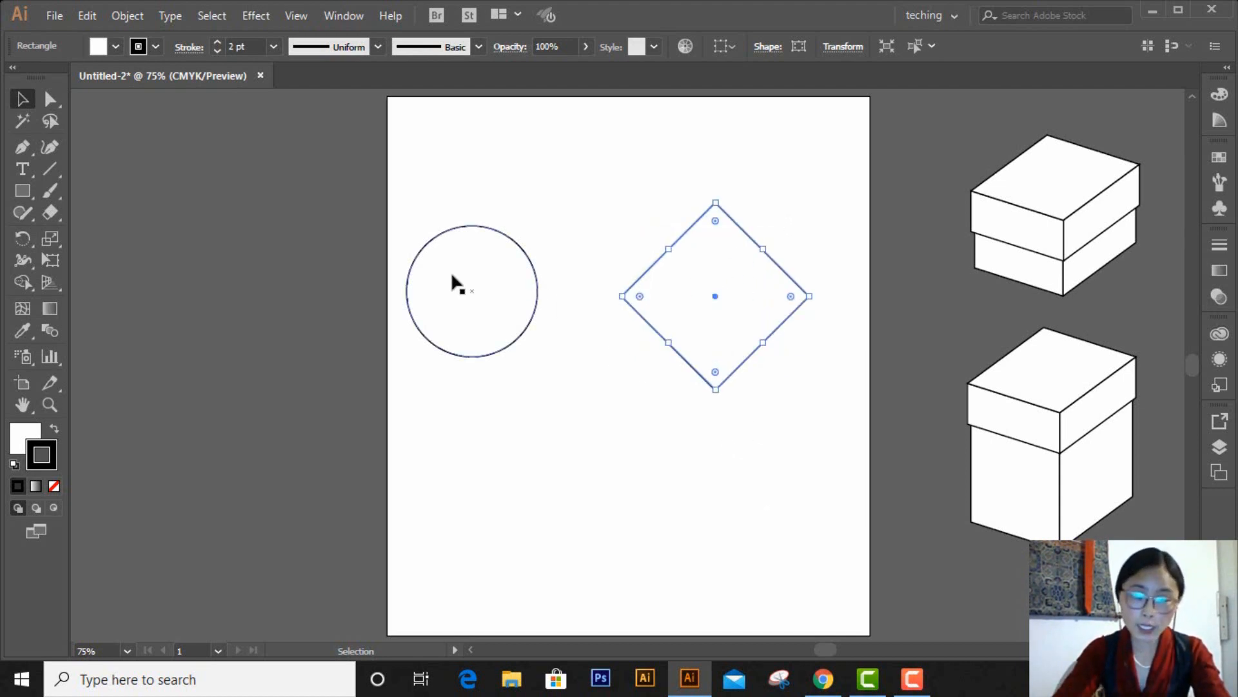
Convert the circle's four smooth anchors into corner points with the Anchor Point tool, making a straight-sided diamond.
click(522, 283)
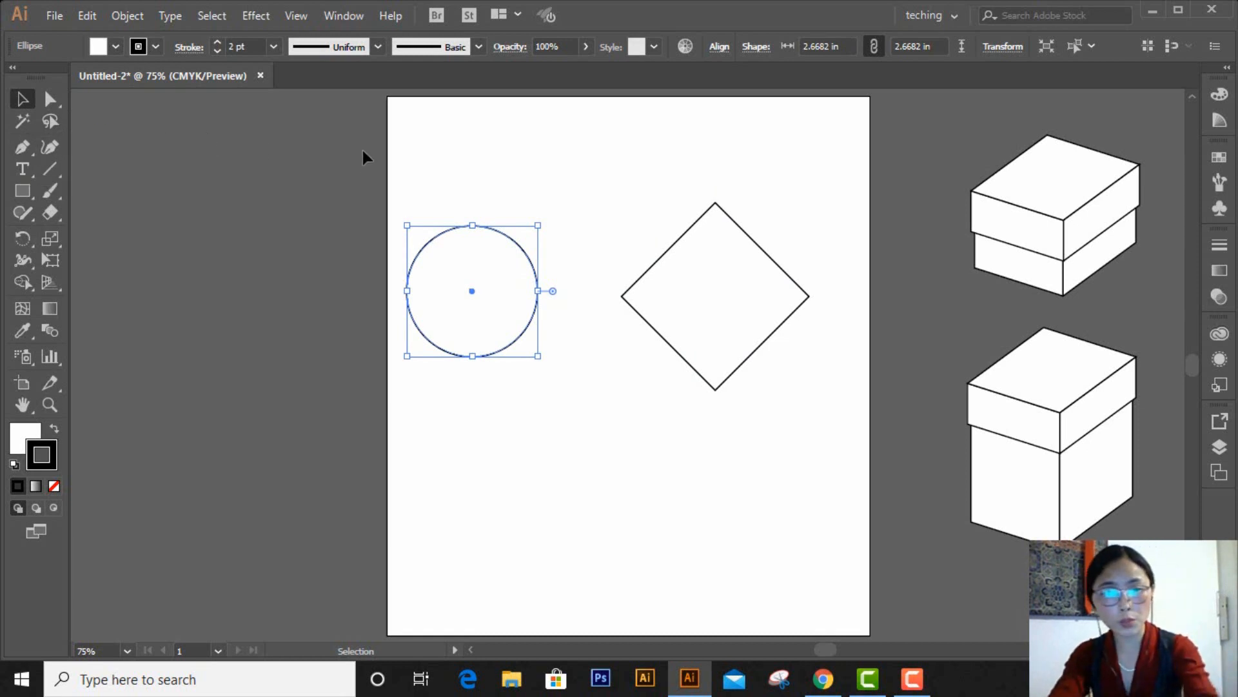
key(p)
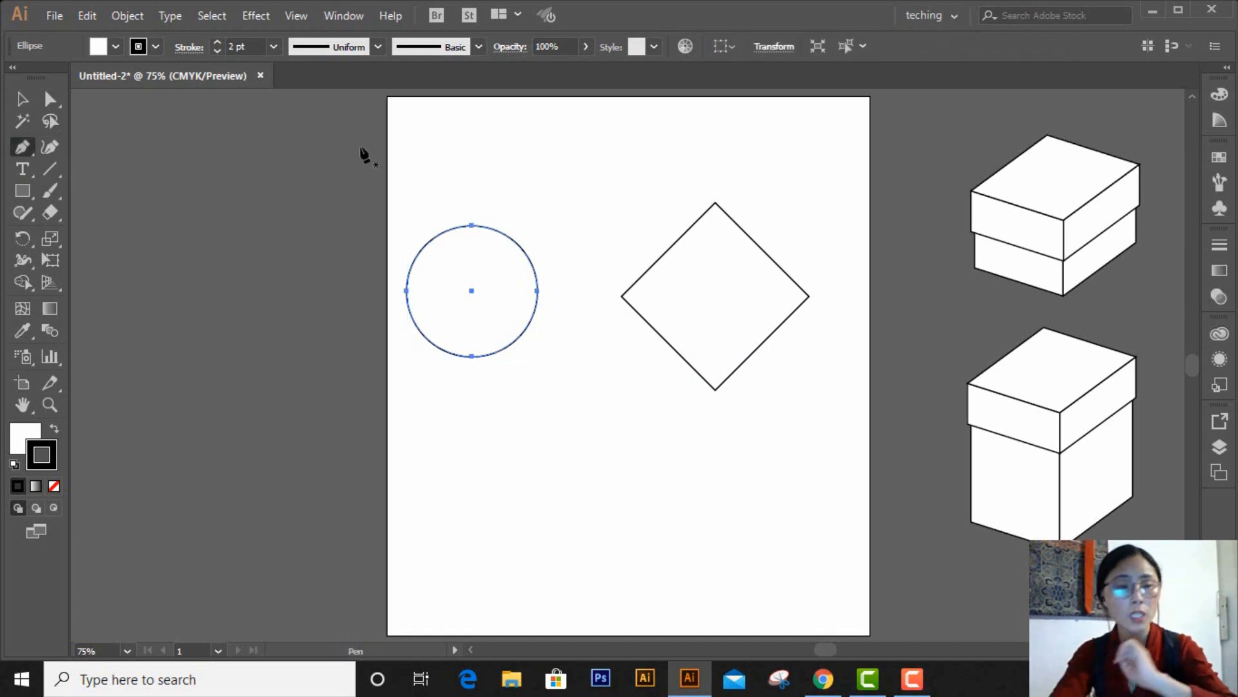
click(23, 150)
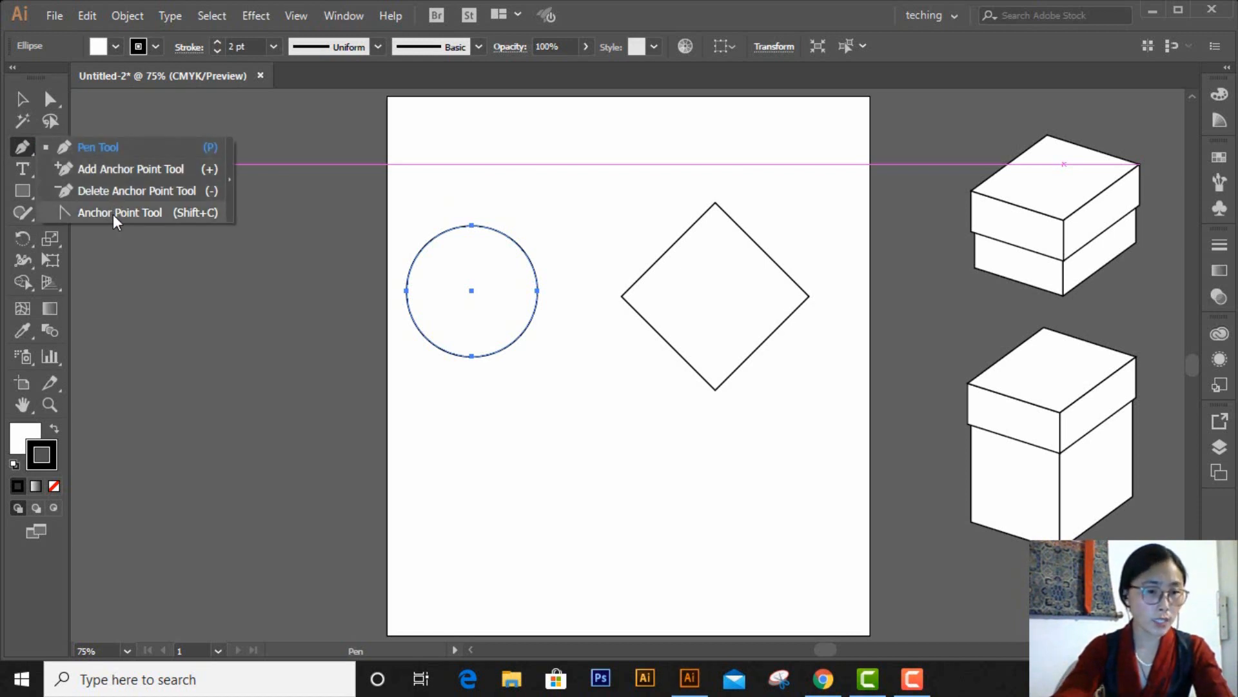
key(shift+c)
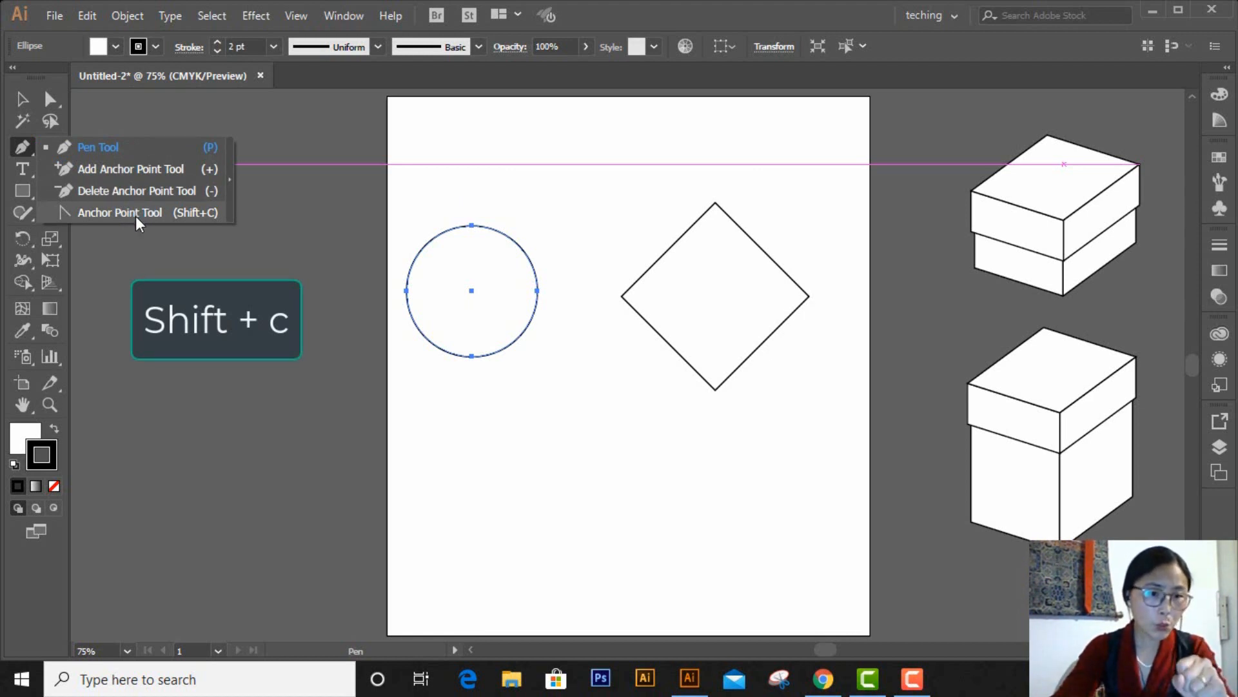
click(135, 216)
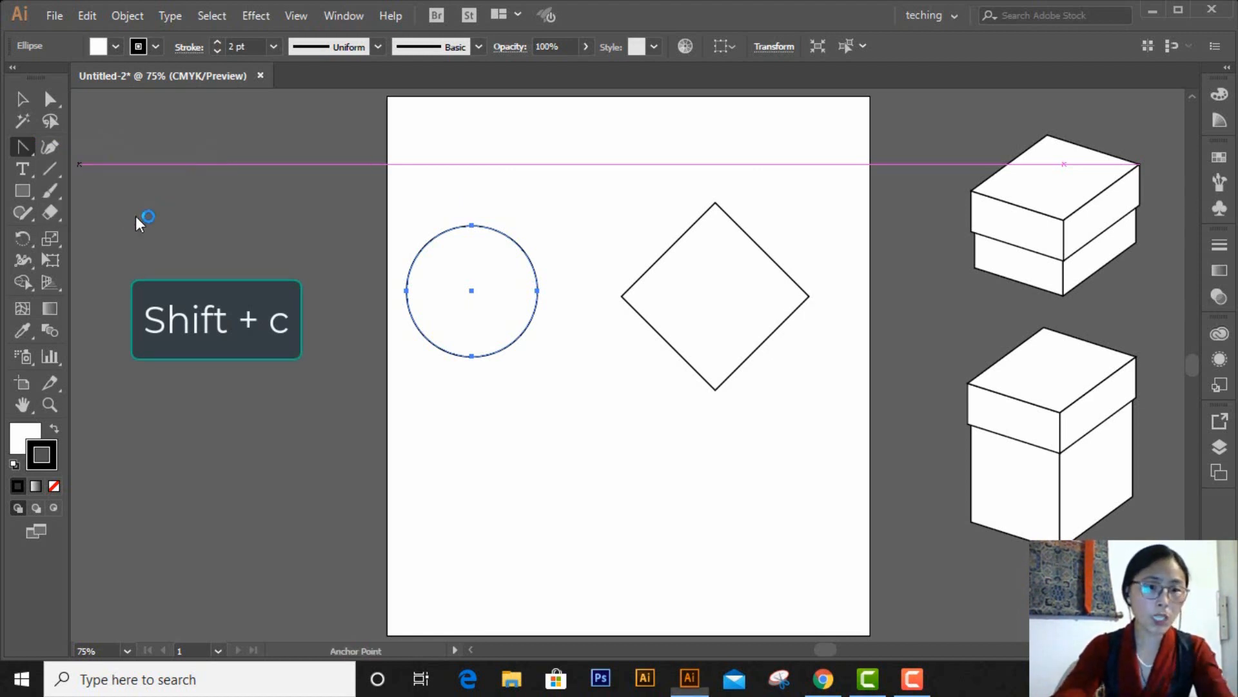
click(473, 225)
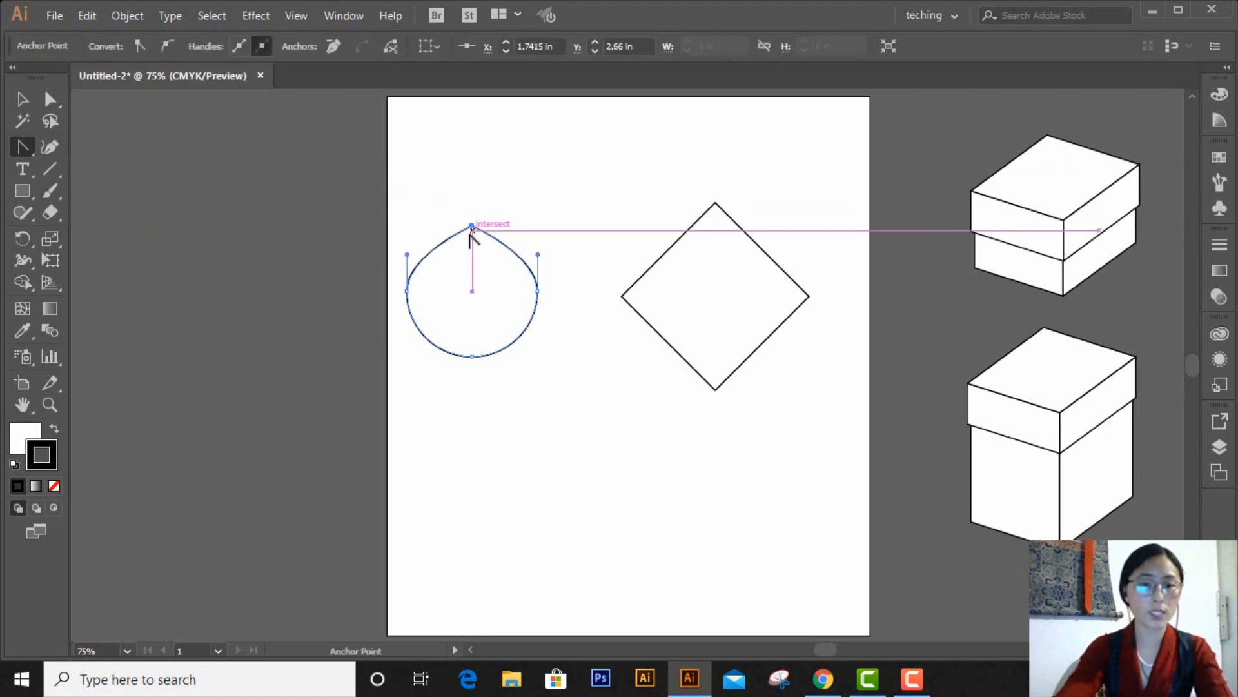
click(472, 356)
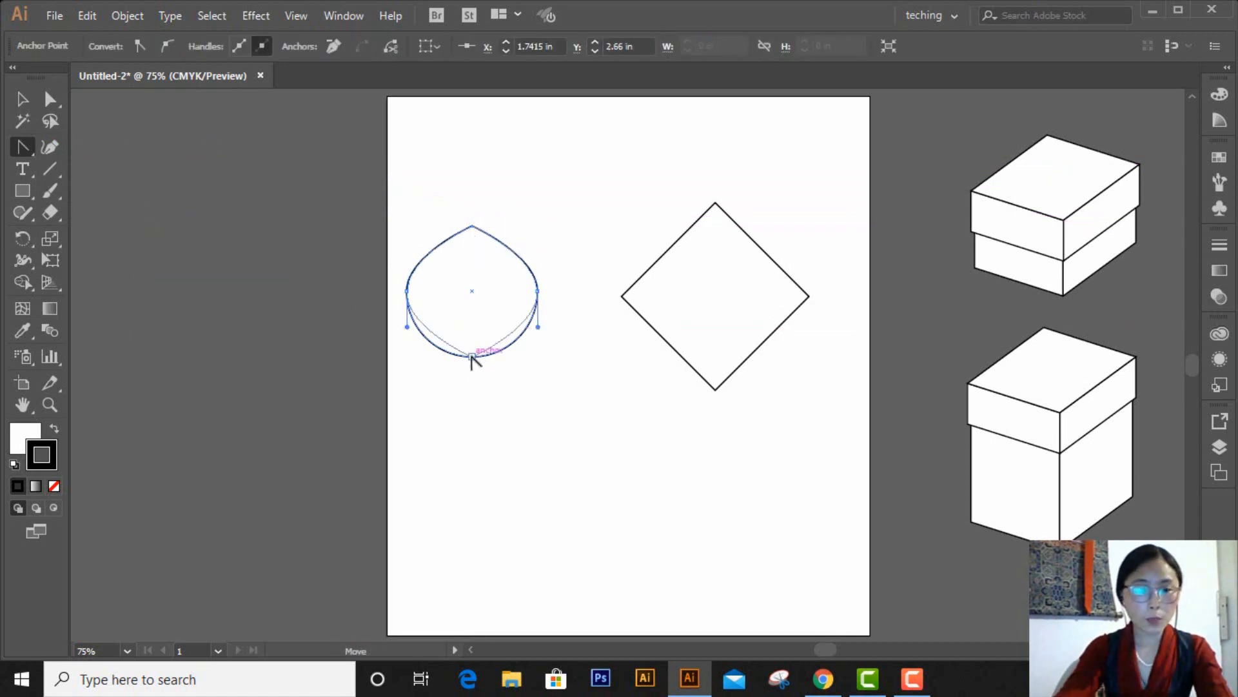
click(409, 297)
click(407, 291)
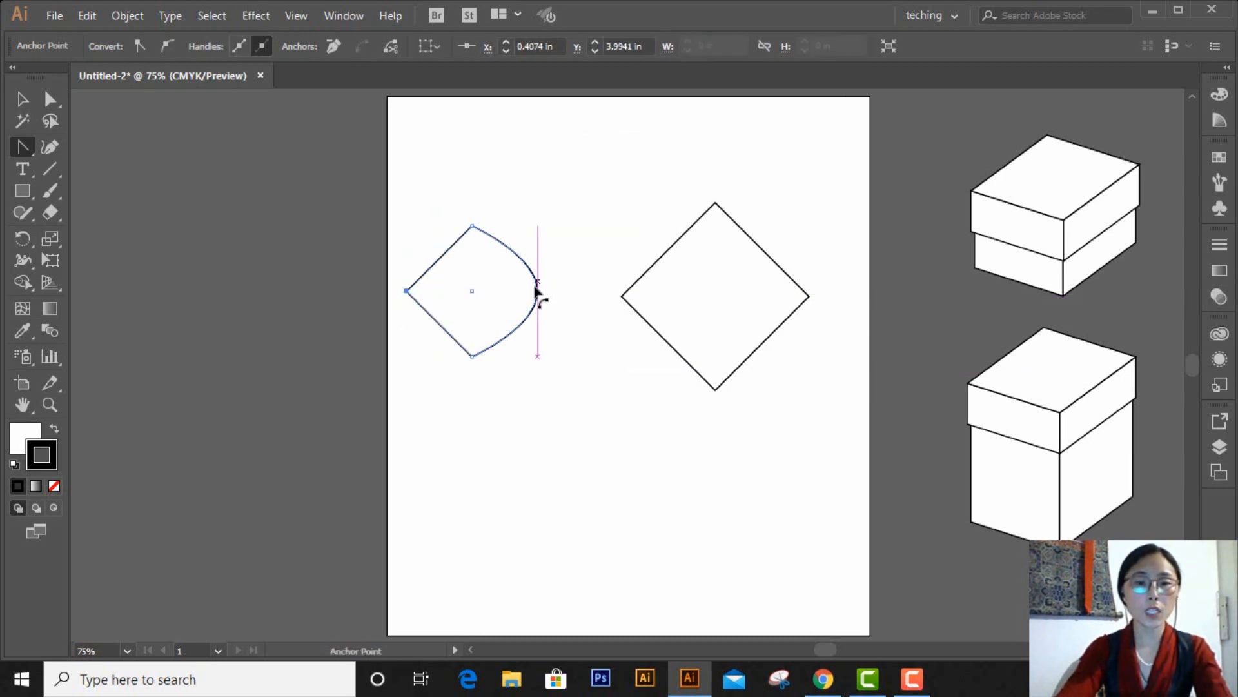
click(538, 291)
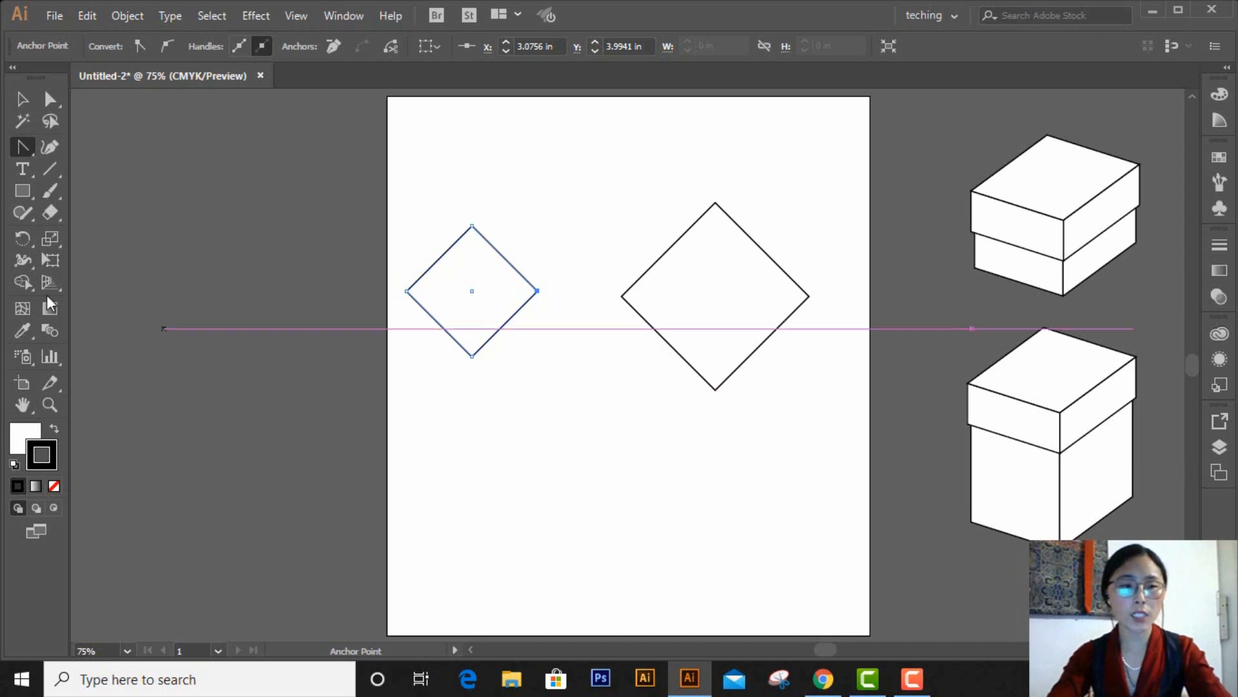
Delete both diamonds from the artboard.
click(23, 100)
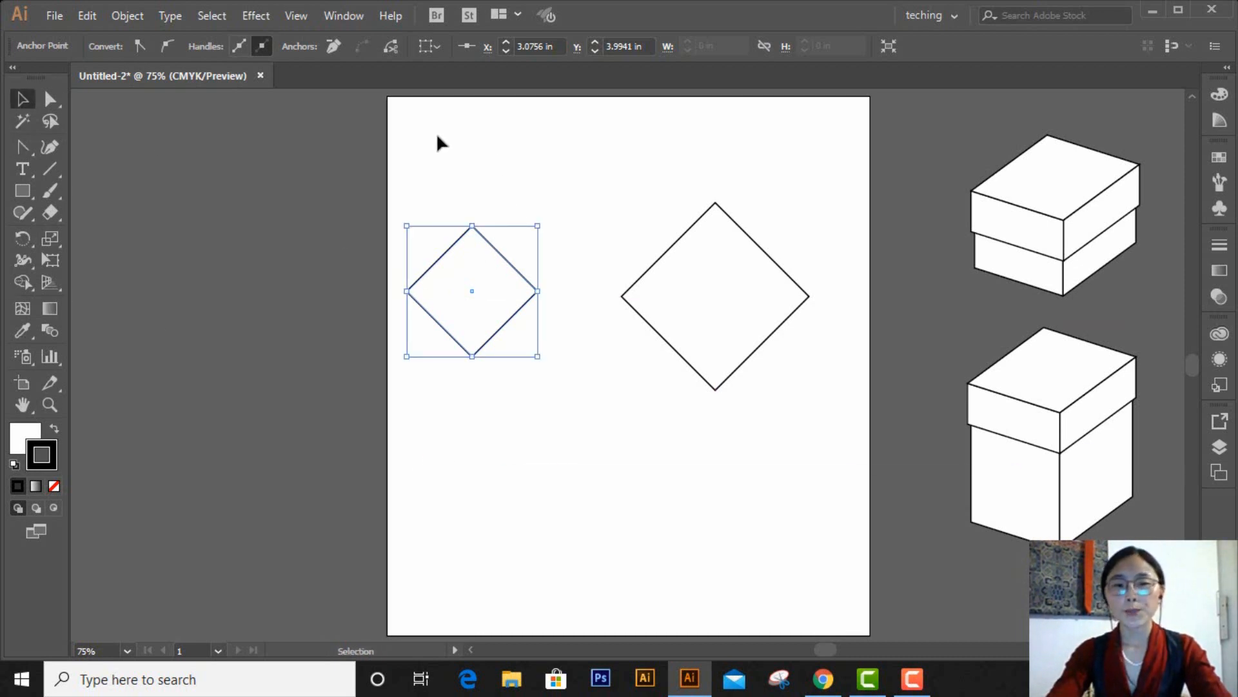
drag(437, 137, 792, 361)
key(Delete)
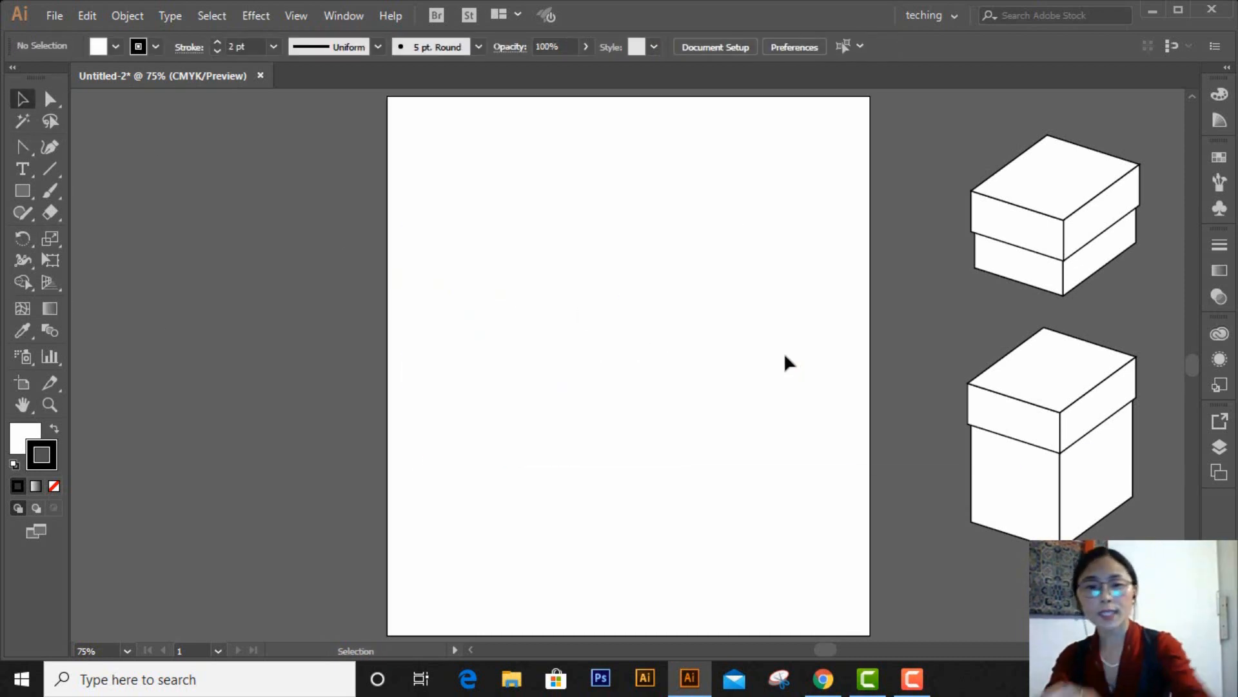
Draw a trial circle about 3.46 in across and replace it with an upright ellipse about 3.41 in wide and 5.04 in tall.
click(29, 194)
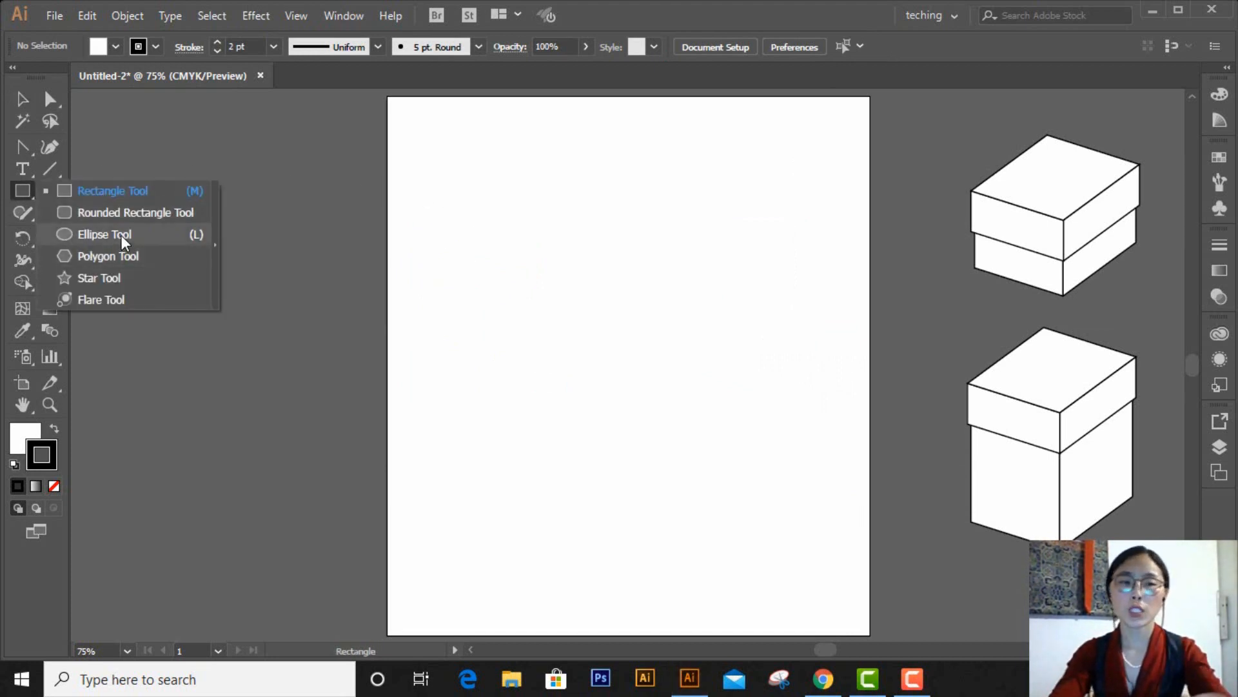
click(122, 235)
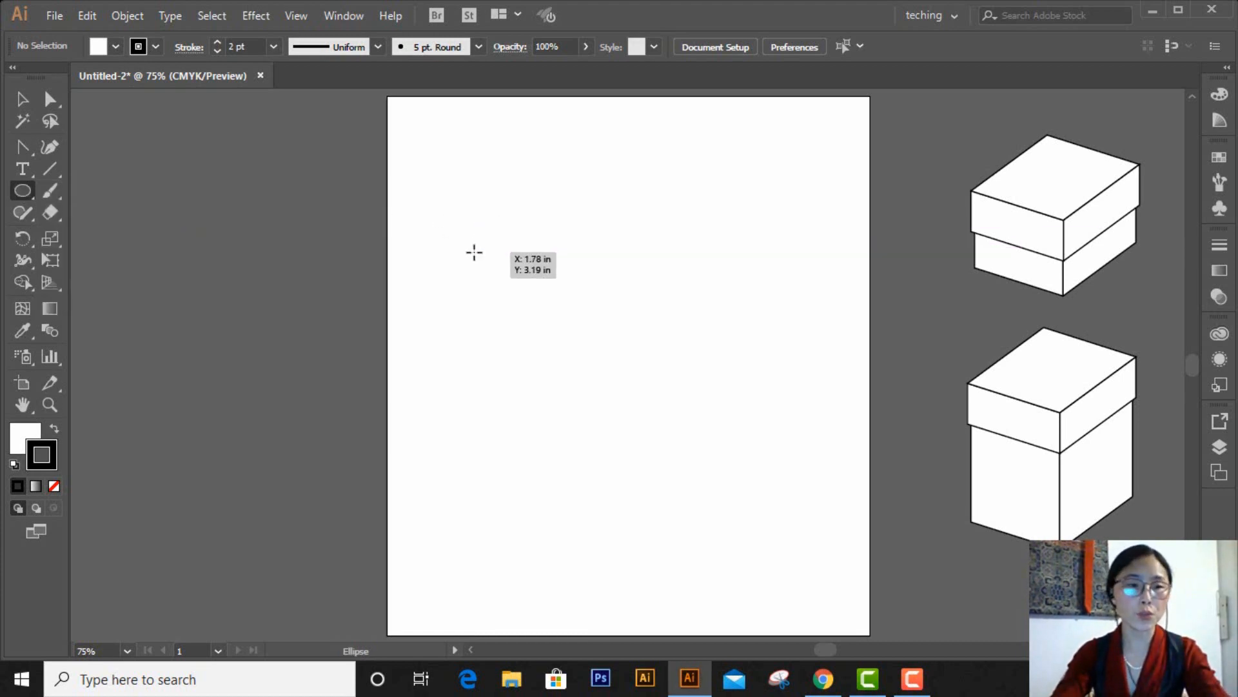
drag(441, 243, 562, 414)
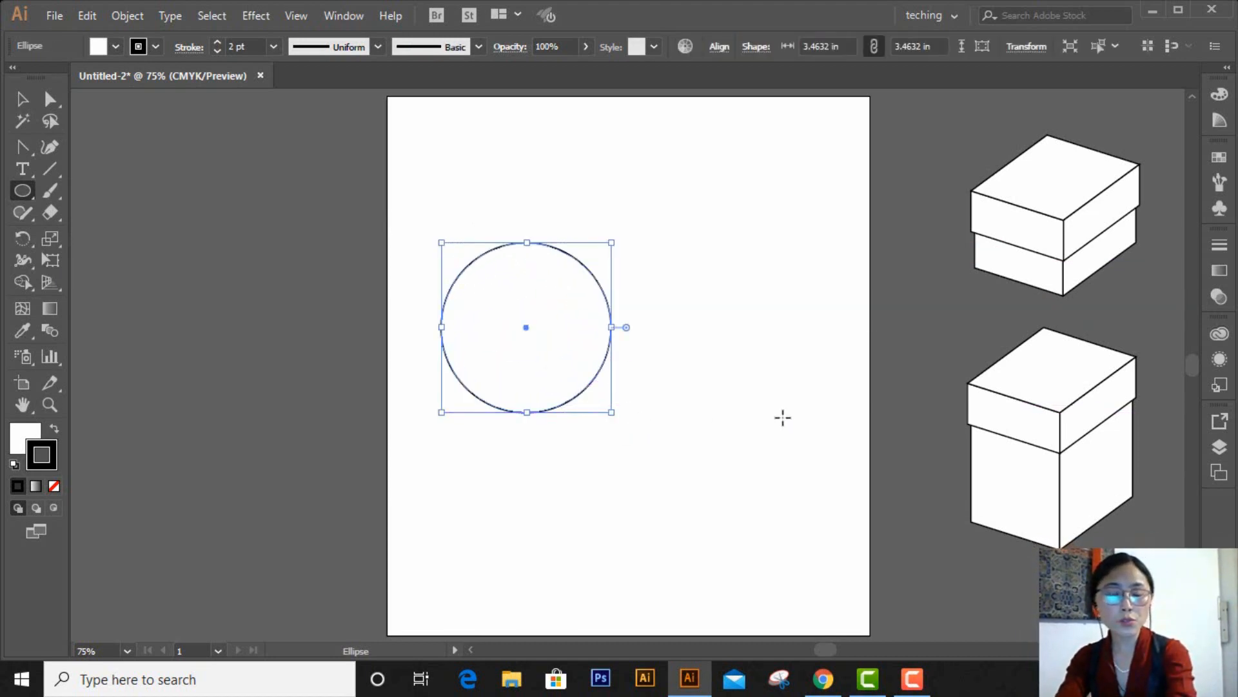
key(Delete)
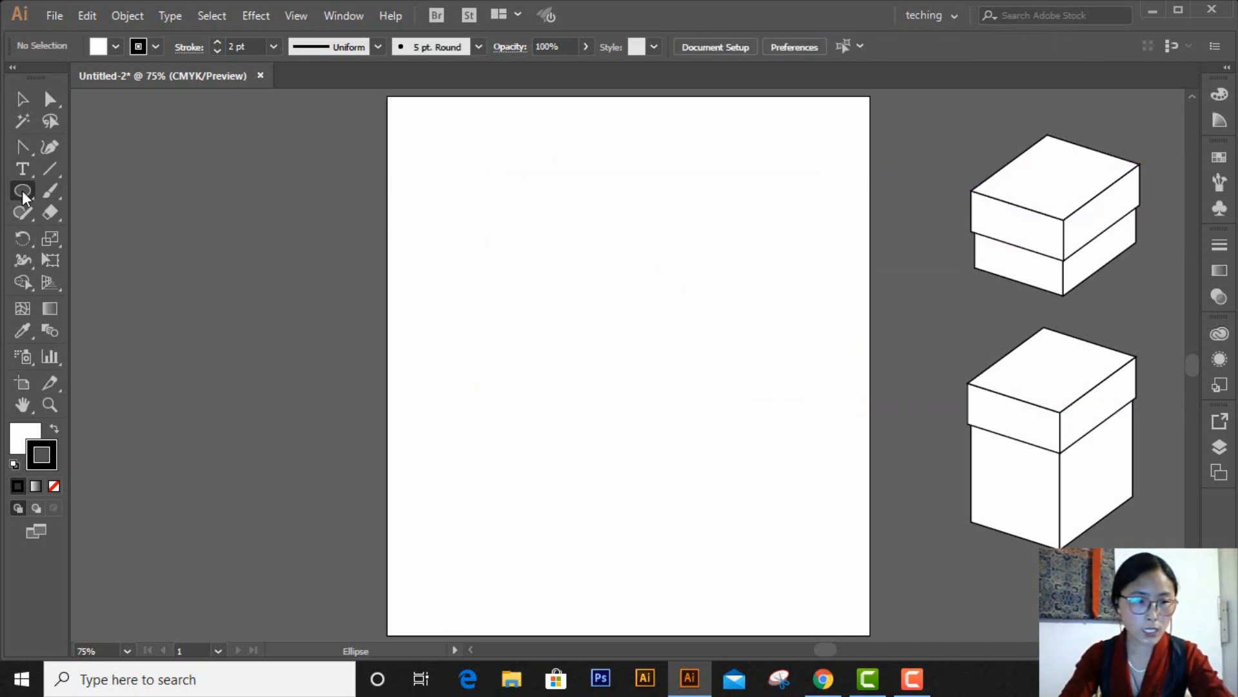
drag(536, 171, 703, 418)
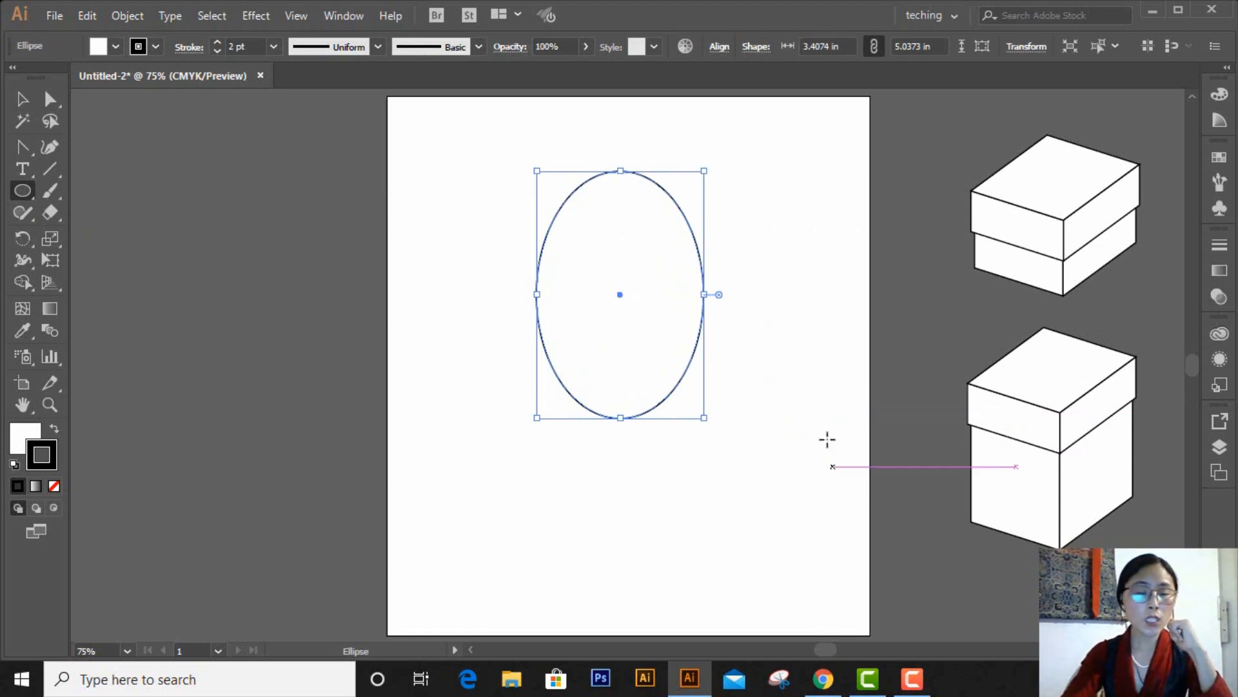
Shape the ellipse into an egg by moving its two side anchors straight down together with the Direct Selection tool.
click(51, 103)
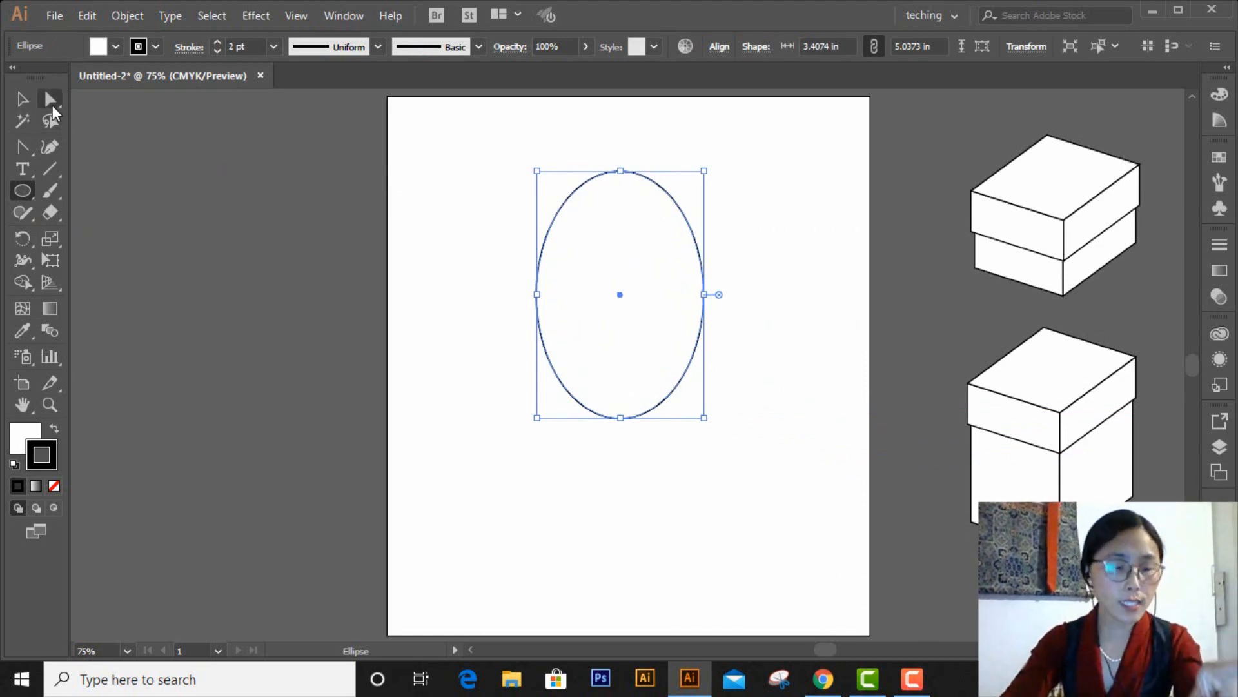
click(117, 101)
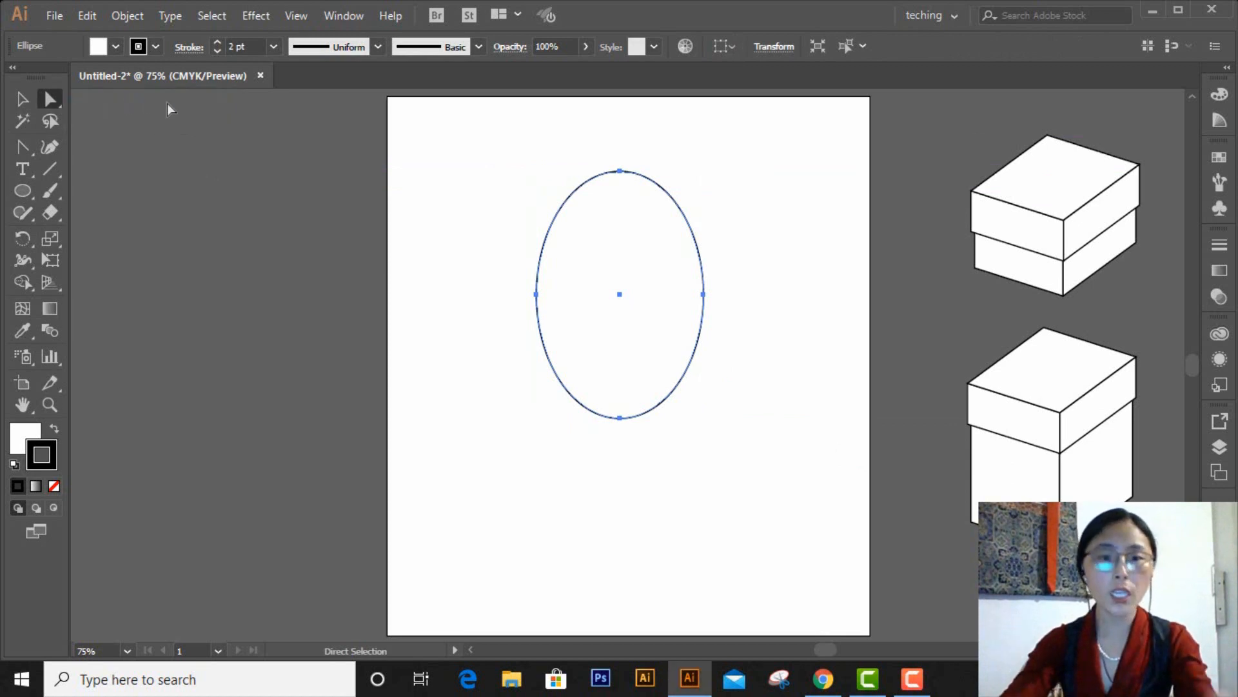
drag(464, 250, 758, 340)
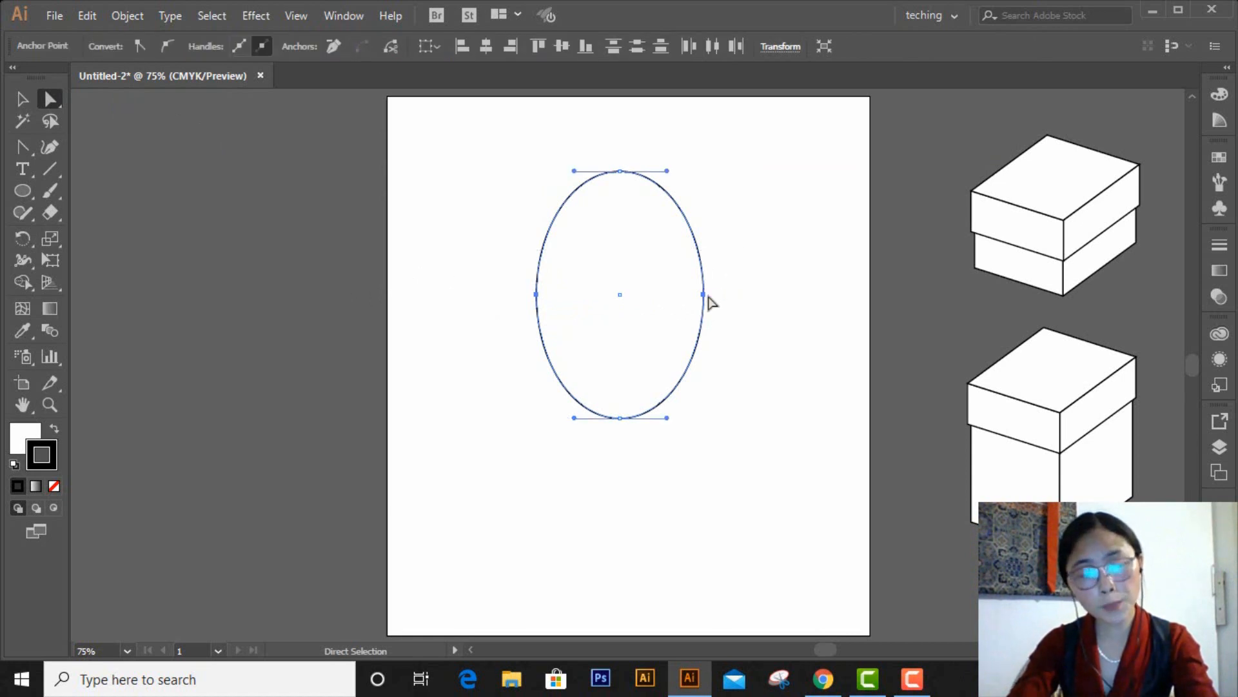
drag(706, 295, 714, 353)
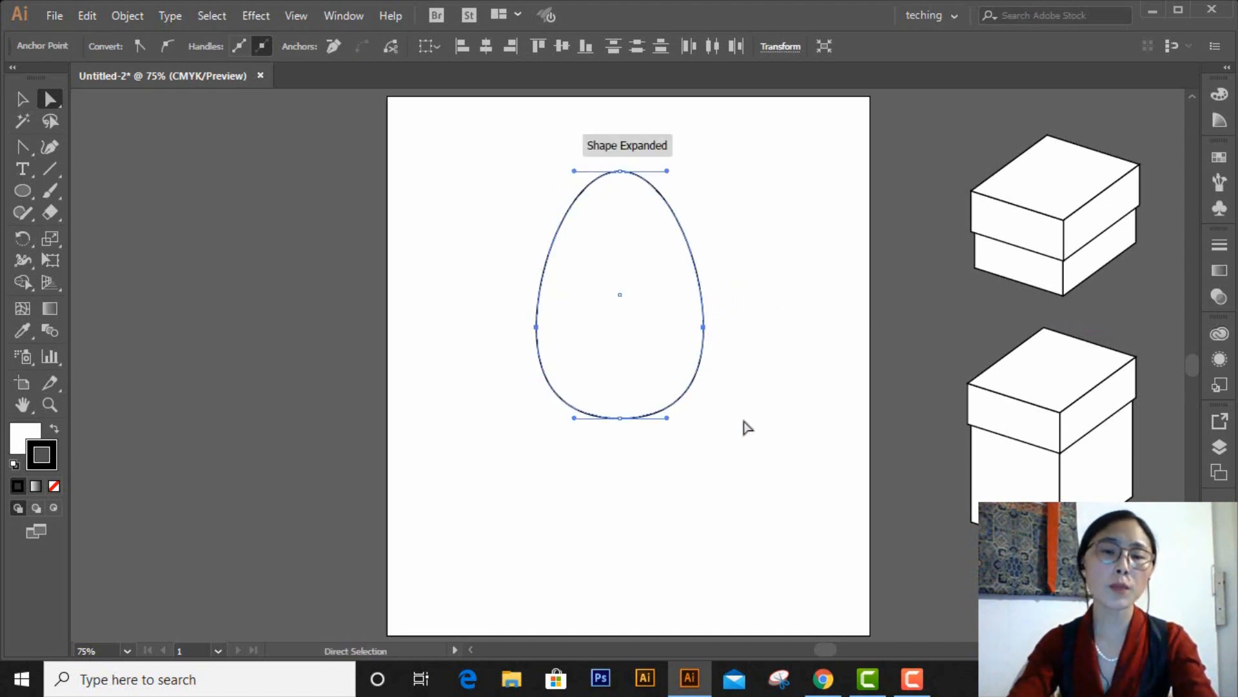
click(747, 427)
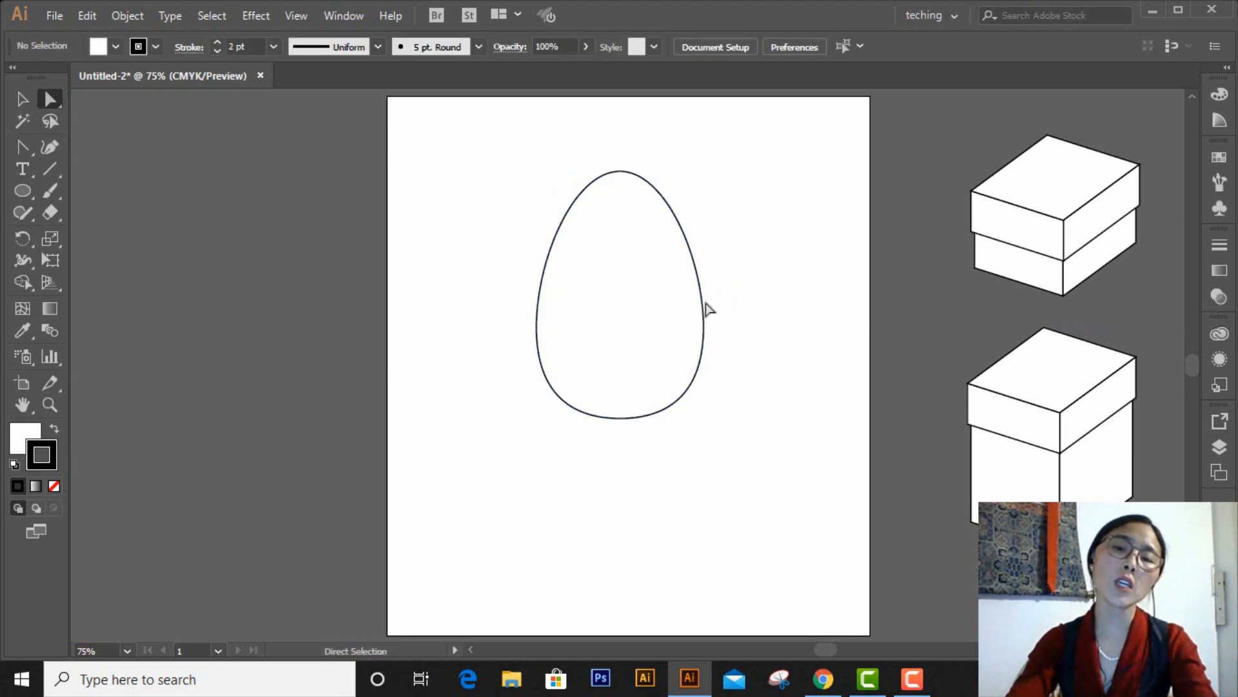
Try shifting the right-hand curve of the egg slightly with the Direct Selection tool, and undo it.
mouse_move(707, 312)
mouse_down()
mouse_move(663, 323)
mouse_move(691, 310)
mouse_move(708, 323)
mouse_up()
key(ctrl)
key(ctrl+z)
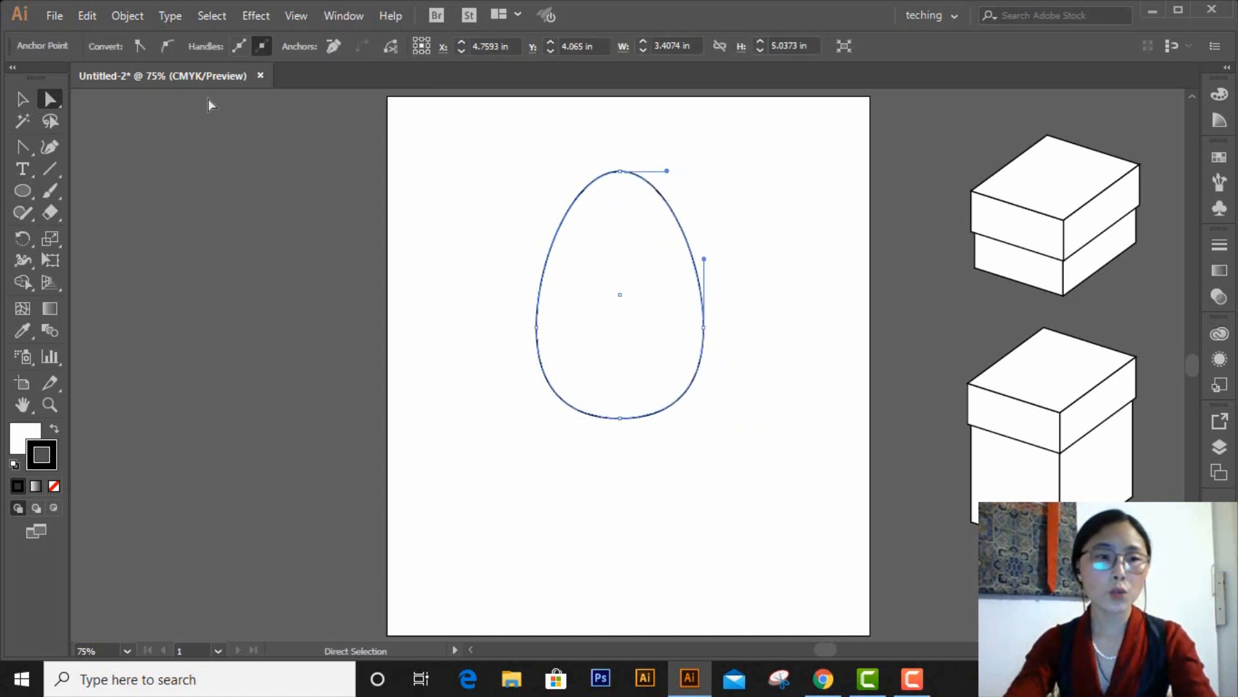
Move the whole egg off the artboard to its left side.
key(v)
drag(470, 185, 700, 345)
drag(614, 309, 221, 322)
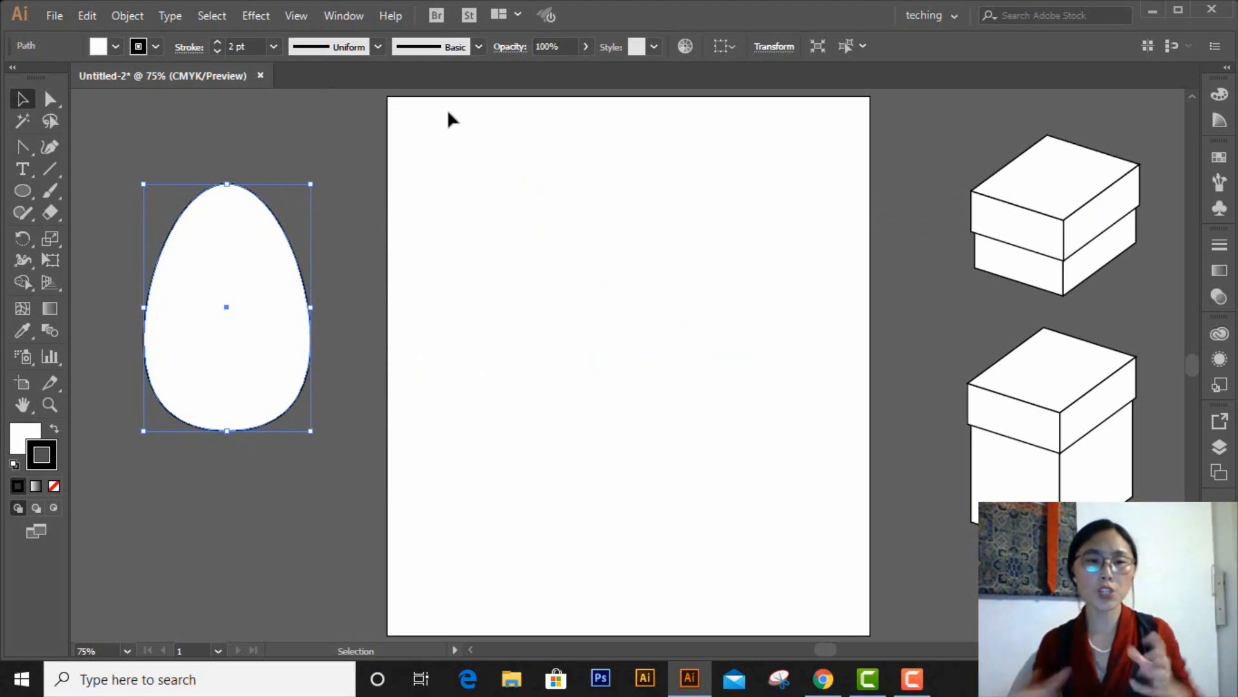
Draw a rectangle slightly taller than wide in the middle of the empty artboard.
click(22, 190)
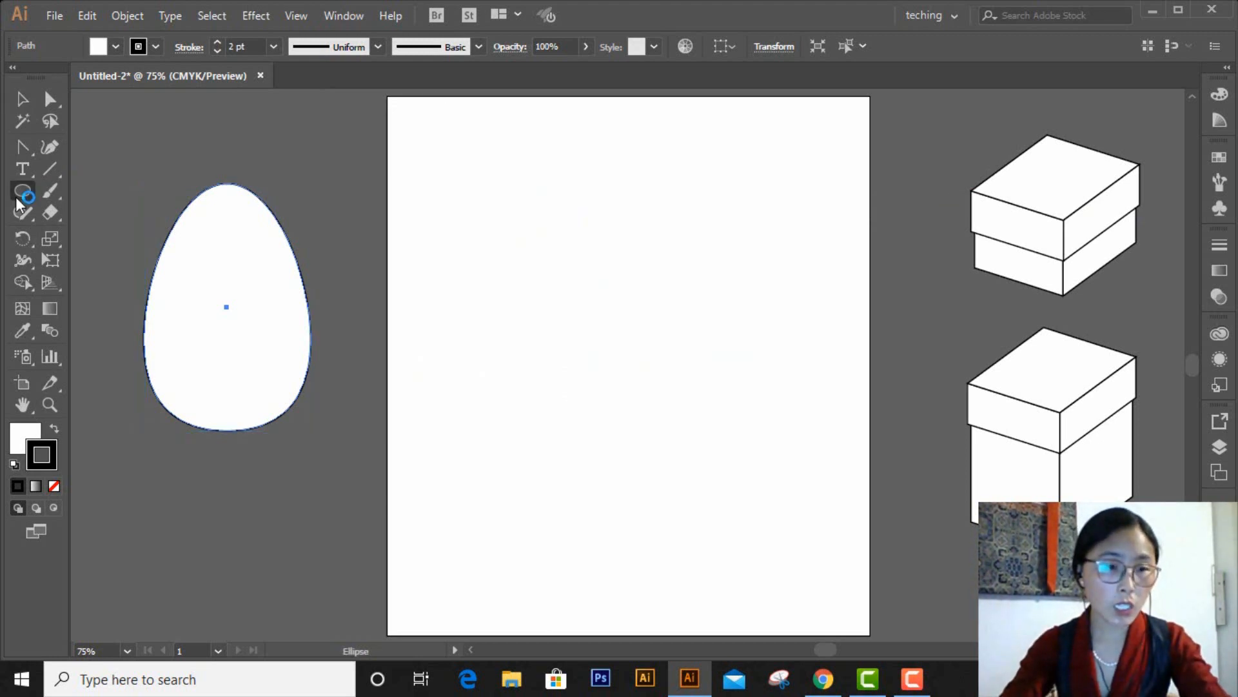
click(110, 190)
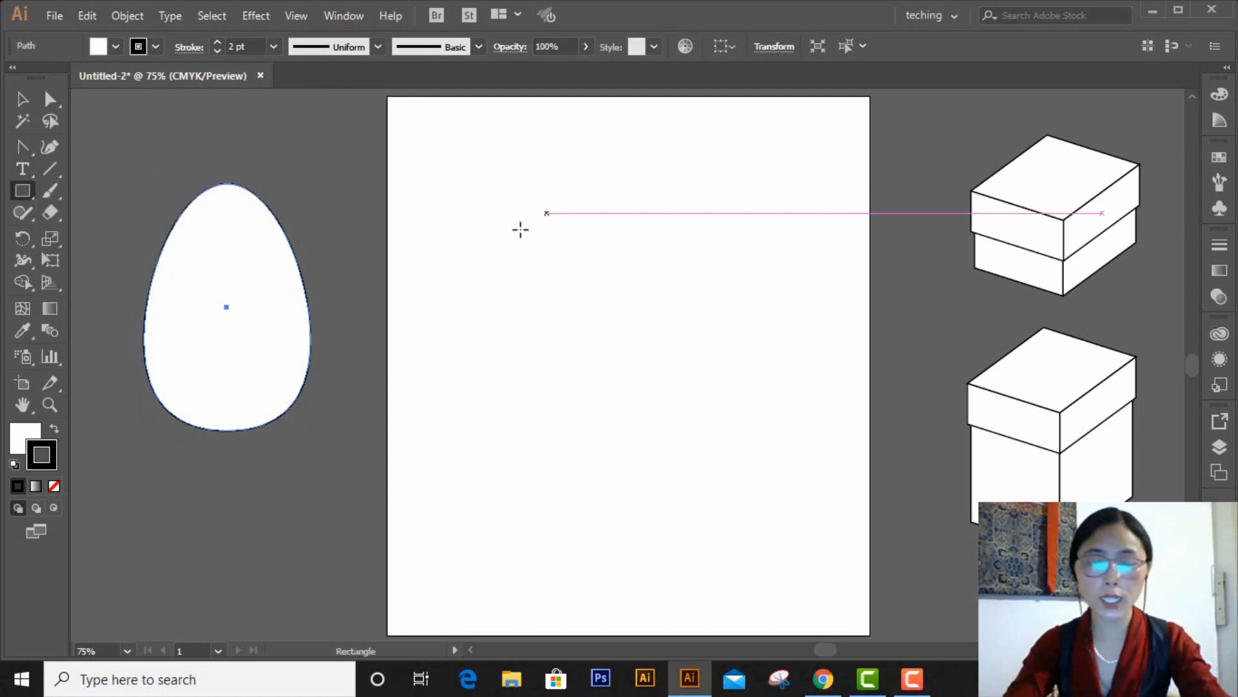
drag(515, 212, 714, 443)
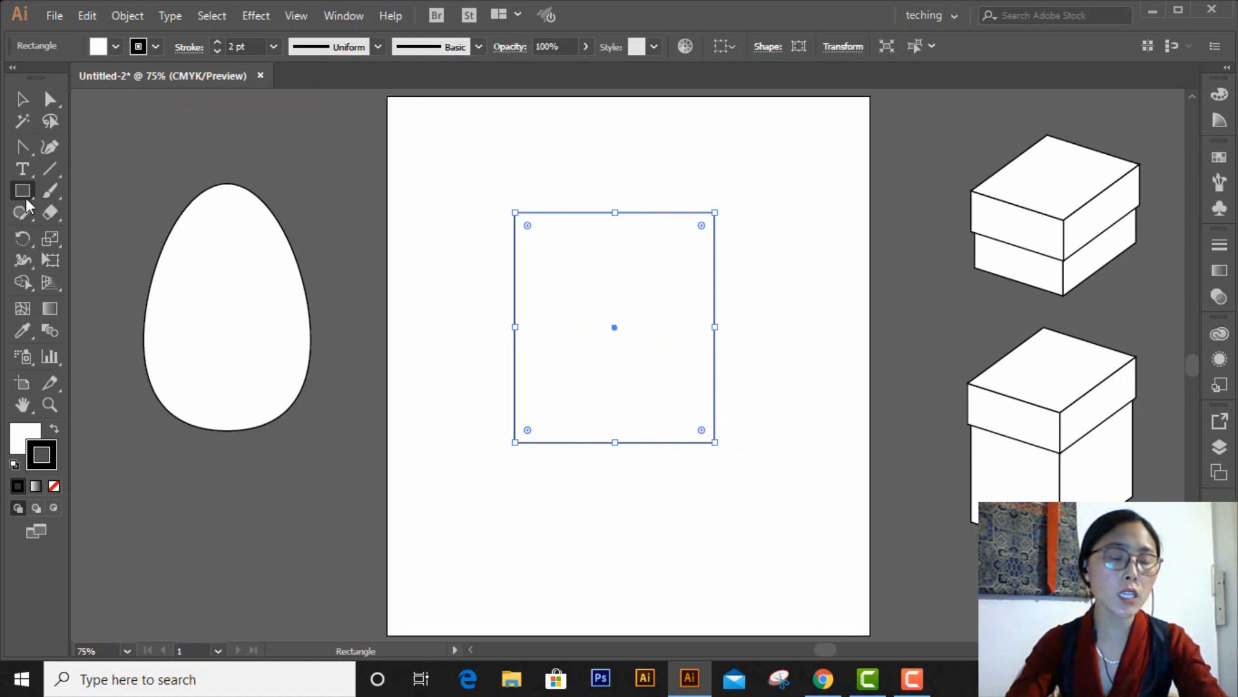
Add an anchor point at the midpoint of the rectangle's top edge with the Pen tool.
click(32, 153)
click(32, 153)
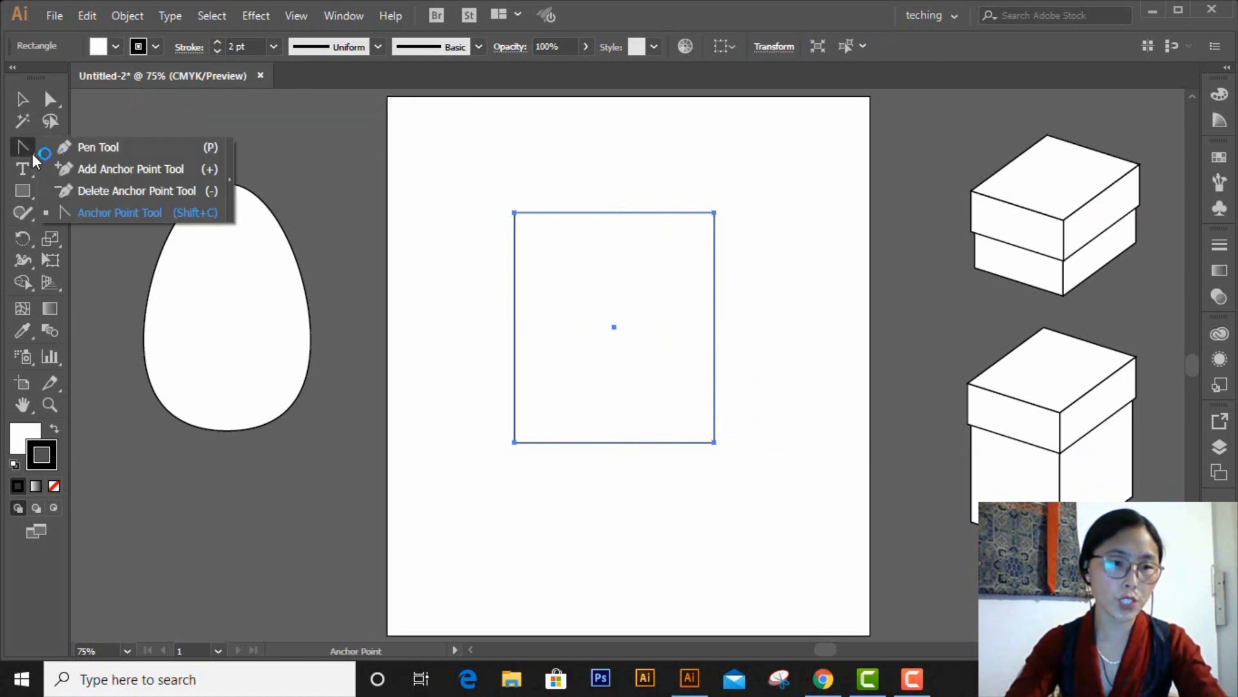
click(83, 149)
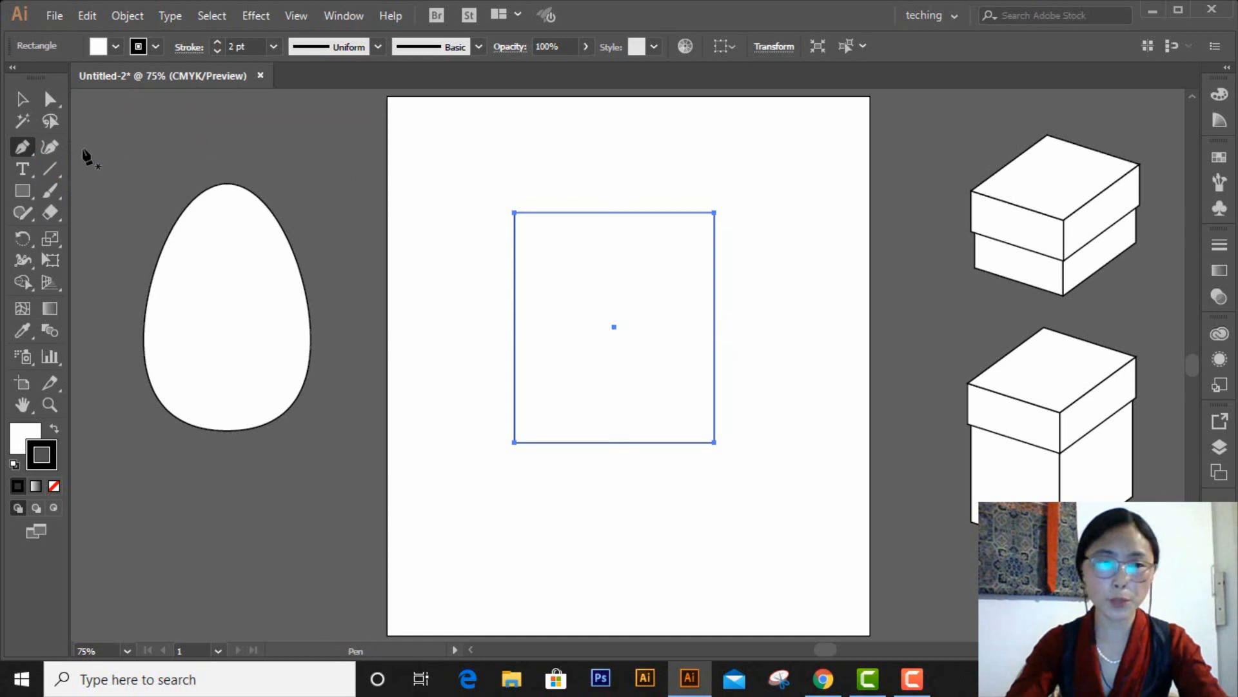
click(614, 214)
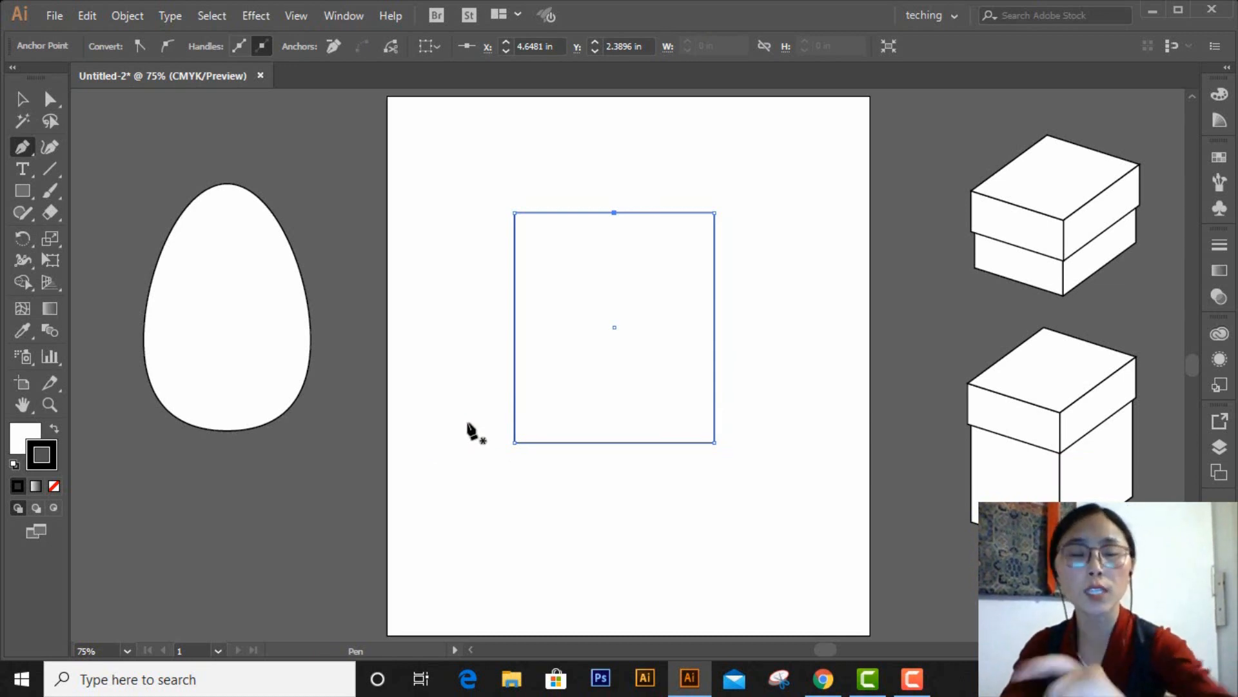
click(21, 148)
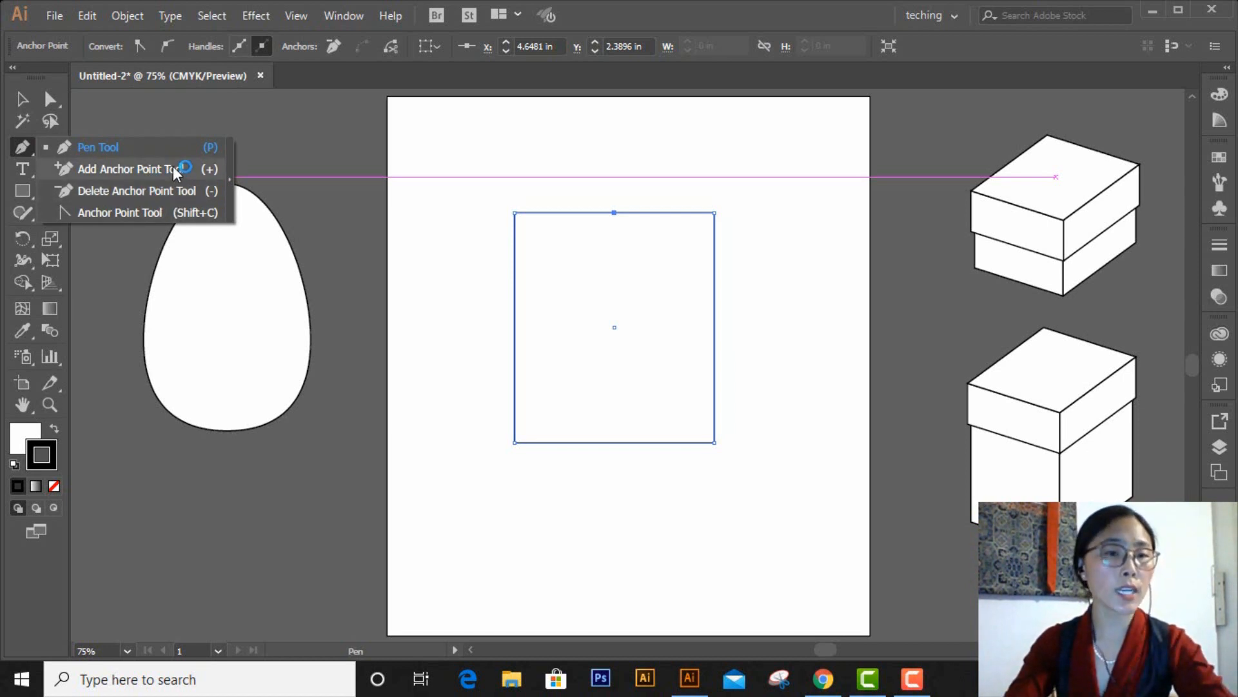
Try deleting the rectangle's top-left corner anchor and adding an anchor on its bottom edge with the Pen tool, undoing each edit.
click(136, 169)
click(111, 149)
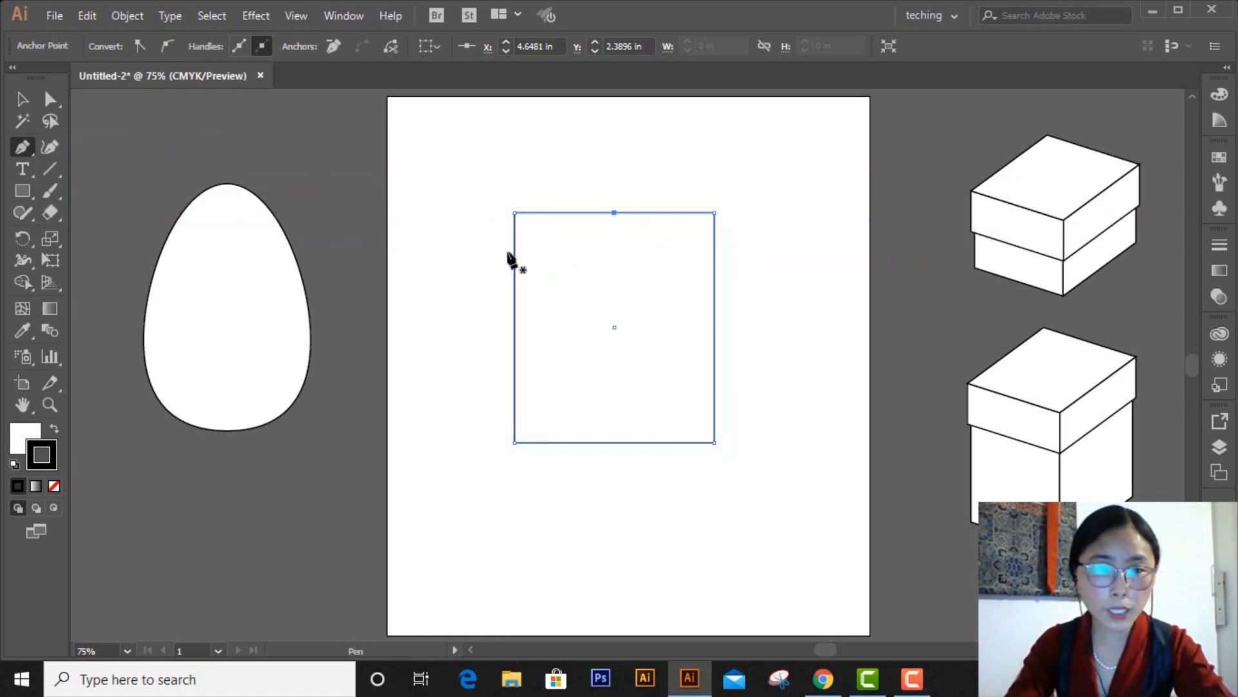
click(514, 213)
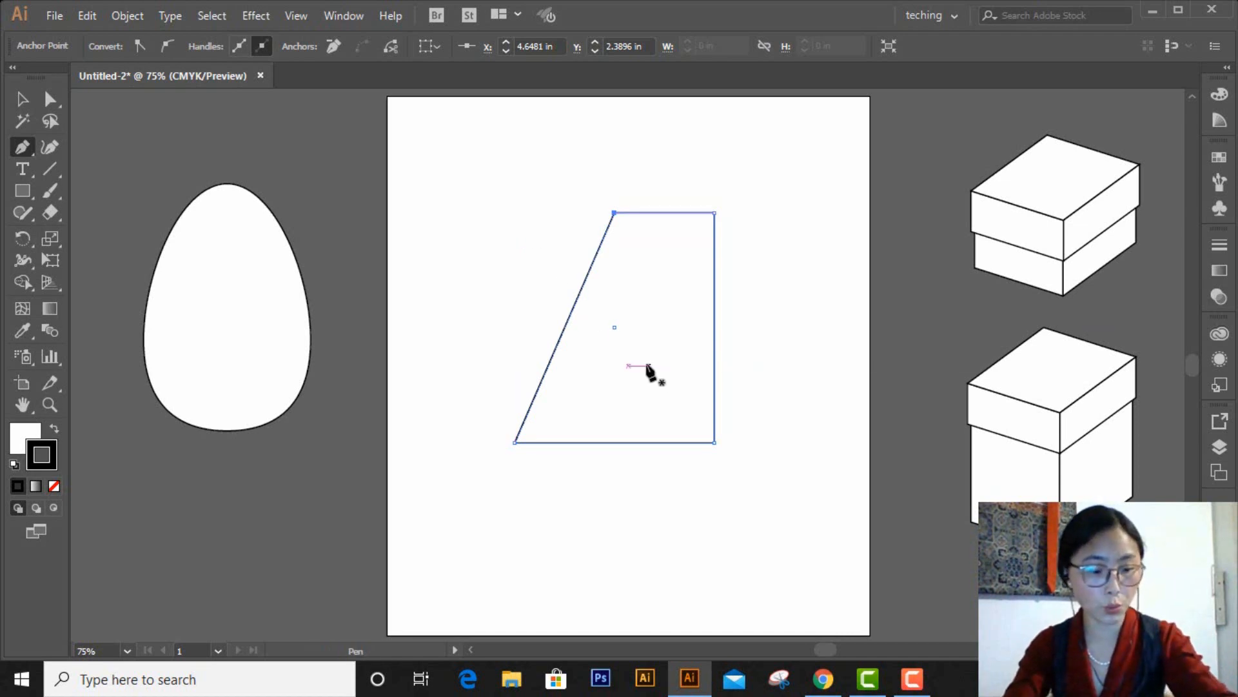
key(ctrl+z)
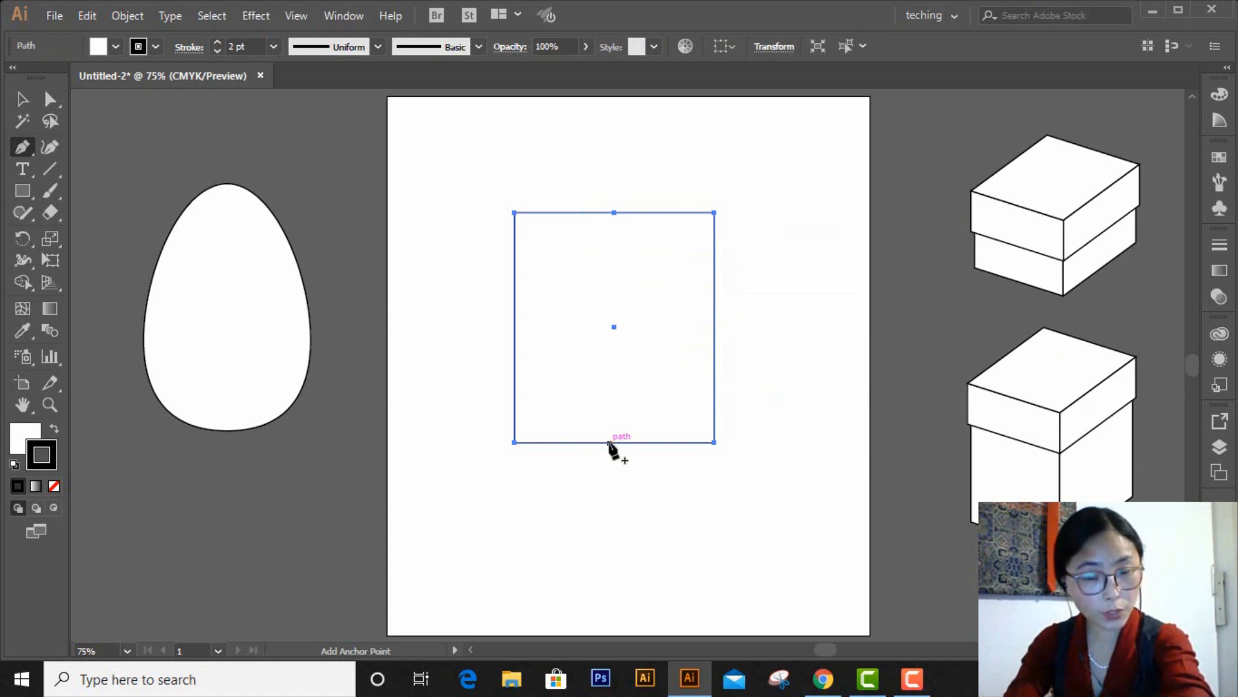
click(609, 442)
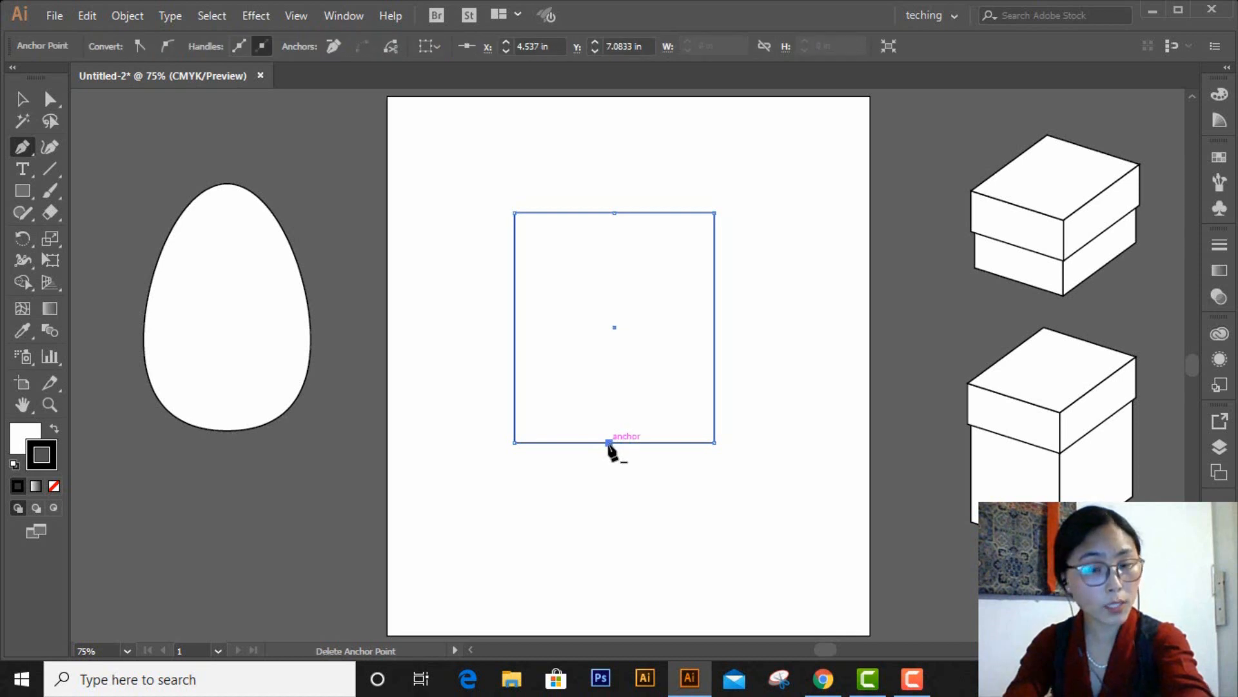
key(ctrl+z)
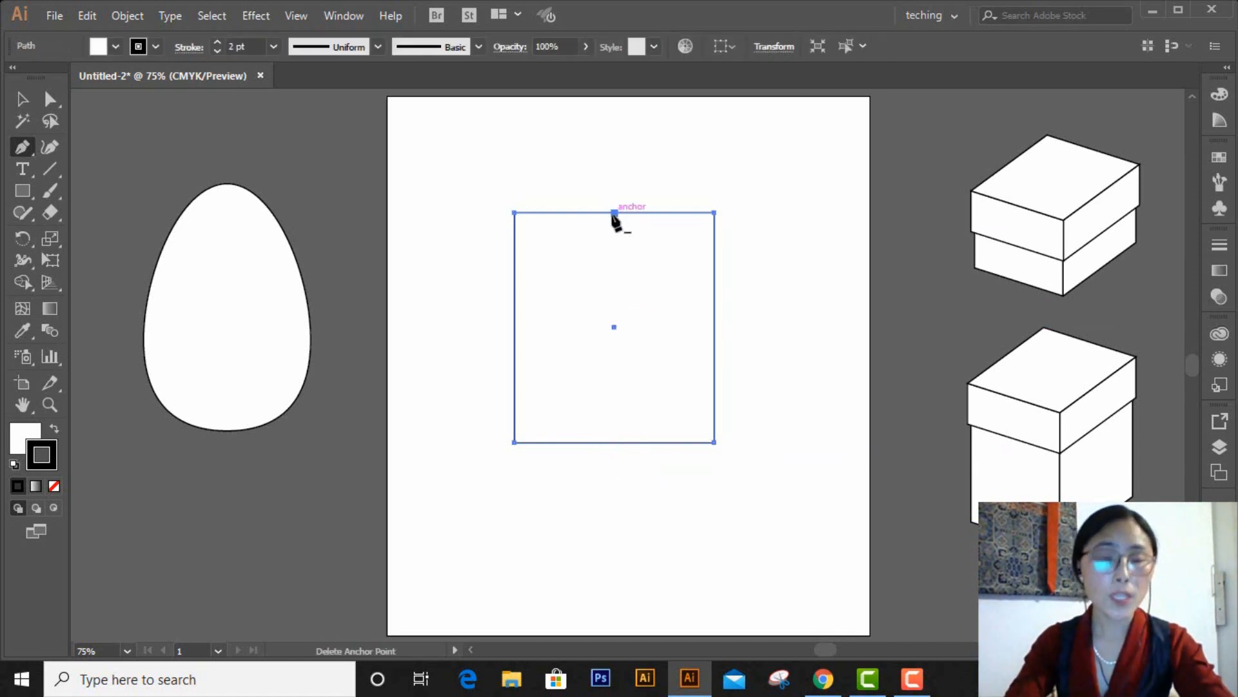
Raise the rectangle's top-middle anchor point straight up with the Direct Selection tool to form a pointed, house-like peak.
click(51, 102)
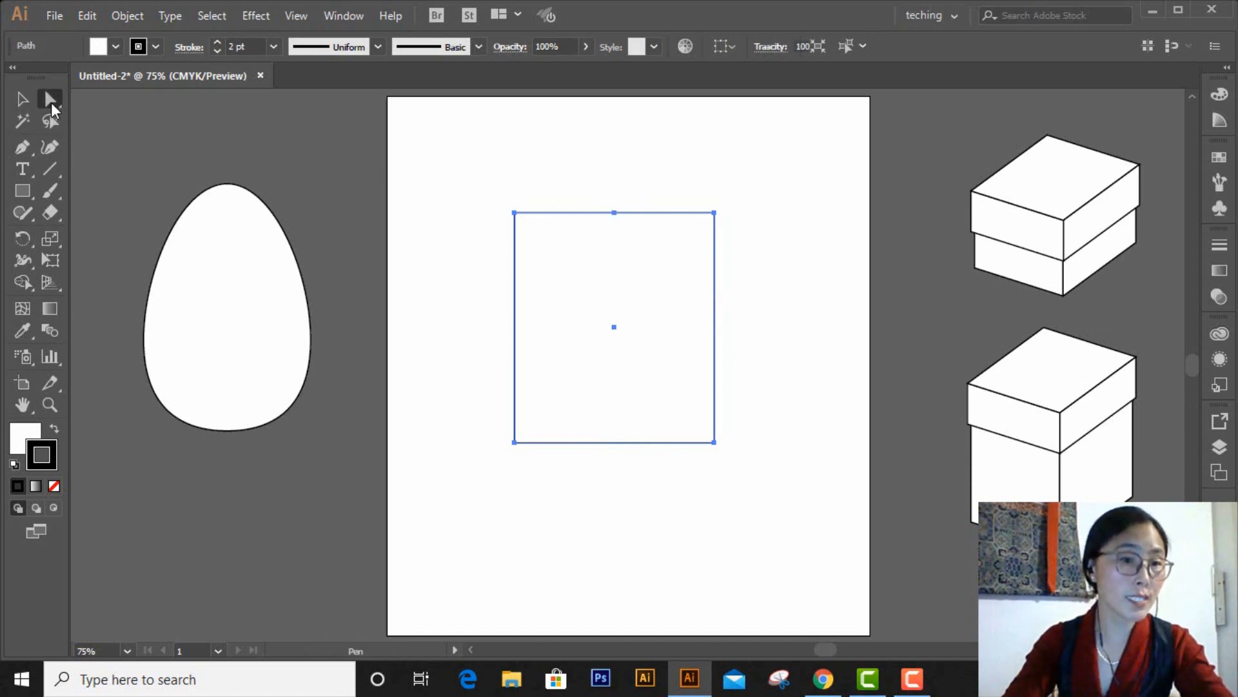
click(614, 213)
drag(614, 211, 615, 142)
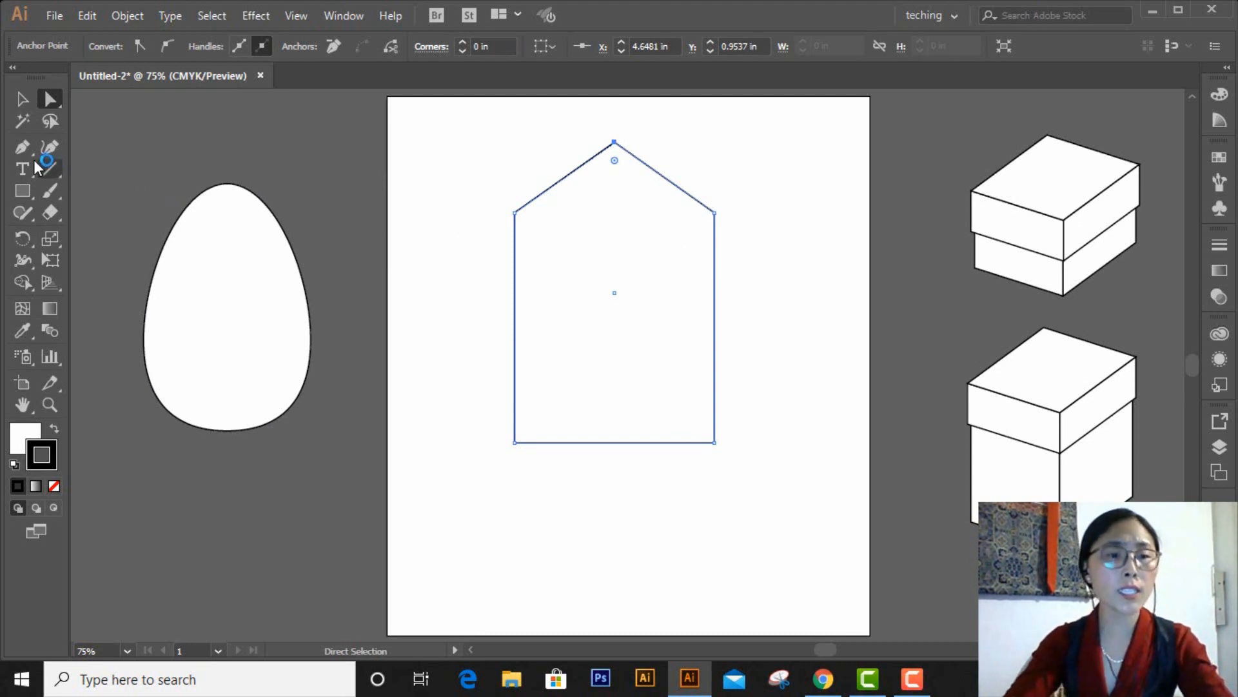
Convert the peak anchor into a smooth point with horizontal handles using the Anchor Point tool to form a rounded arch, and deselect it.
key(p)
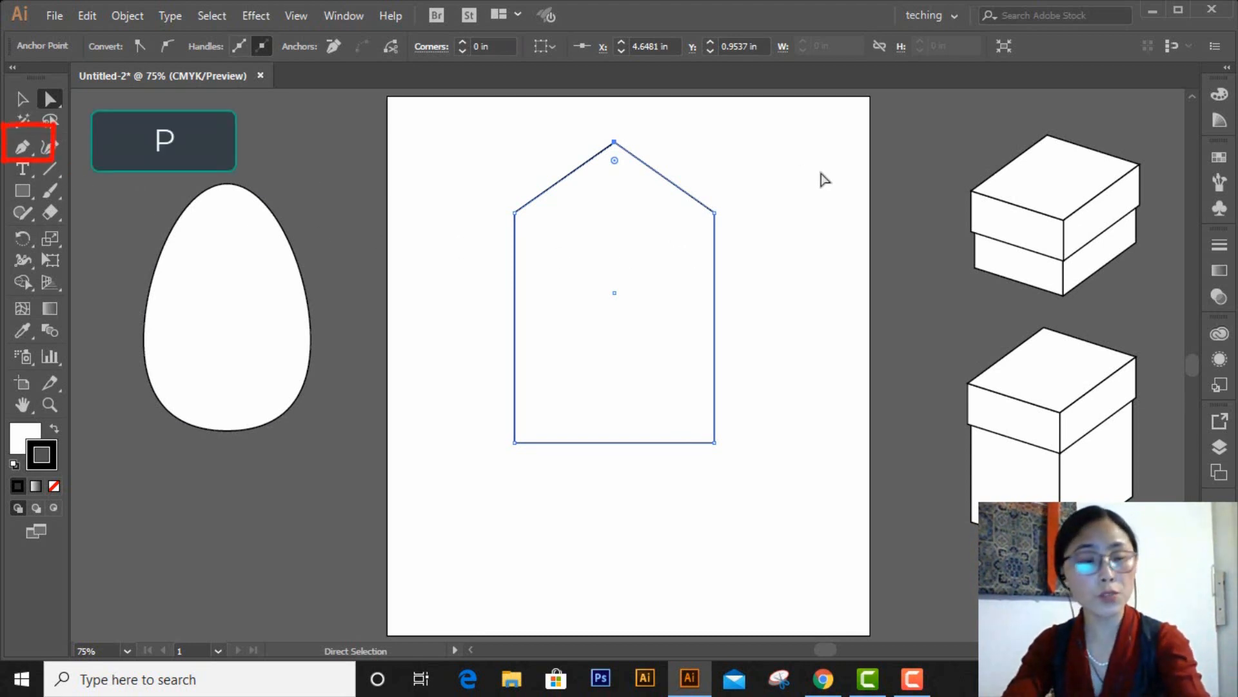
click(25, 150)
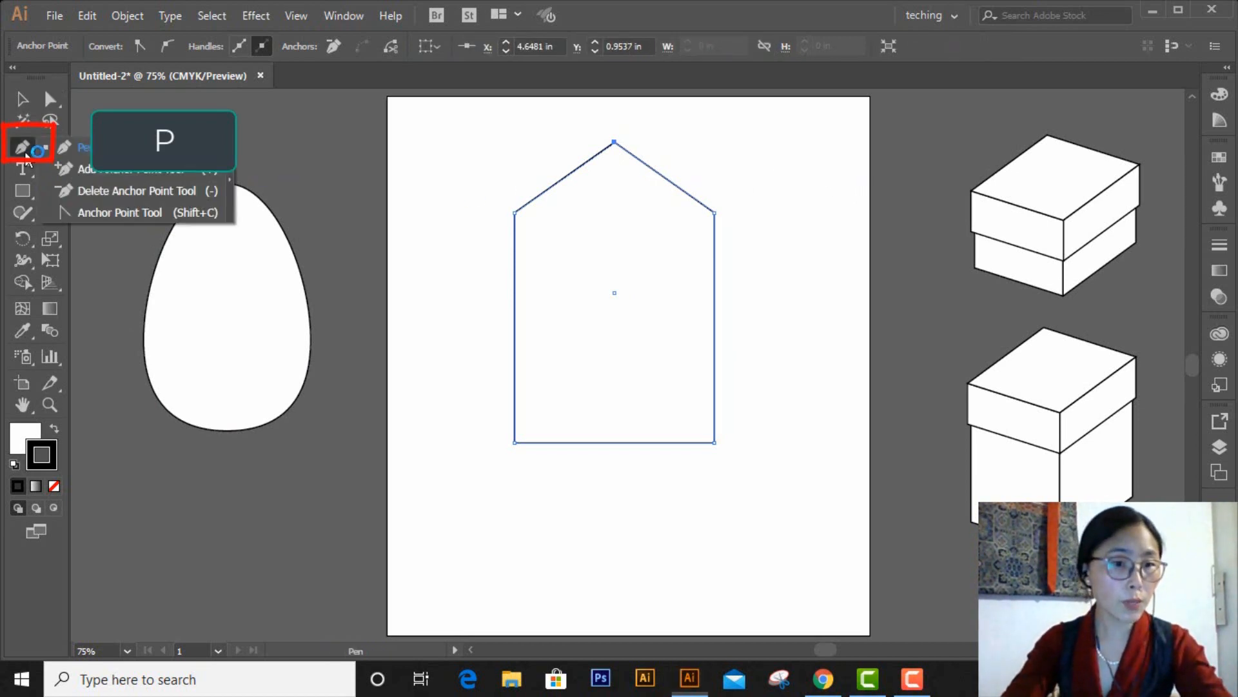
click(112, 211)
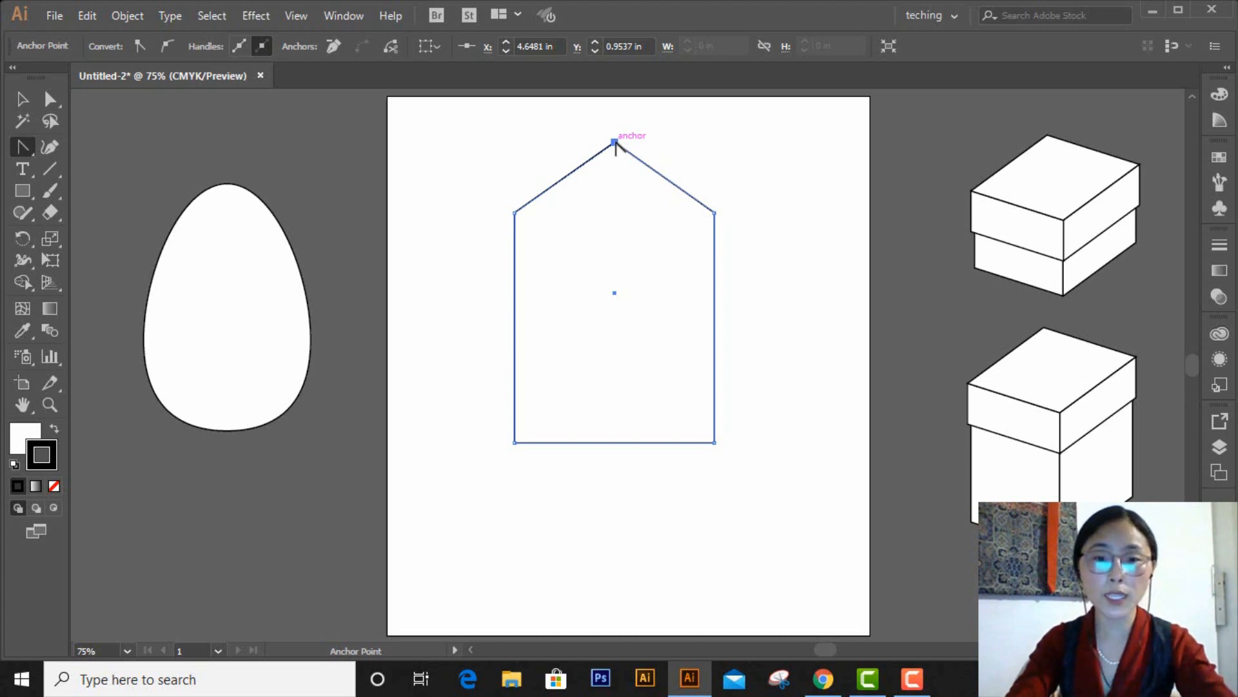
drag(614, 141, 706, 144)
key(v)
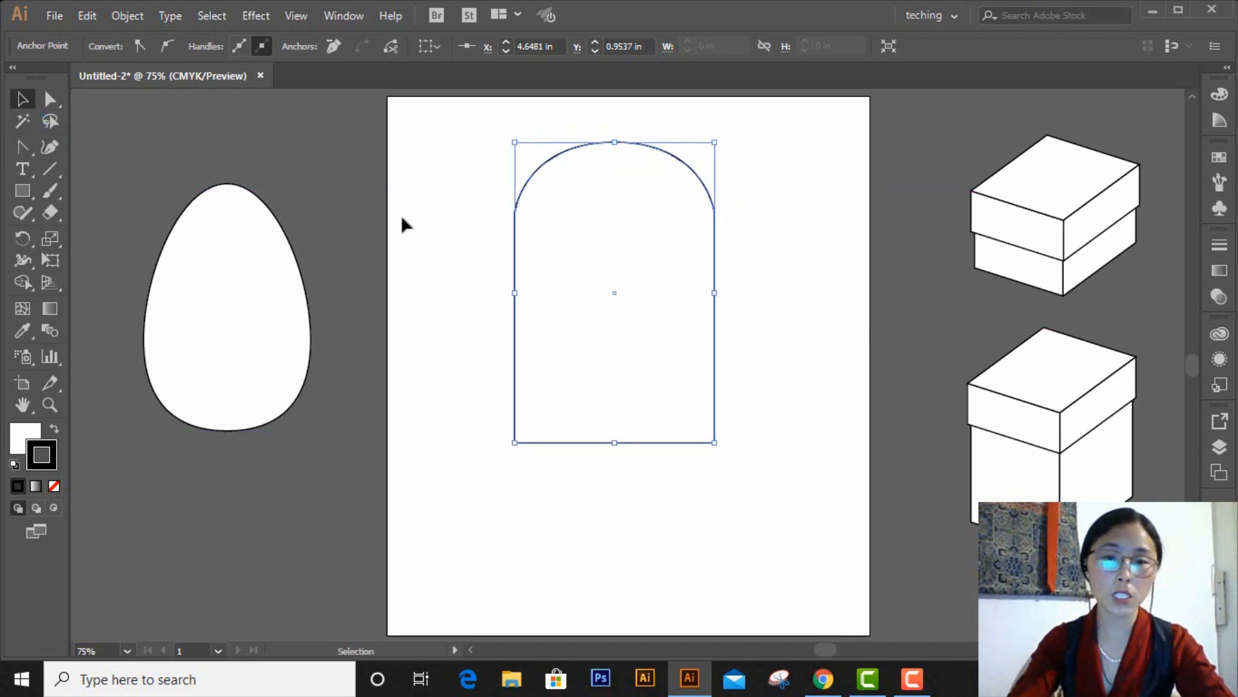
click(849, 363)
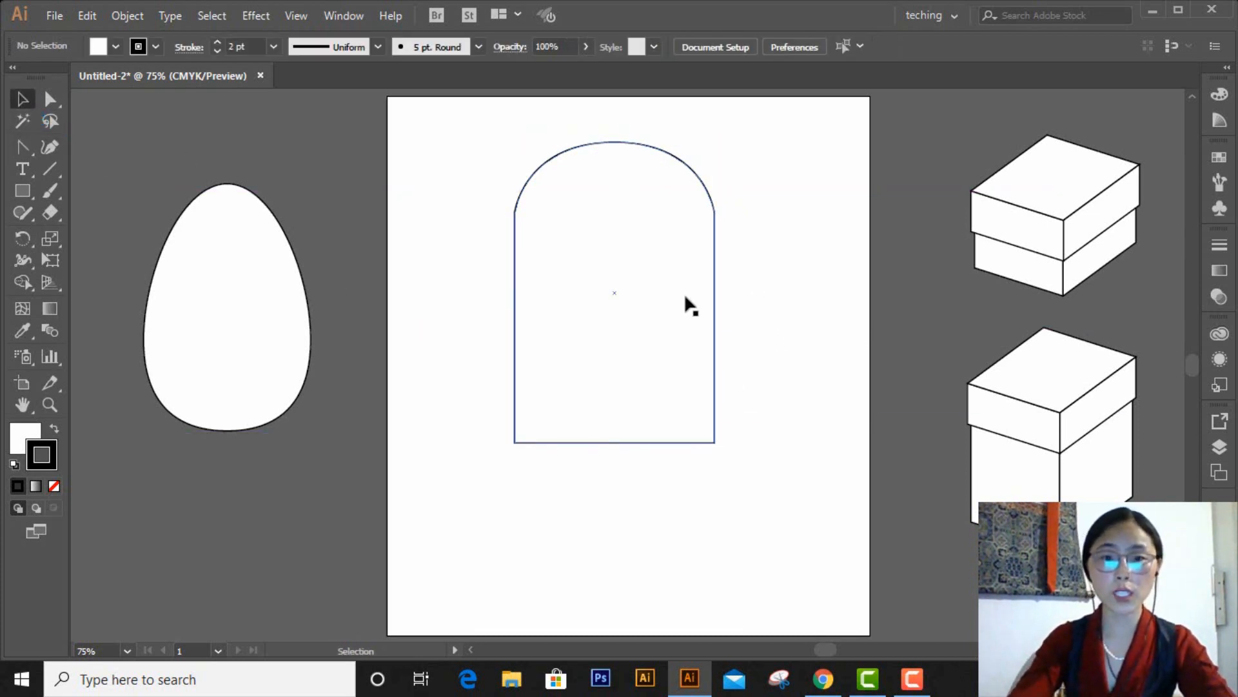
Scale the arch shape down proportionally and move it off the artboard to just below the egg.
click(543, 201)
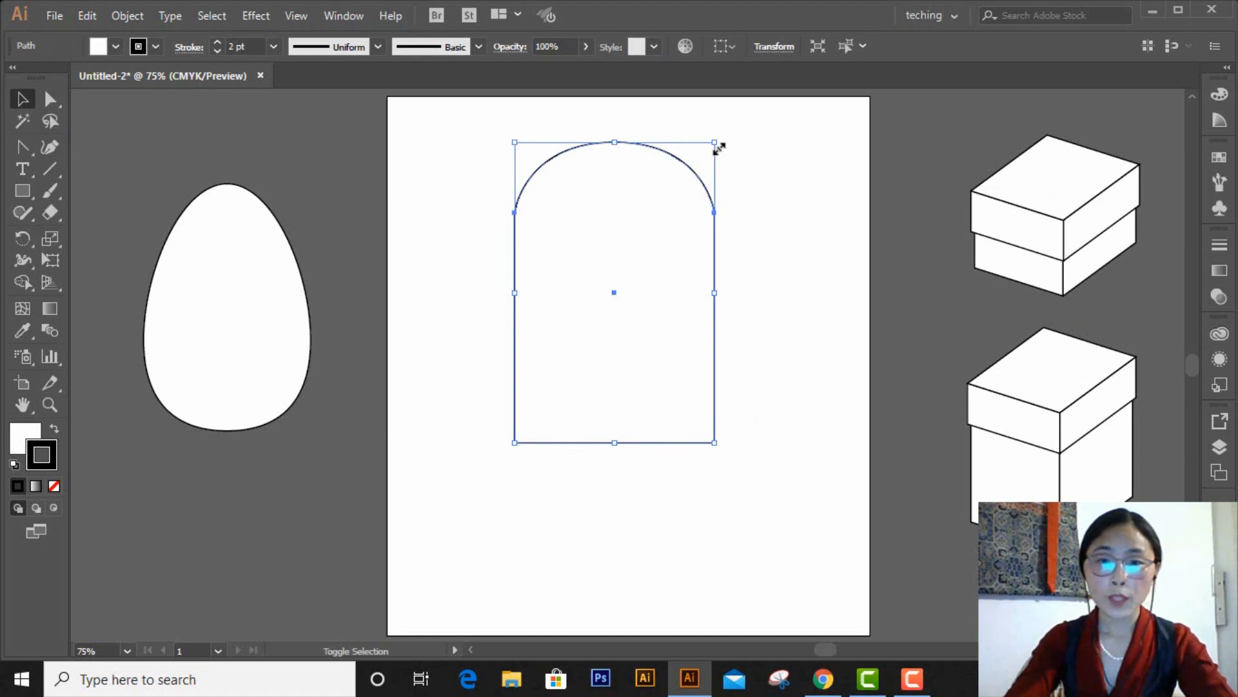
drag(716, 144, 652, 236)
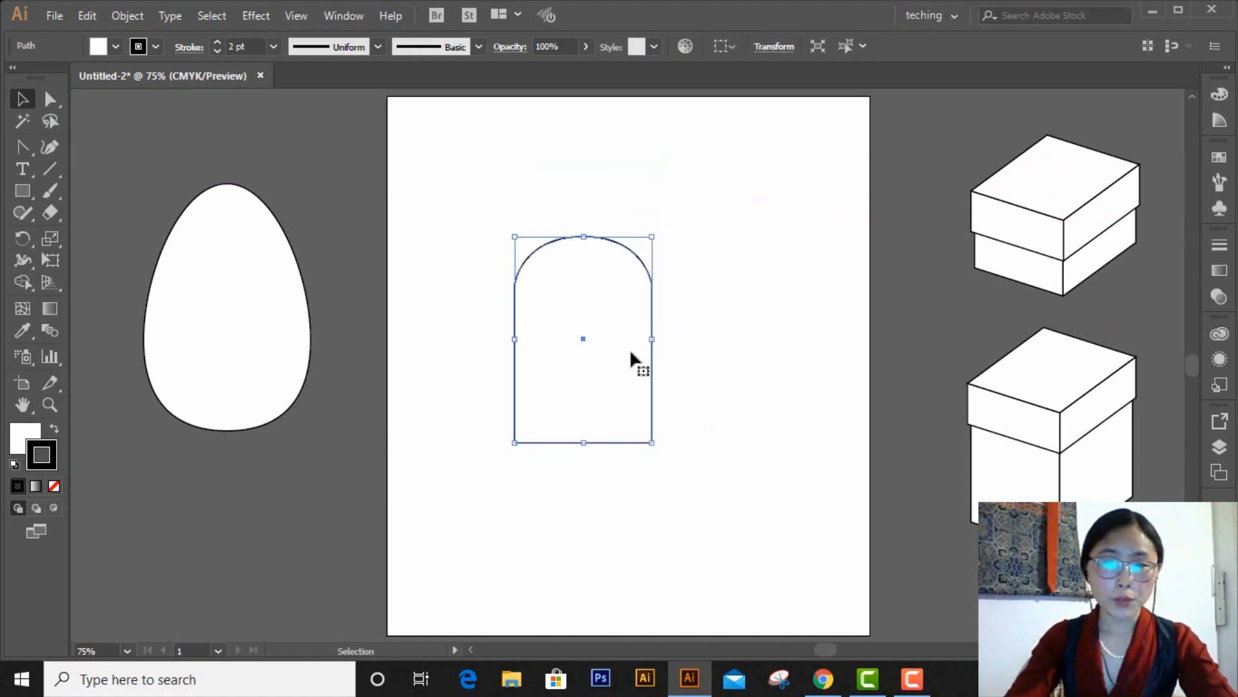
drag(610, 368, 453, 486)
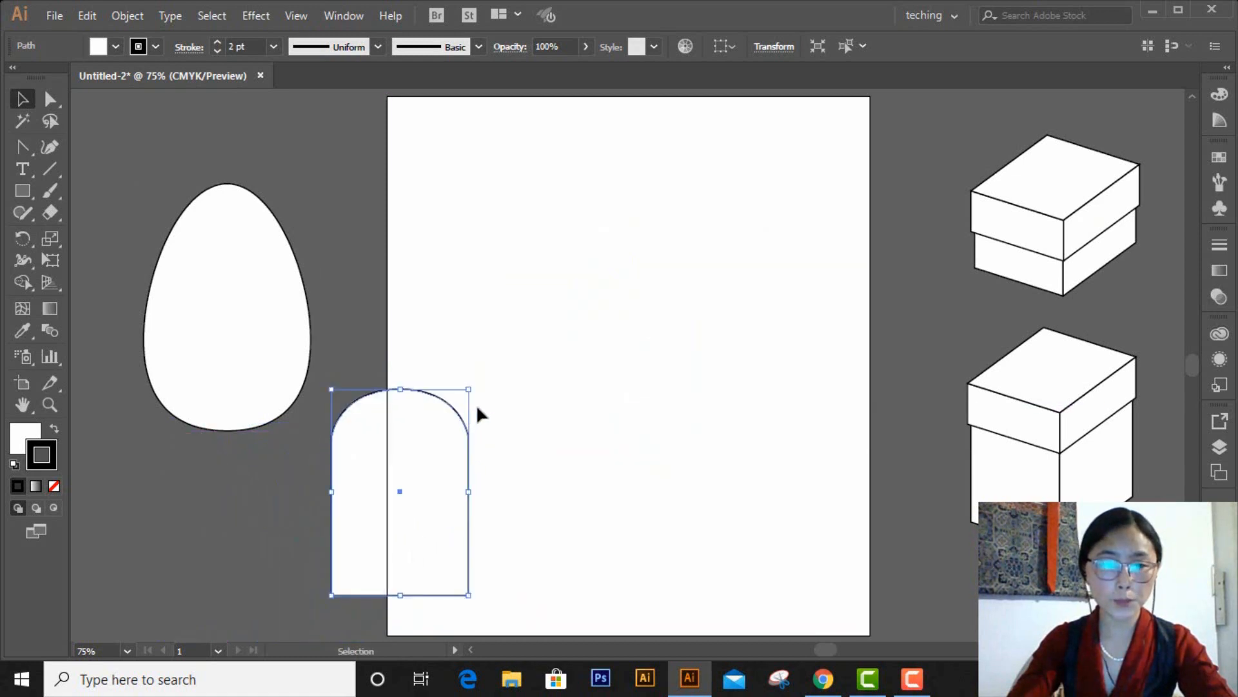
drag(470, 389, 429, 449)
drag(413, 508, 278, 525)
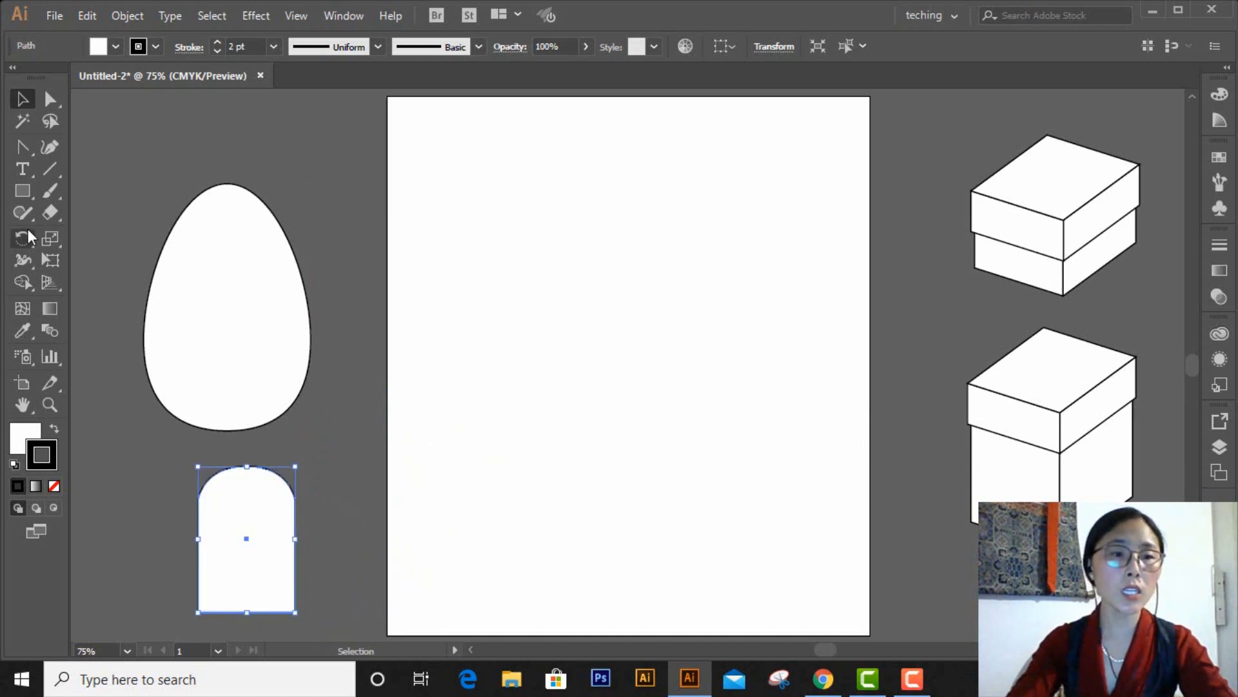
Draw a tall ellipse about 4.17 in wide and 6.39 in high in the middle of the artboard.
click(25, 189)
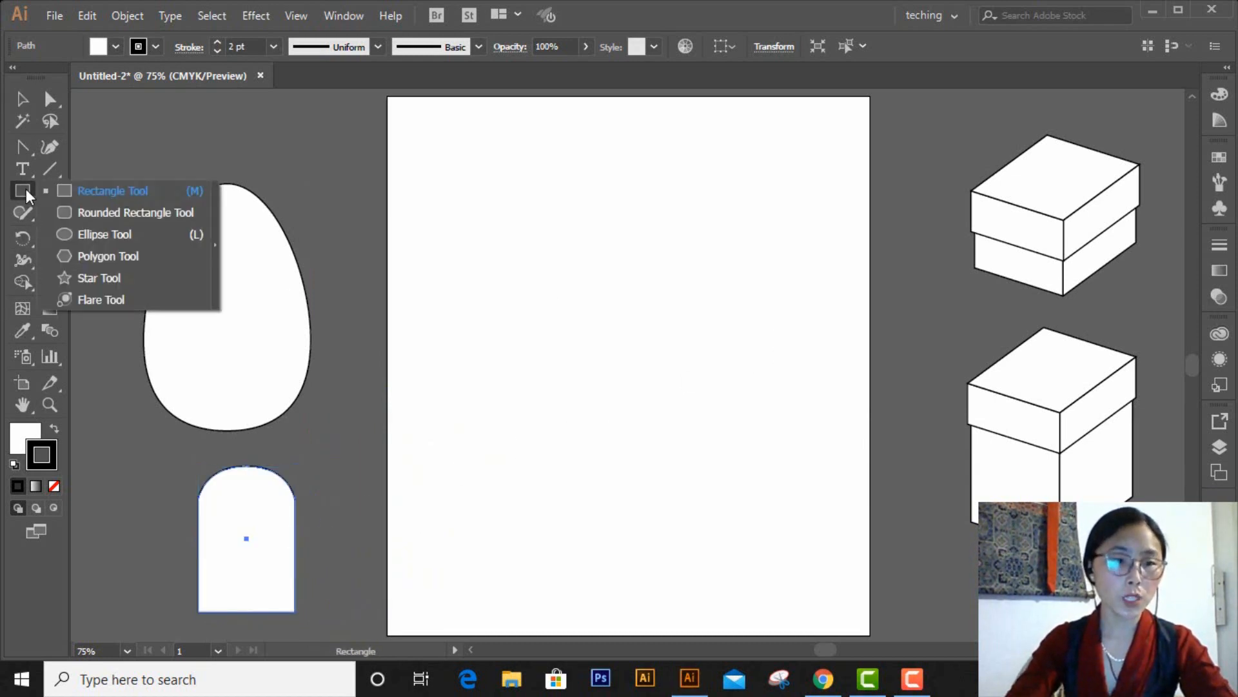
click(111, 237)
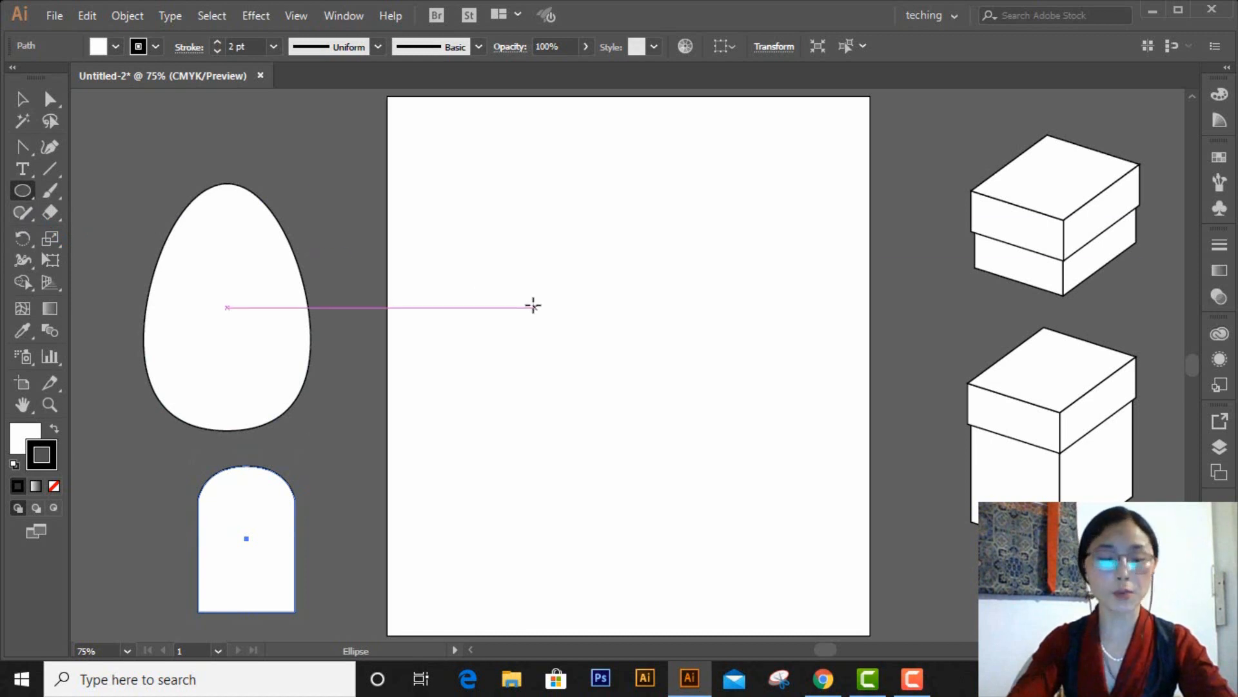
drag(519, 184, 723, 498)
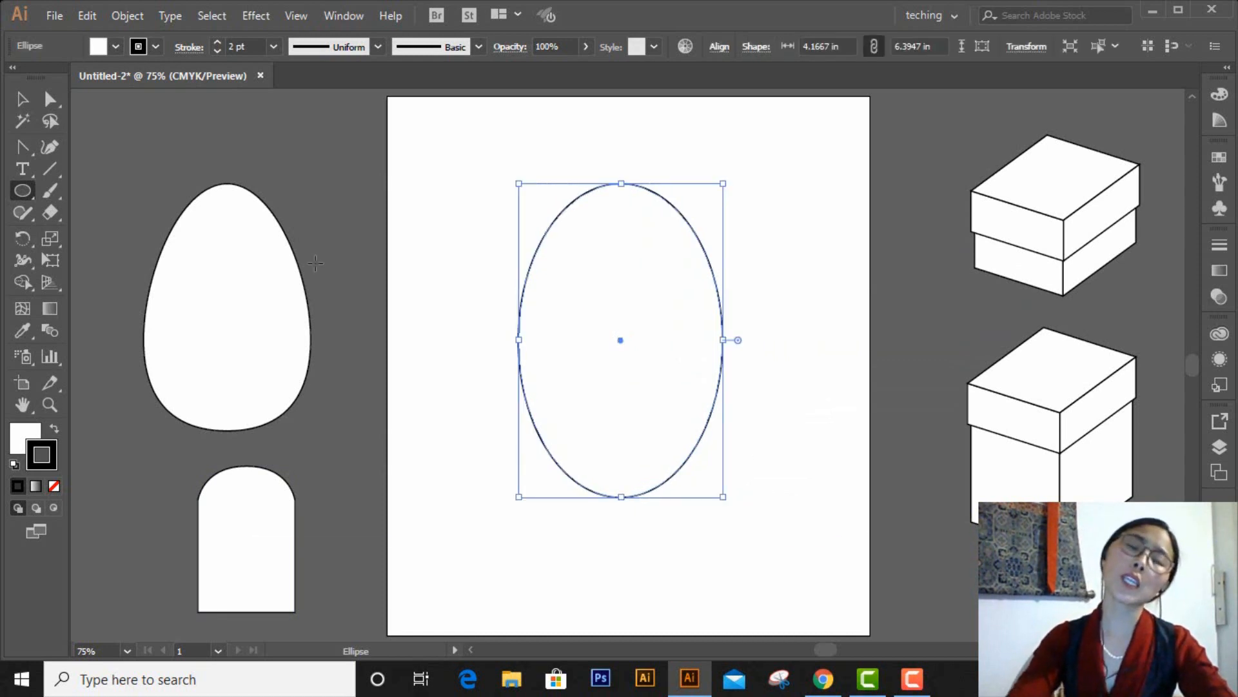
Distort the ellipse with the Direct Selection tool by tilting its top and right anchor handles and nudging its left anchor upward.
click(51, 98)
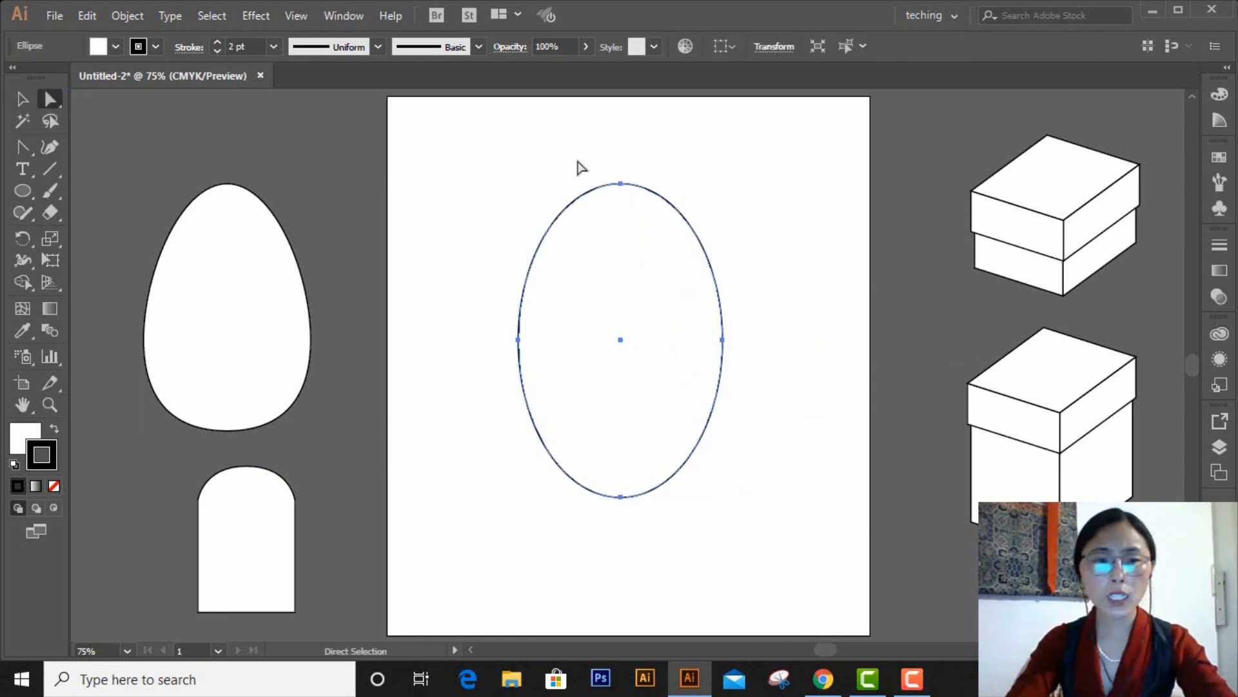
drag(576, 167, 694, 213)
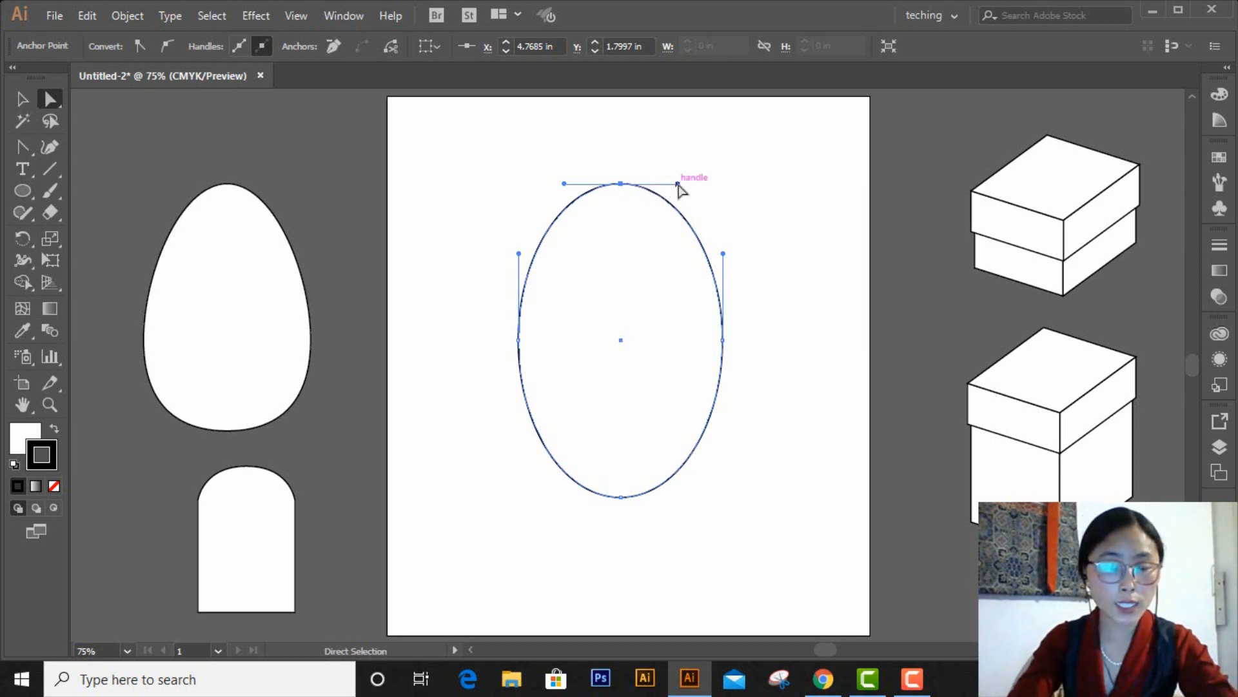
drag(678, 185, 677, 173)
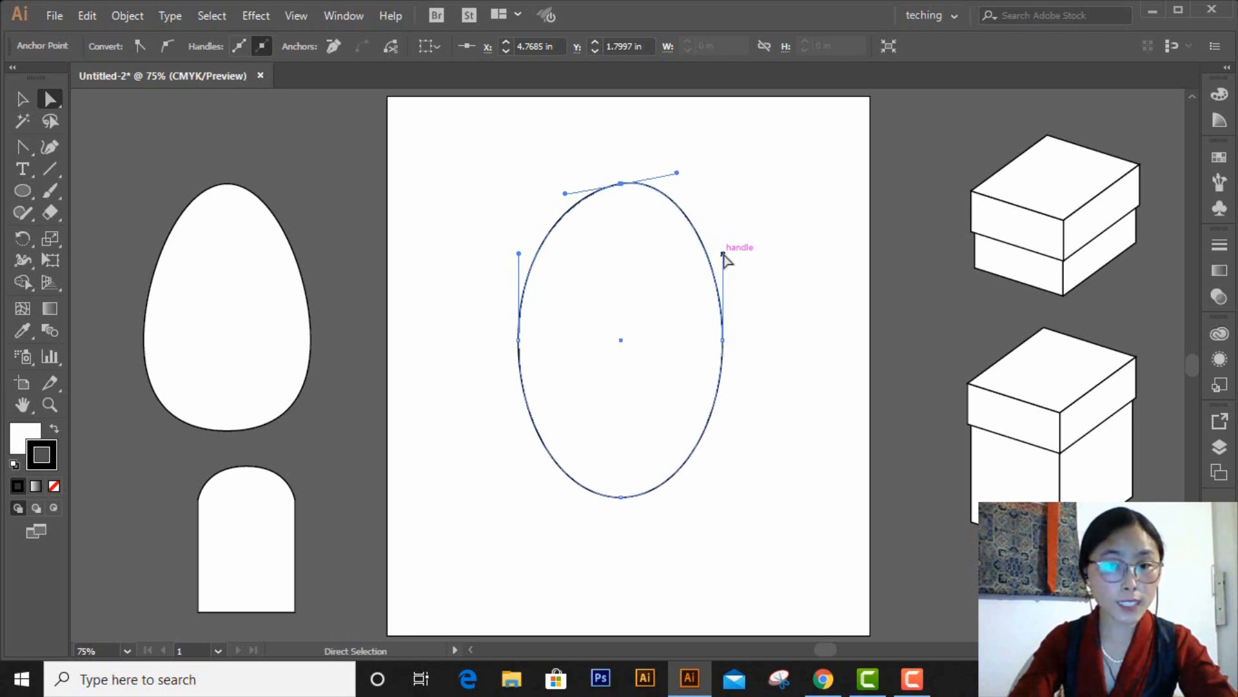
drag(724, 255, 746, 299)
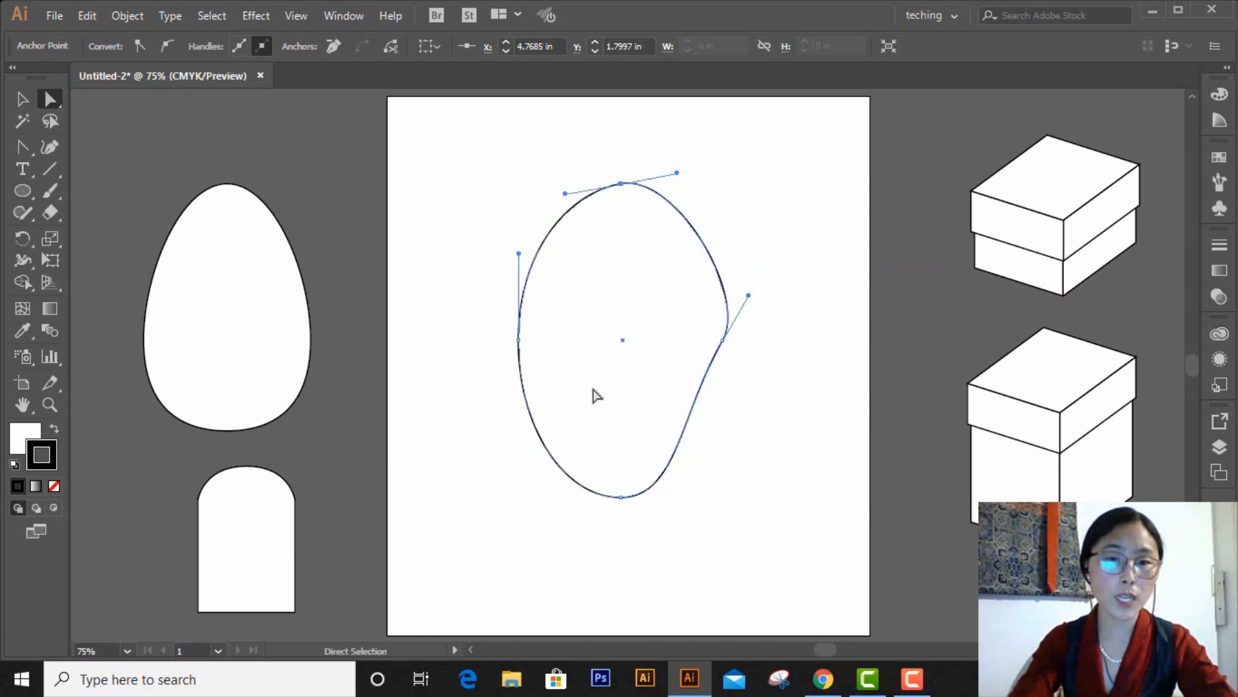
drag(519, 342, 523, 324)
click(474, 547)
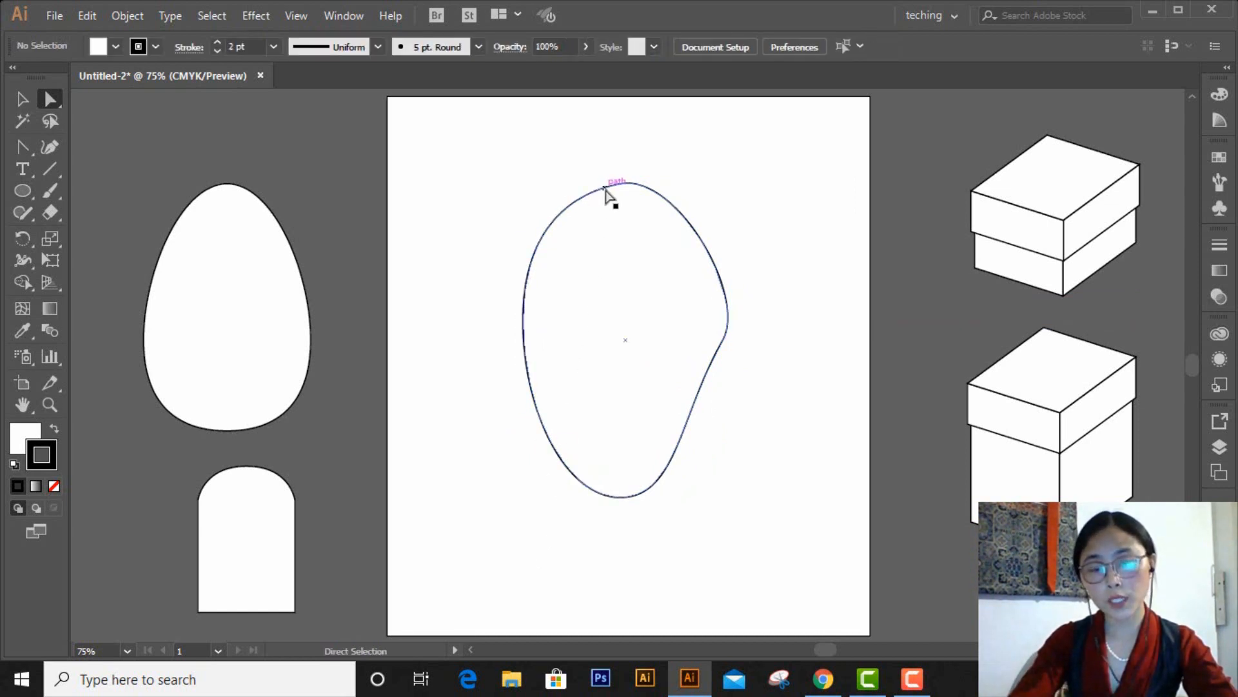
Bulge the upper-left curve segment of the distorted ellipse slightly outward with the Direct Selection tool, and deselect the shape.
click(605, 188)
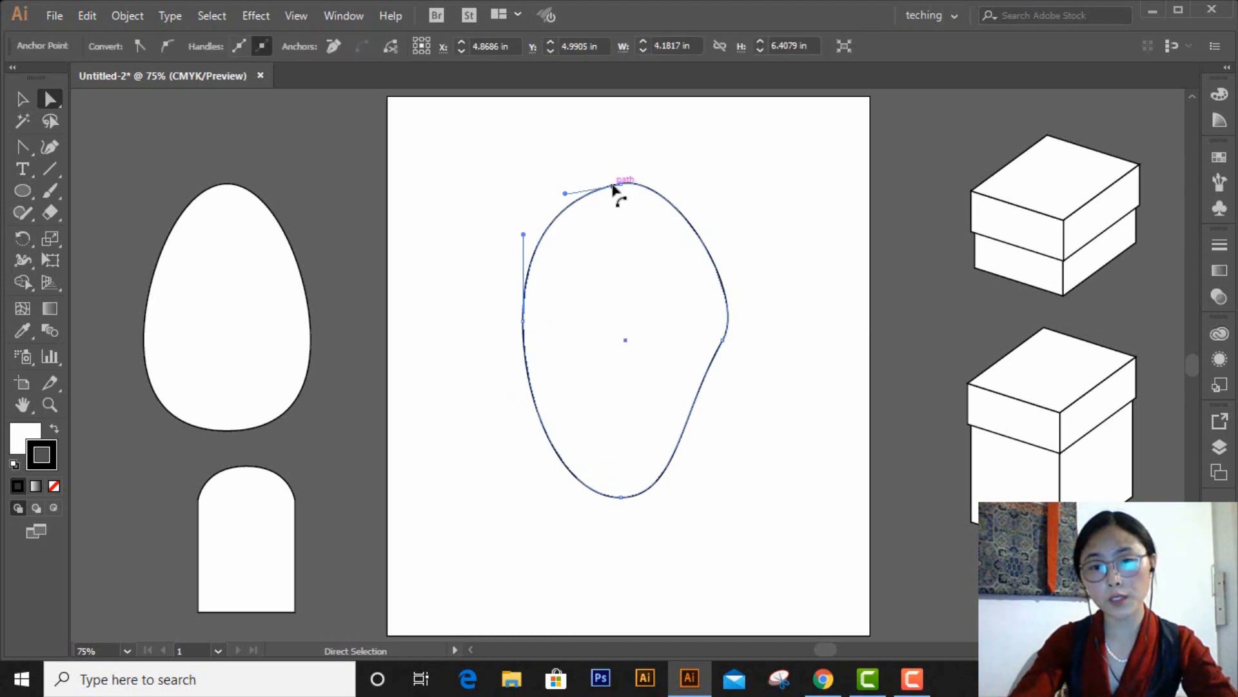
drag(614, 187, 610, 188)
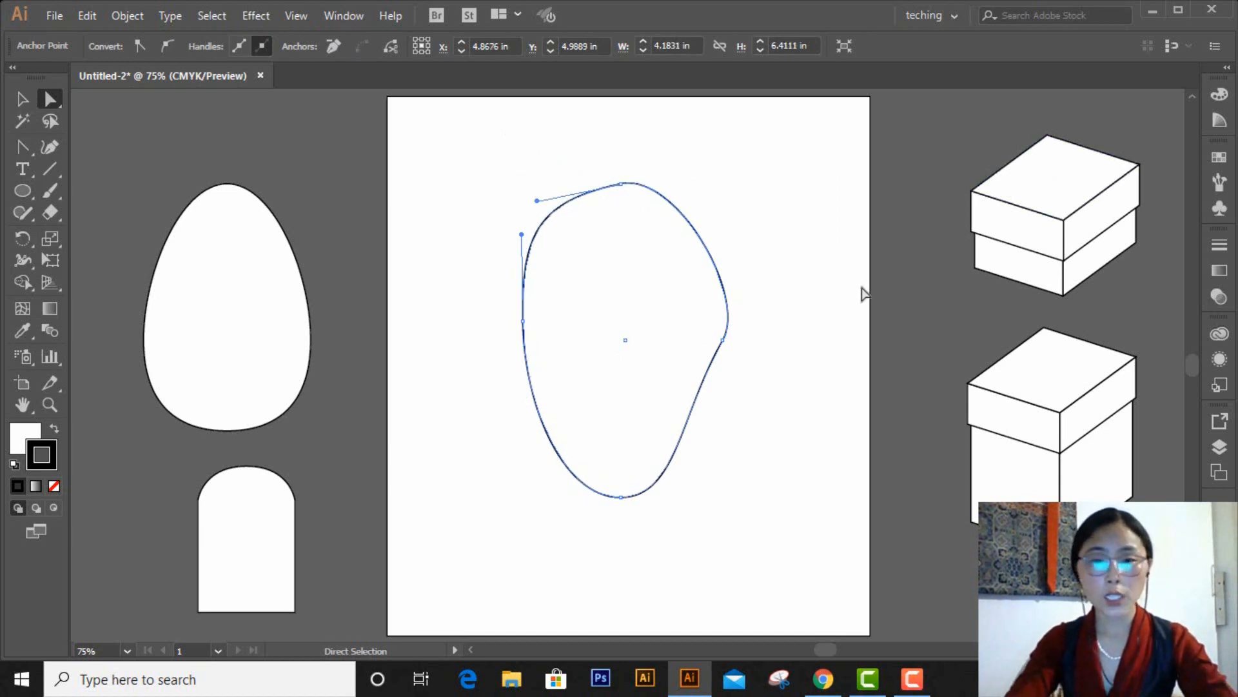
click(769, 504)
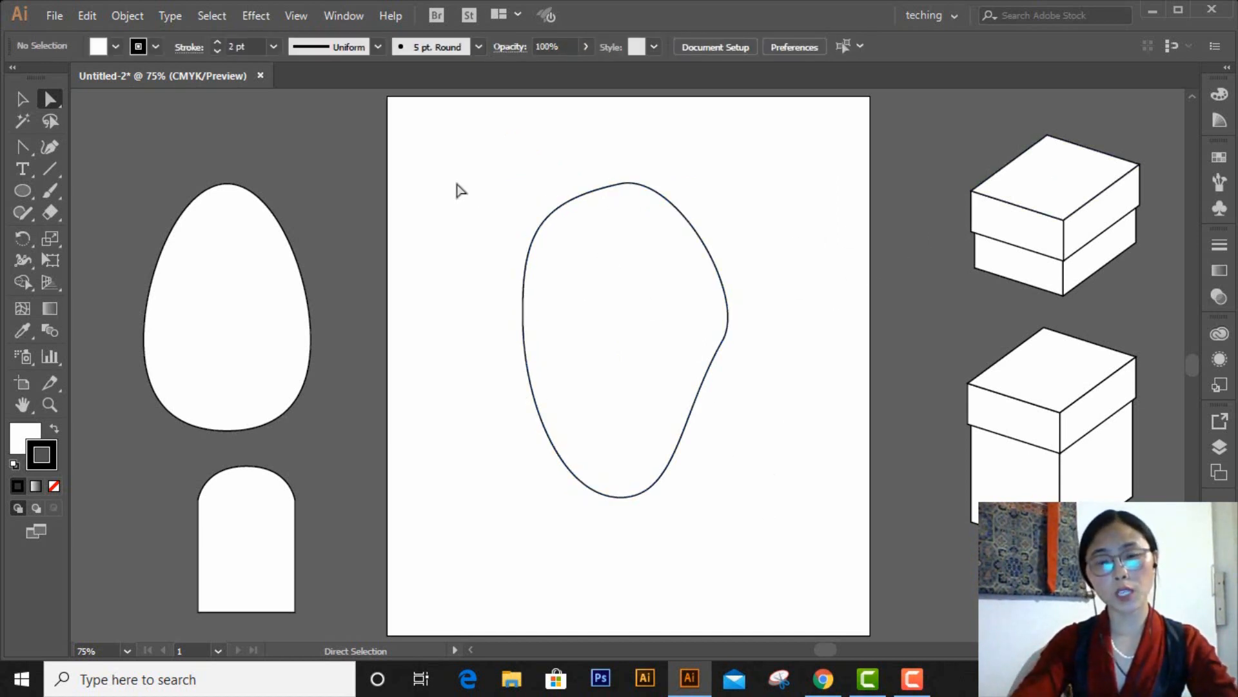
Delete the distorted ellipse together with its leftover top anchor point.
drag(461, 188, 796, 563)
key(Delete)
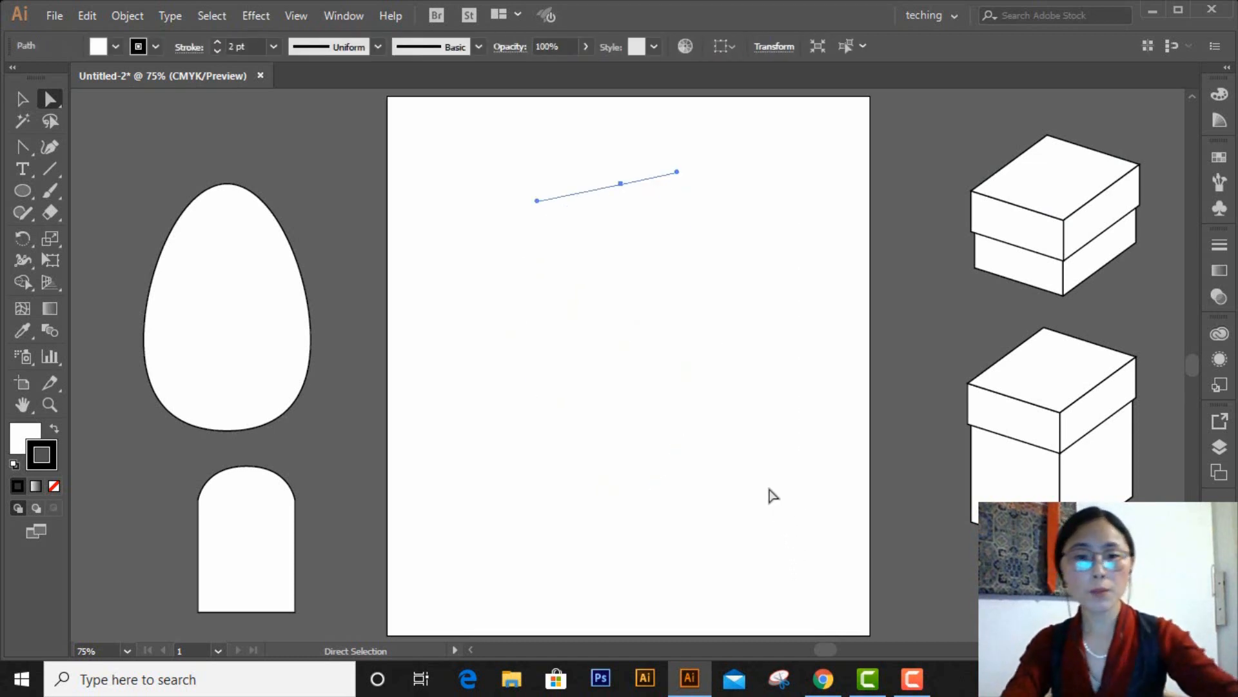
drag(713, 250, 716, 265)
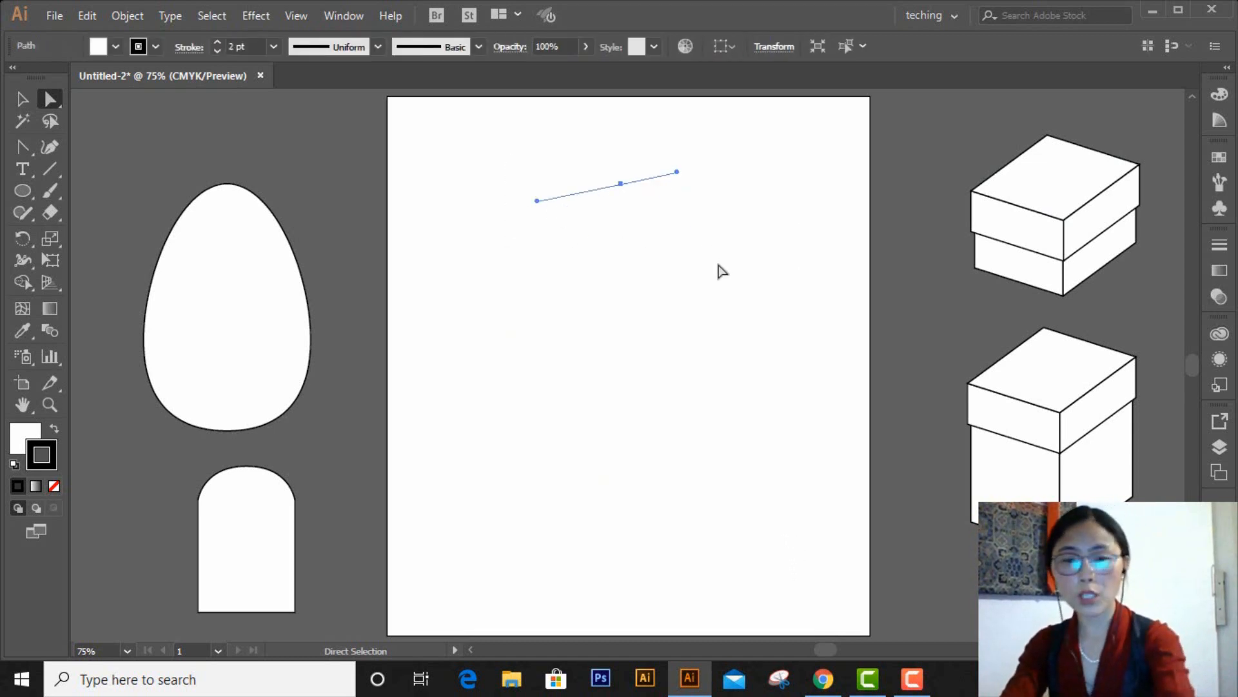
key(Delete)
Draw a new tall ellipse about 4.5 in wide and 7.1 in high in the middle of the artboard.
click(33, 196)
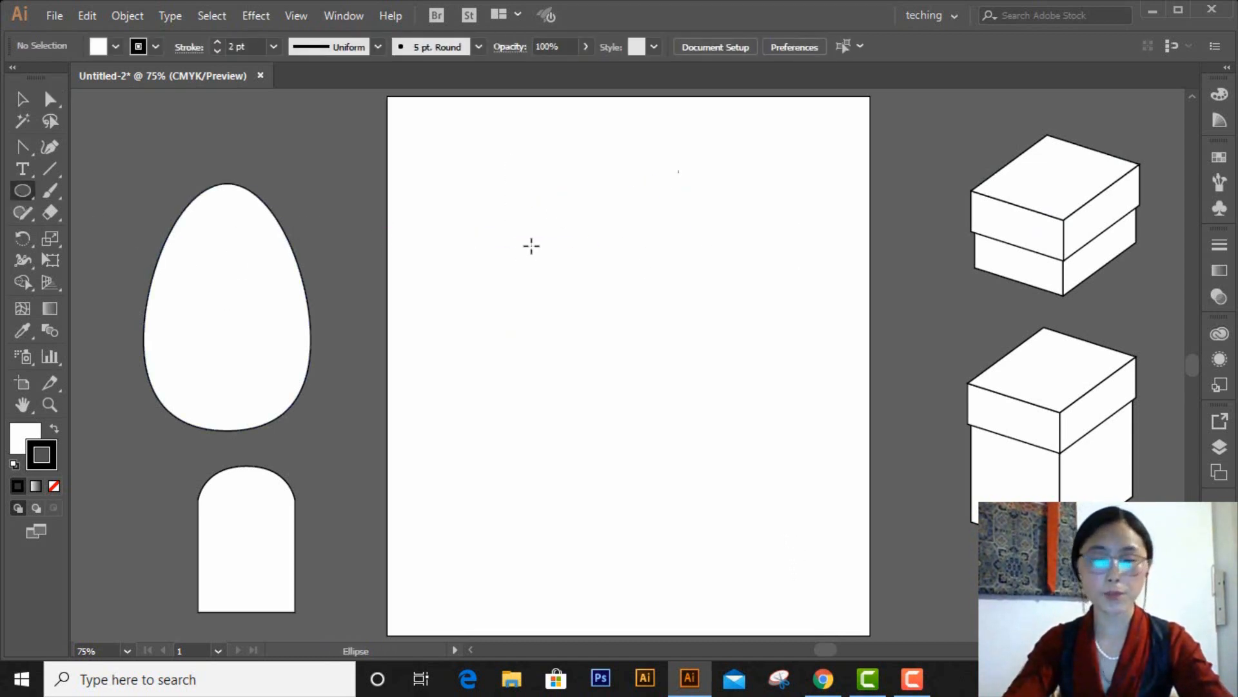
drag(496, 190, 717, 539)
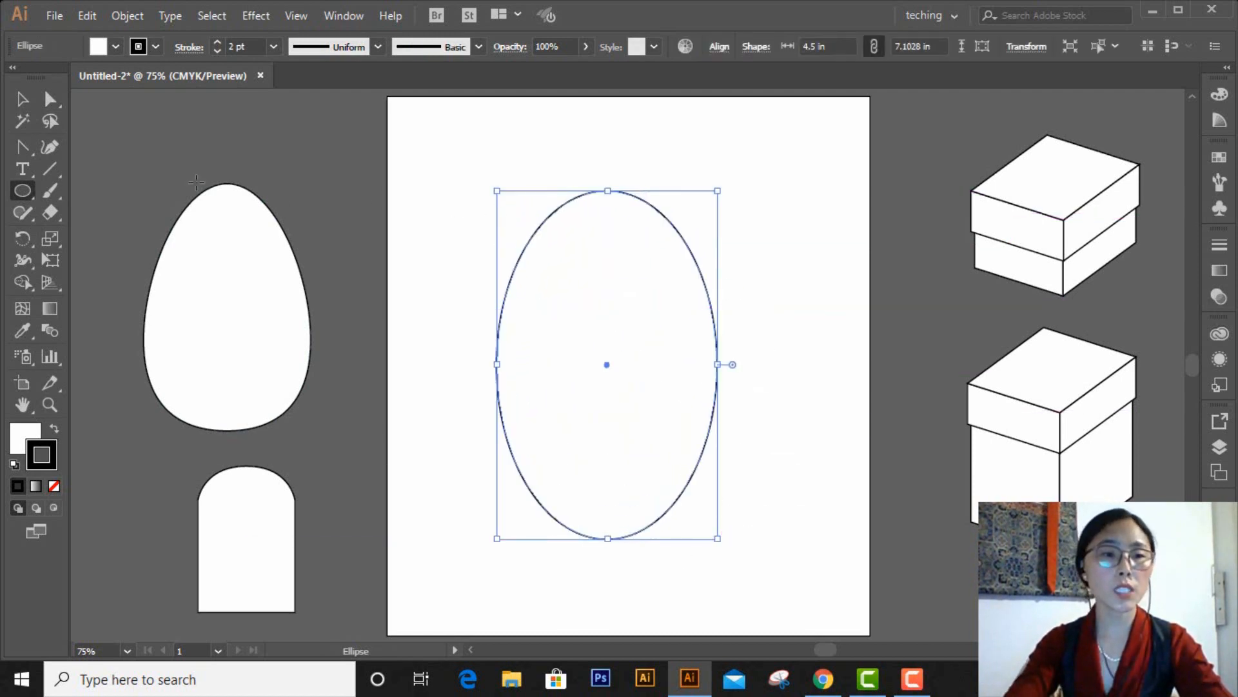
Reshape the tall ellipse into a mango outline by tilting its right and top anchor handles outward and moving its left anchor slightly up and inward.
click(50, 99)
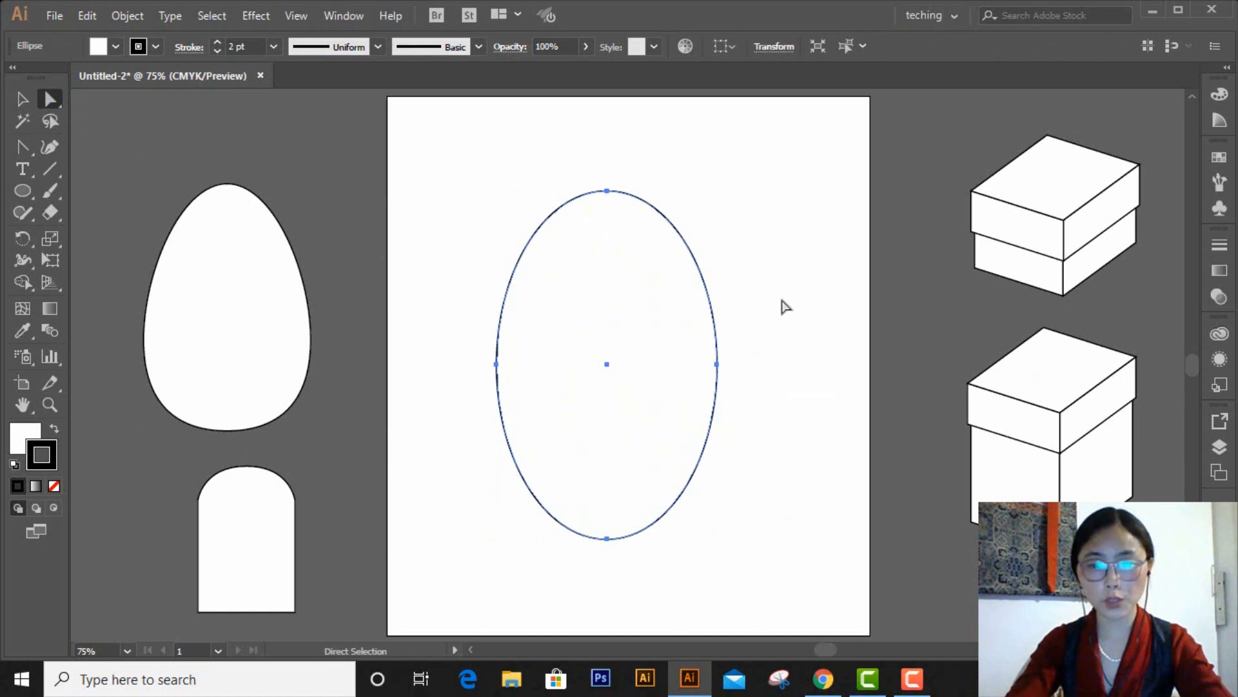
drag(709, 426, 709, 458)
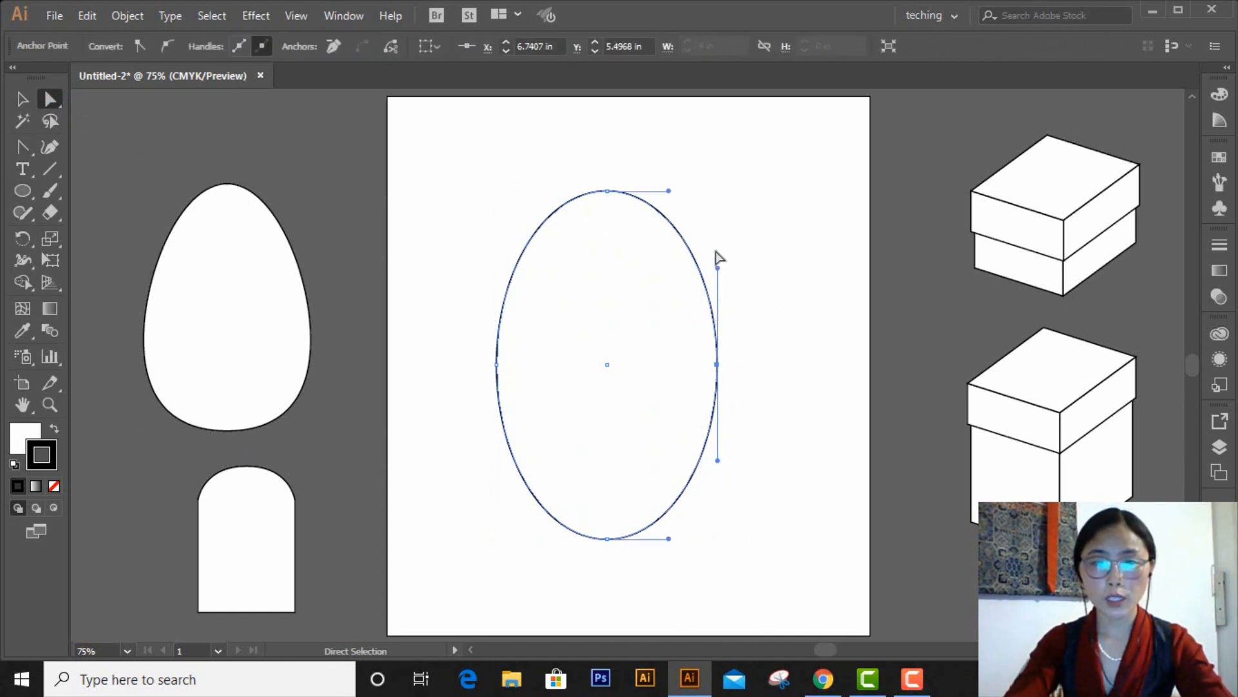
drag(717, 268, 751, 279)
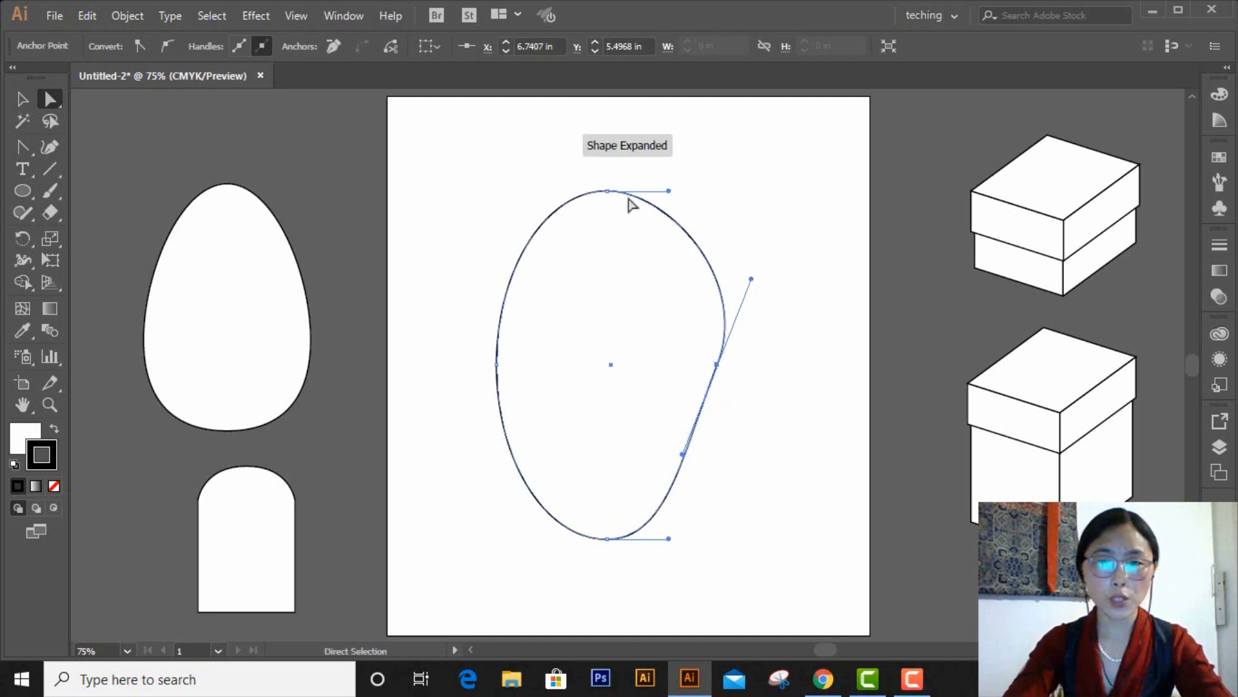
drag(629, 195, 629, 191)
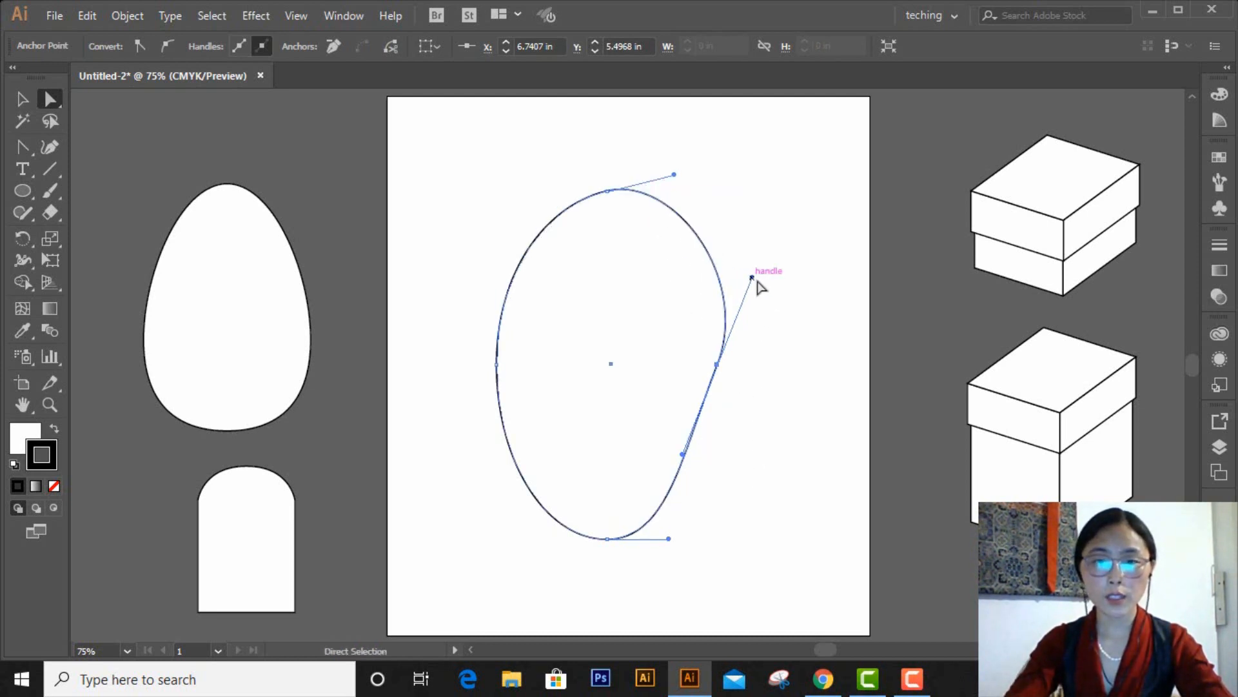
drag(752, 277, 761, 294)
click(497, 364)
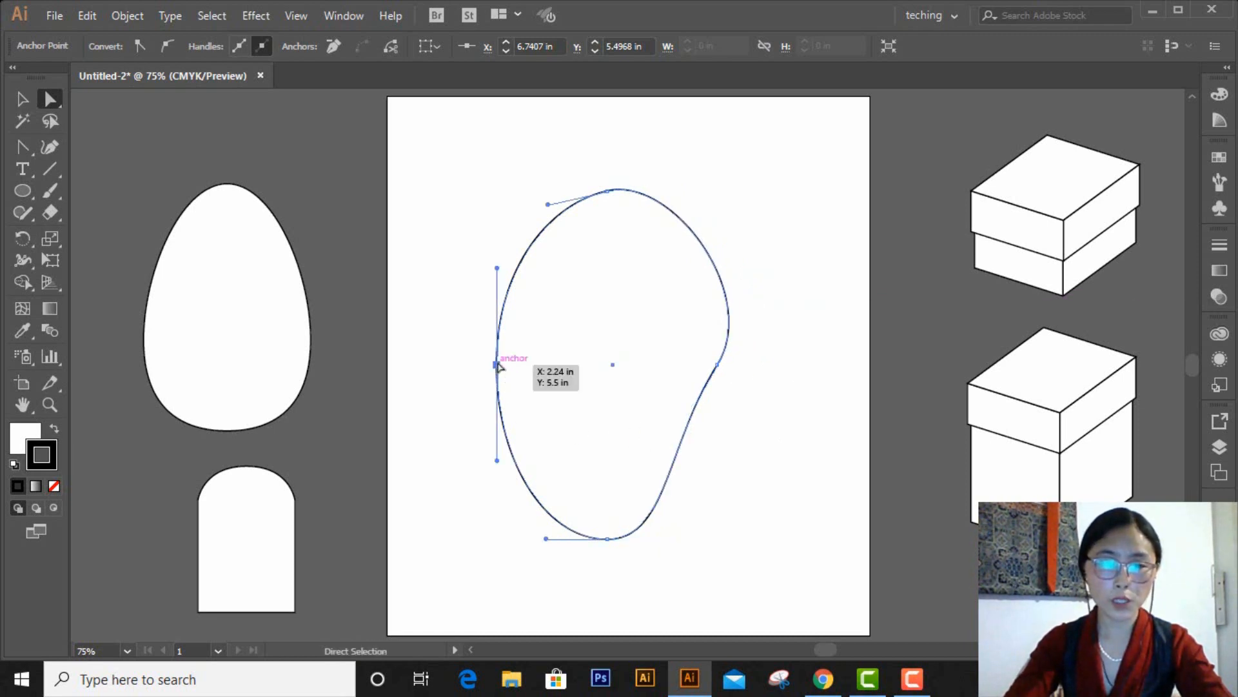
drag(501, 365, 503, 350)
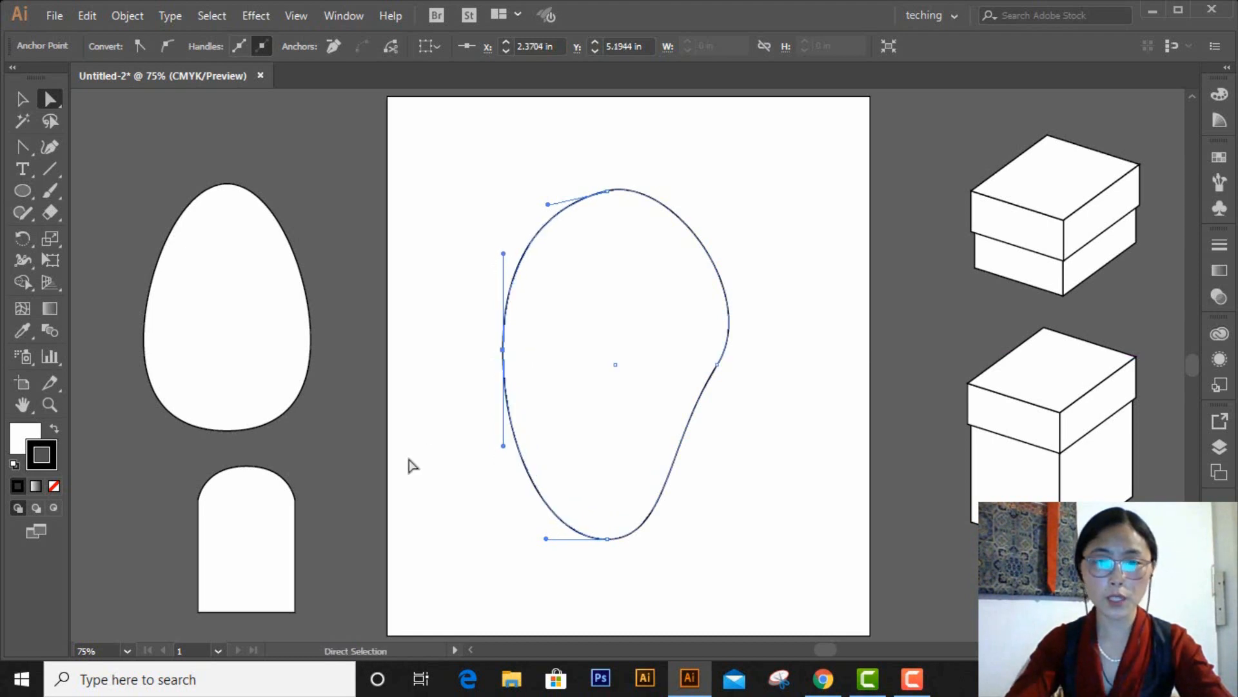
click(423, 451)
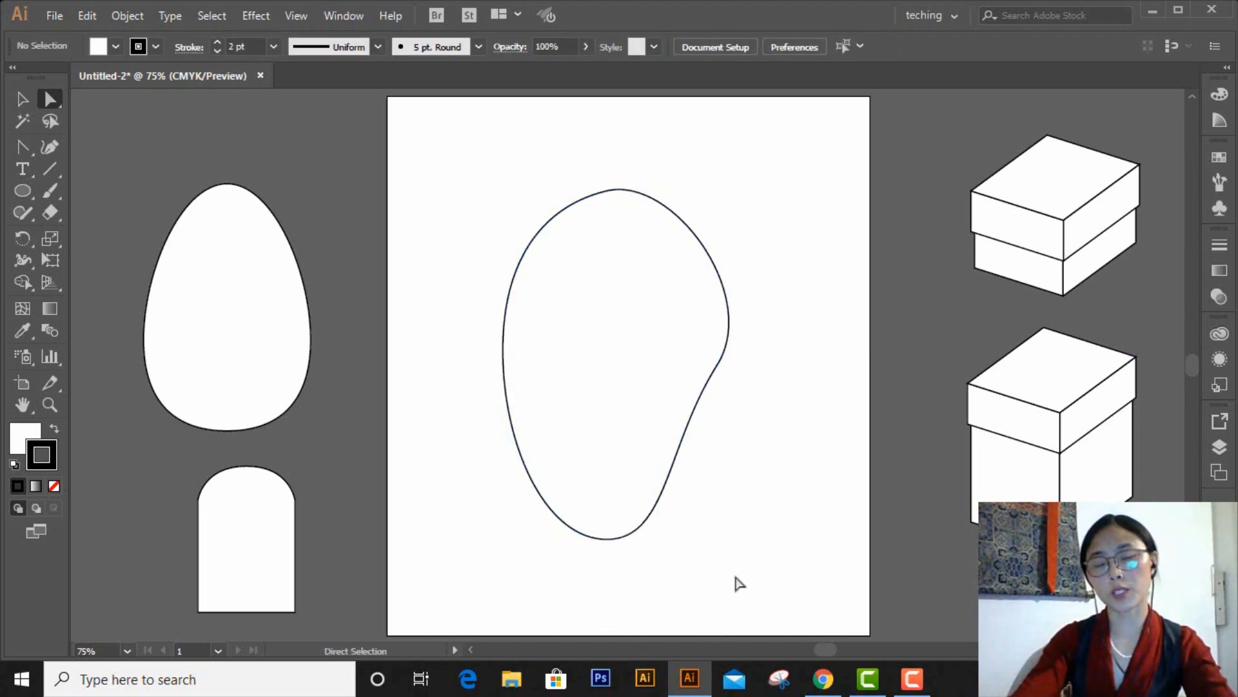
Draw a circle about 1.83 in wide in the artboard's upper-right area and convert its top and bottom anchors to corner points.
click(26, 194)
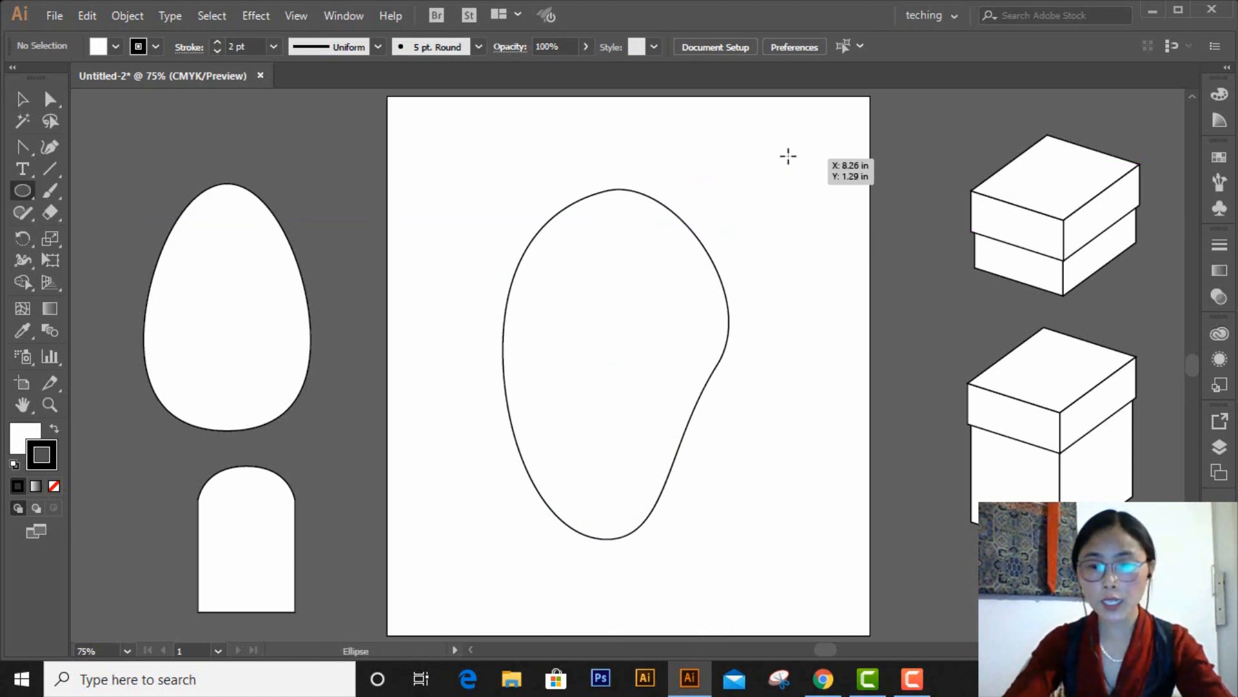
drag(771, 140, 835, 231)
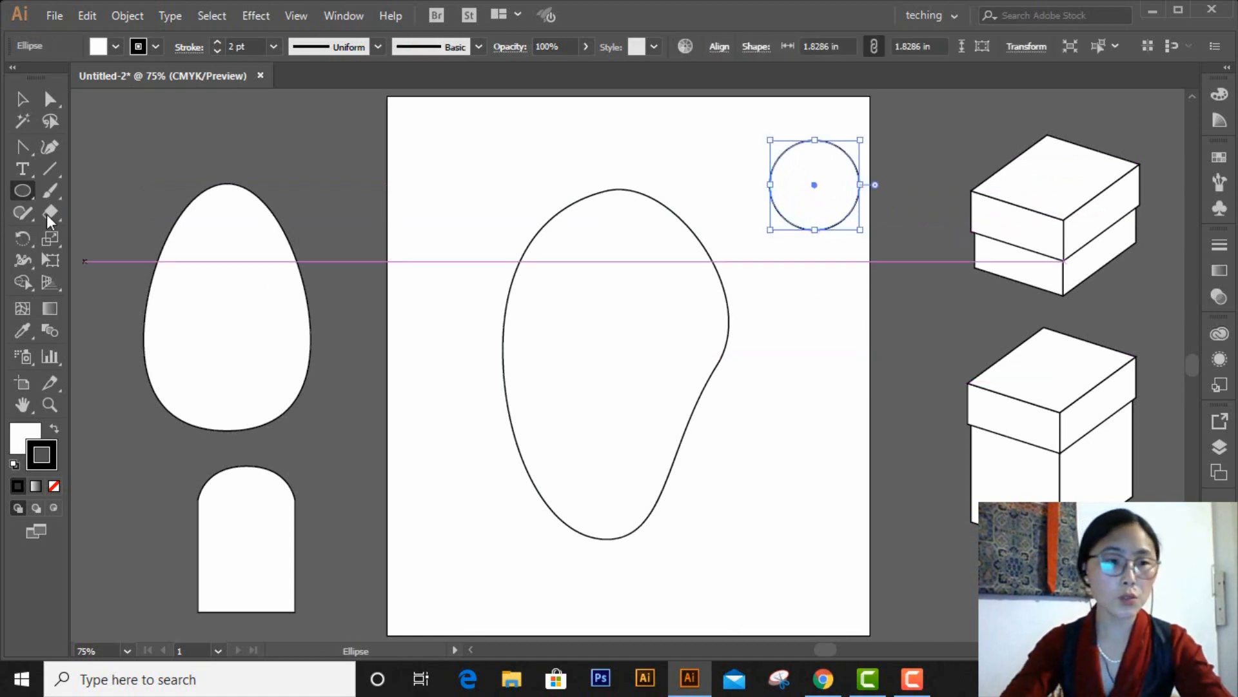
click(24, 149)
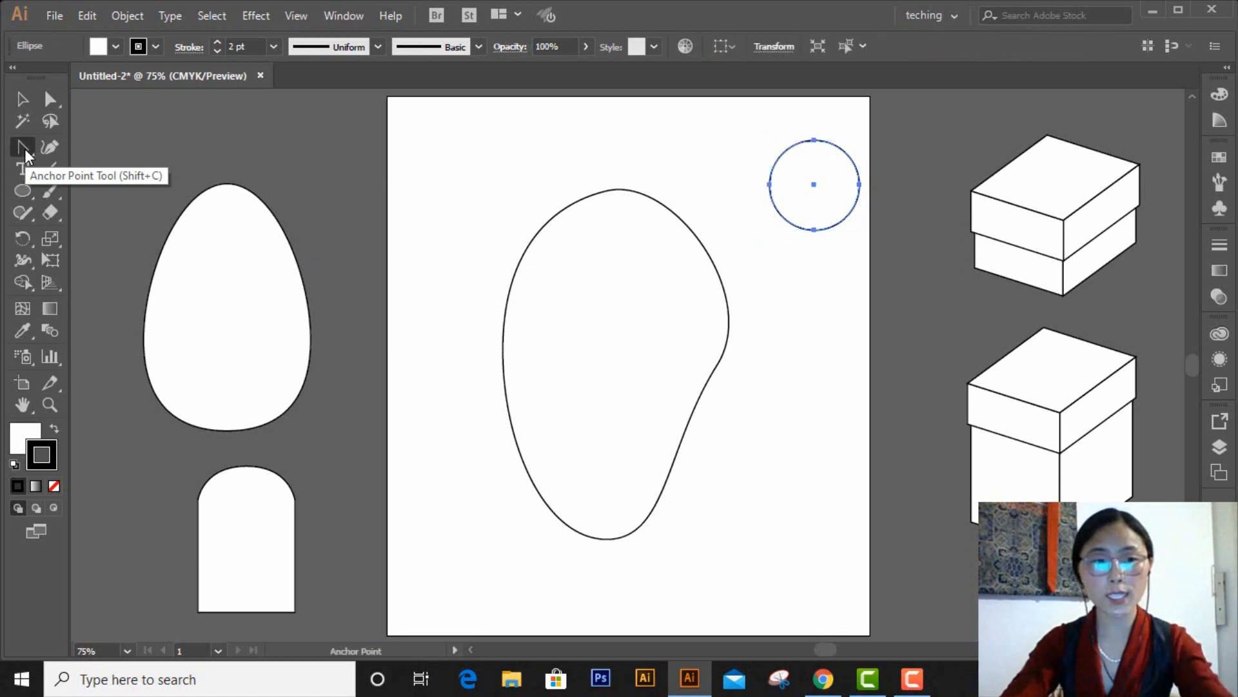
click(815, 140)
click(814, 230)
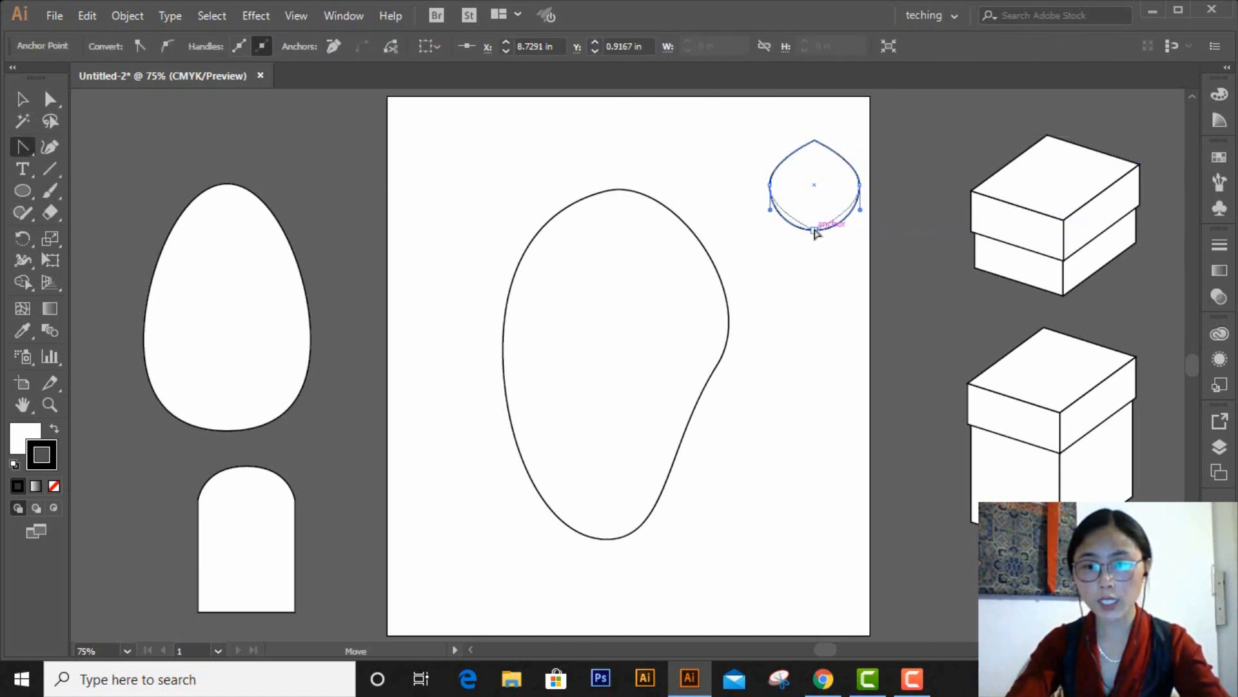
Narrow the pointed circle into a slim leaf and rotate it counterclockwise so that it slants.
click(22, 99)
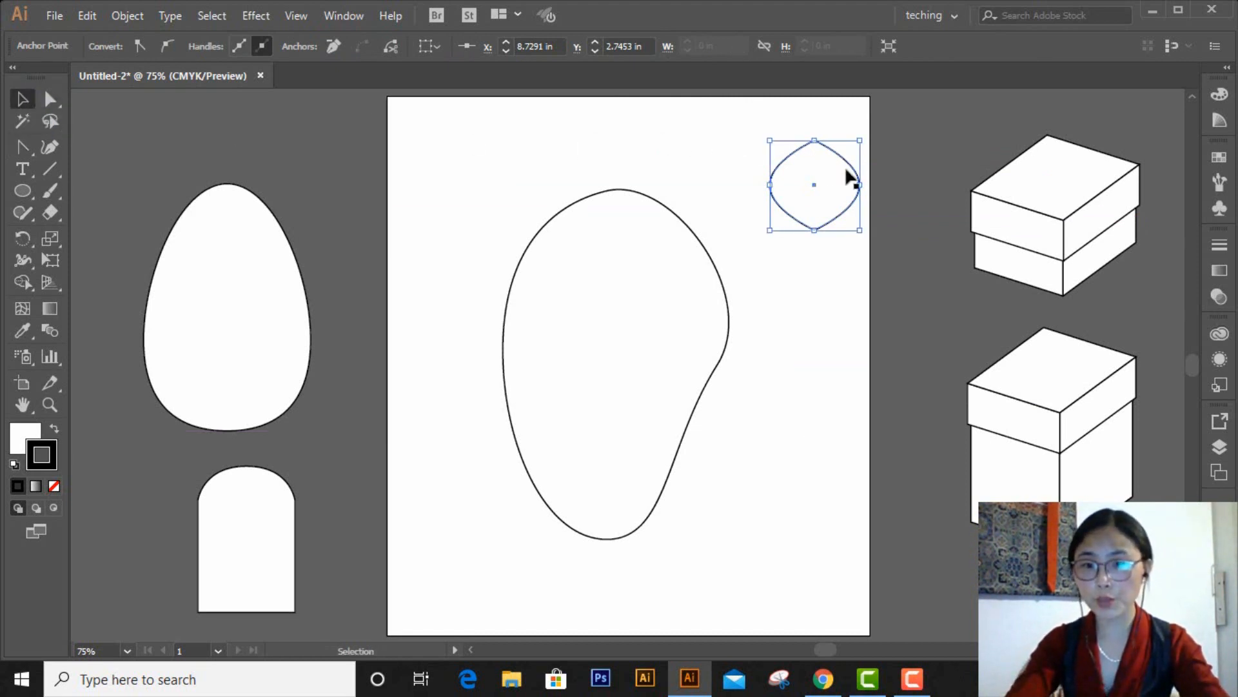
drag(861, 185, 804, 192)
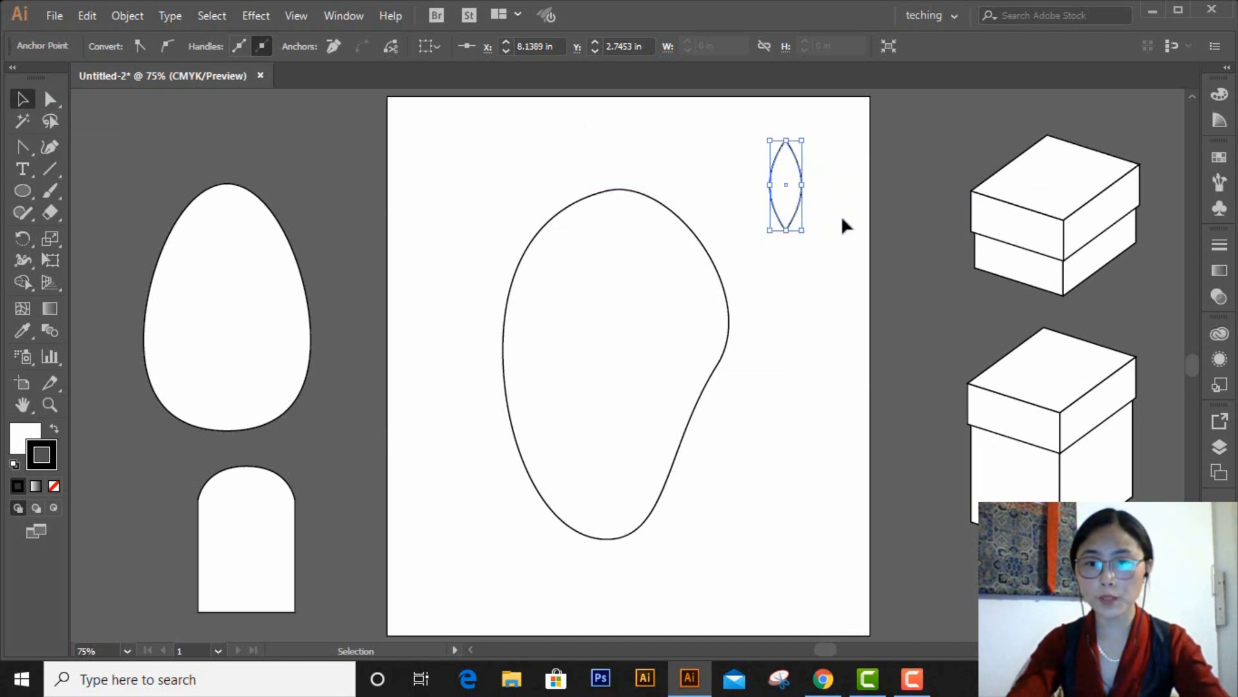
drag(805, 139, 803, 123)
drag(809, 238, 779, 257)
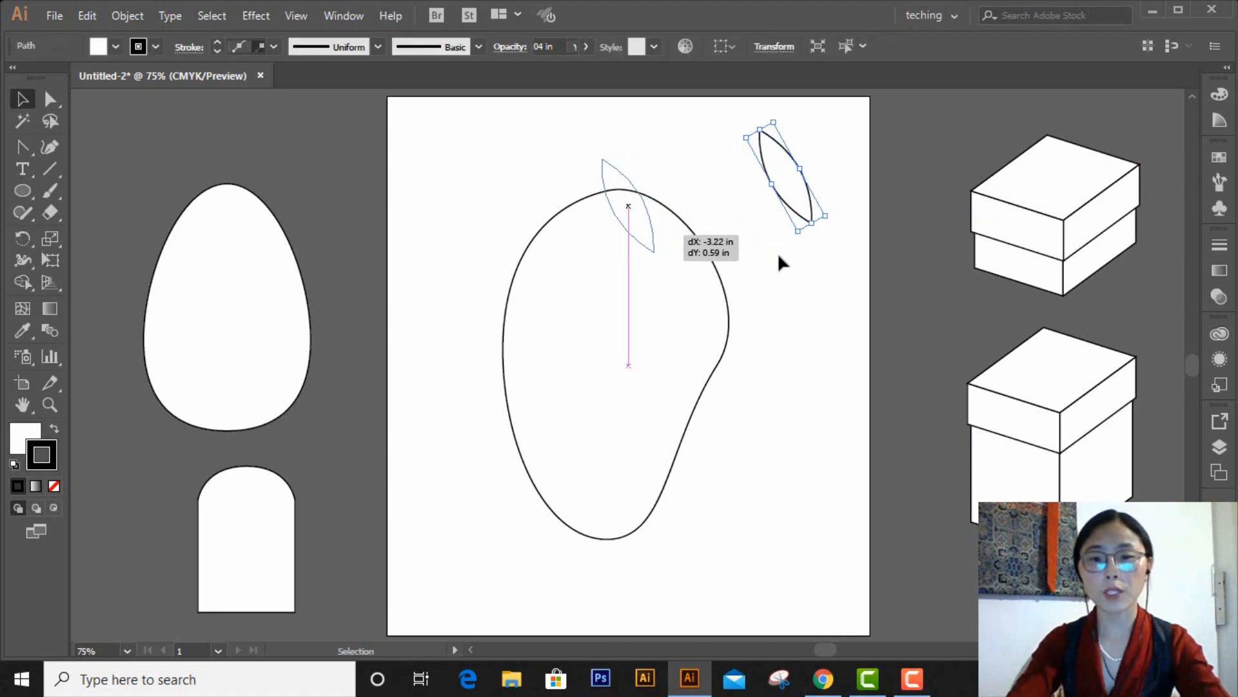
Position the slanted leaf over the top of the mango outline and deselect it.
click(845, 265)
drag(650, 240, 656, 240)
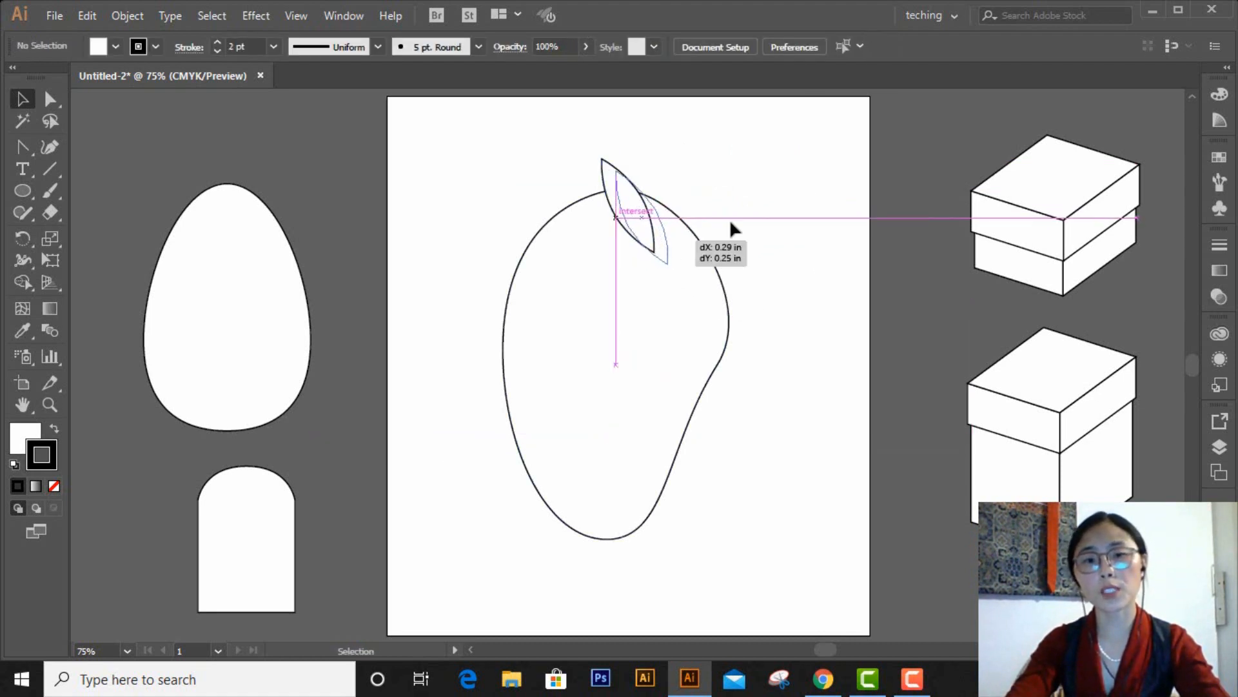
drag(730, 223, 731, 223)
click(849, 265)
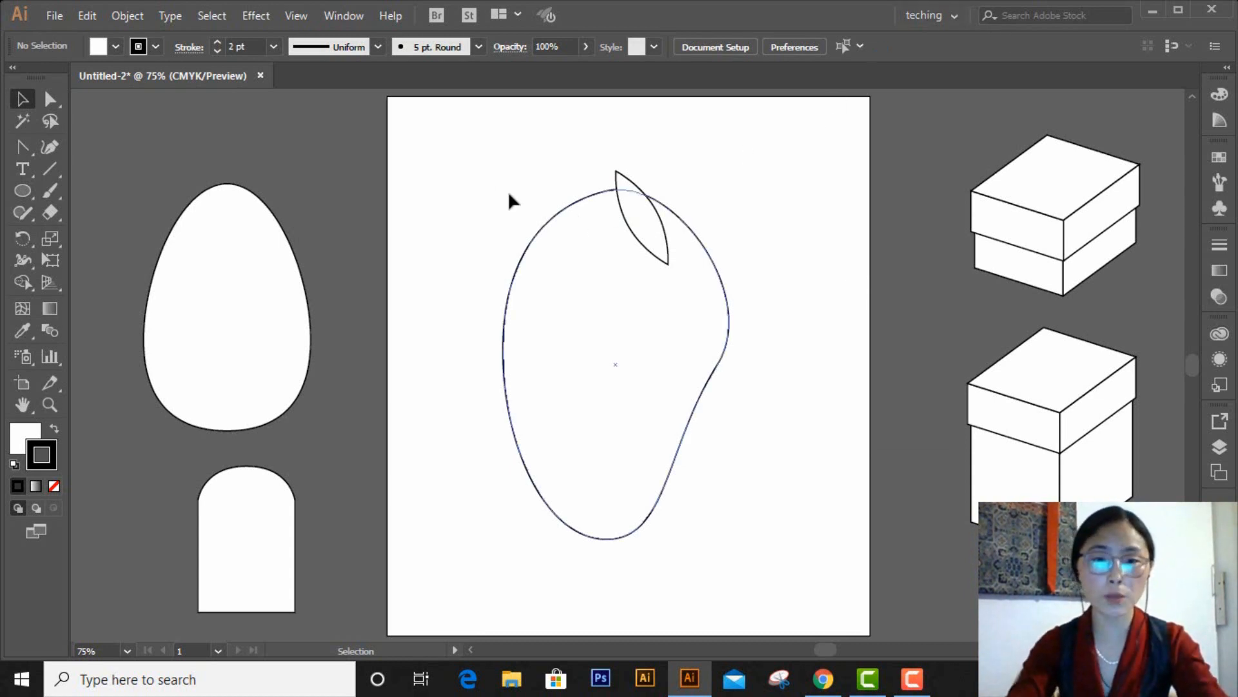
Scale the mango and its leaf together to about half size and move them off the artboard, beside its upper-left corner.
drag(478, 165, 786, 551)
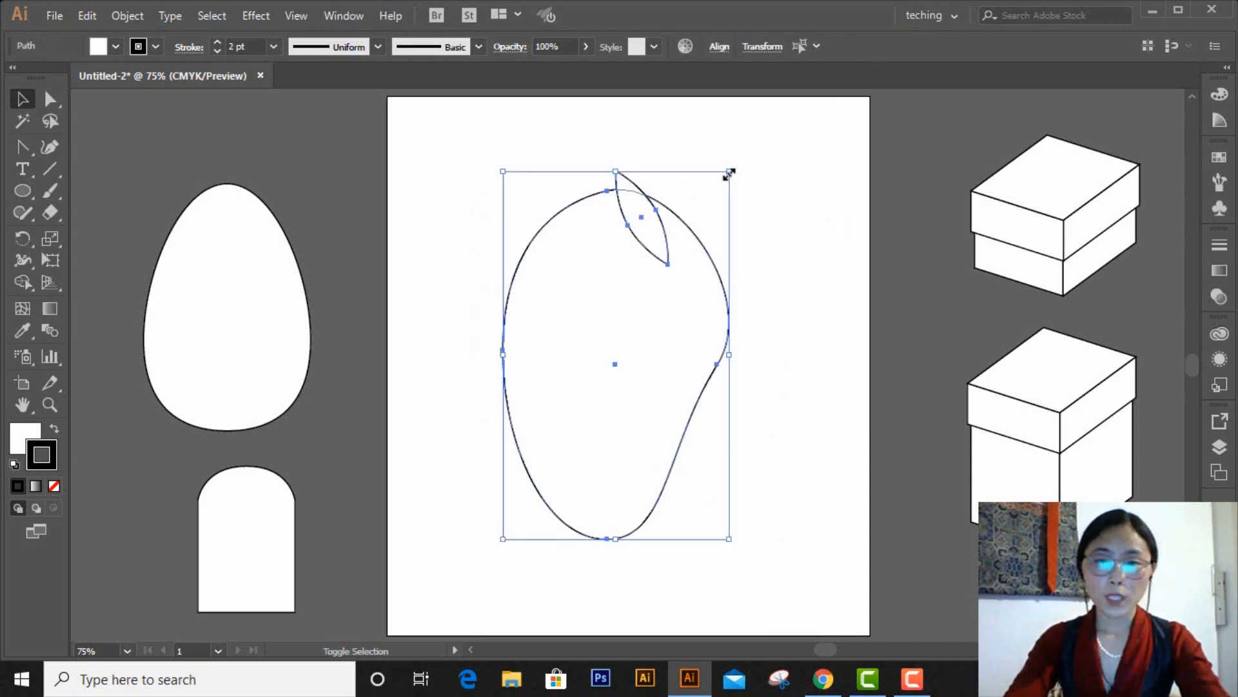
drag(731, 173, 616, 354)
drag(595, 443, 366, 170)
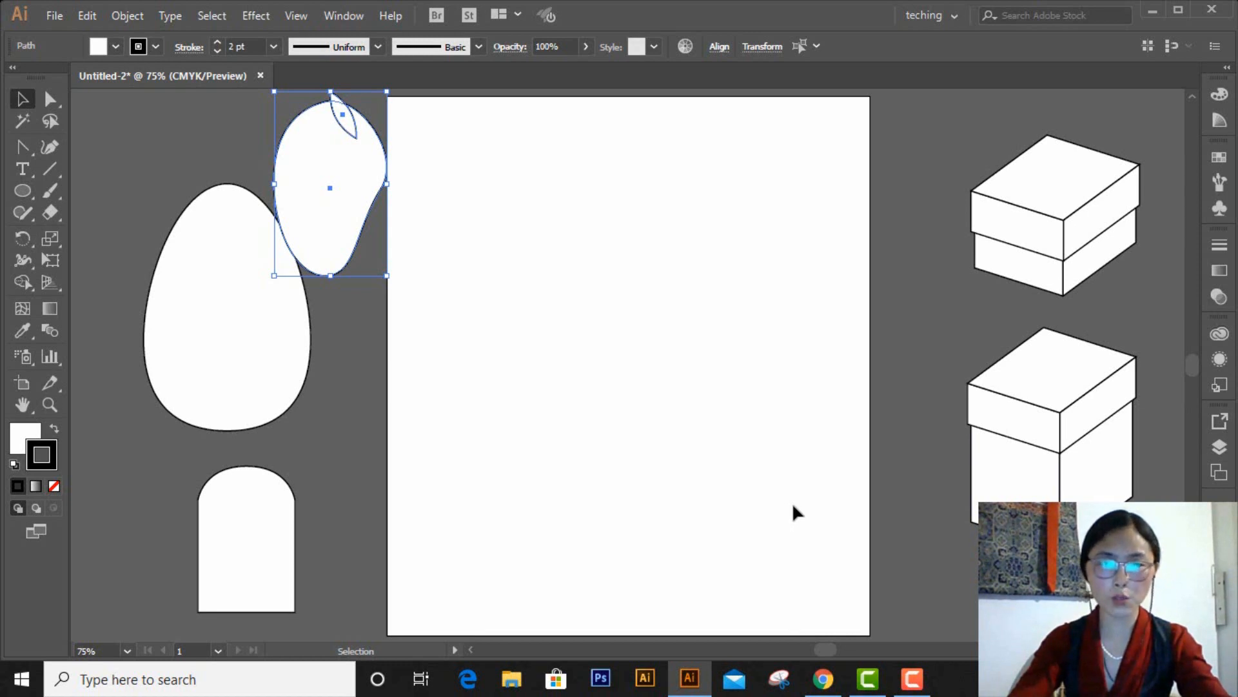
Draw a small upright ellipse about 0.94 in wide and 1.59 in high, and add a short curved stem at its top with the Arc tool.
click(22, 190)
drag(563, 202, 605, 276)
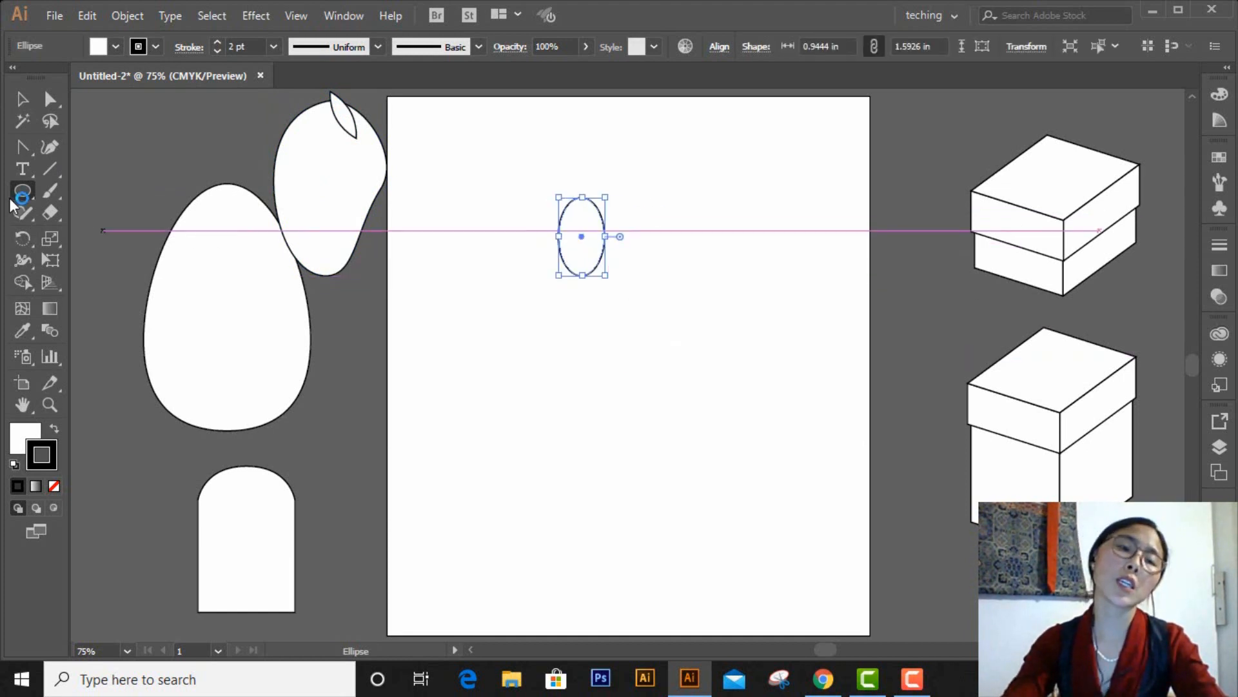
click(53, 172)
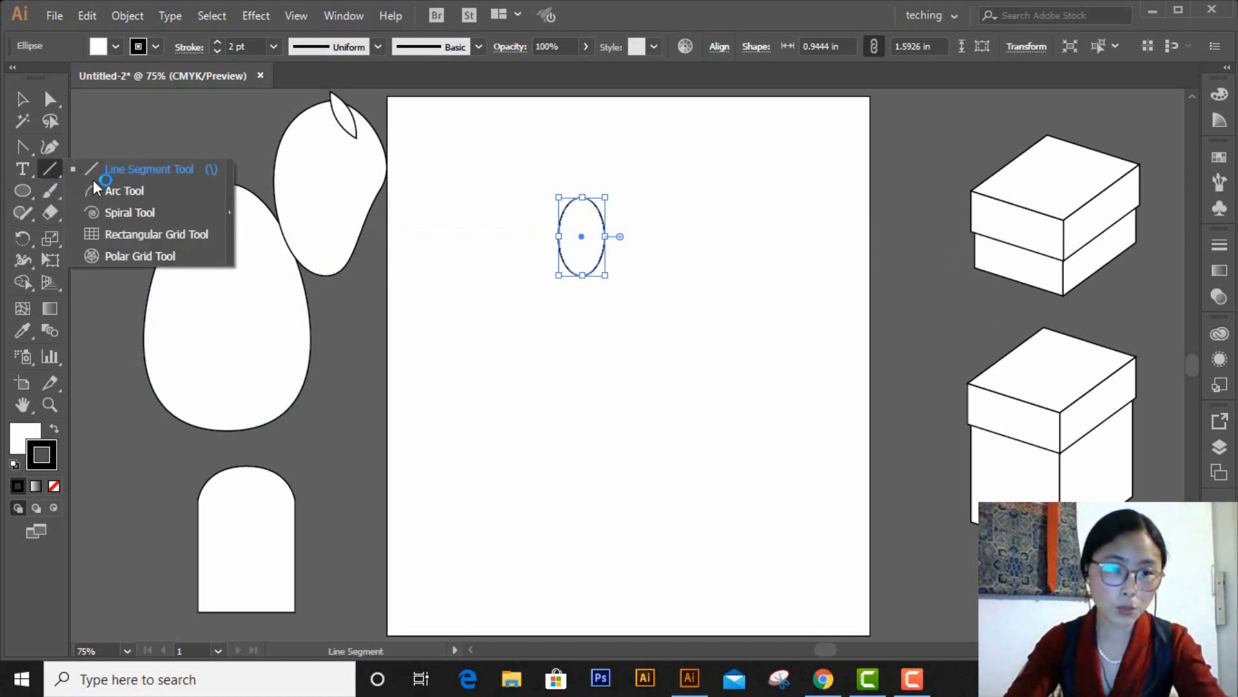
drag(93, 179, 120, 193)
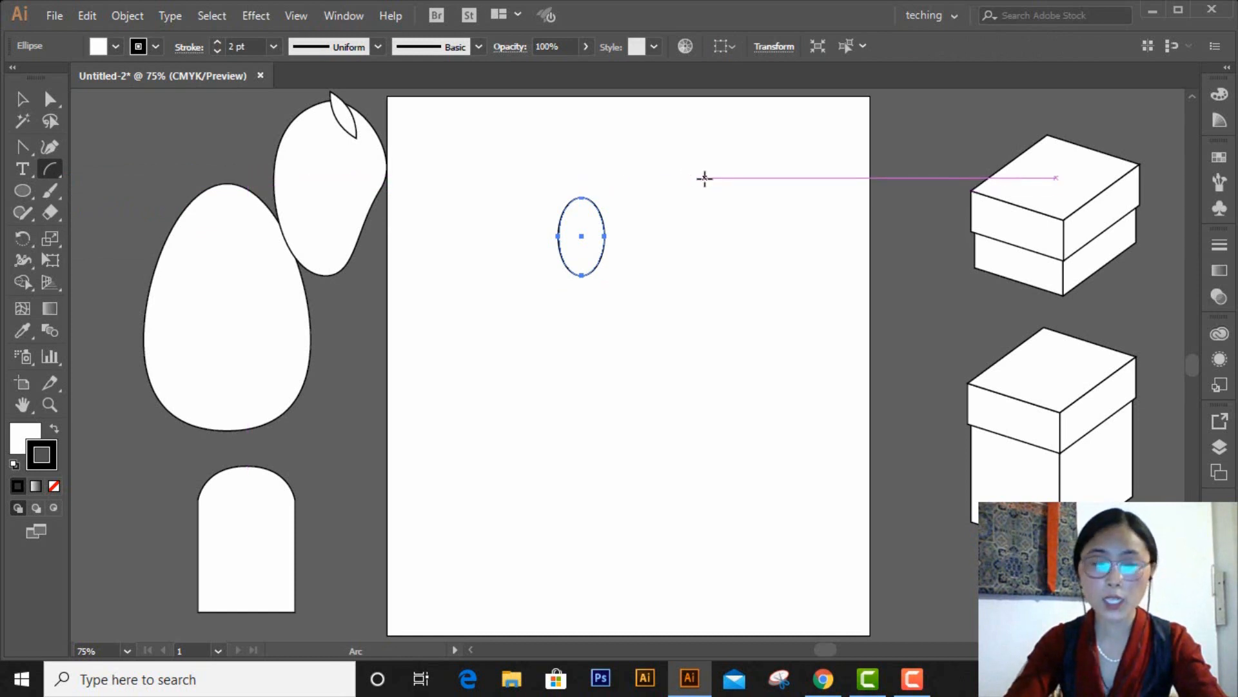
drag(661, 185, 676, 163)
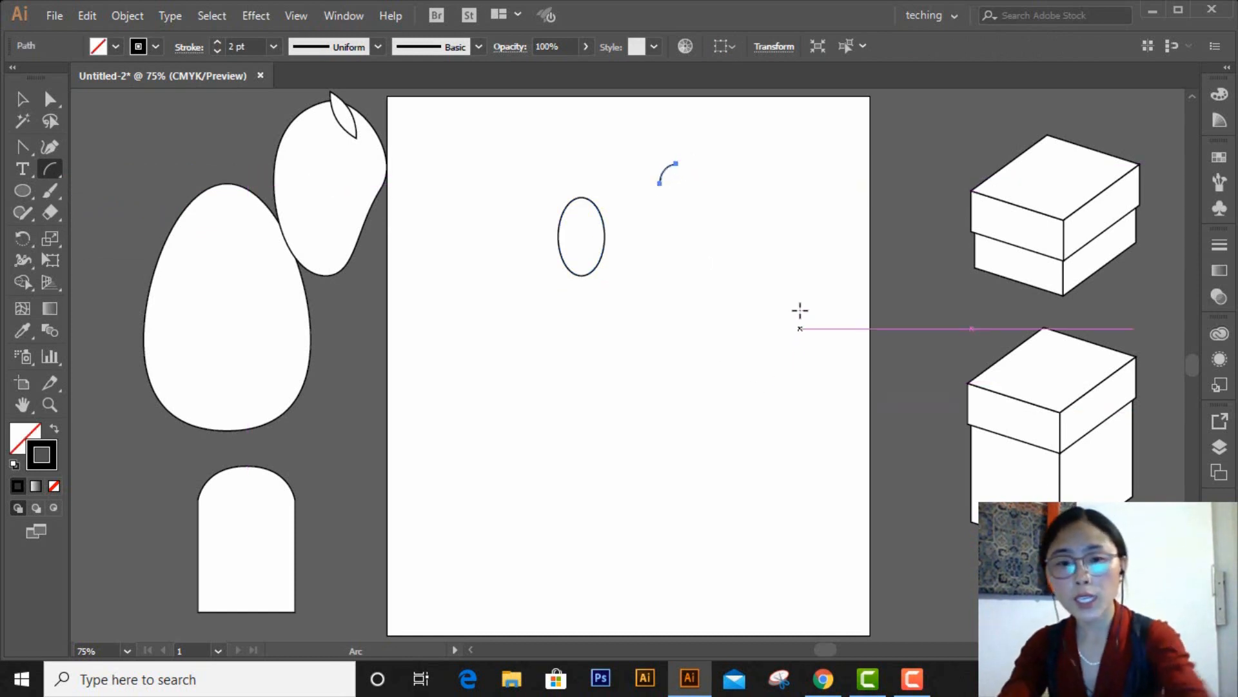
key(ctrl+z)
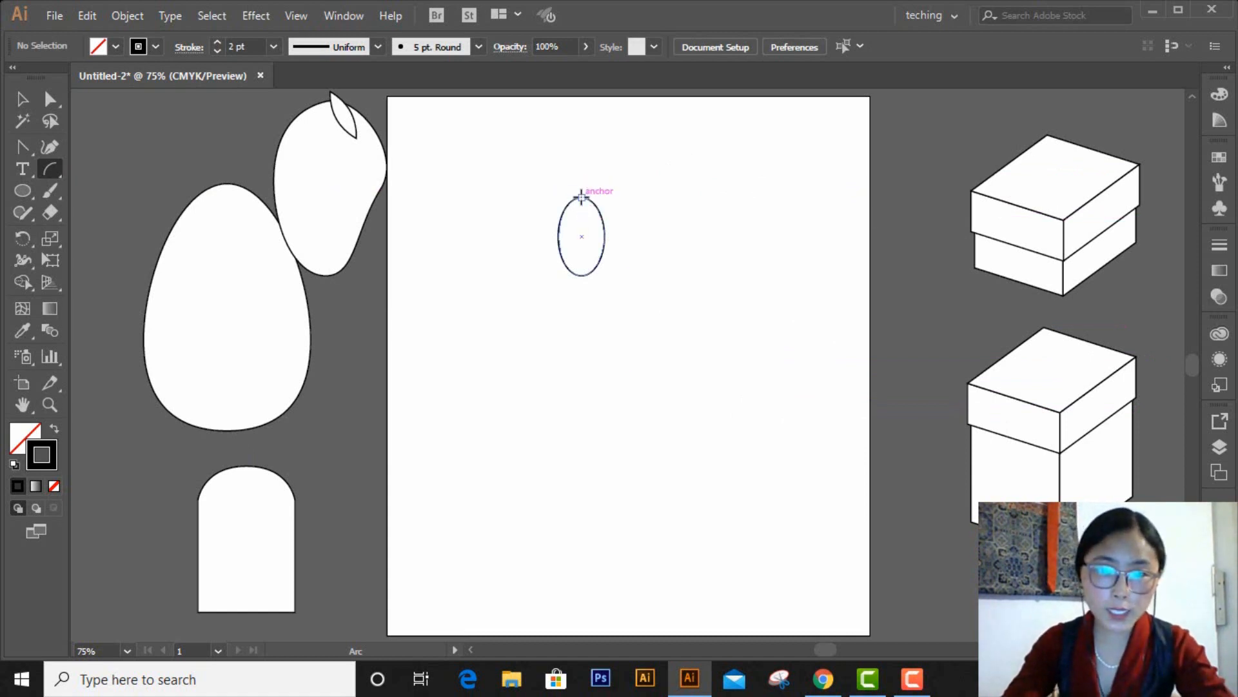
drag(582, 204, 590, 184)
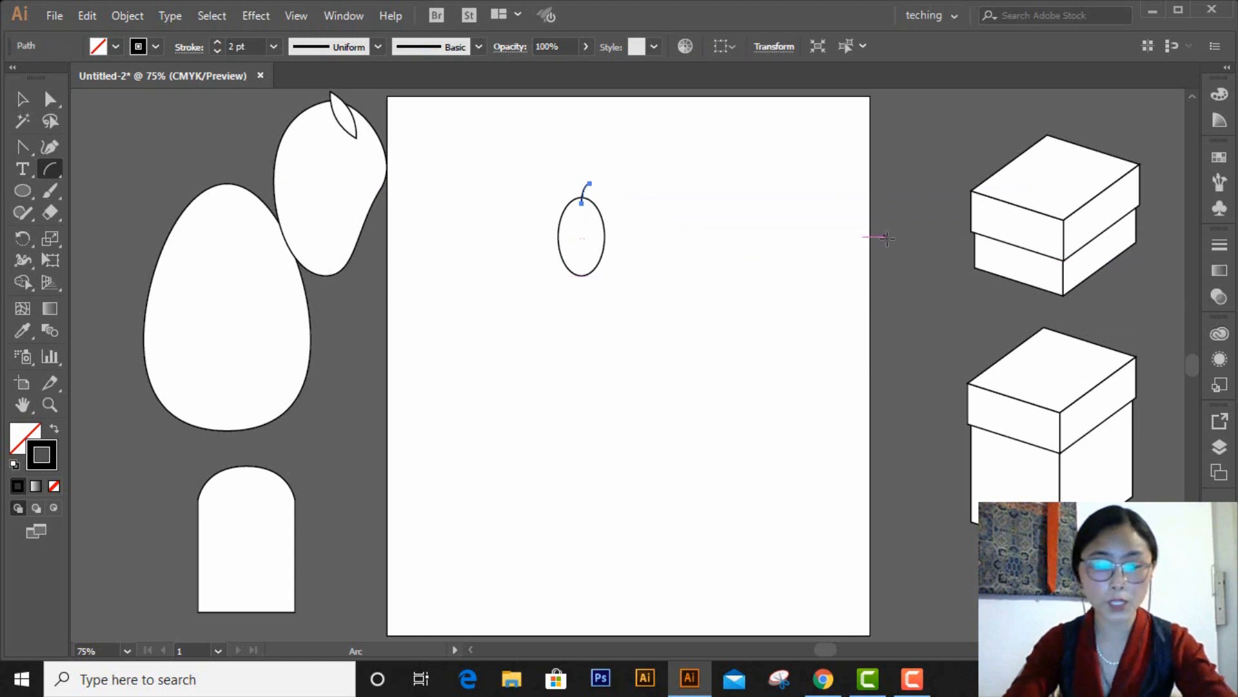
Shorten the curved stem slightly from both its lower and upper ends.
key(ctrl+equal)
key(ctrl+equal)
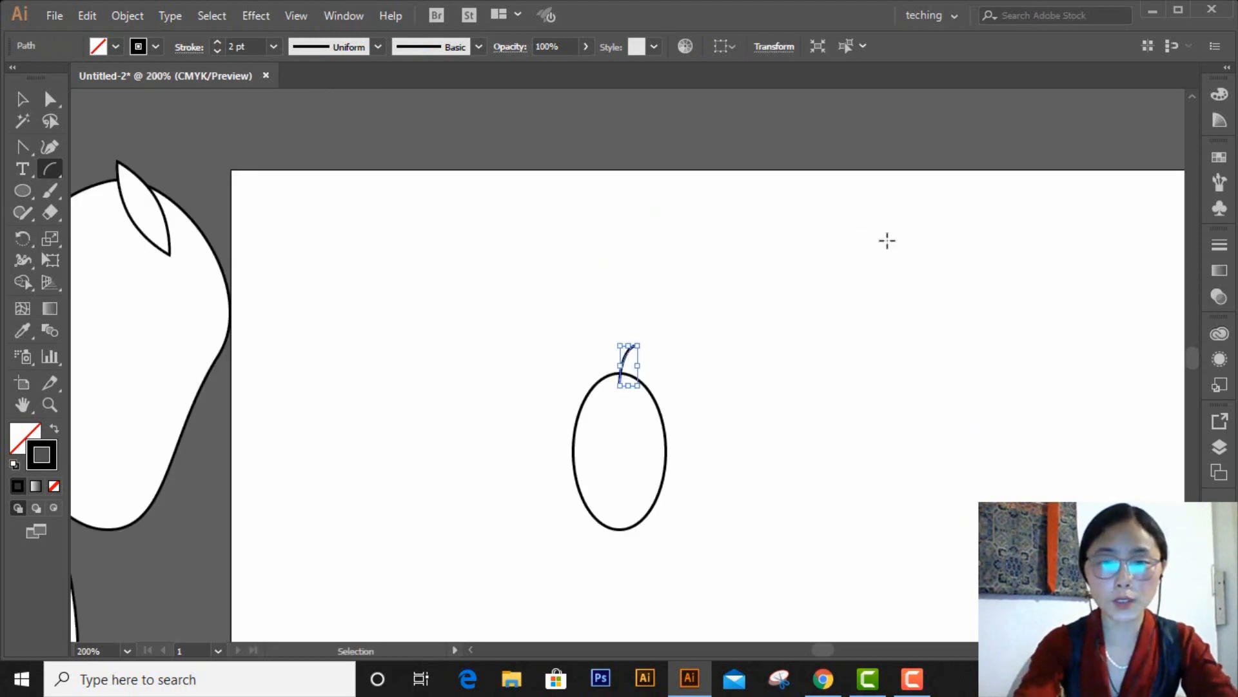
key(ctrl+equal)
scroll(881, 310, down, 5)
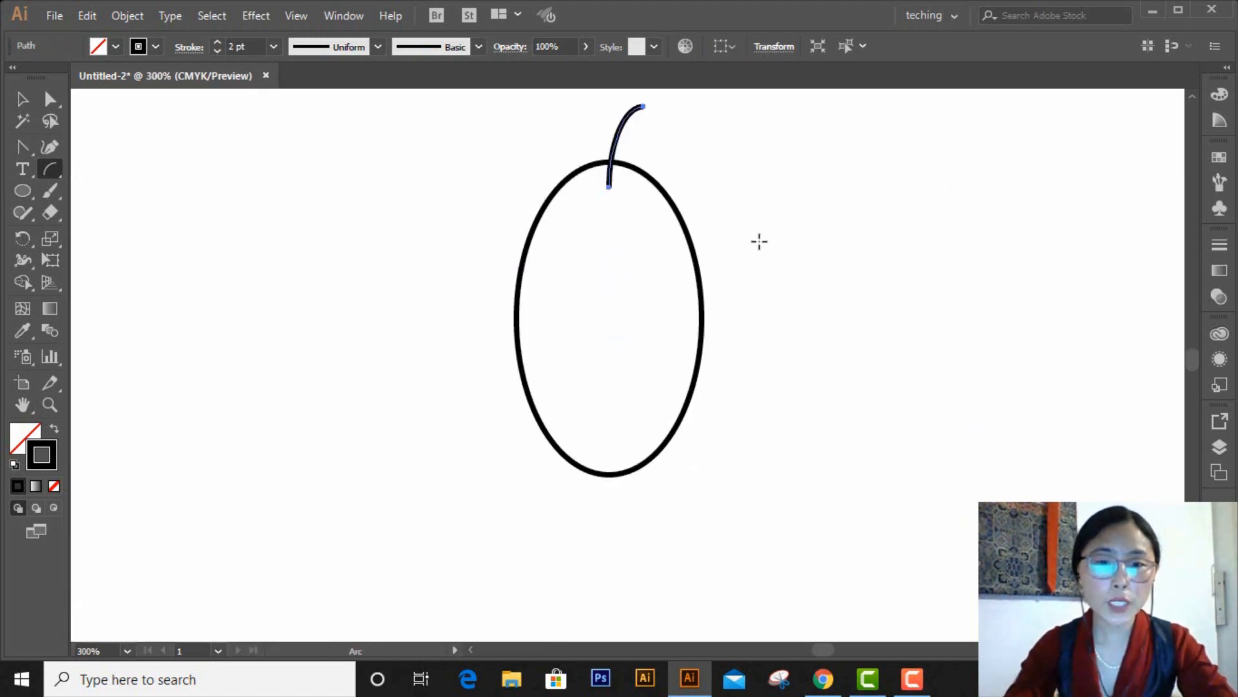
click(22, 99)
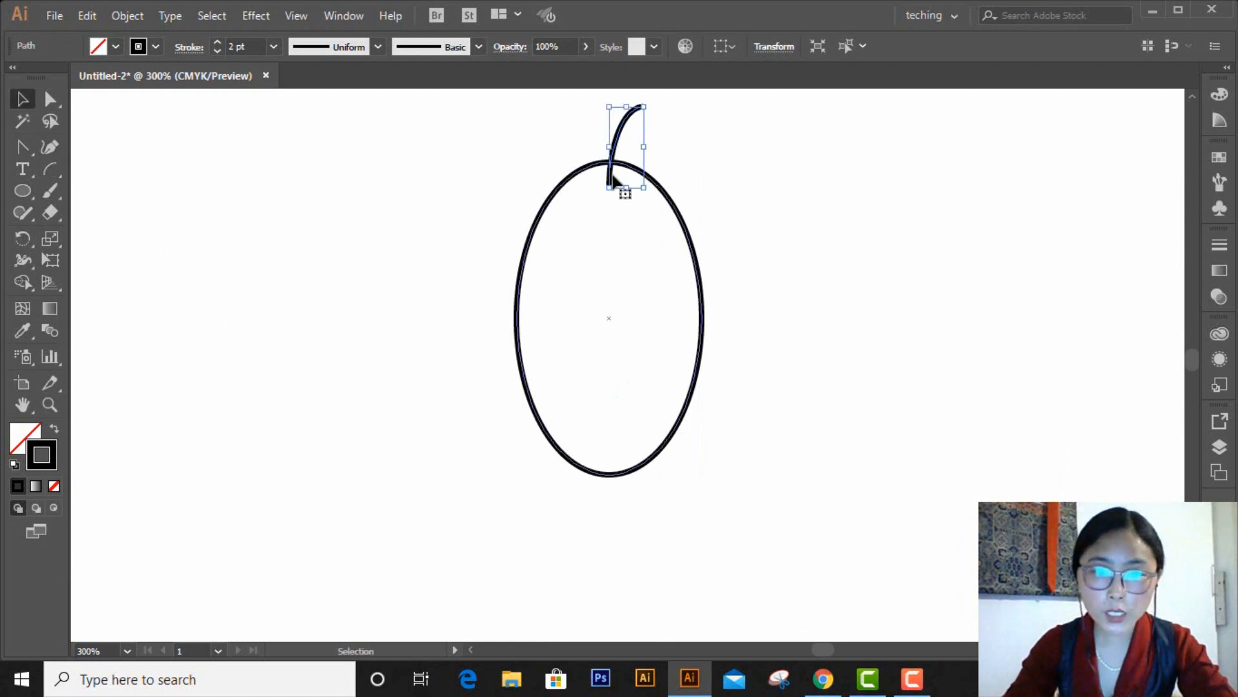
drag(629, 181, 628, 162)
drag(624, 117, 624, 139)
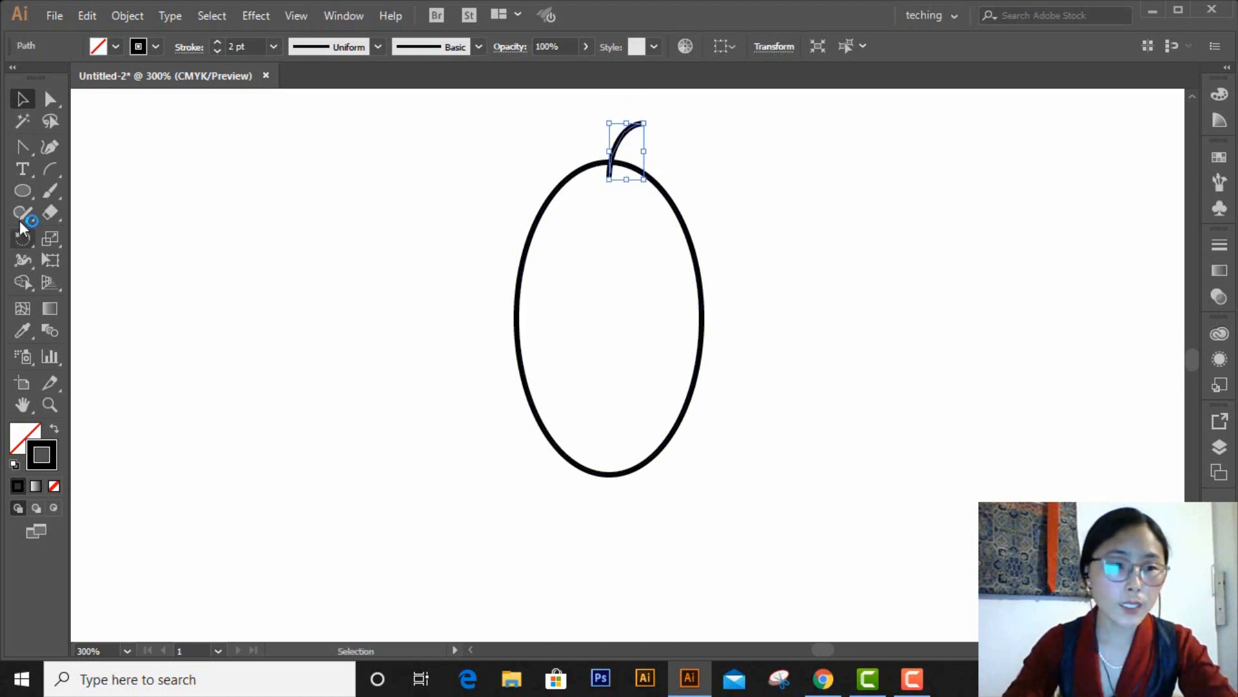
Draw a flat ellipse about 0.14 in wide and 0.03 in high under the stem and move it up onto the stem's base.
click(22, 193)
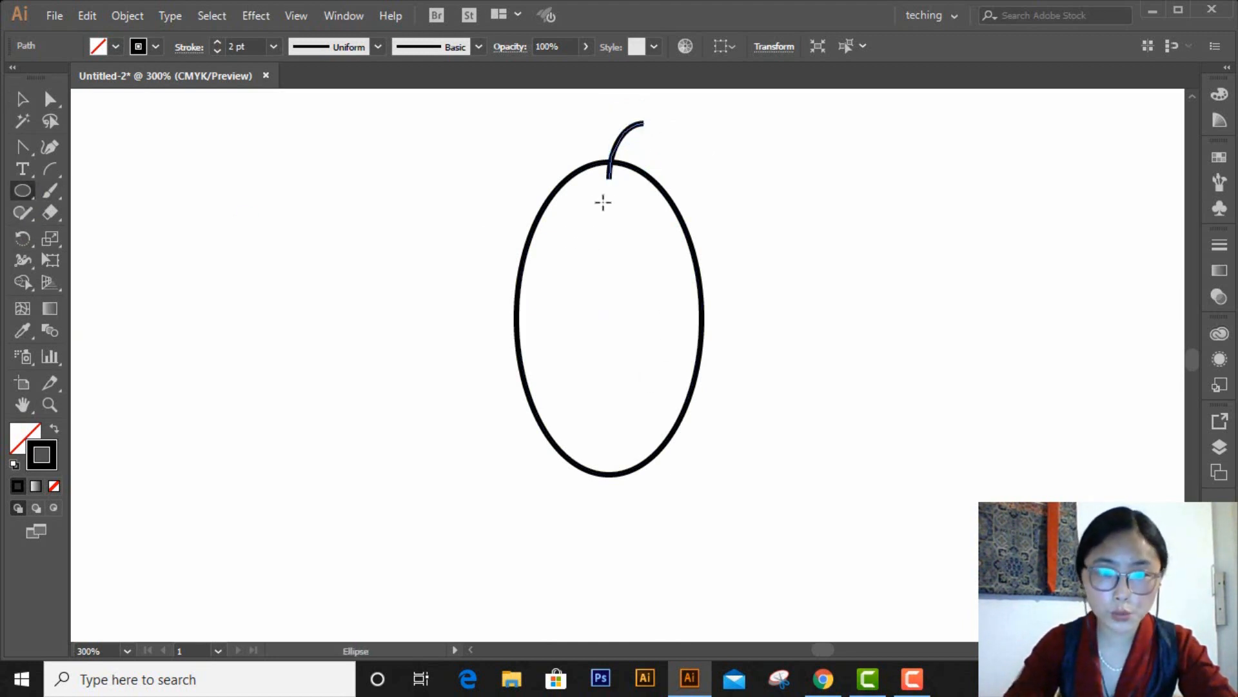
drag(595, 188, 623, 192)
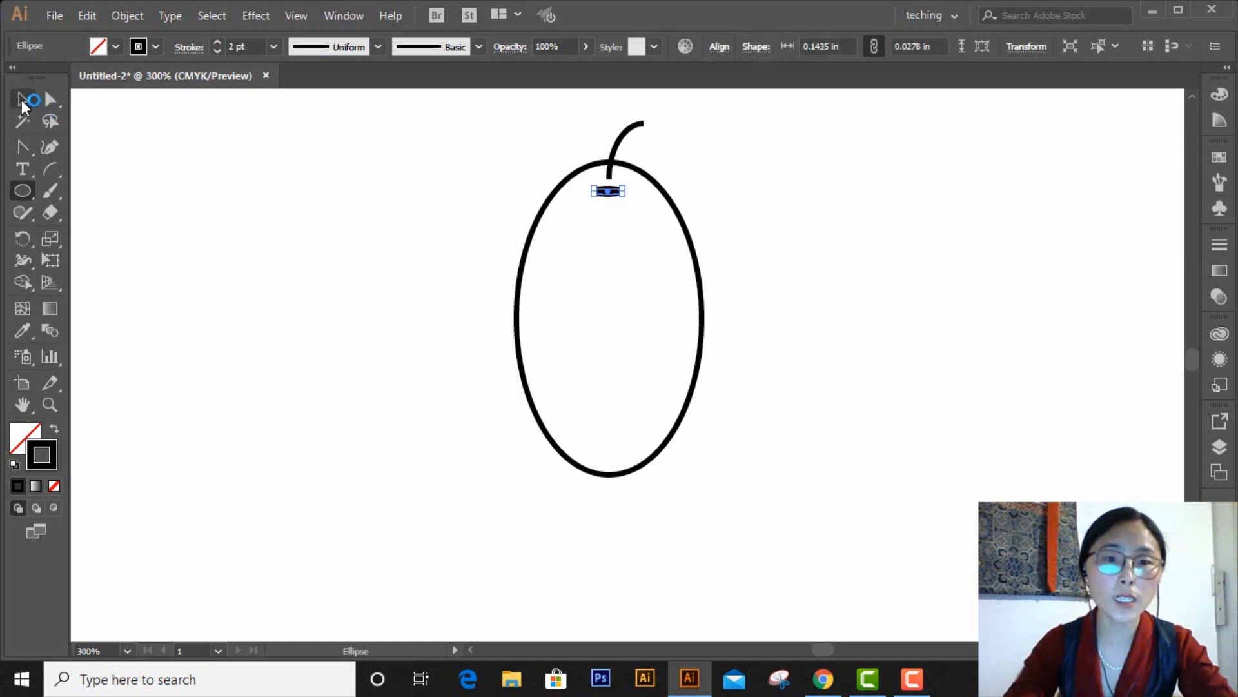
click(23, 100)
click(723, 268)
drag(615, 189, 618, 180)
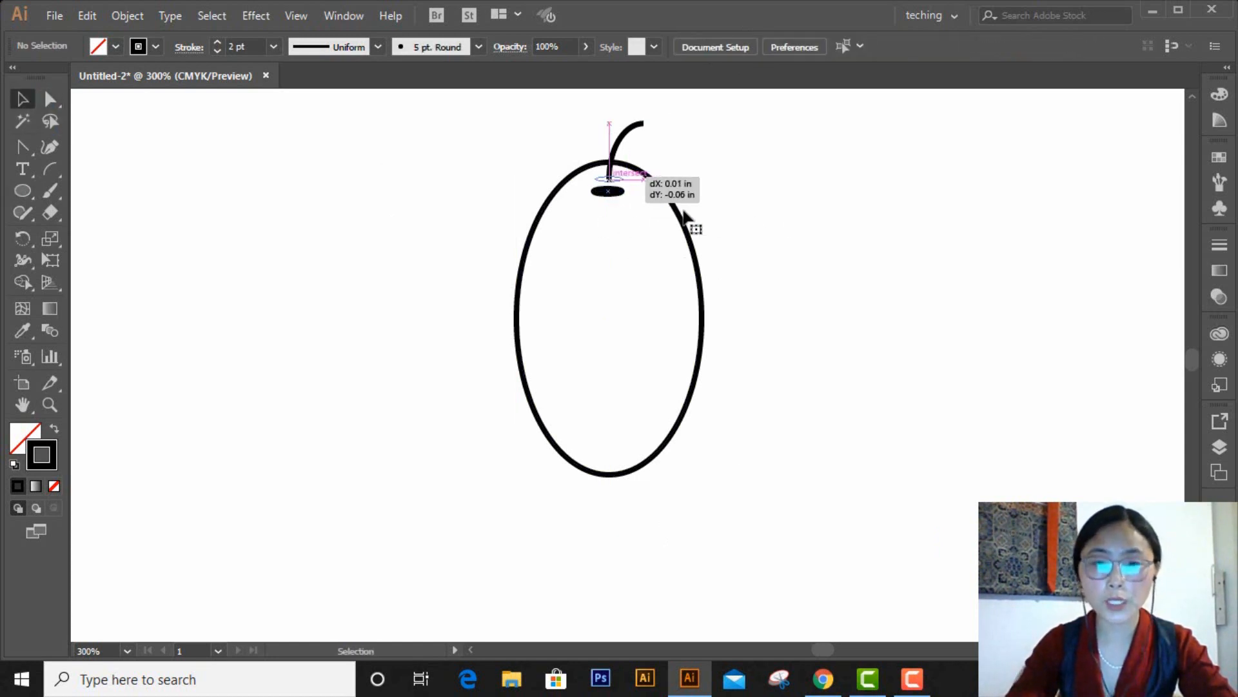
click(849, 238)
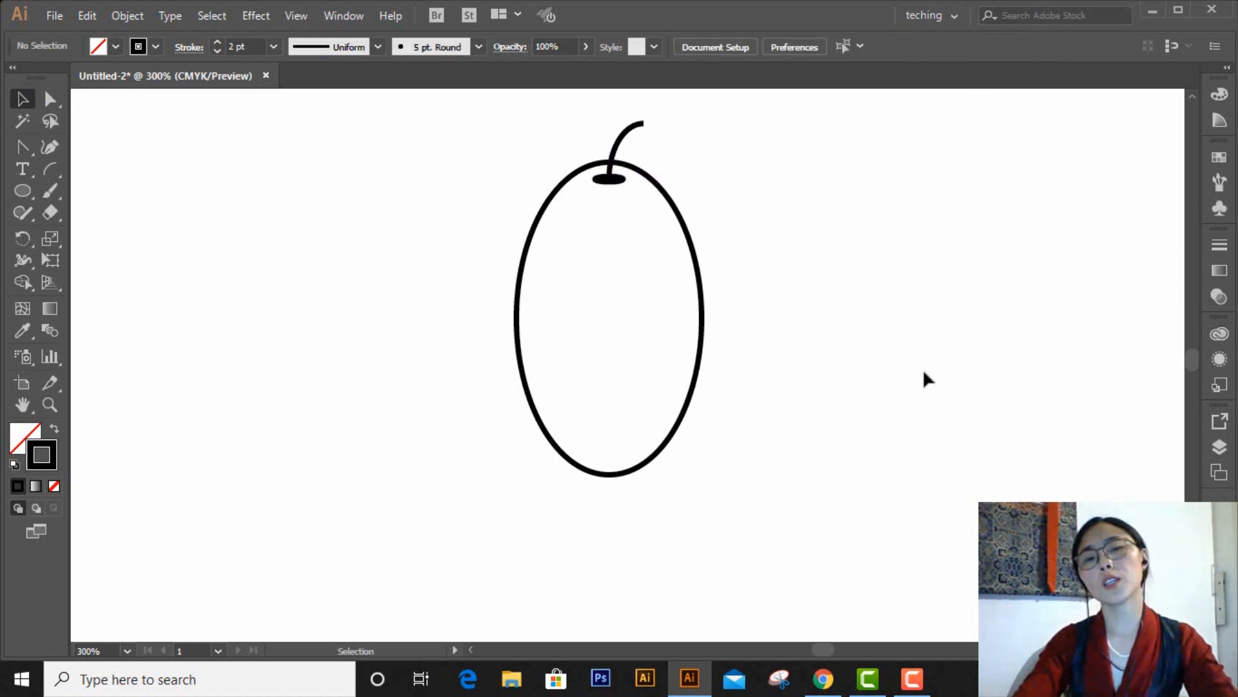
Duplicate the small fruit to its right, tilt the copy counterclockwise, and overlap it with the original near the stems.
scroll(794, 382, down, 2)
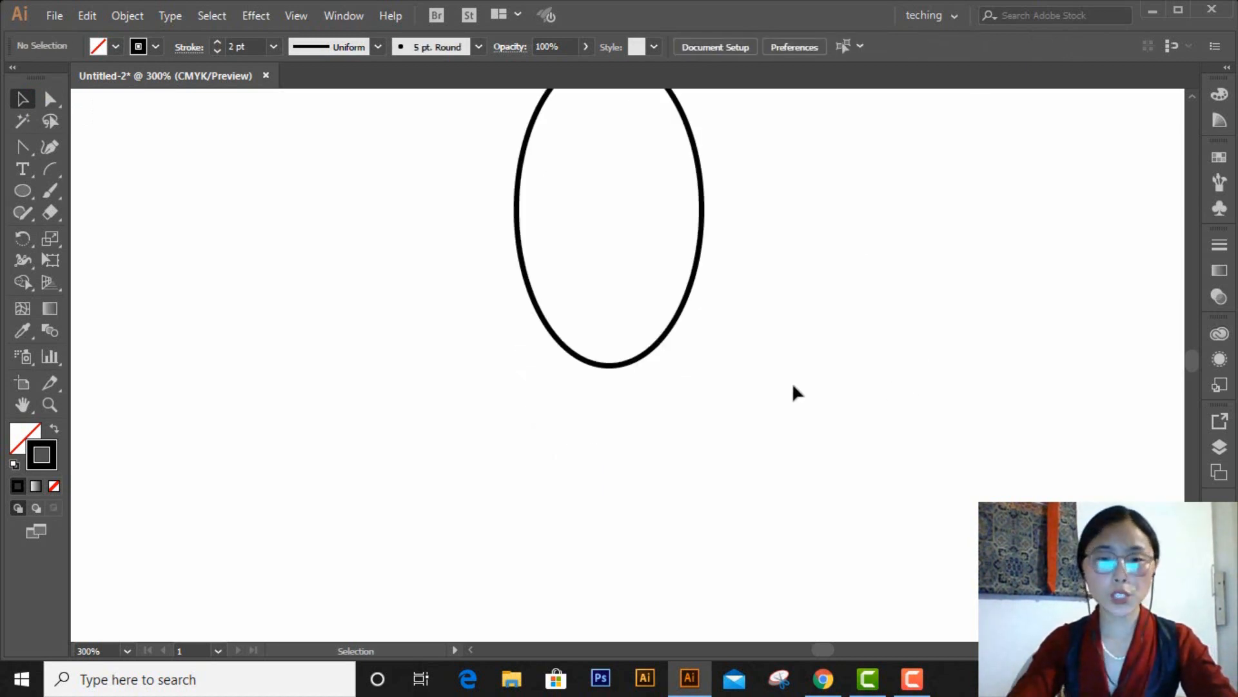
scroll(796, 375, up, 2)
scroll(796, 375, up, 2)
key(ctrl+0)
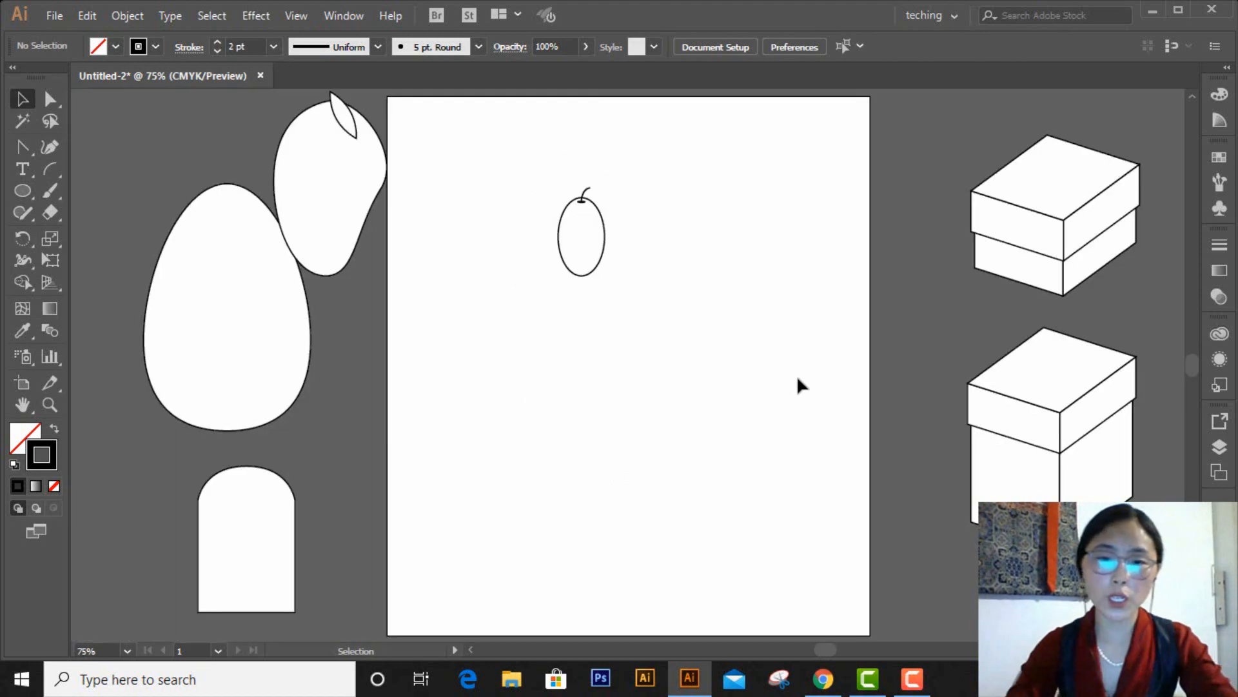
drag(536, 203, 633, 316)
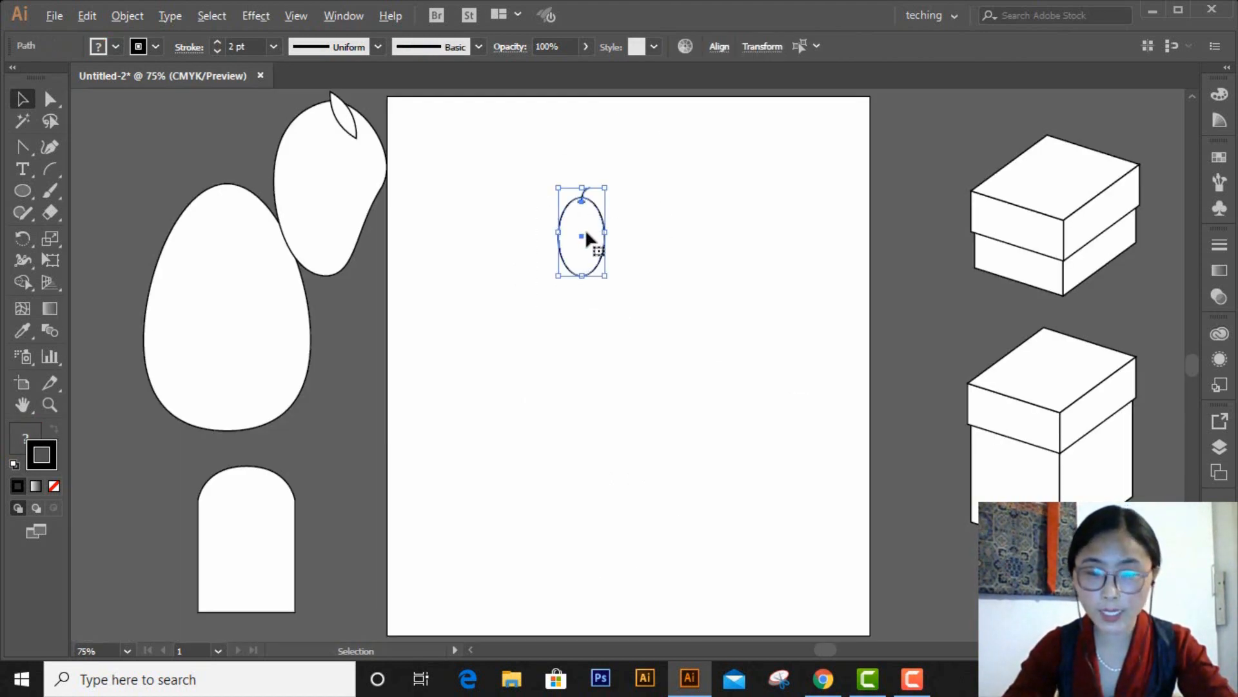
drag(587, 235, 669, 233)
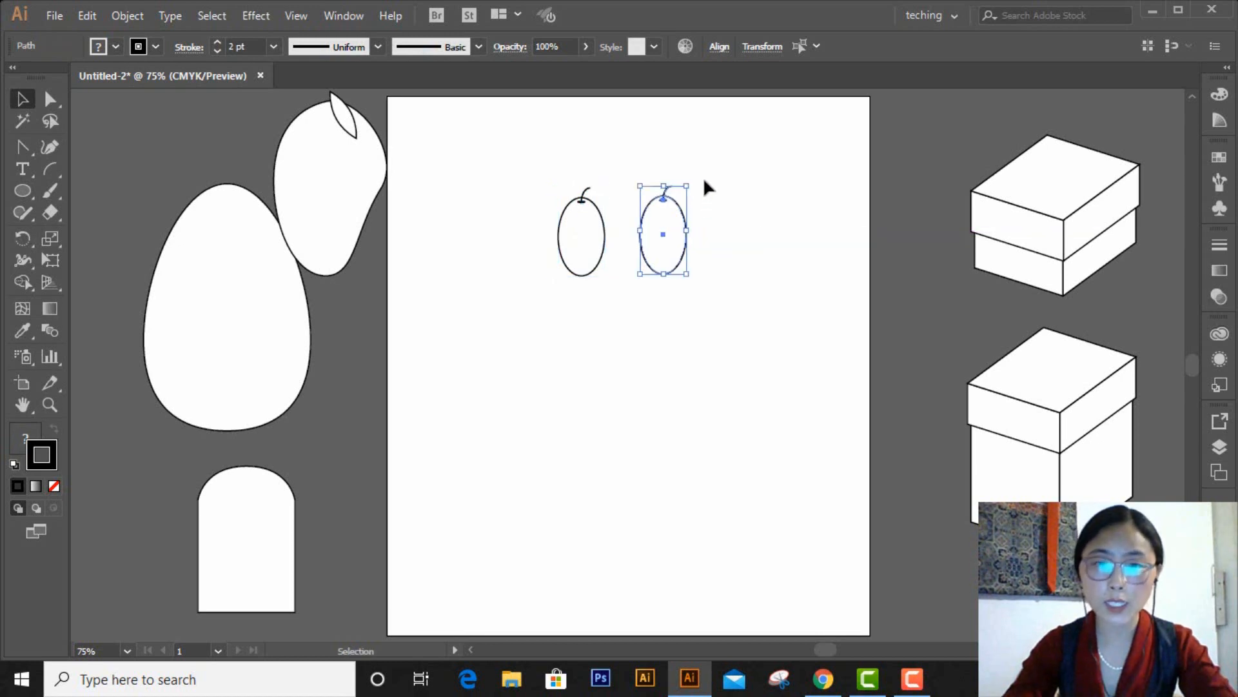
drag(696, 183, 670, 178)
drag(660, 227, 605, 228)
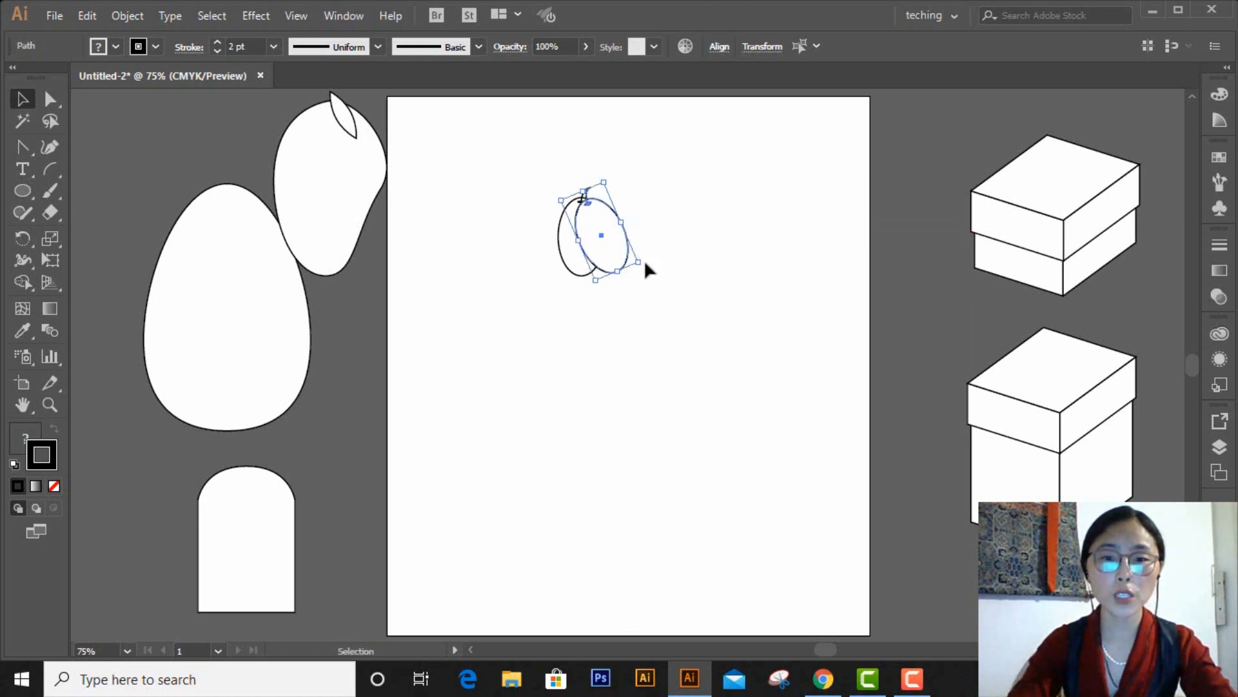
drag(649, 265, 620, 247)
click(843, 225)
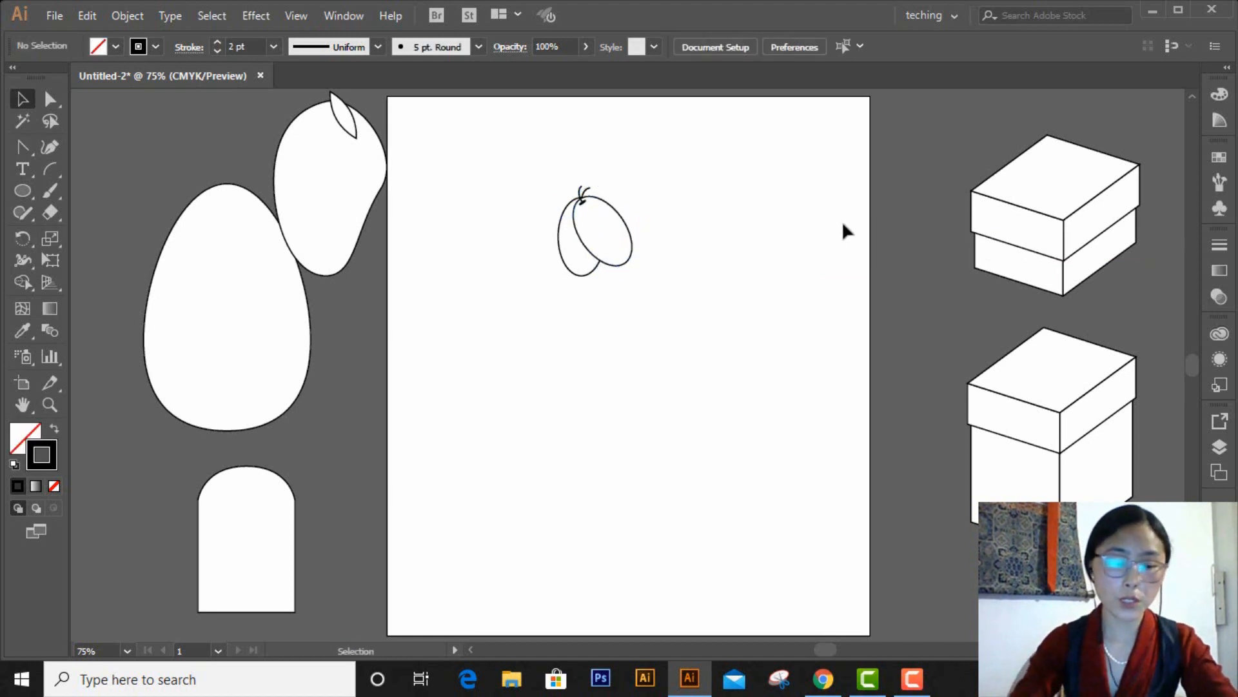
Pull the tilted copy's ellipse, base and stem away from the original fruit and delete all three pieces.
key(ctrl+1)
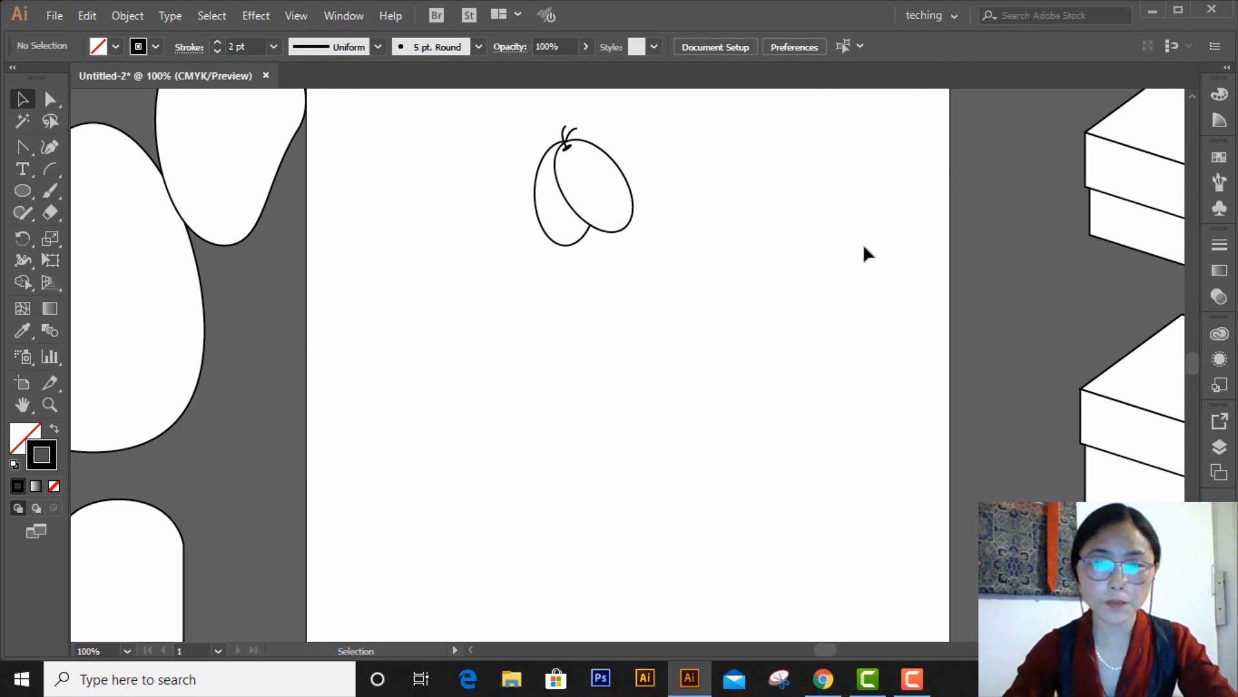
scroll(877, 245, up, 3)
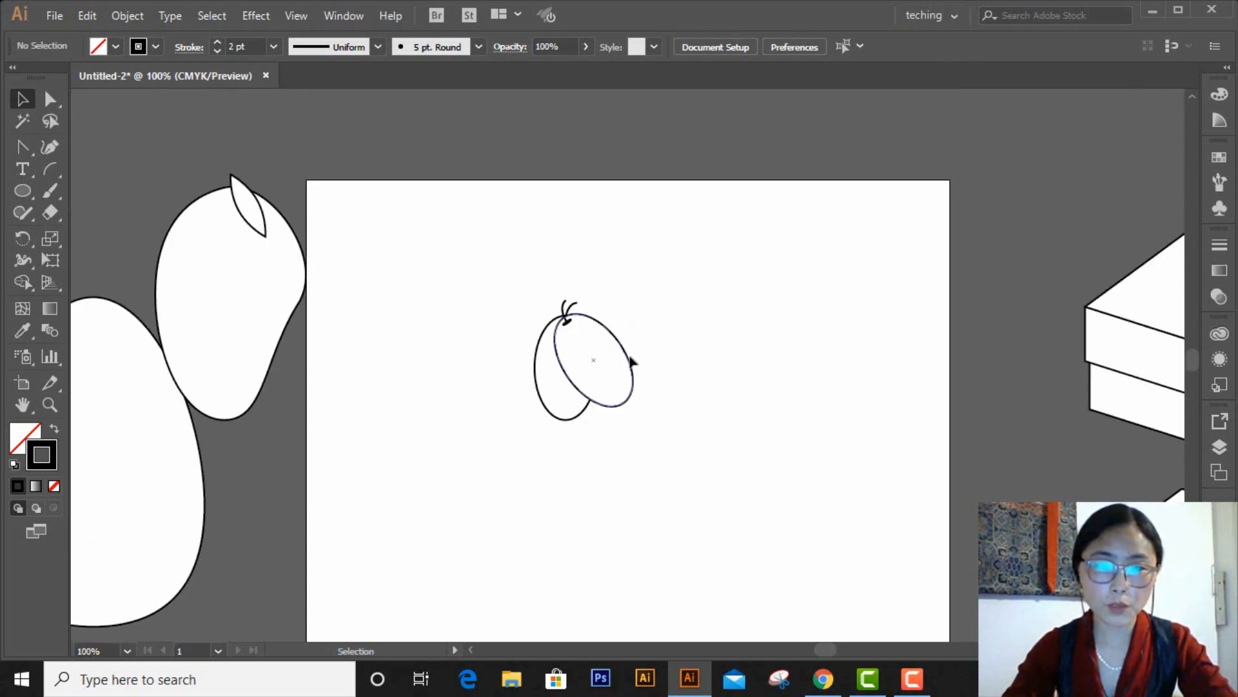
drag(632, 361, 764, 347)
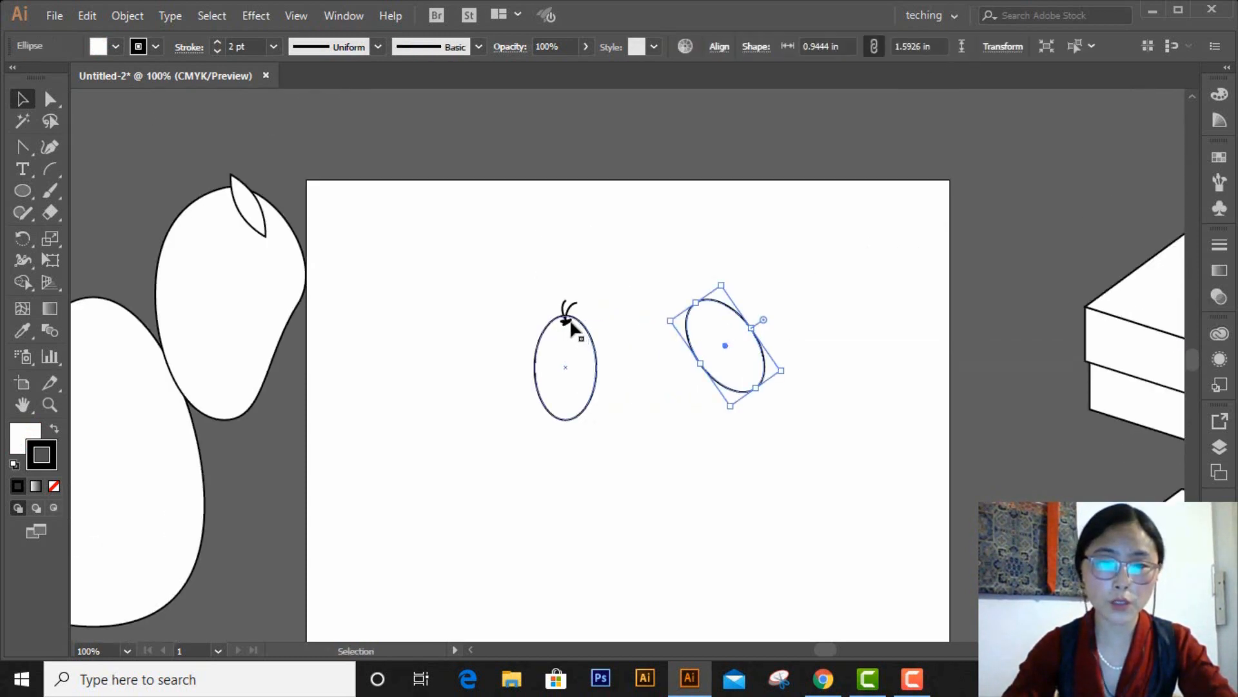
drag(572, 329, 740, 306)
click(671, 265)
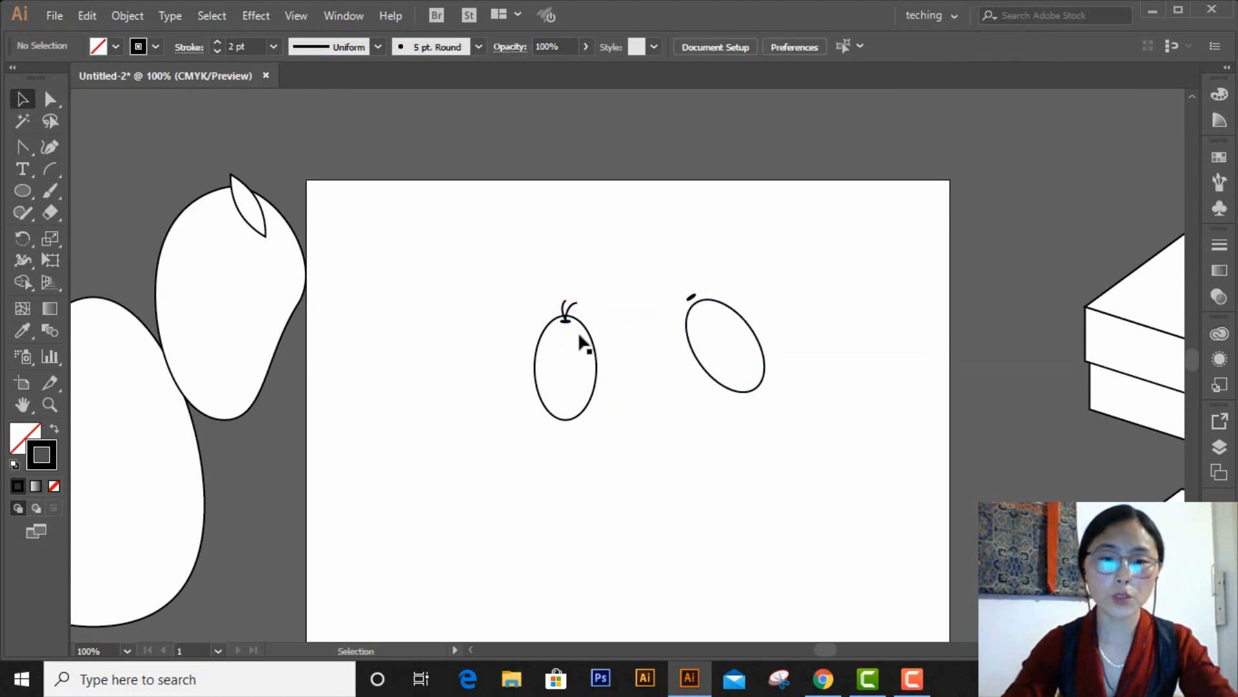
drag(565, 320, 673, 298)
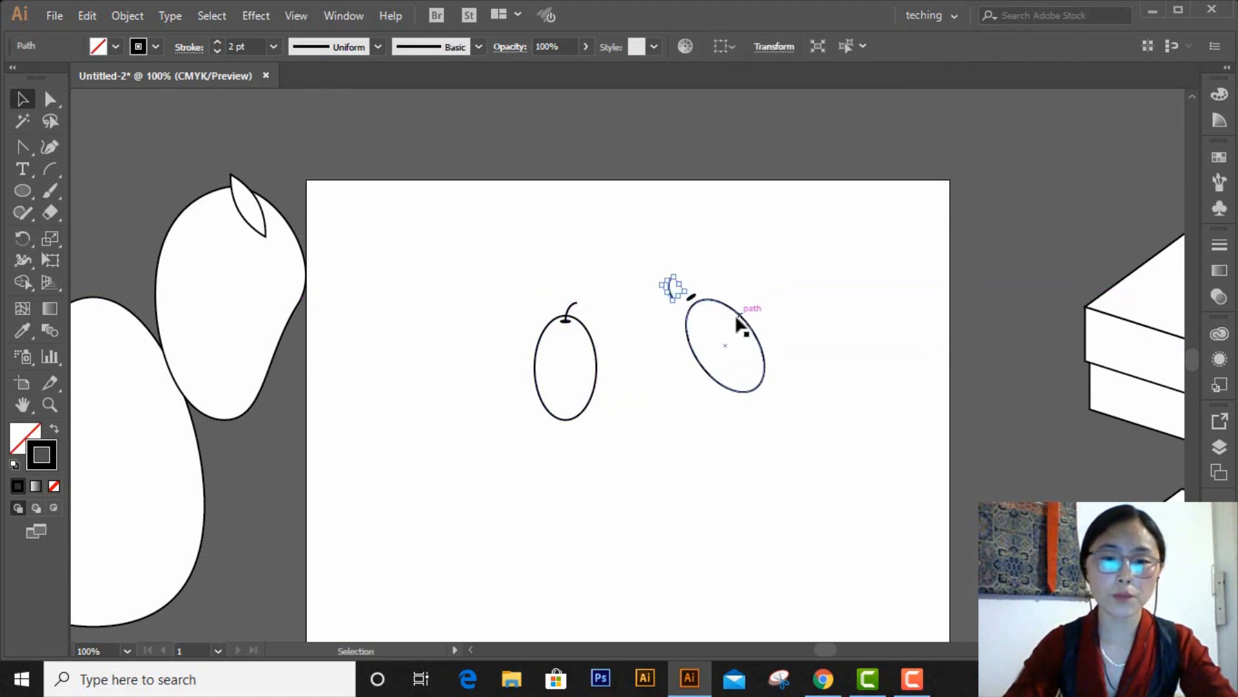
click(759, 294)
drag(827, 405, 831, 405)
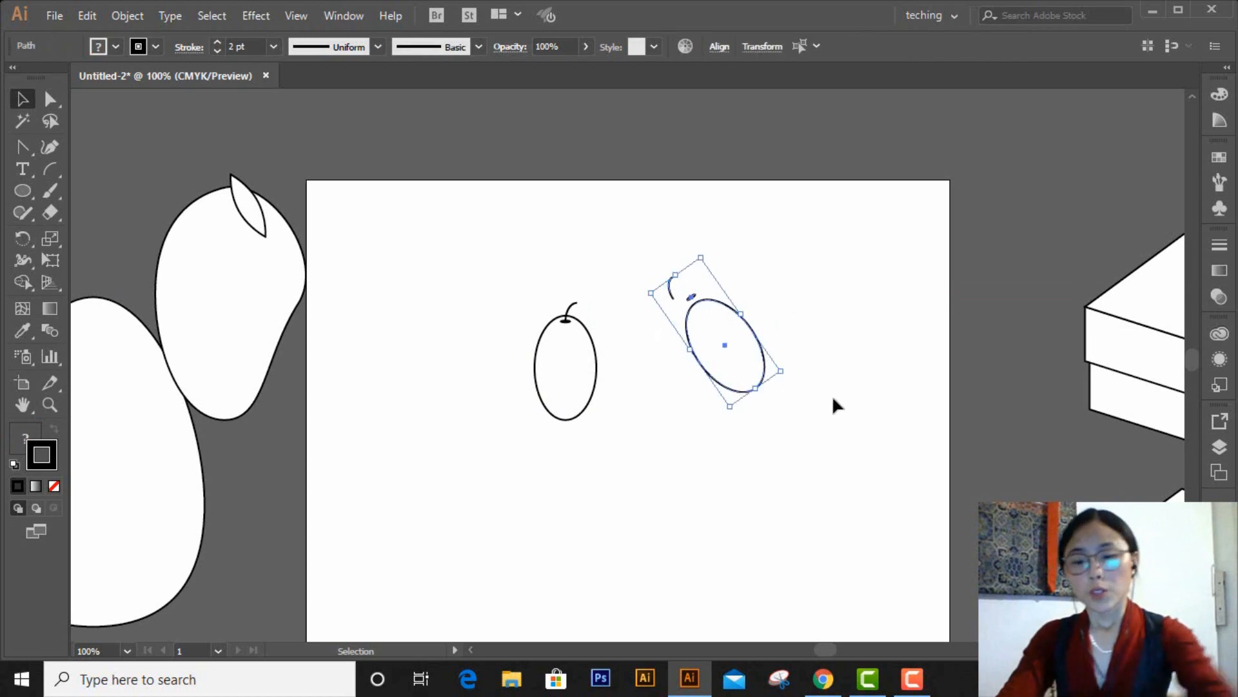
key(Delete)
Group the original fruit's ellipse, stem and stem base into one object.
drag(474, 276, 648, 422)
key(a)
key(v)
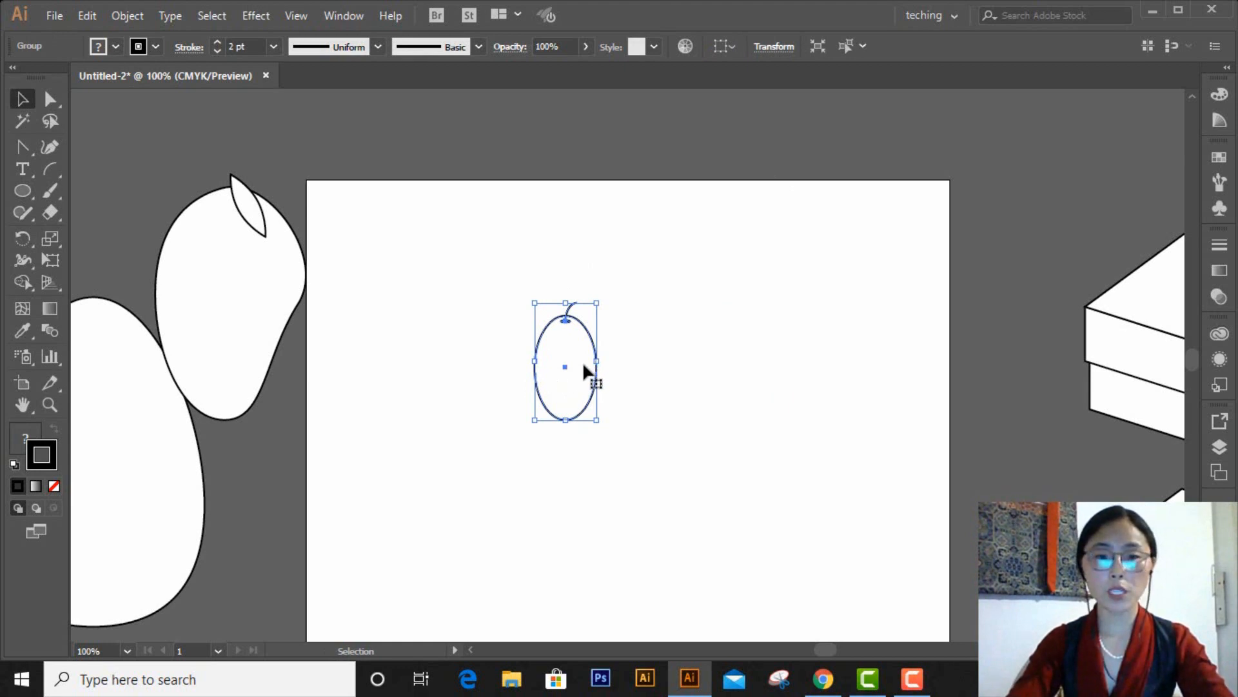
Duplicate the grouped fruit to its right, tilt the copy counterclockwise, and overlap it with the original so their stems meet.
drag(582, 361, 684, 361)
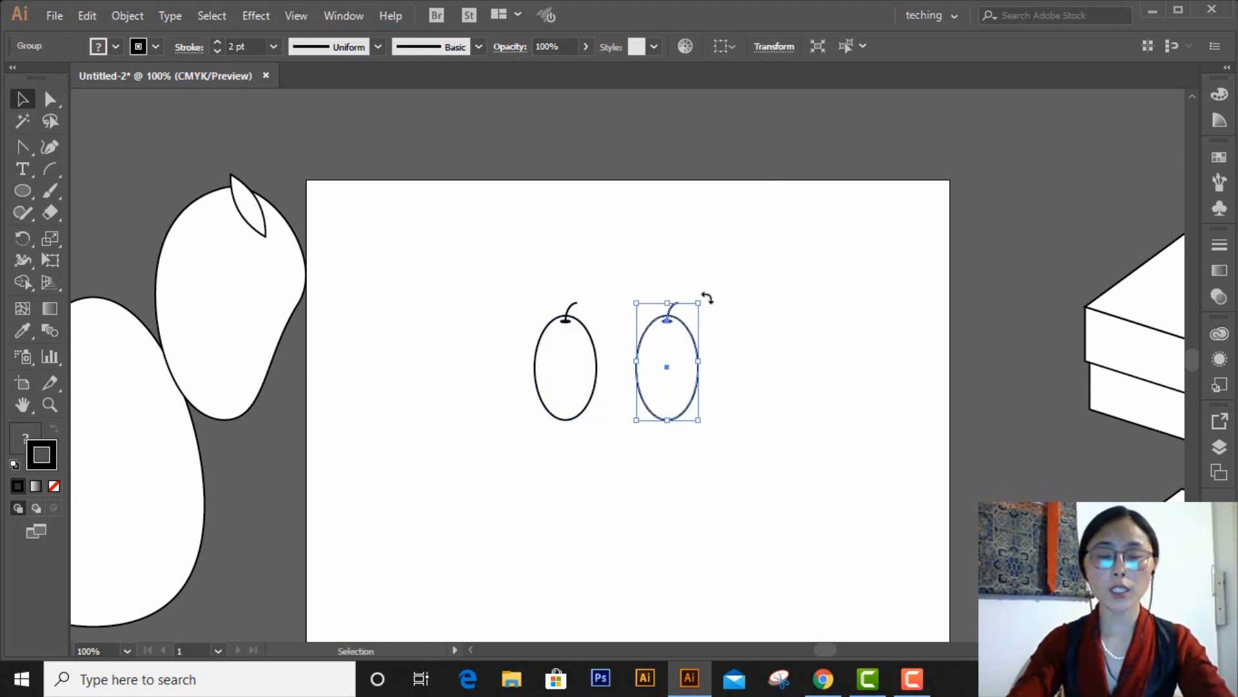
drag(707, 298, 648, 277)
drag(678, 368, 632, 358)
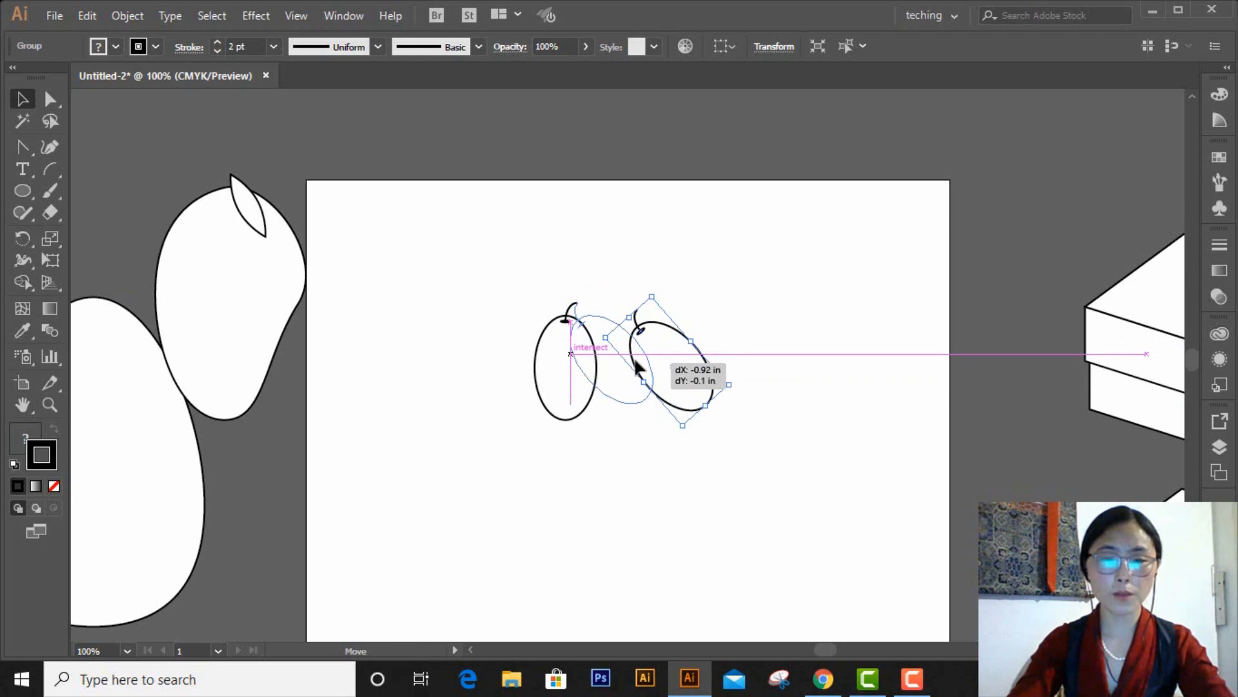
click(845, 405)
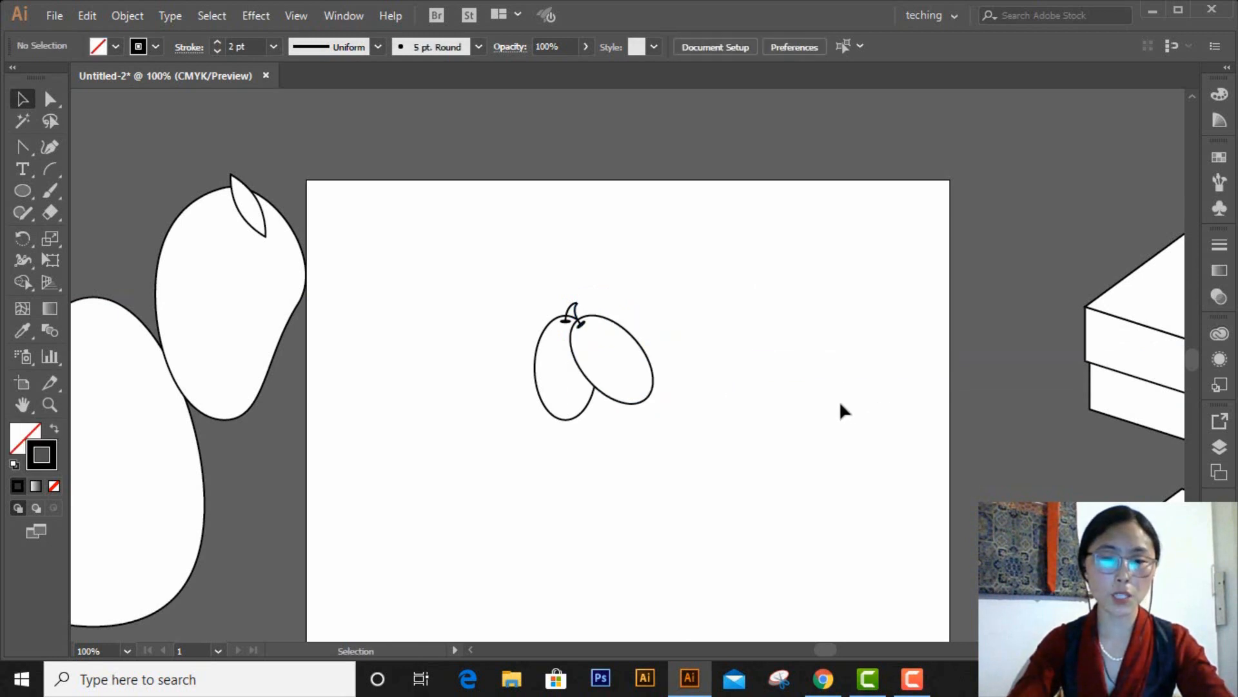
Copy the tilted fruit to the left of the pair, rotate it clockwise, and overlap it with the upright one.
click(645, 359)
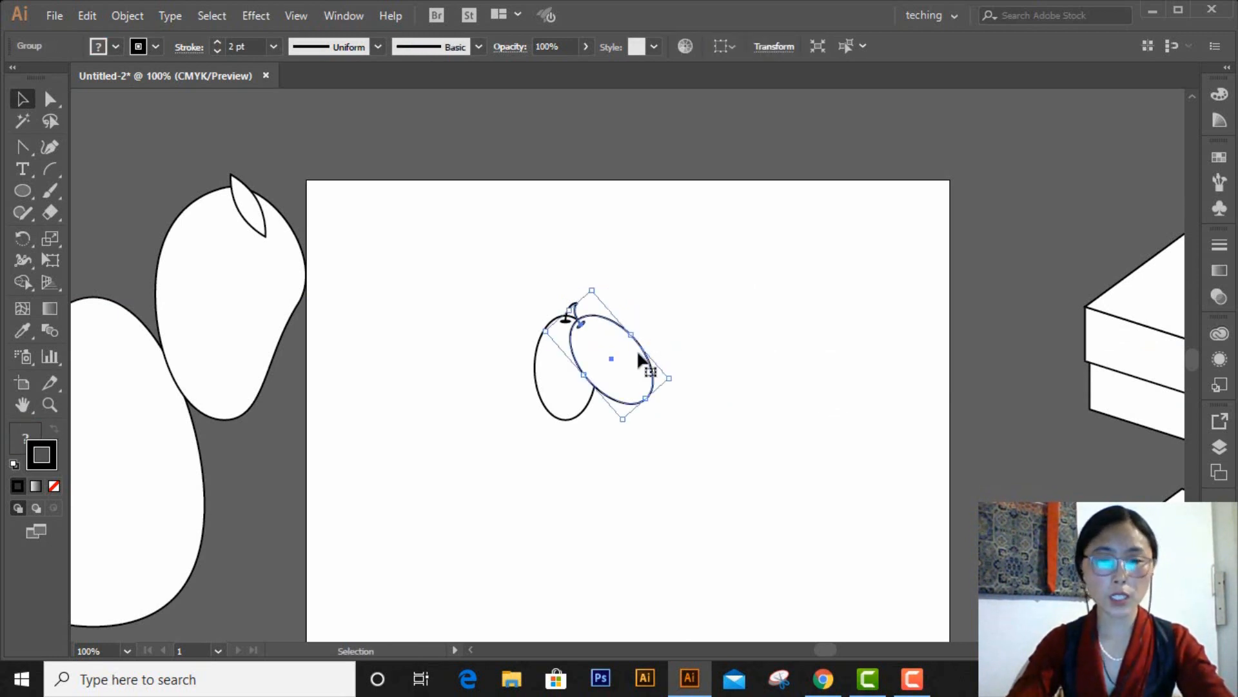
drag(638, 355, 523, 365)
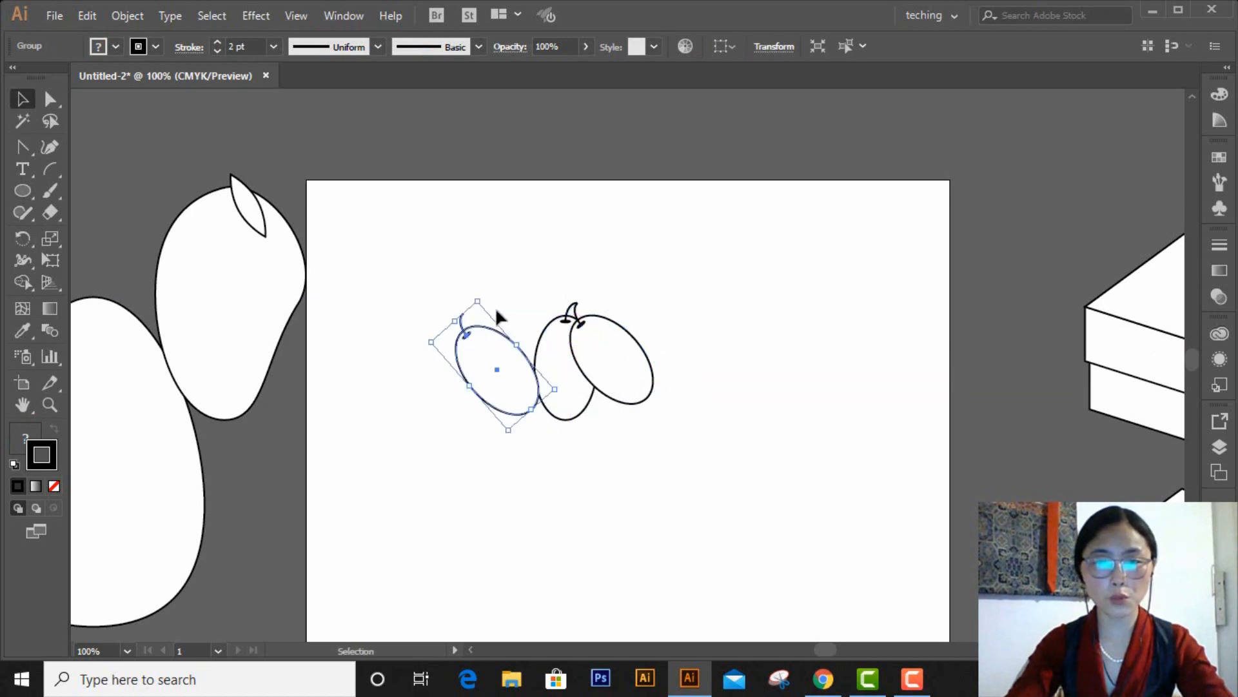
drag(484, 293, 554, 345)
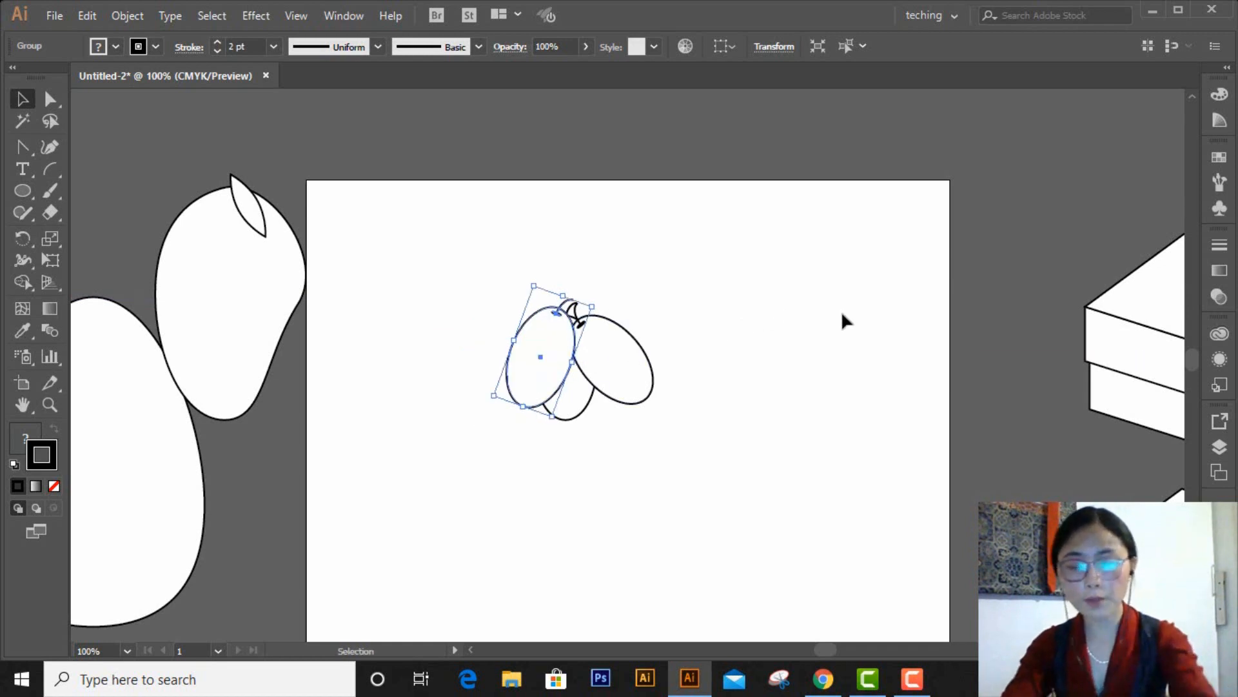
click(838, 314)
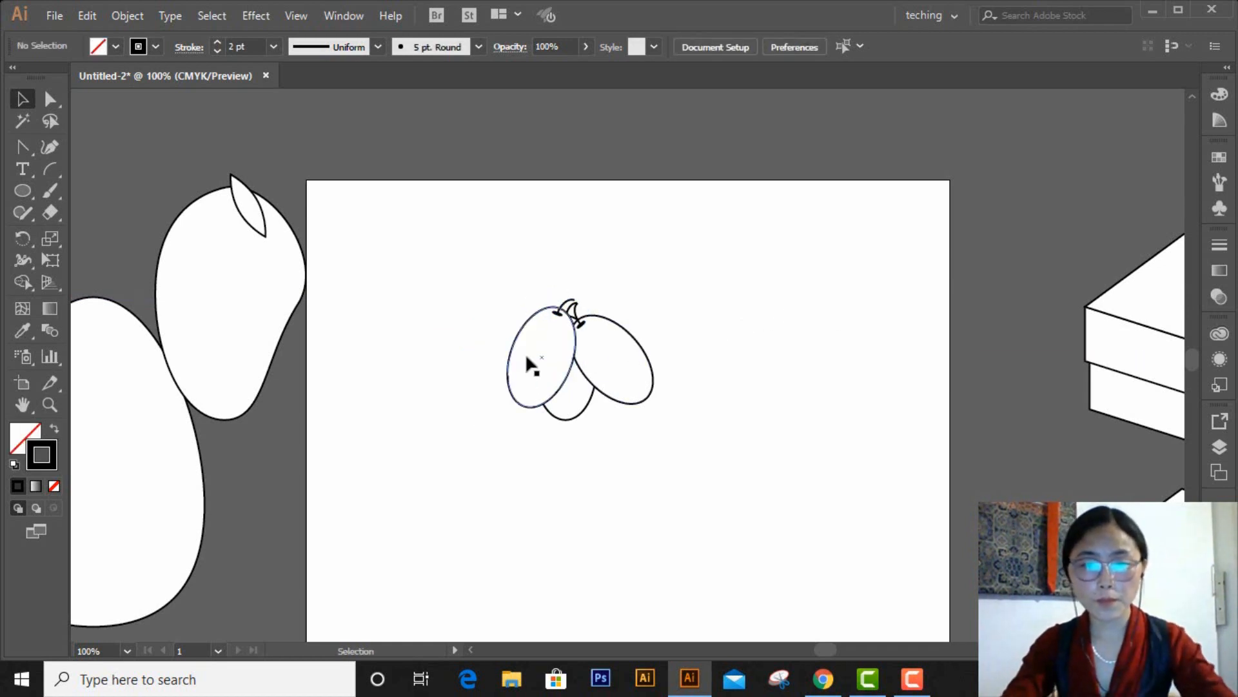
Nudge the left fruit so its stem lines up with the other two stems.
drag(531, 362, 528, 368)
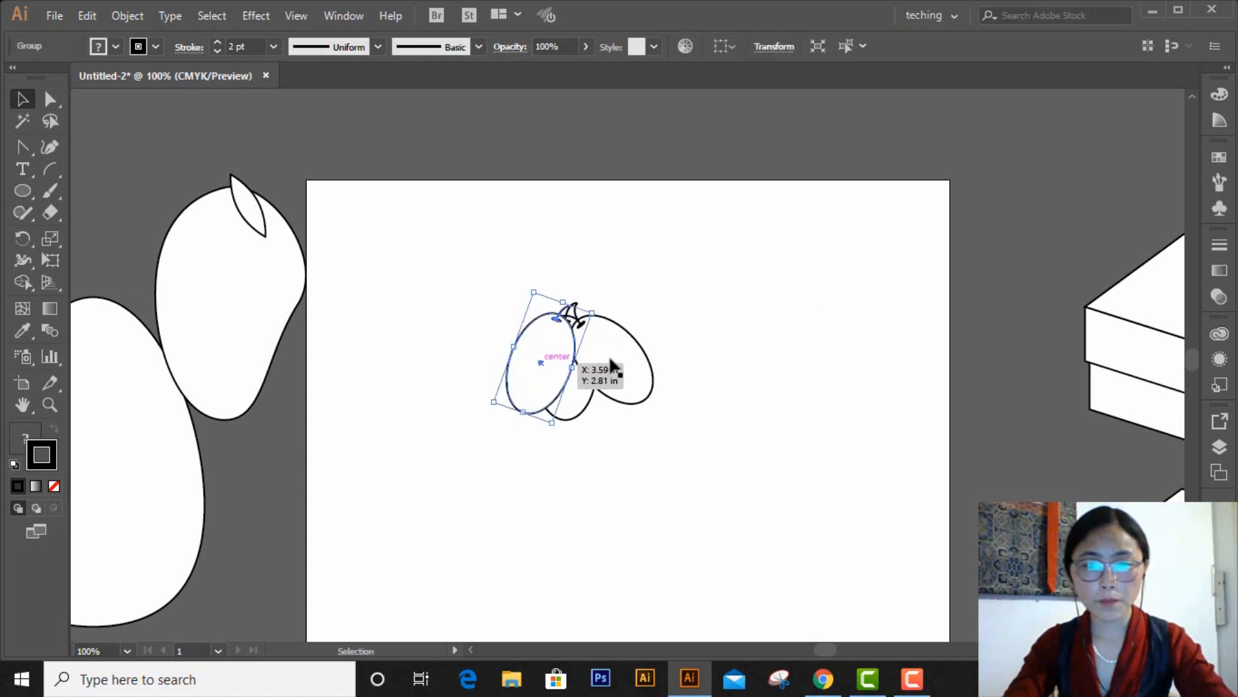
click(862, 347)
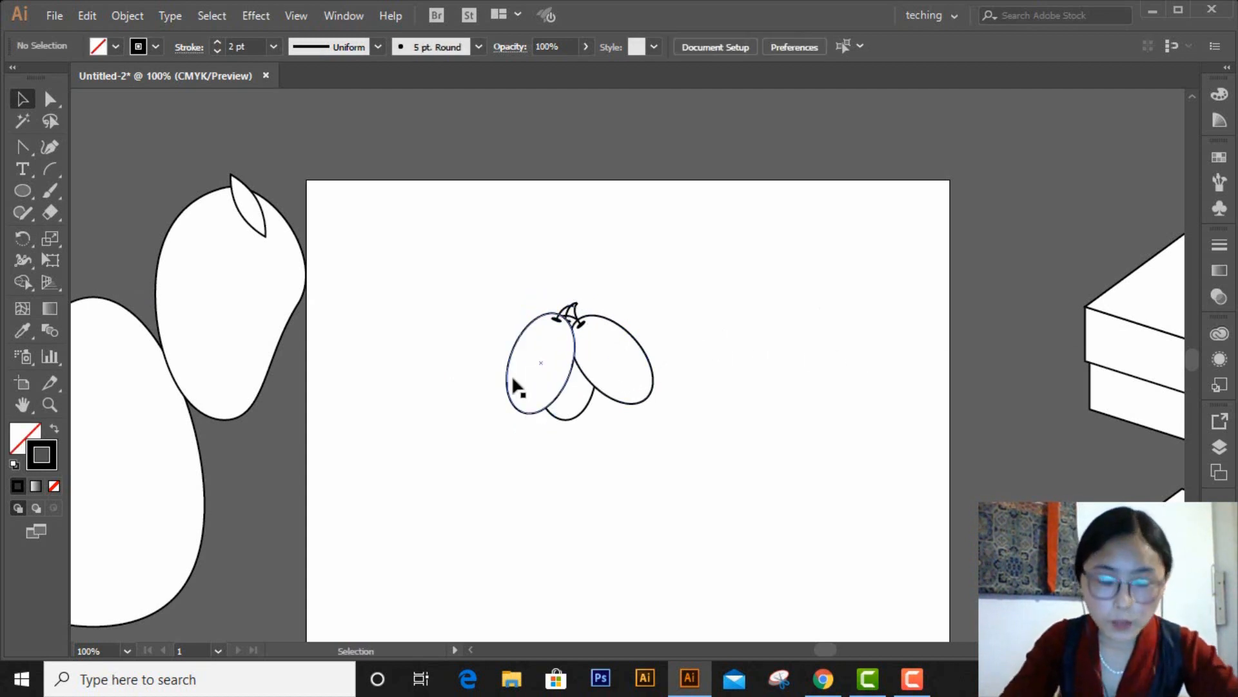
key(ctrl)
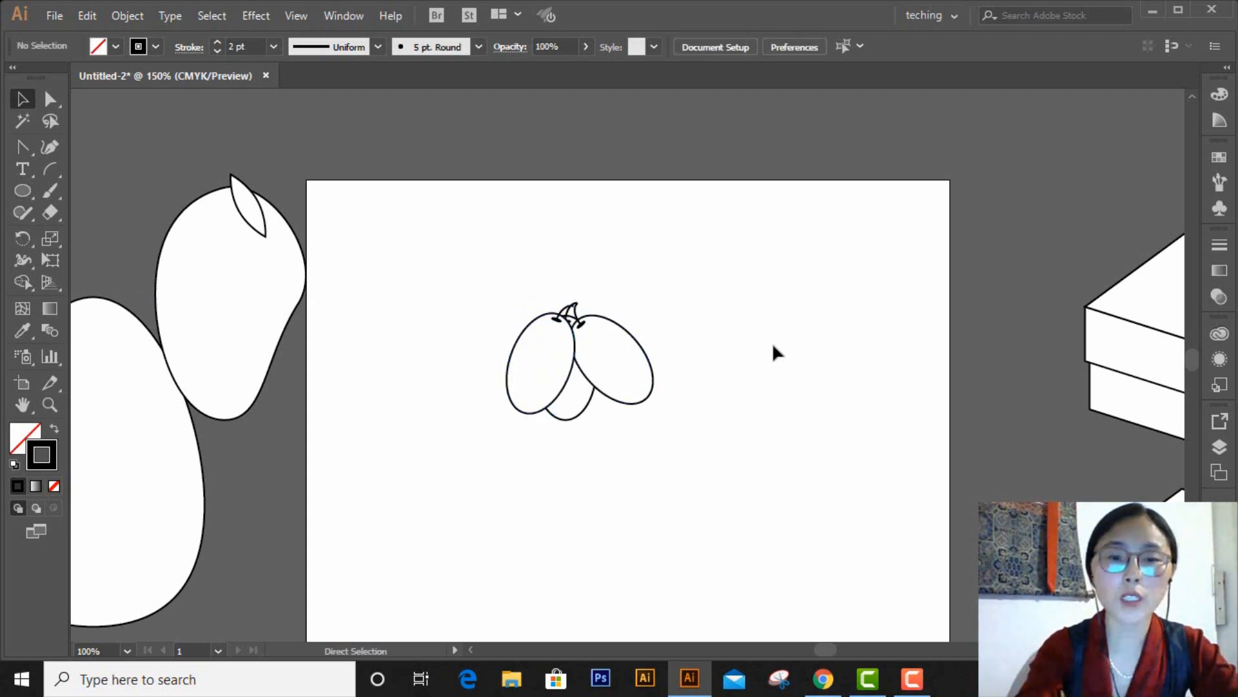
key(ctrl+plus)
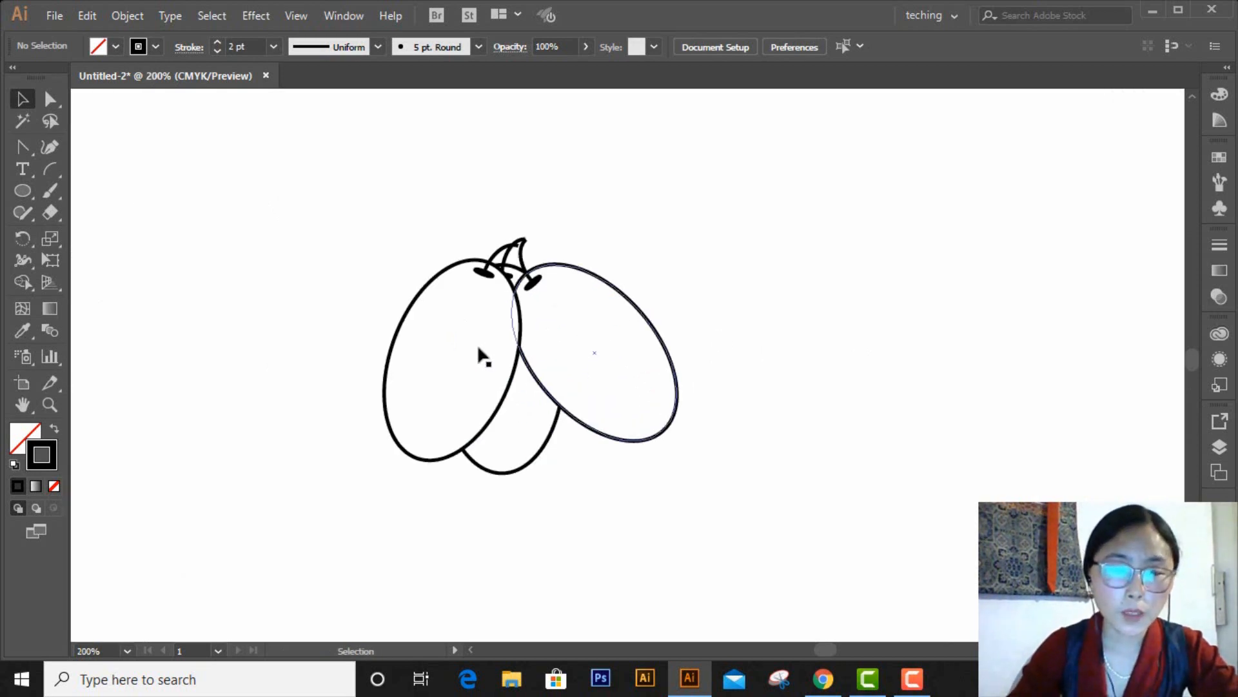
drag(479, 352, 485, 342)
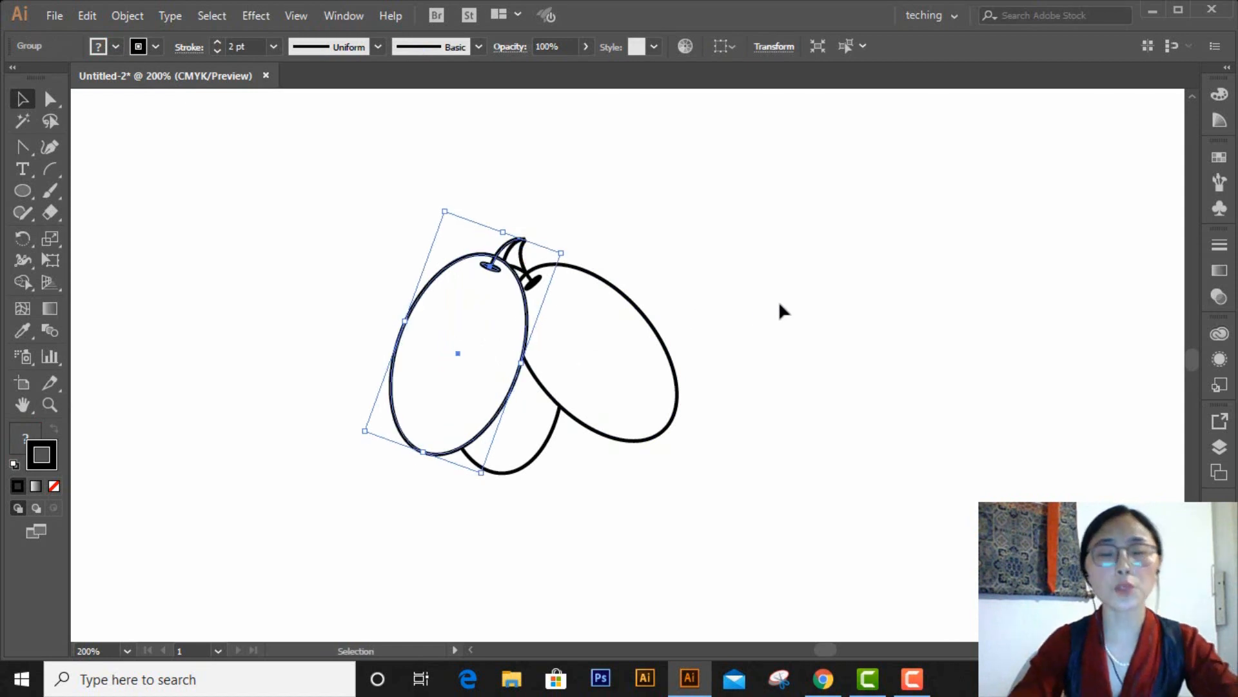
click(776, 367)
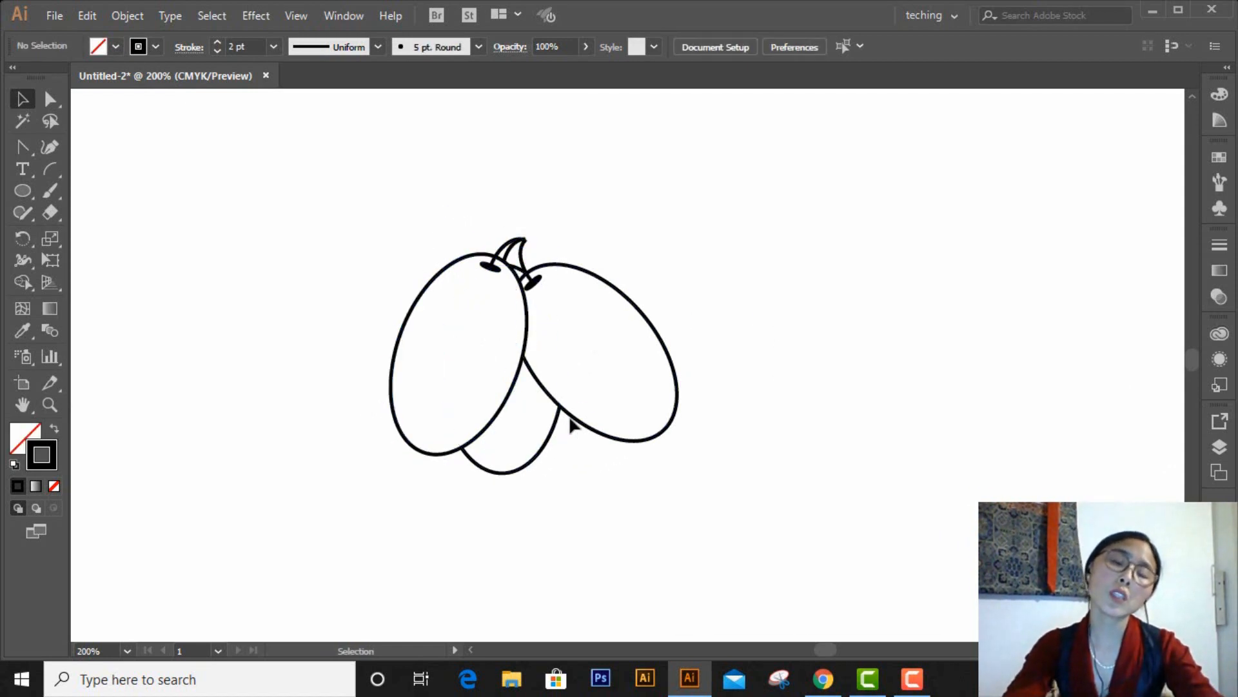
Rotate the left fruit slightly further clockwise and shift it up and left against the shared stems.
click(478, 376)
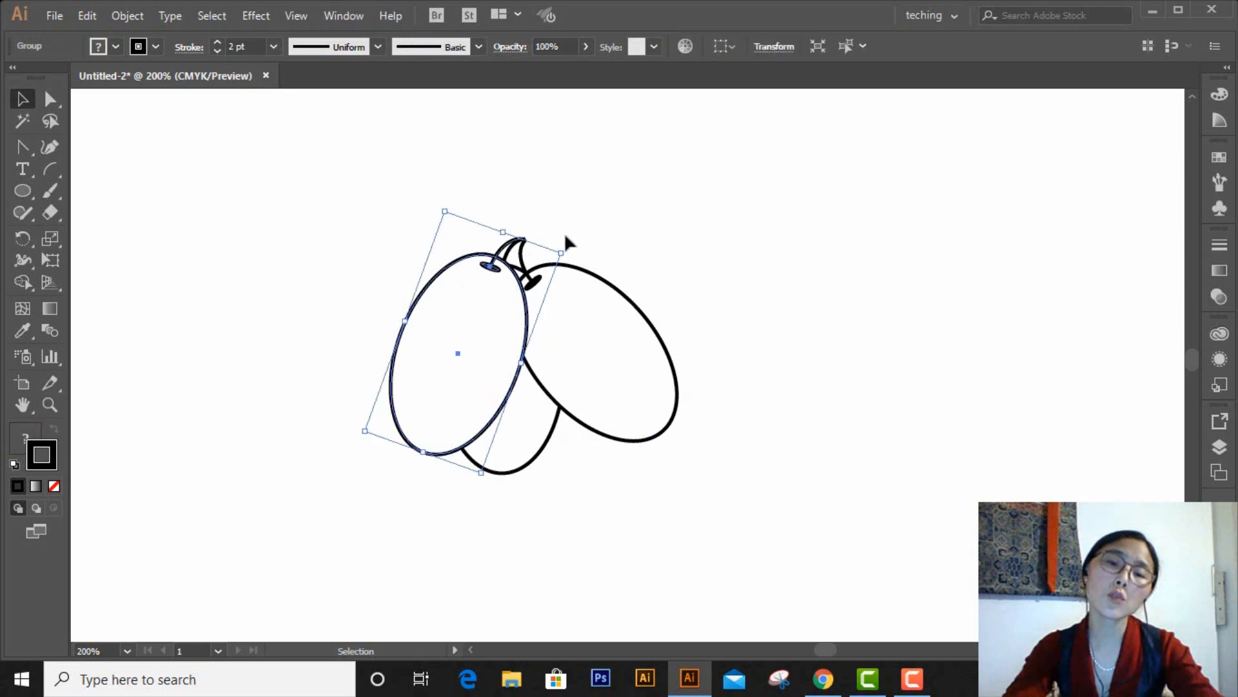
drag(571, 248, 583, 269)
drag(490, 354, 485, 342)
click(830, 243)
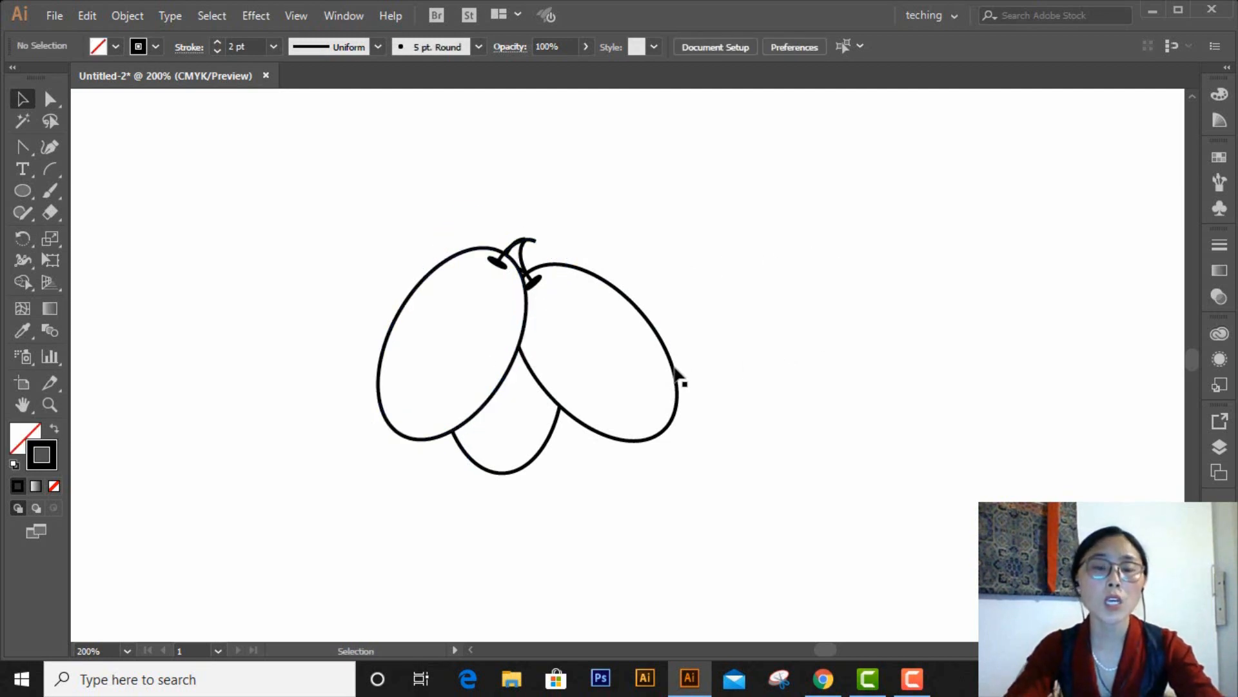
Bring the upright middle fruit to the front of the two tilted fruits.
click(547, 422)
right_click(547, 422)
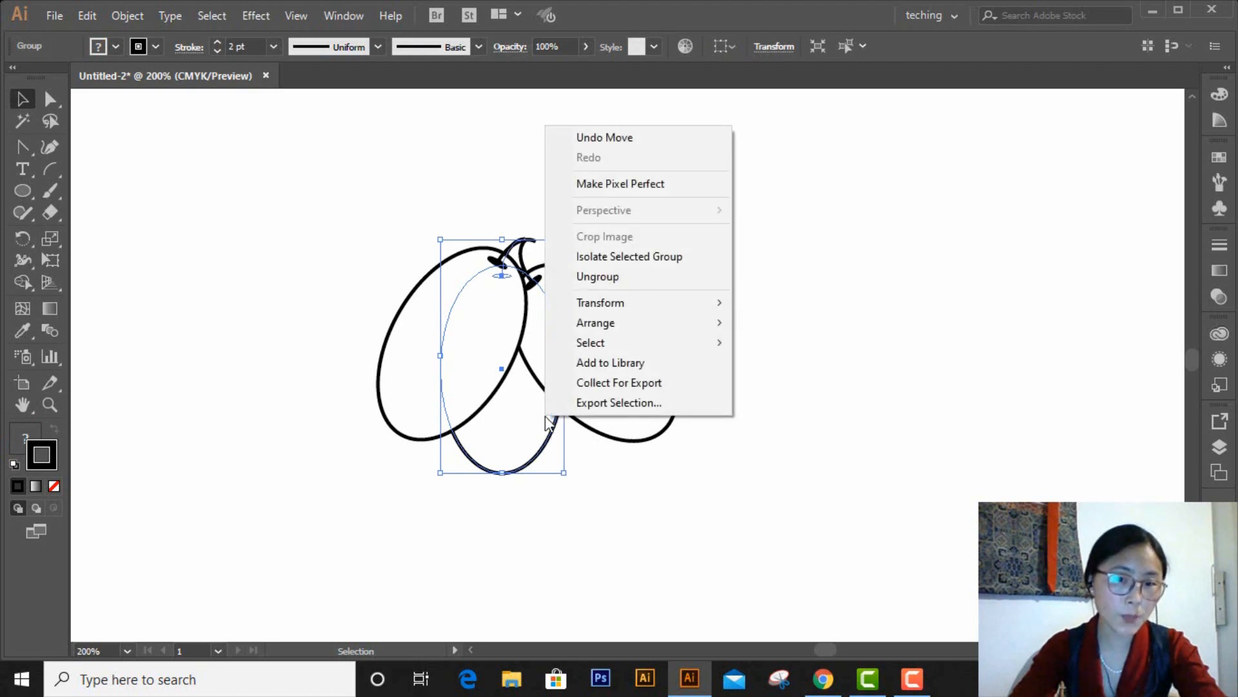
mouse_move(647, 331)
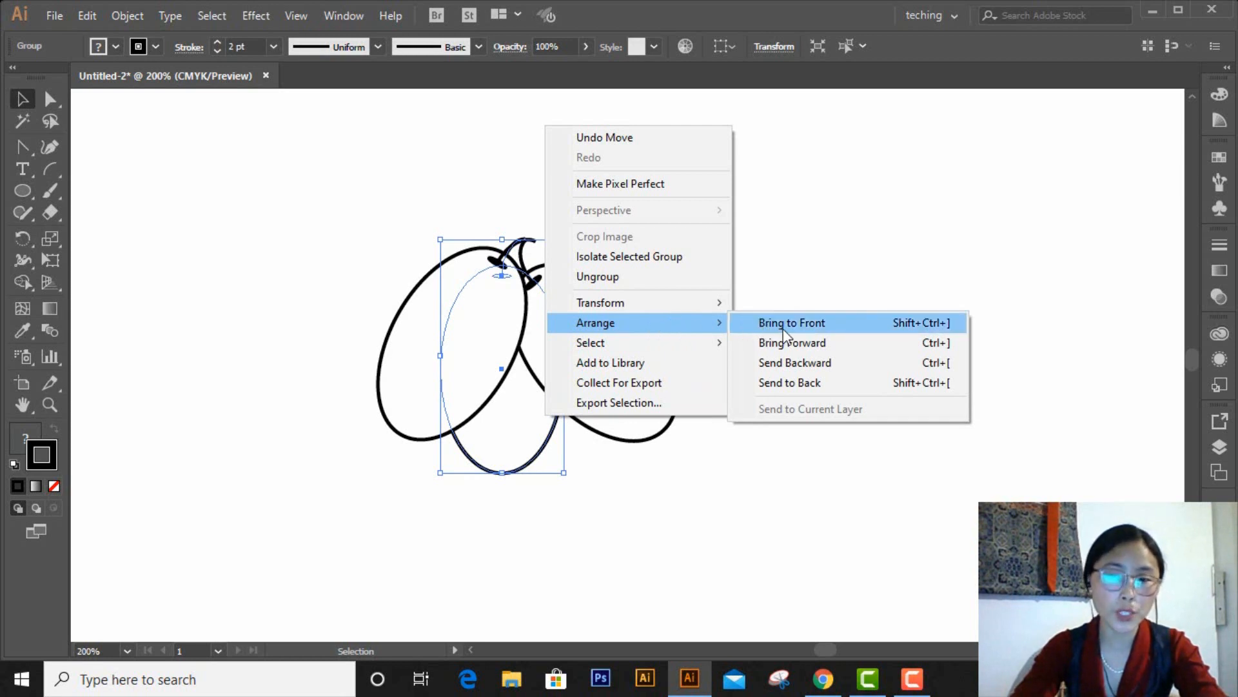
click(803, 345)
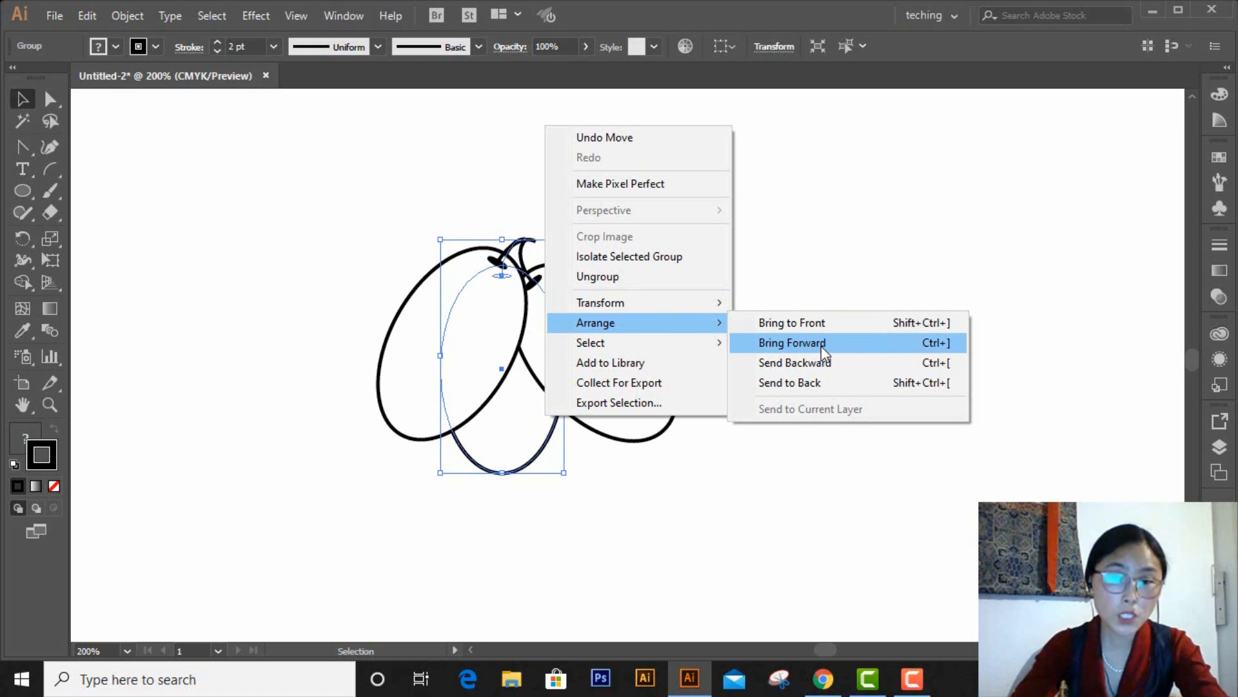
click(857, 328)
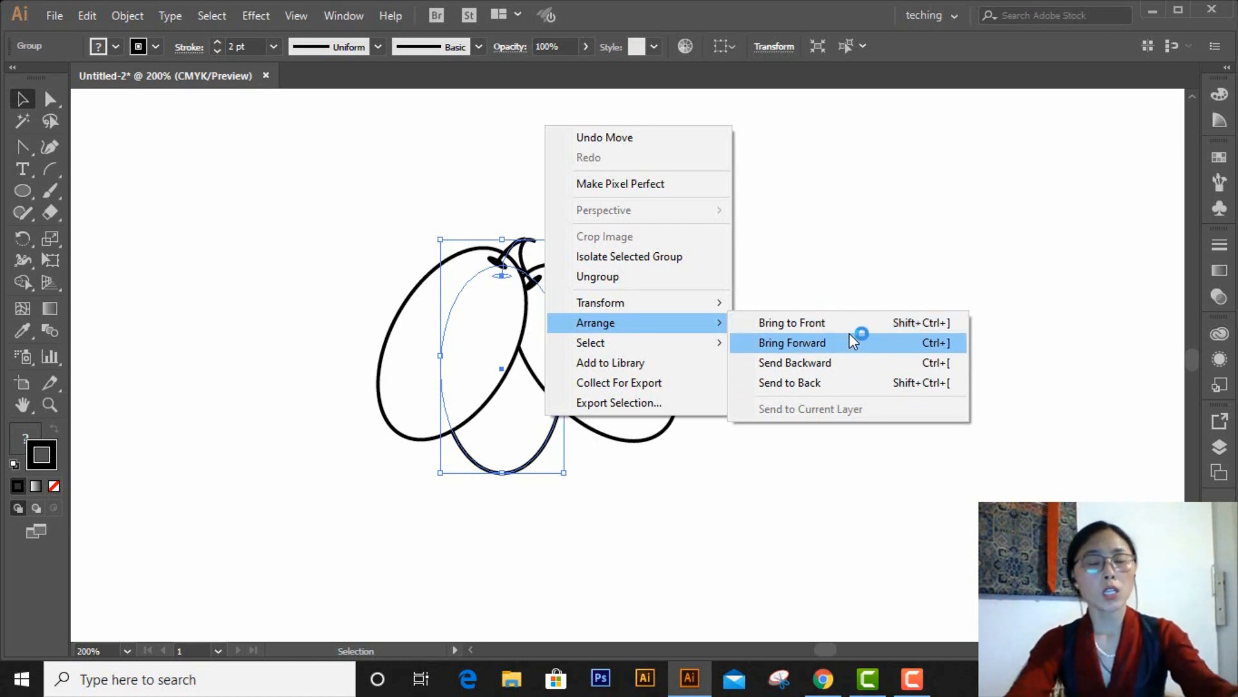
click(825, 365)
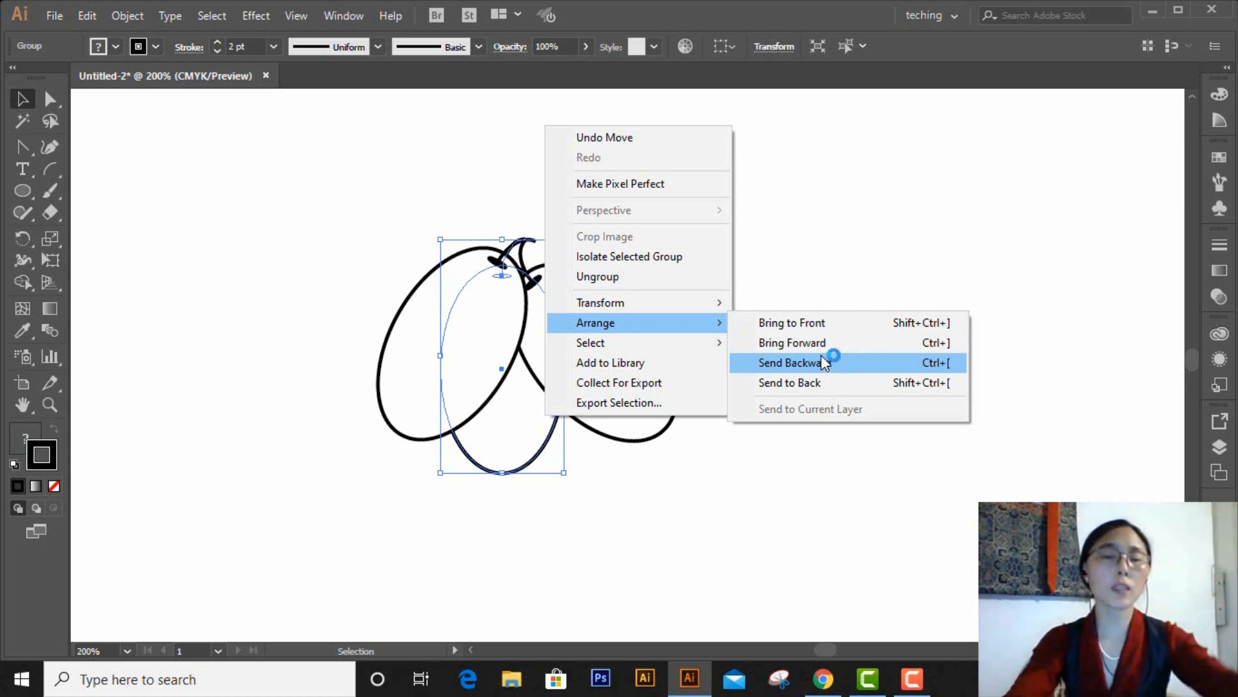
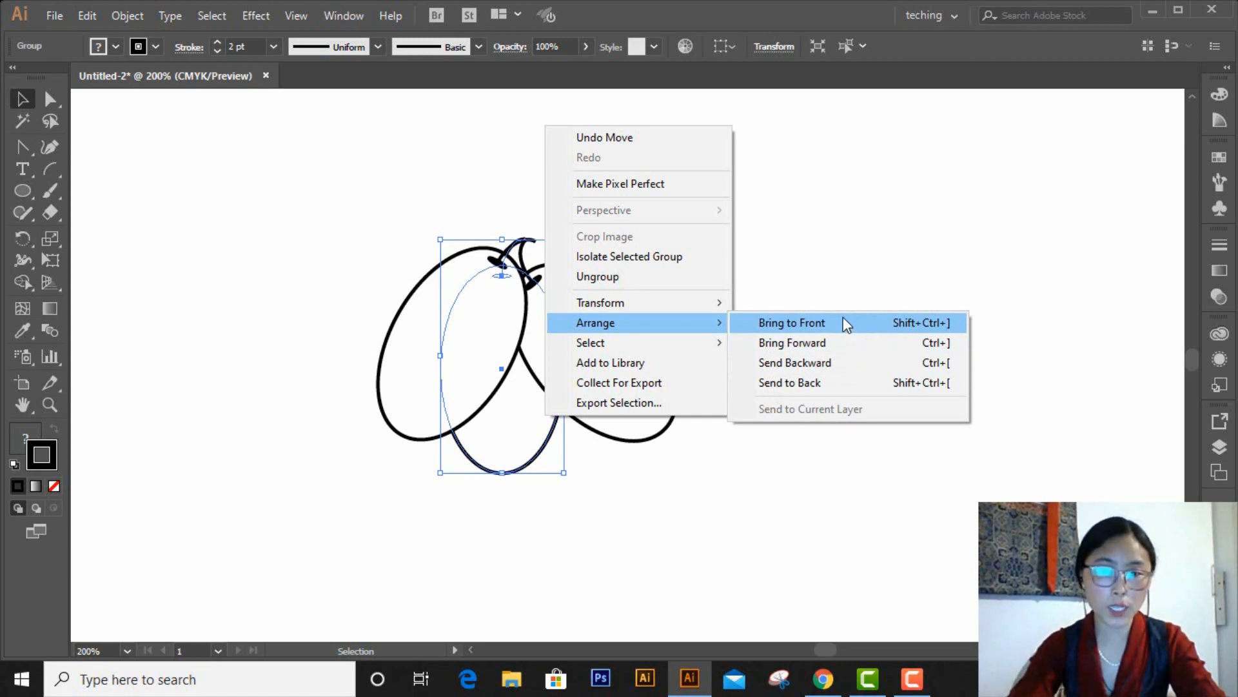
click(843, 320)
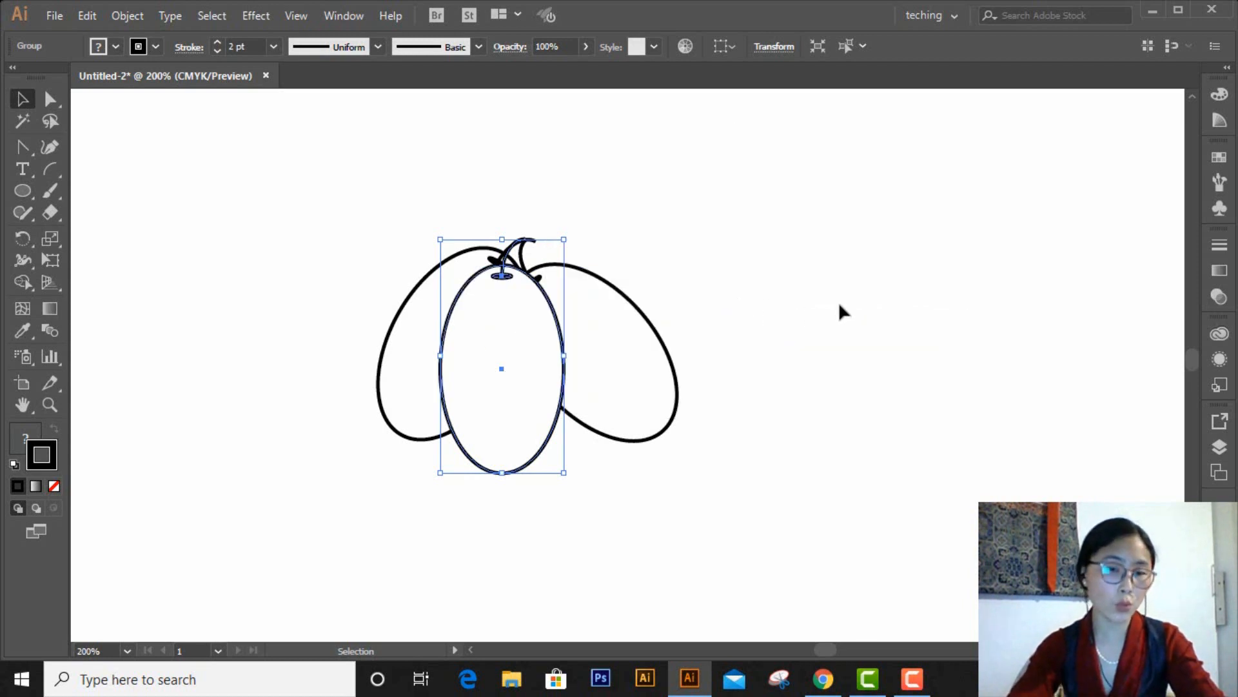
Group the three overlapping fruits into one bunch.
click(840, 305)
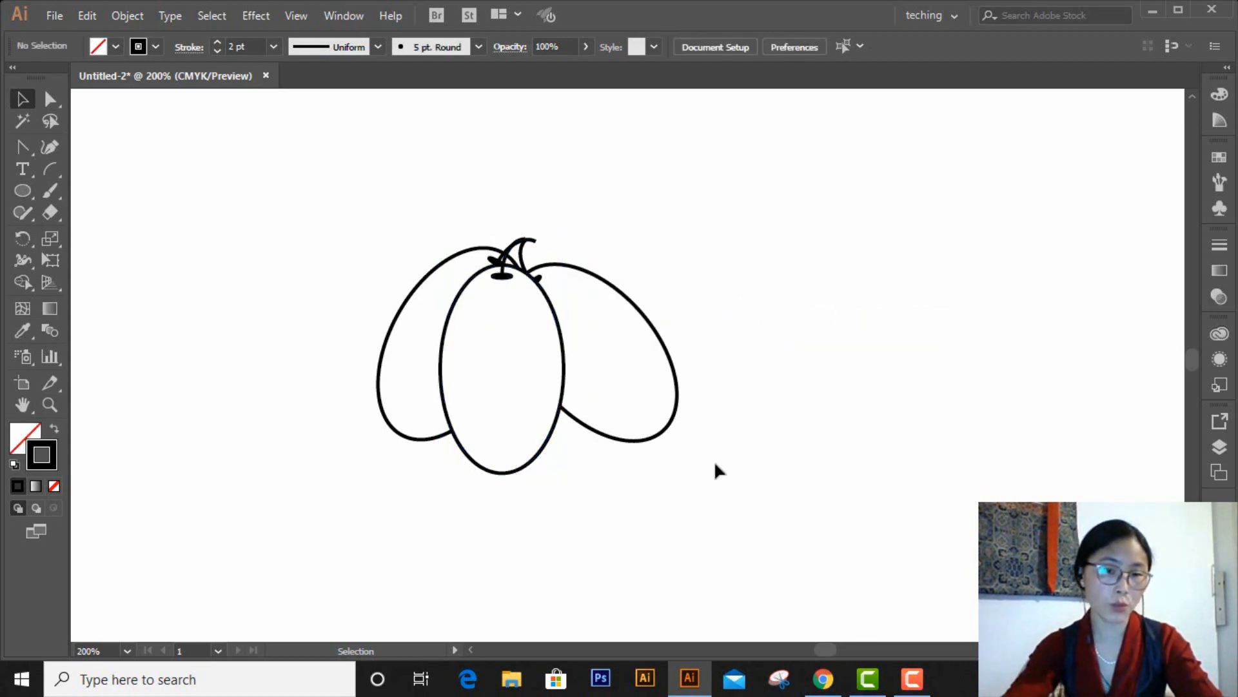
mouse_move(332, 254)
mouse_down()
mouse_move(574, 409)
mouse_move(810, 461)
mouse_up()
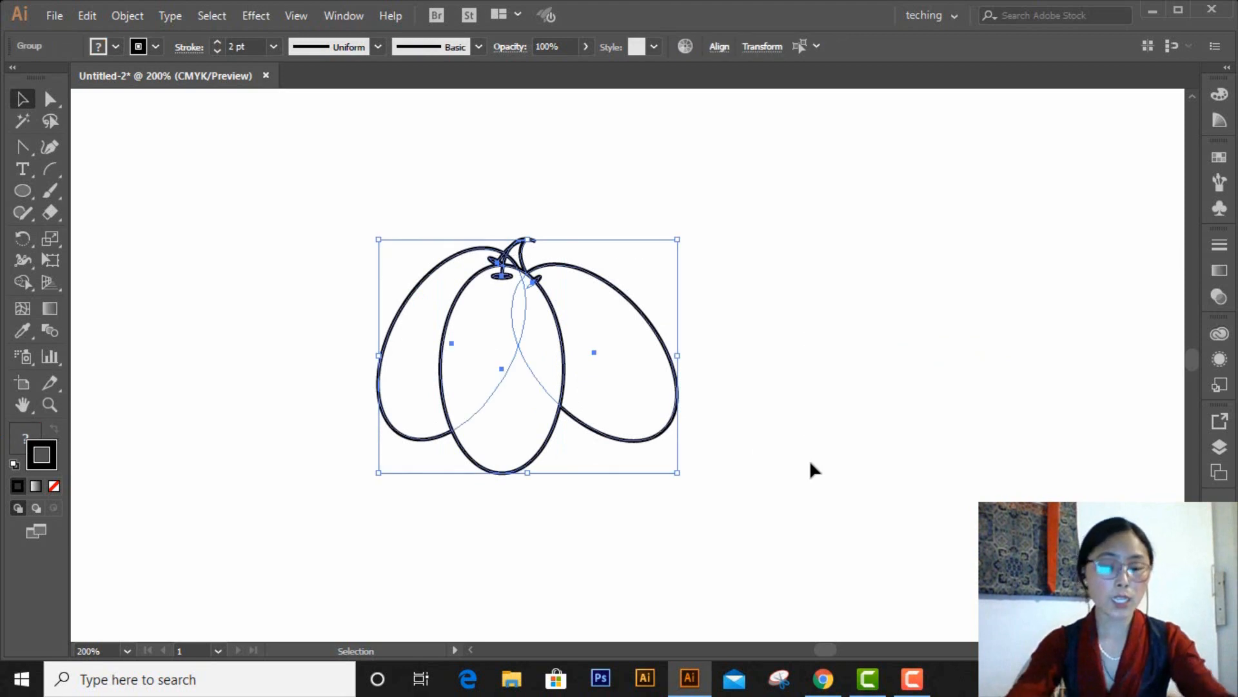
key(ctrl+g)
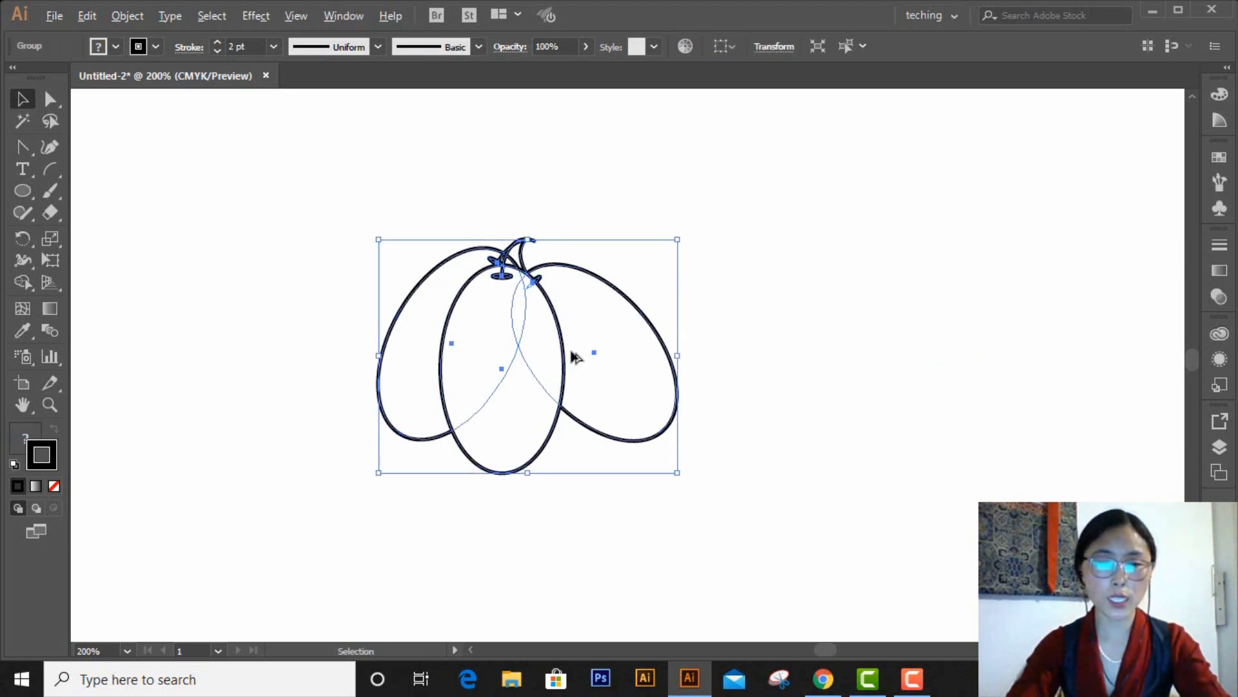
Copy the three-fruit bunch to the right, rotate the copy counterclockwise, and overlap it with the original so the stems meet.
drag(576, 356, 710, 330)
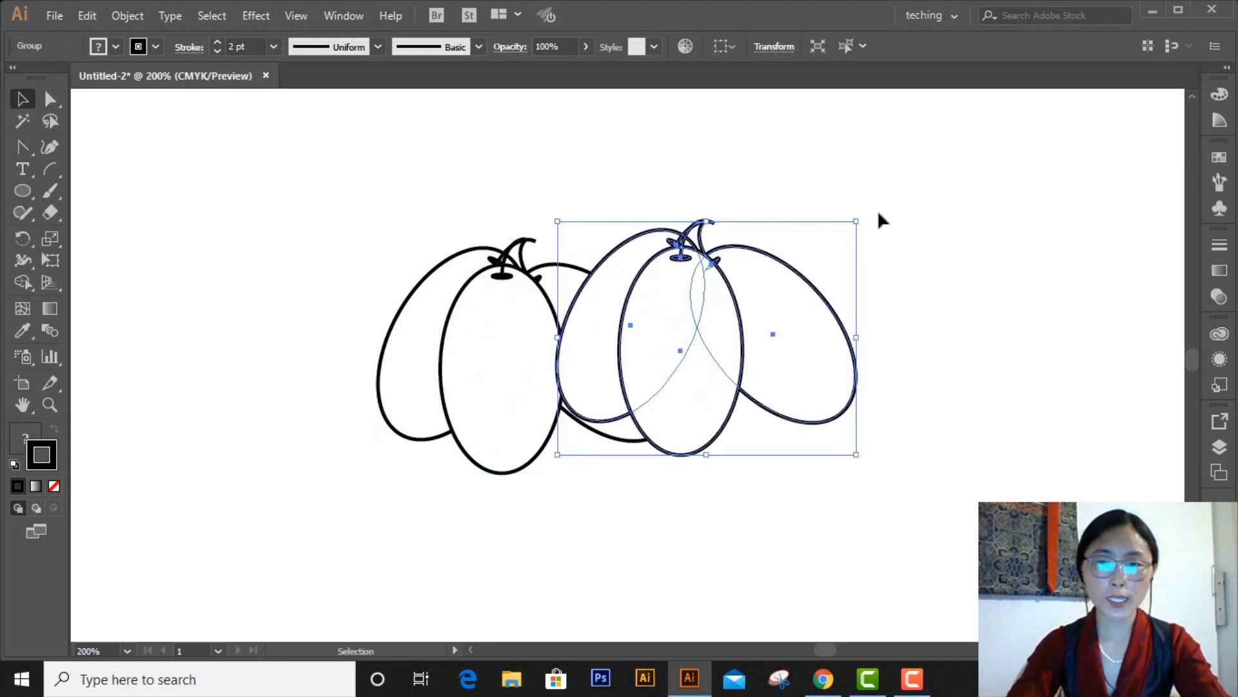
drag(867, 213, 732, 241)
drag(741, 317, 643, 305)
click(916, 257)
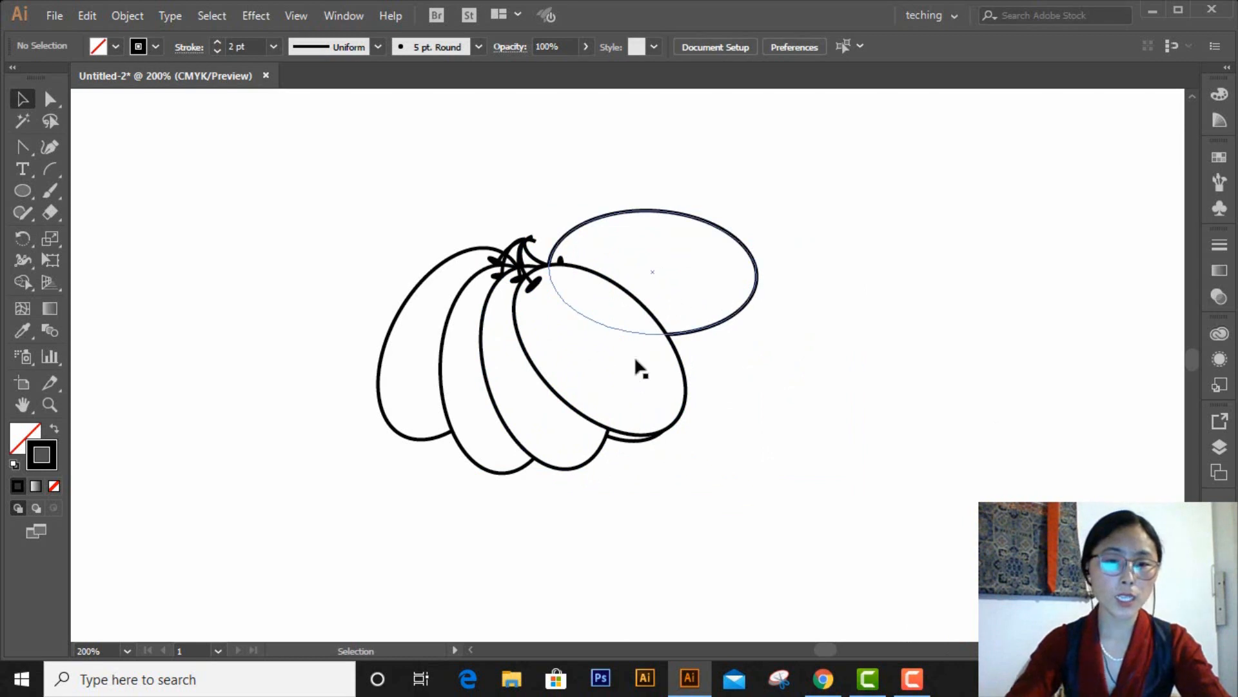
Bring the original three-fruit bunch in front of its rotated copy and nudge the copy slightly up.
click(538, 455)
click(533, 435)
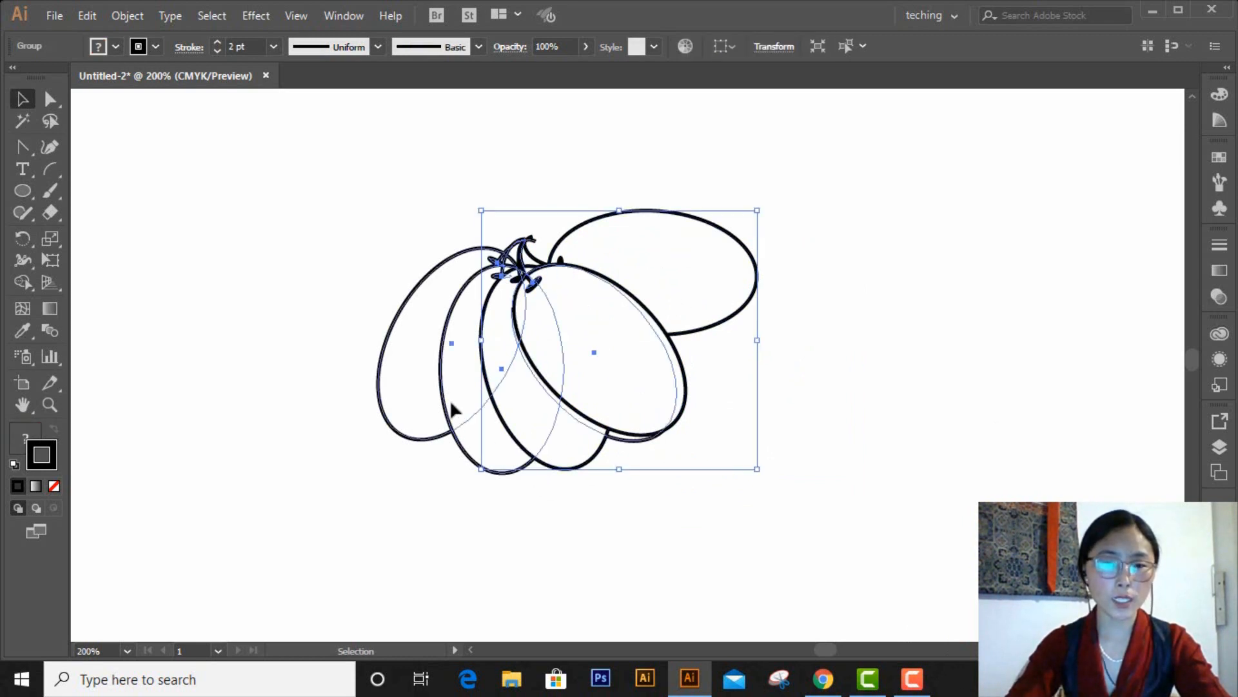
right_click(451, 402)
mouse_move(528, 315)
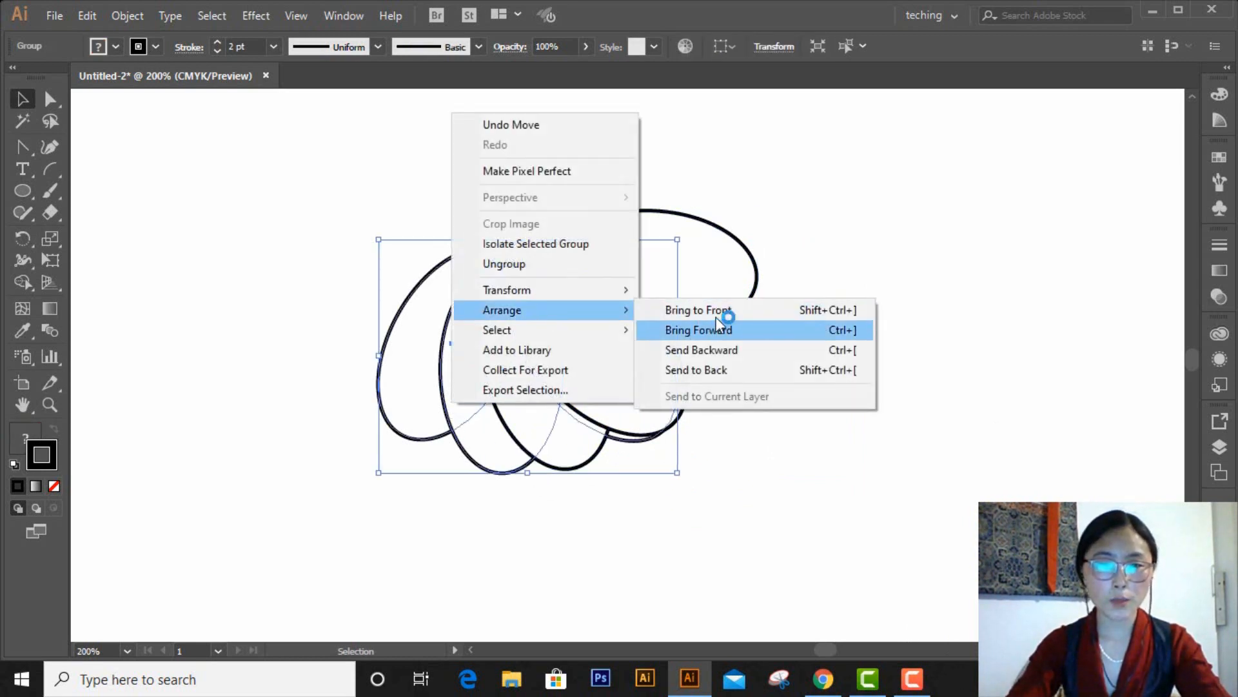
click(742, 307)
click(1027, 425)
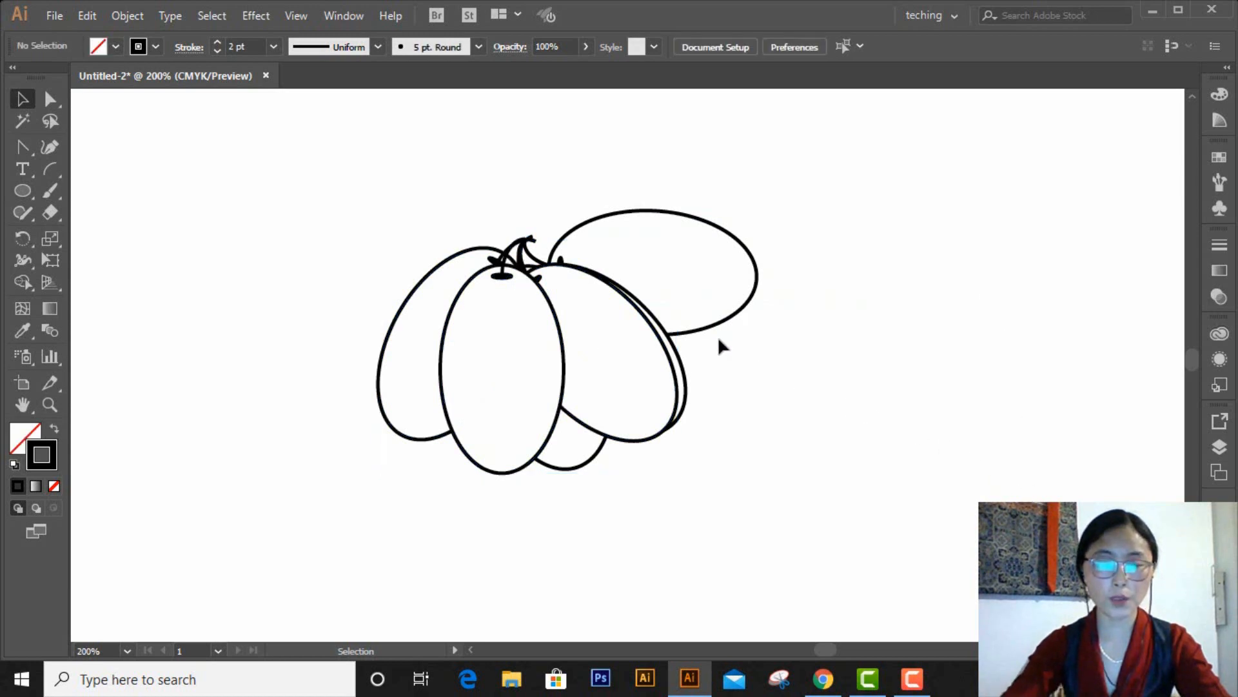
mouse_move(656, 309)
mouse_down()
mouse_move(666, 307)
mouse_move(652, 310)
mouse_move(649, 296)
mouse_up()
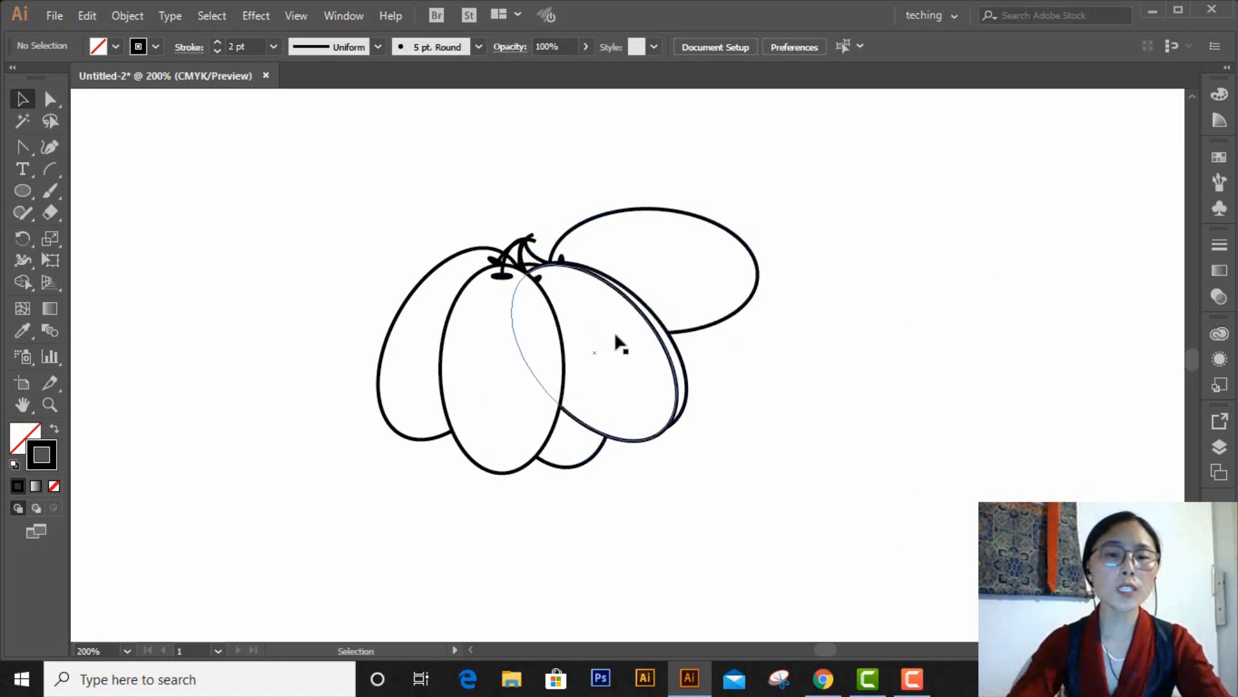
Copy the original bunch to the left, rotate the copy clockwise, and overlap it with the cluster at the shared stems.
click(631, 360)
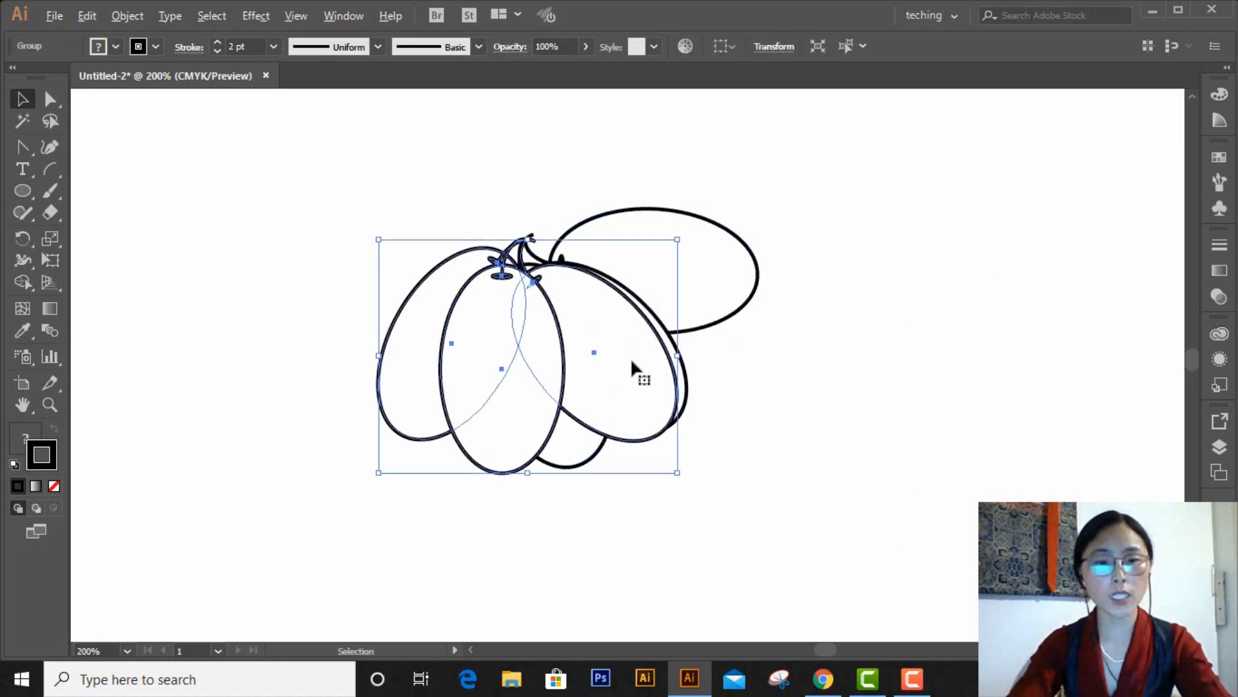
drag(629, 358, 454, 349)
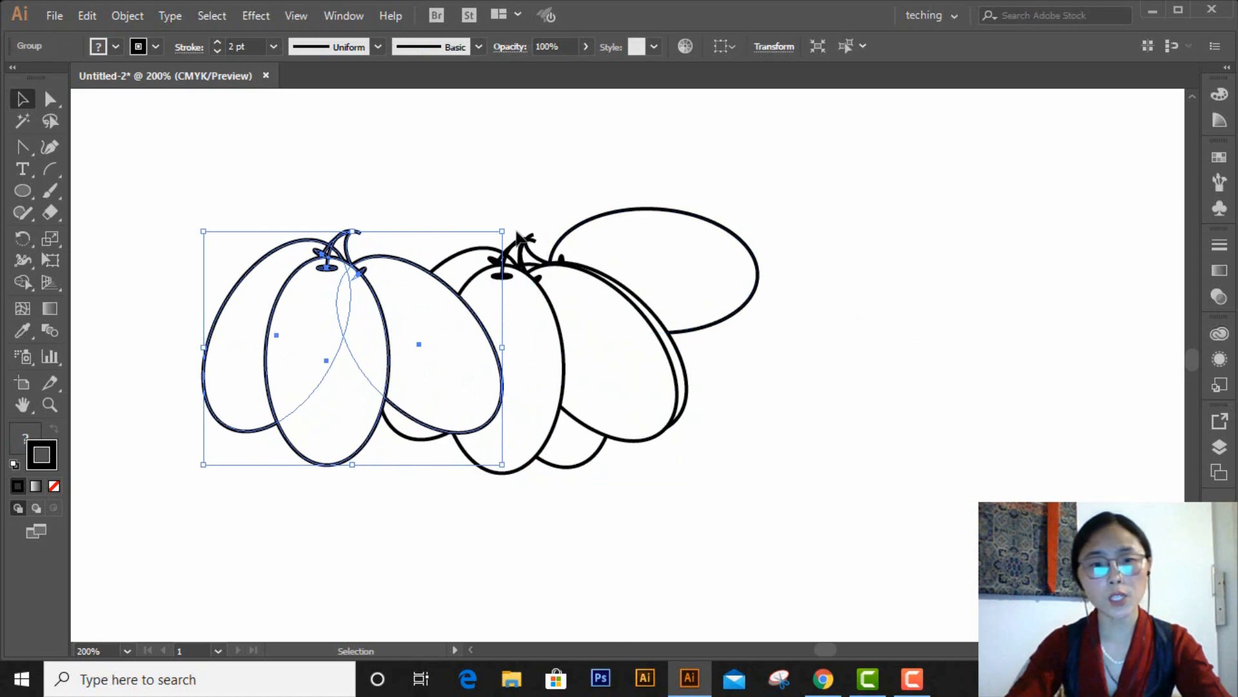
drag(506, 222, 558, 387)
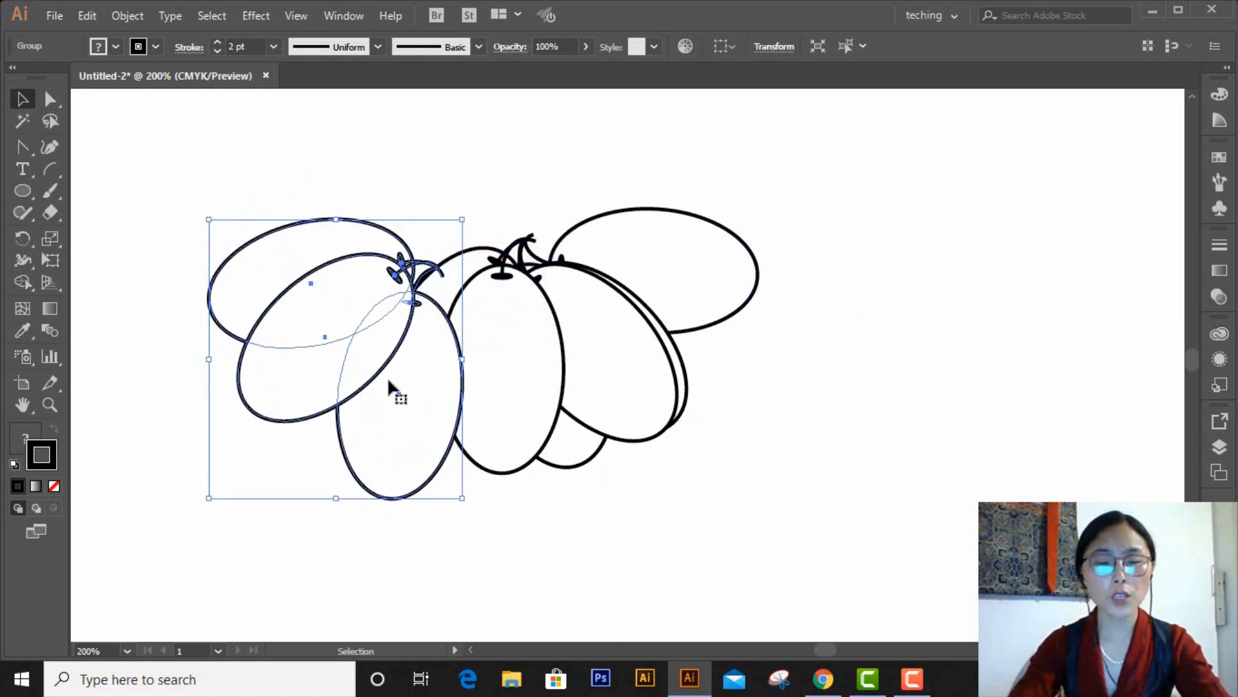
drag(372, 360, 473, 335)
click(920, 305)
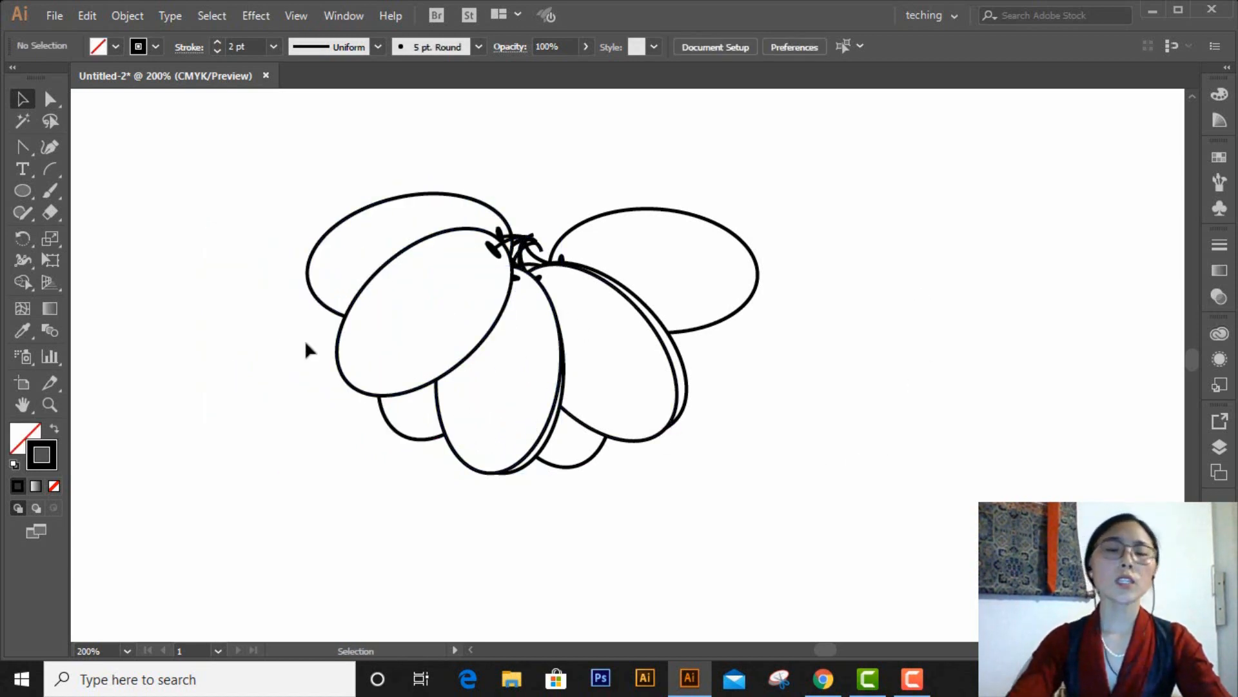
Duplicate the whole cluster below itself, scale the copy down, and position it just under the upper cluster.
scroll(830, 475, up, 2)
scroll(746, 475, down, 3)
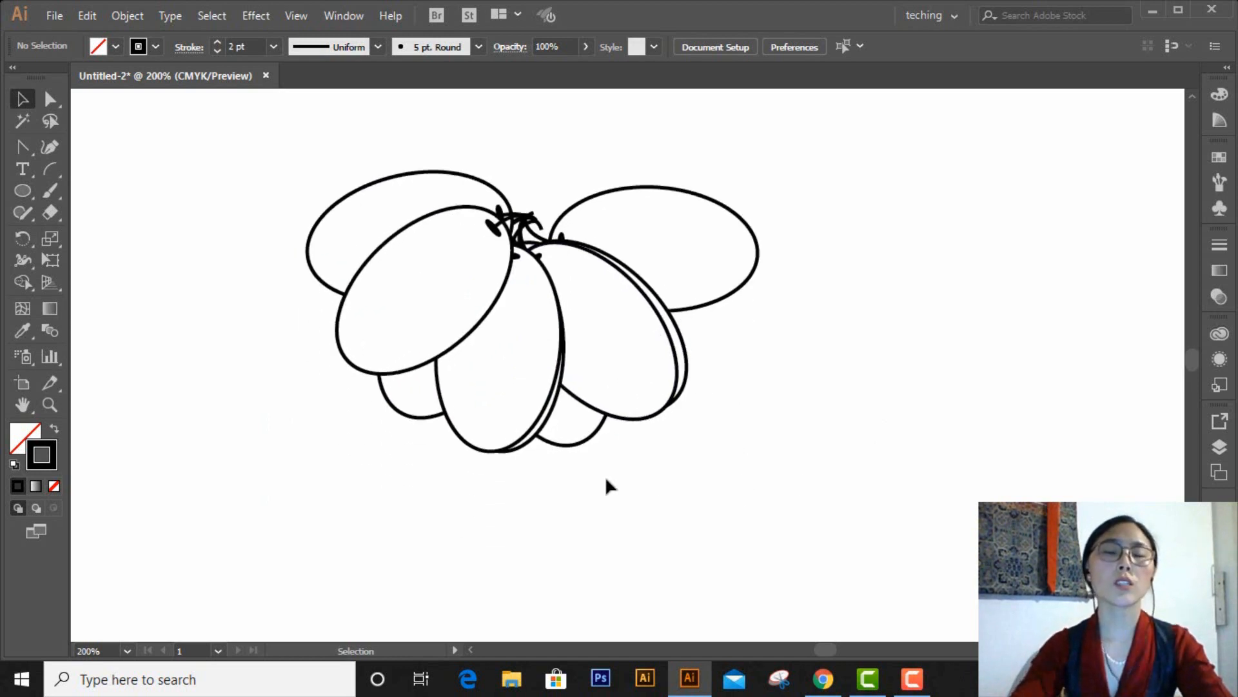
drag(256, 208, 766, 453)
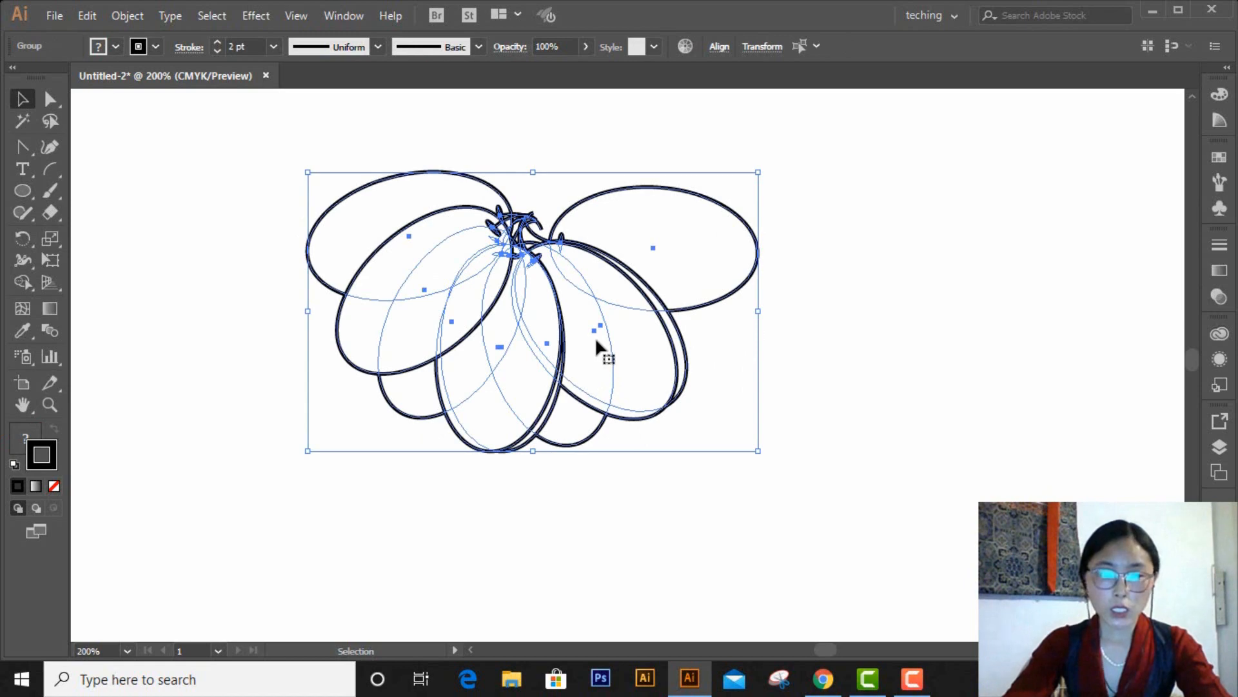
drag(601, 340, 582, 504)
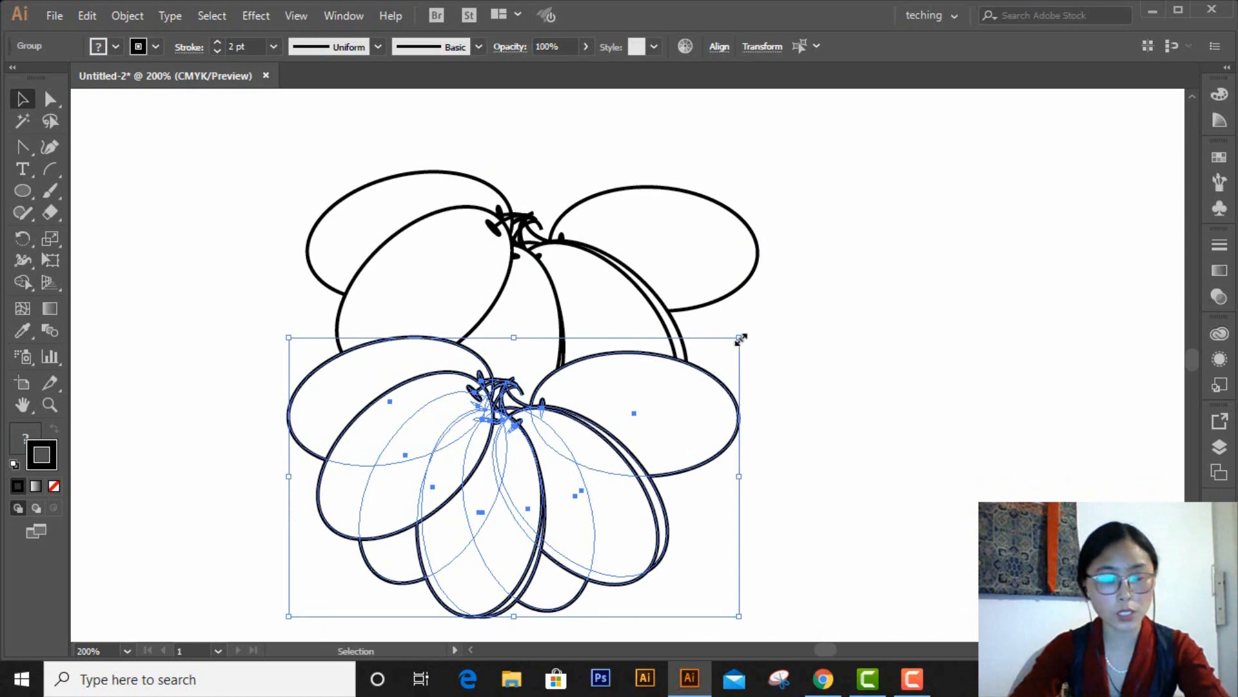
drag(741, 340, 685, 388)
drag(567, 556, 579, 505)
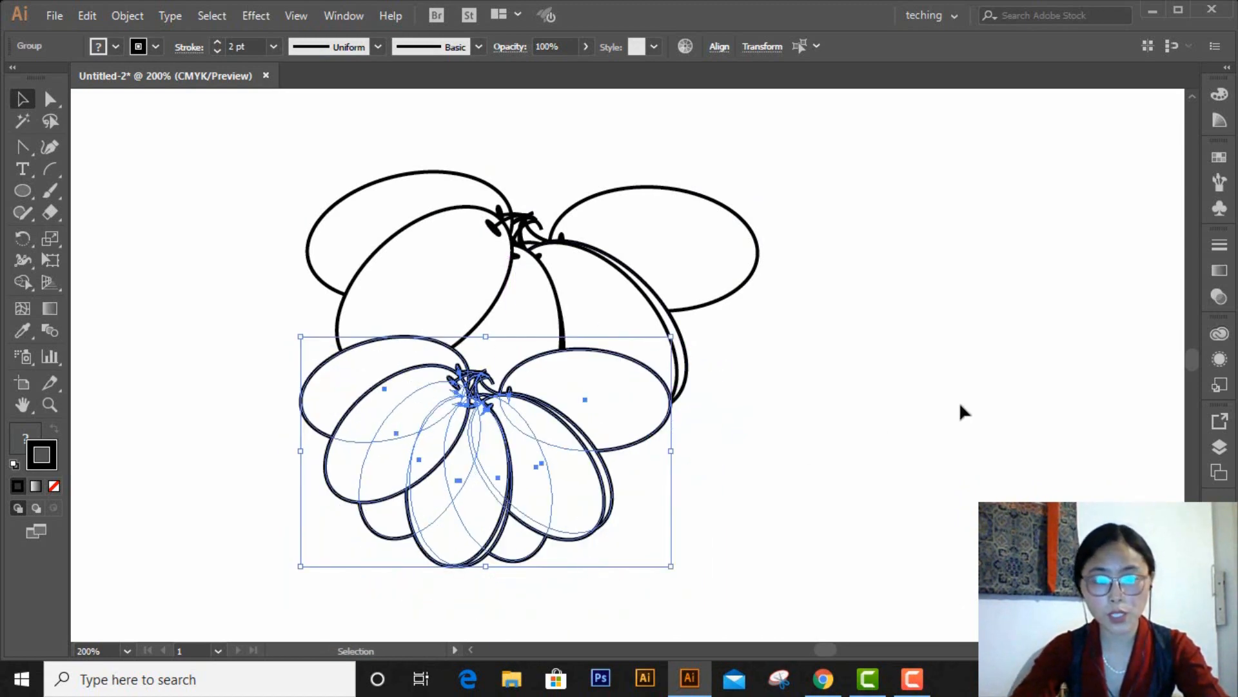
click(918, 418)
Send the clockwise-rotated left bunch of the smaller lower cluster to the back.
right_click(463, 487)
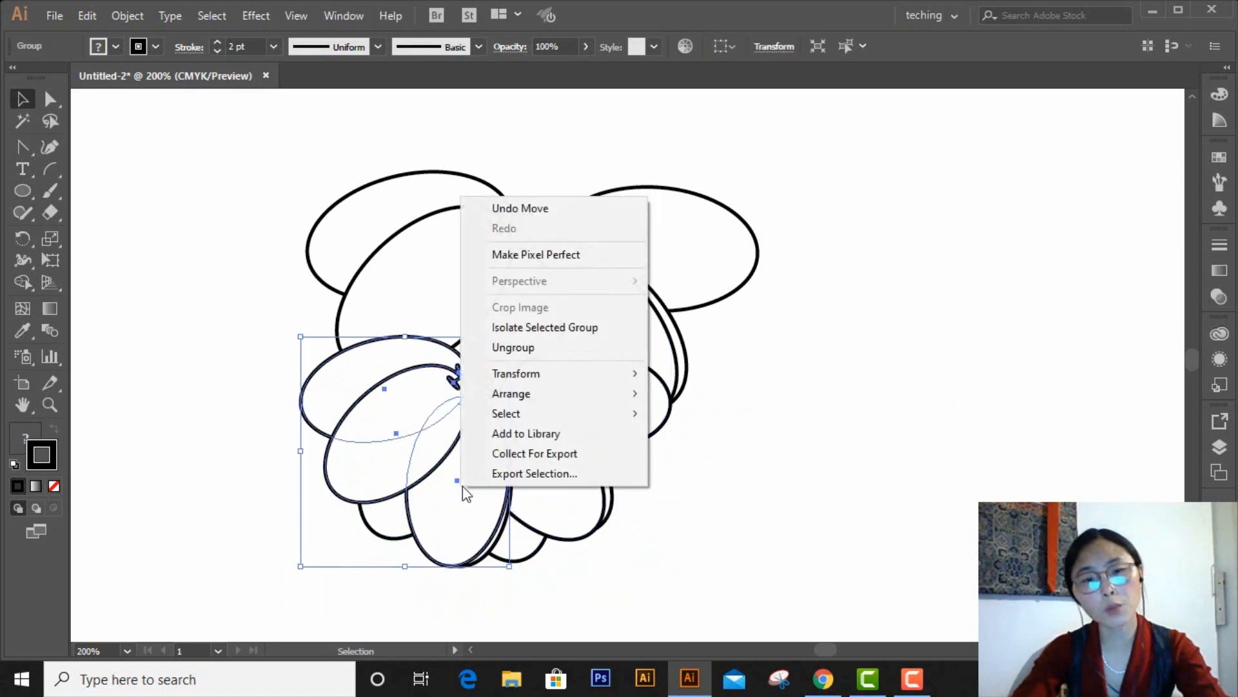
mouse_move(544, 395)
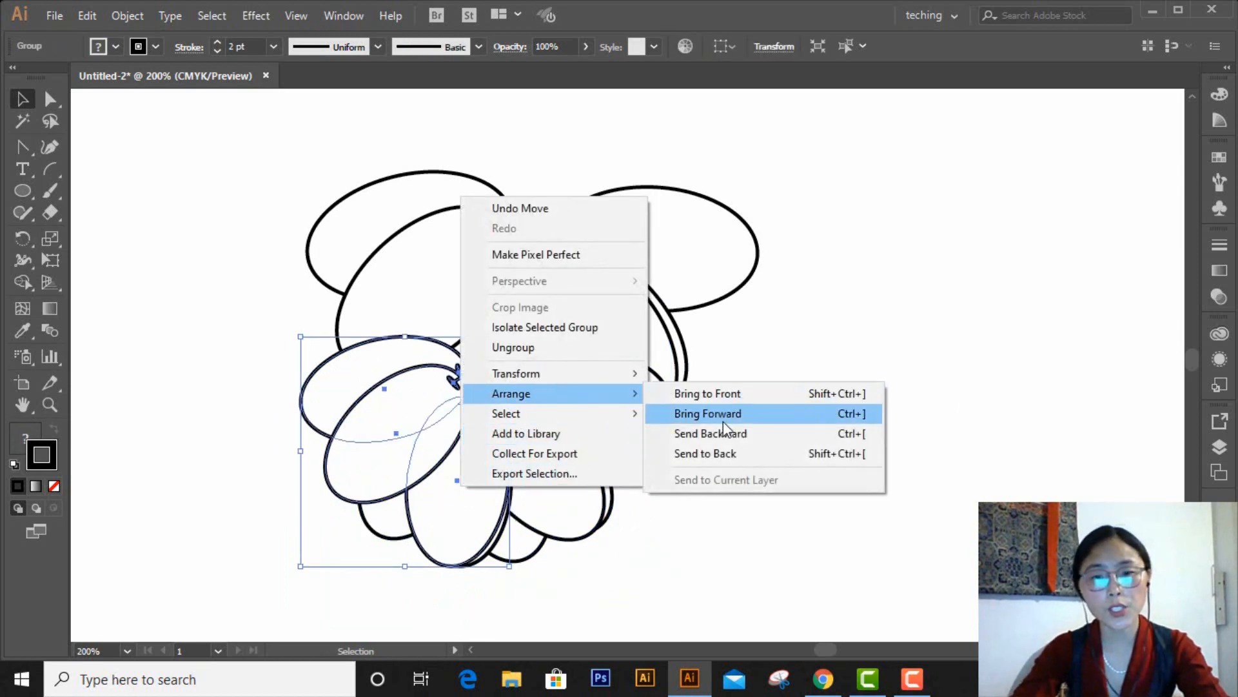
click(728, 454)
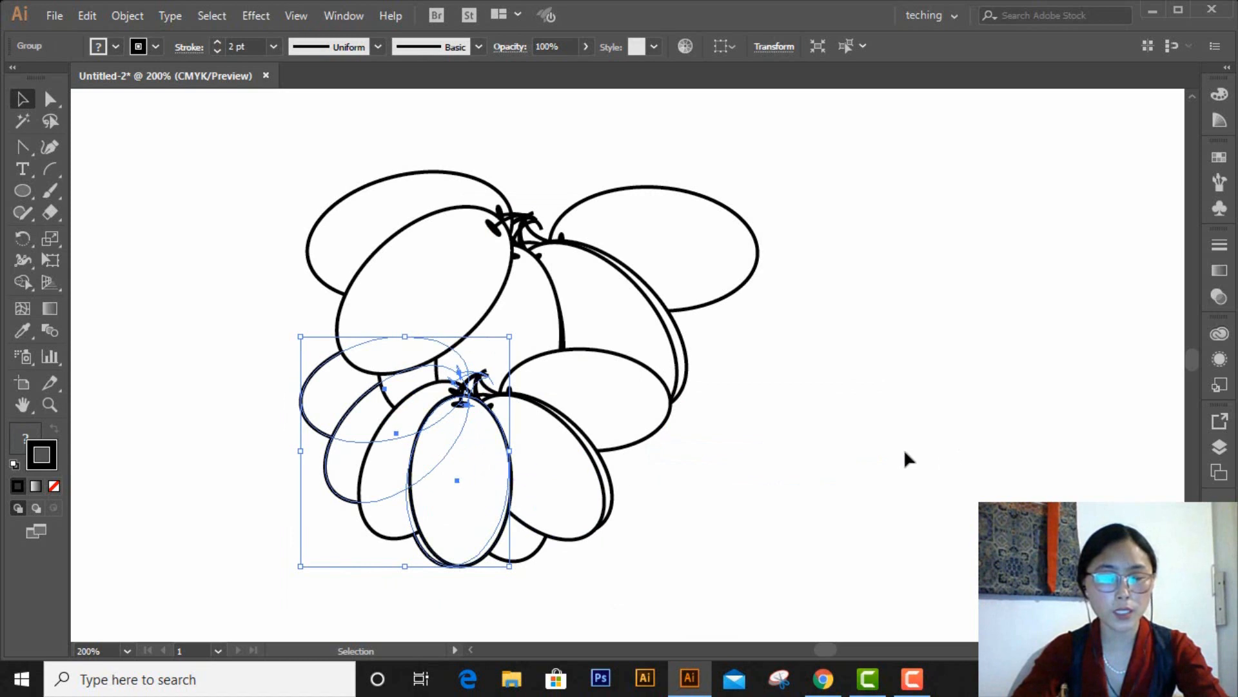
click(939, 545)
Send the middle and left bunches of the smaller cluster to the back together.
click(443, 494)
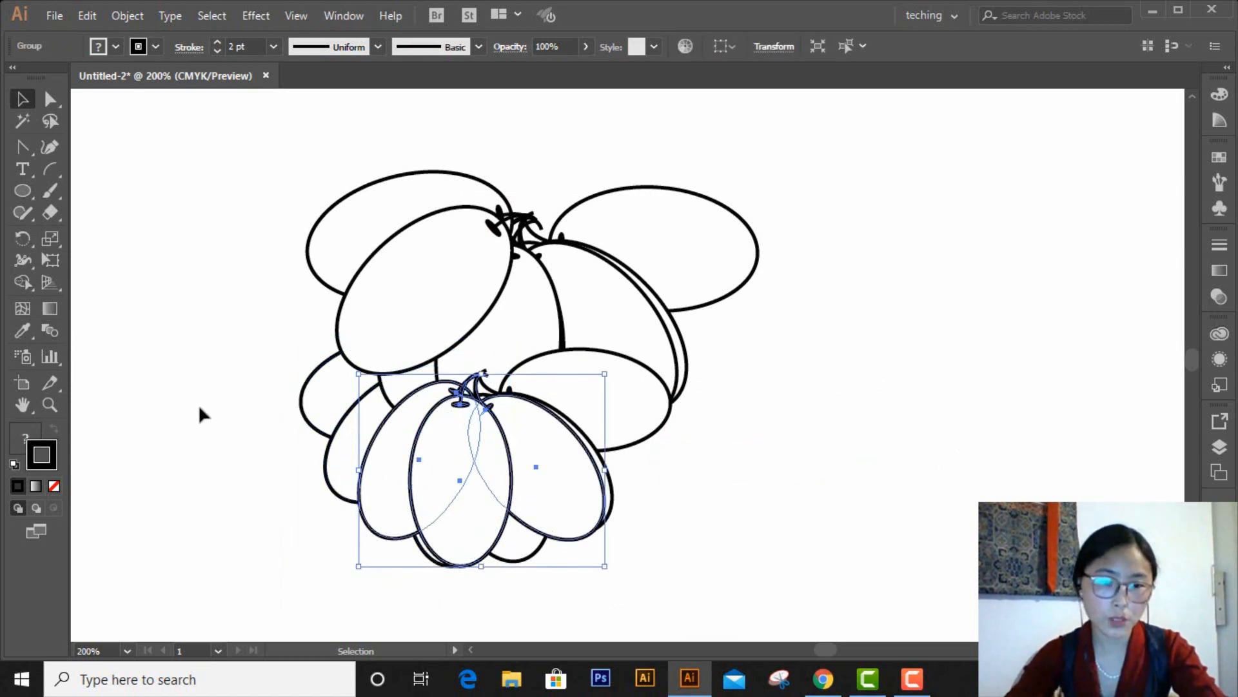
drag(250, 385, 365, 574)
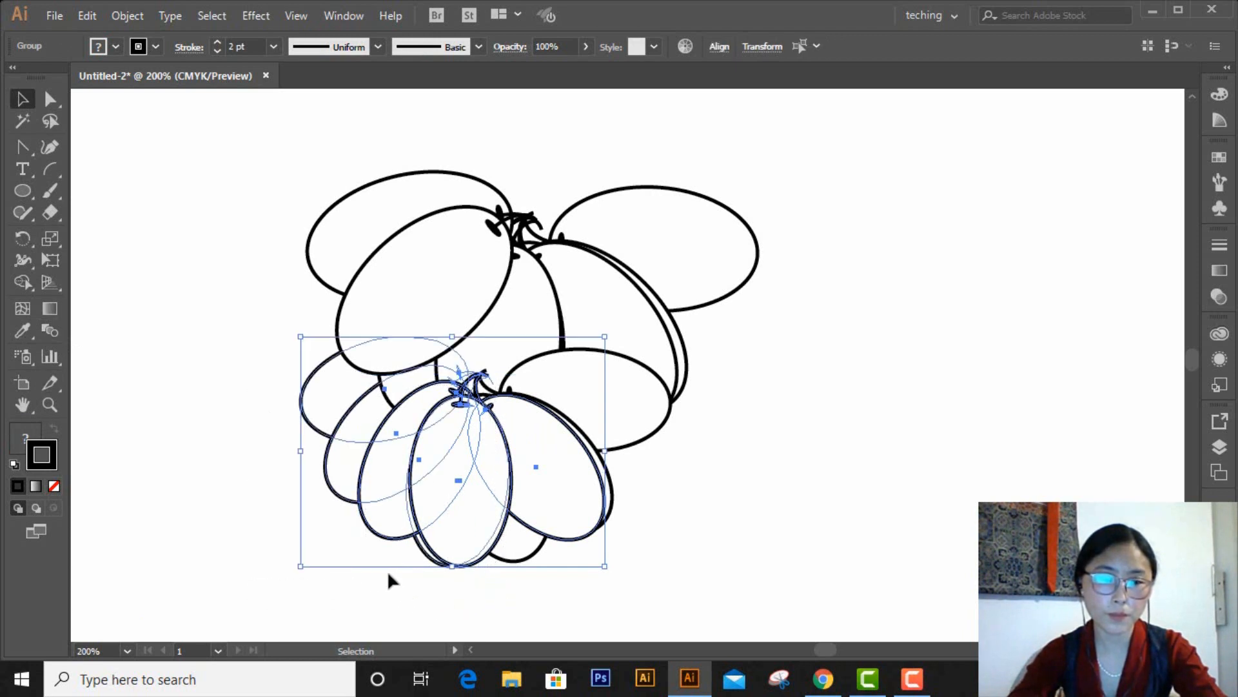
right_click(547, 524)
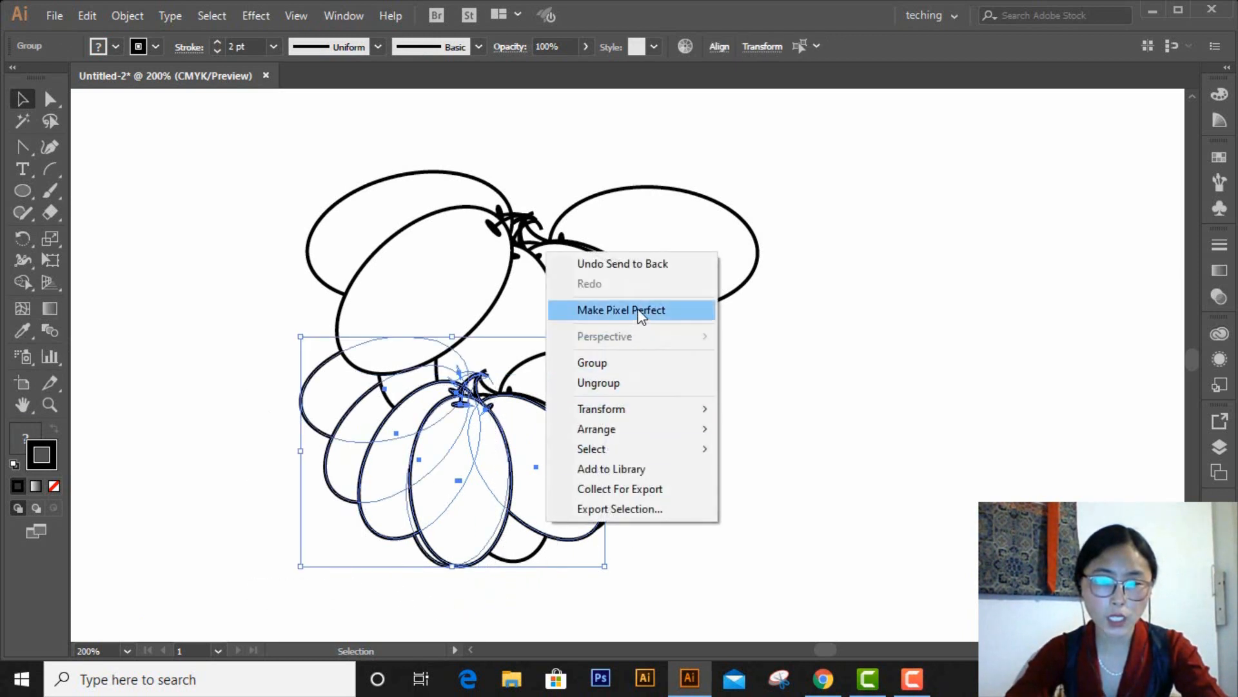
mouse_move(663, 428)
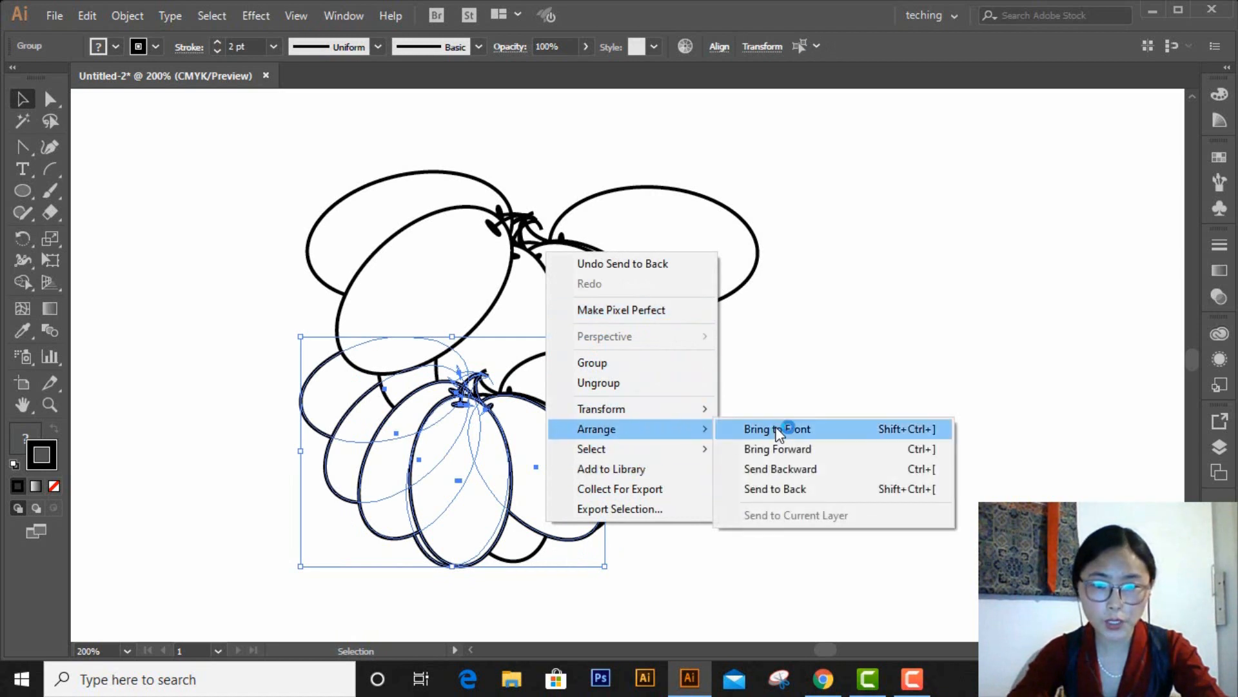
click(807, 488)
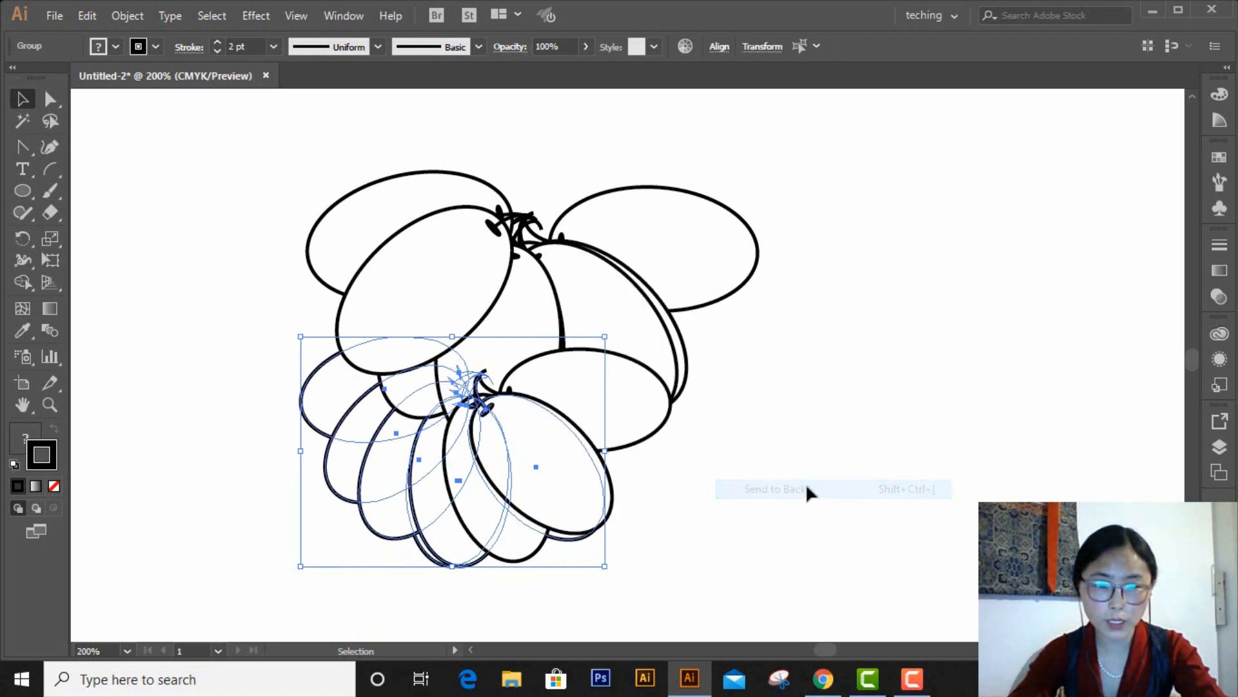
click(851, 464)
Send the remaining right bunch of the smaller cluster behind the upper cluster.
click(515, 495)
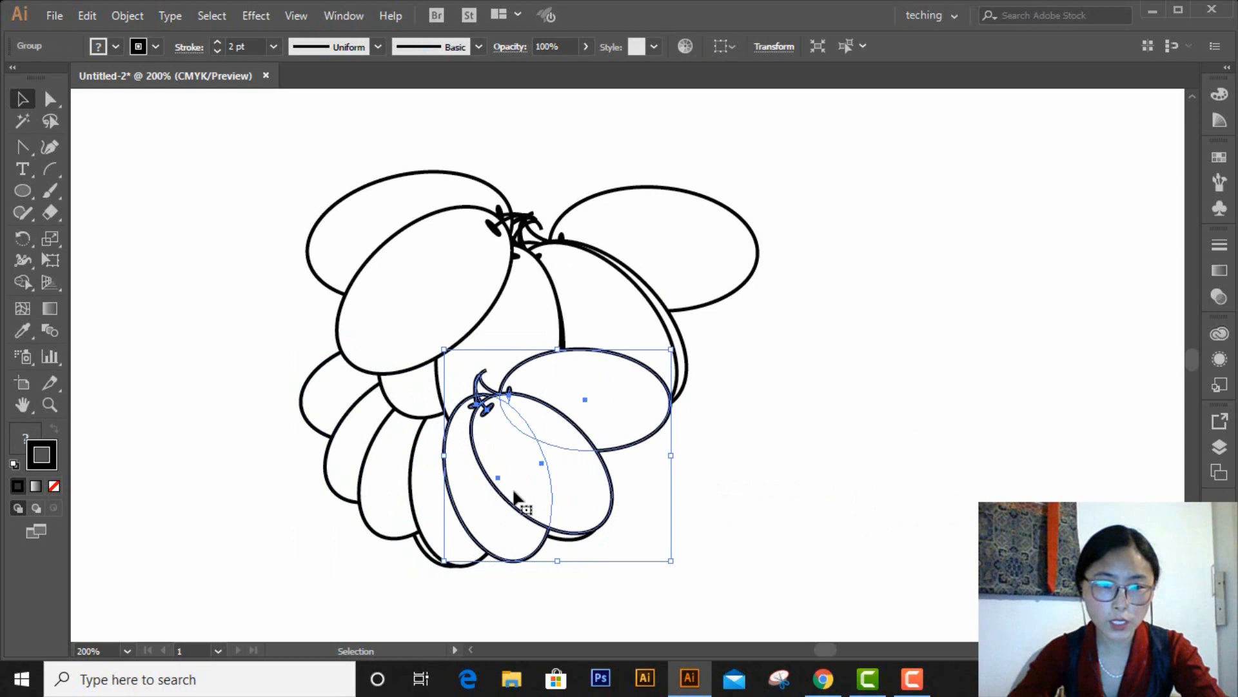
right_click(579, 465)
mouse_move(683, 395)
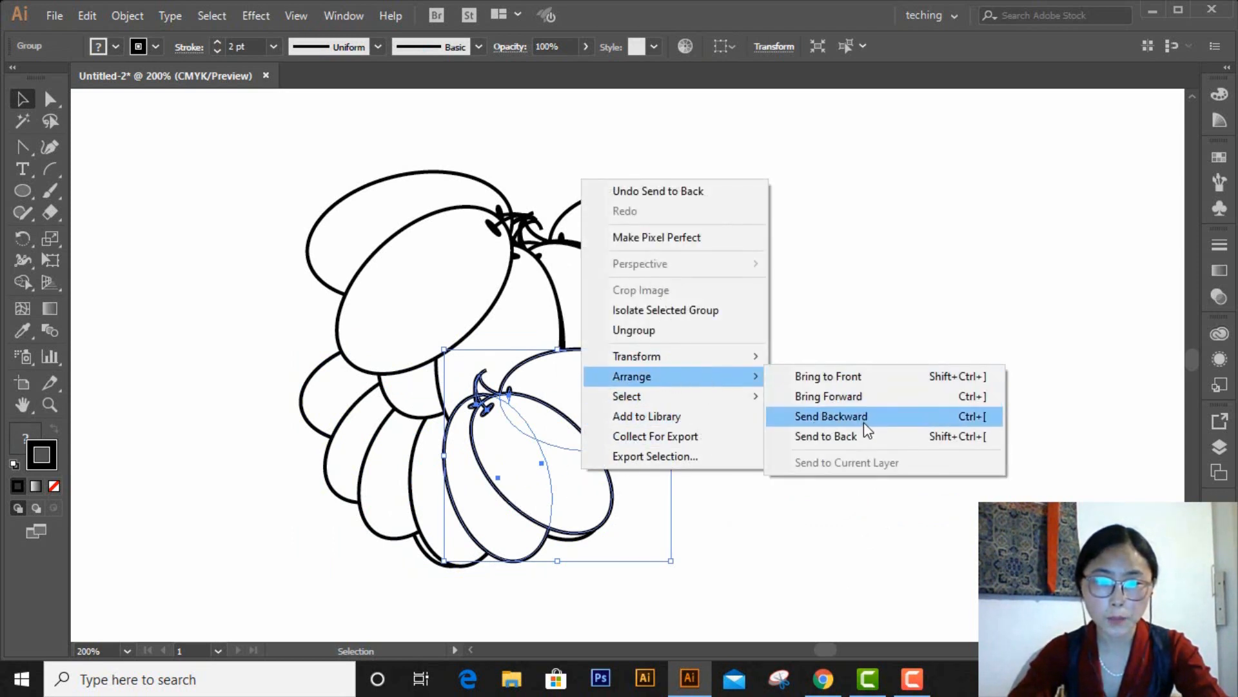
click(859, 439)
click(871, 395)
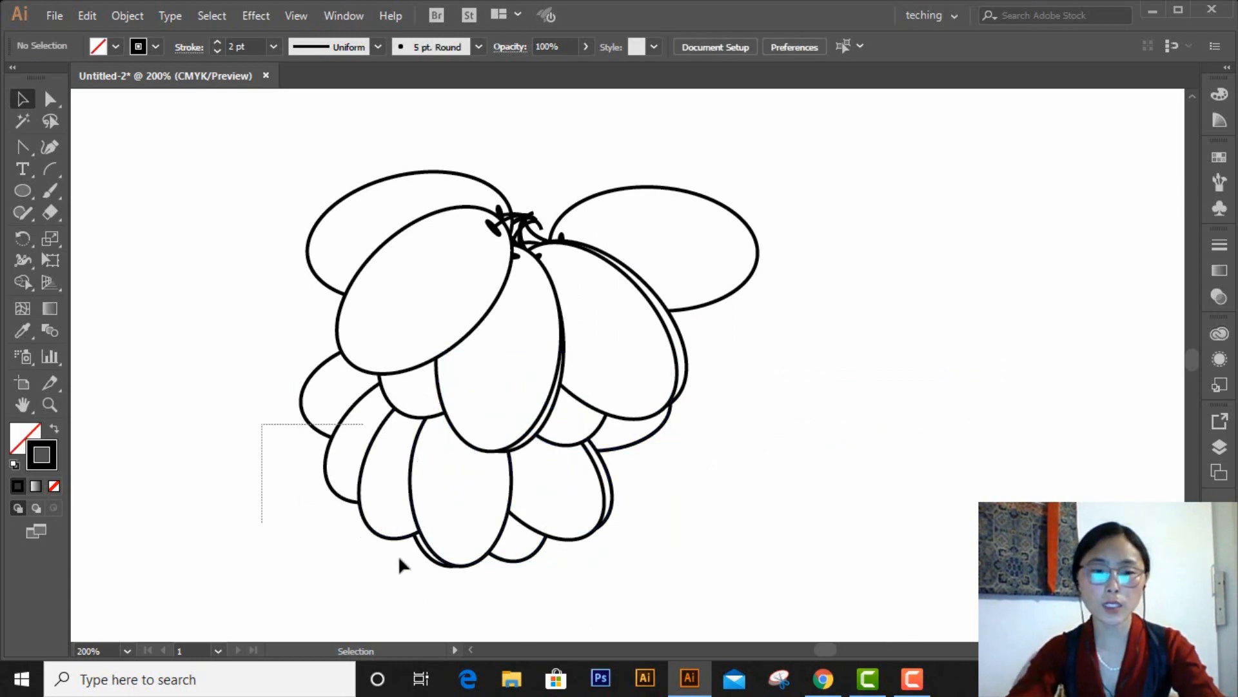
Select all bunches of the smaller cluster and nudge them down so more of them shows beneath the upper cluster.
drag(399, 558, 478, 591)
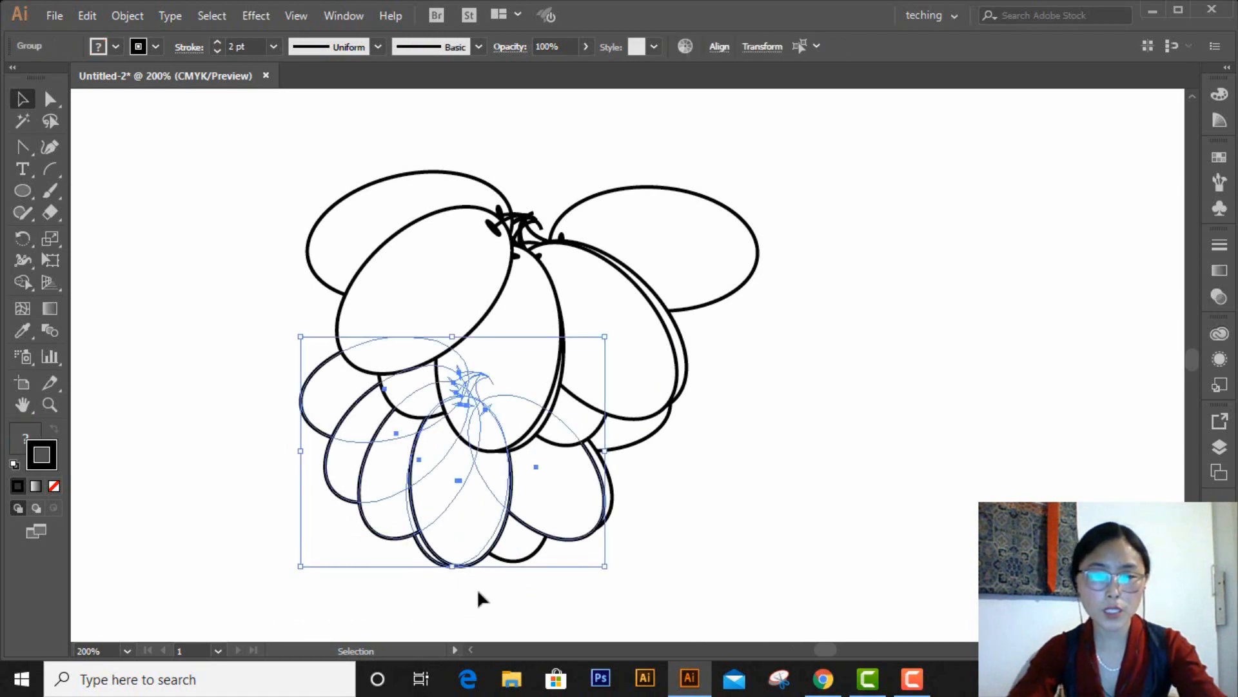
click(730, 498)
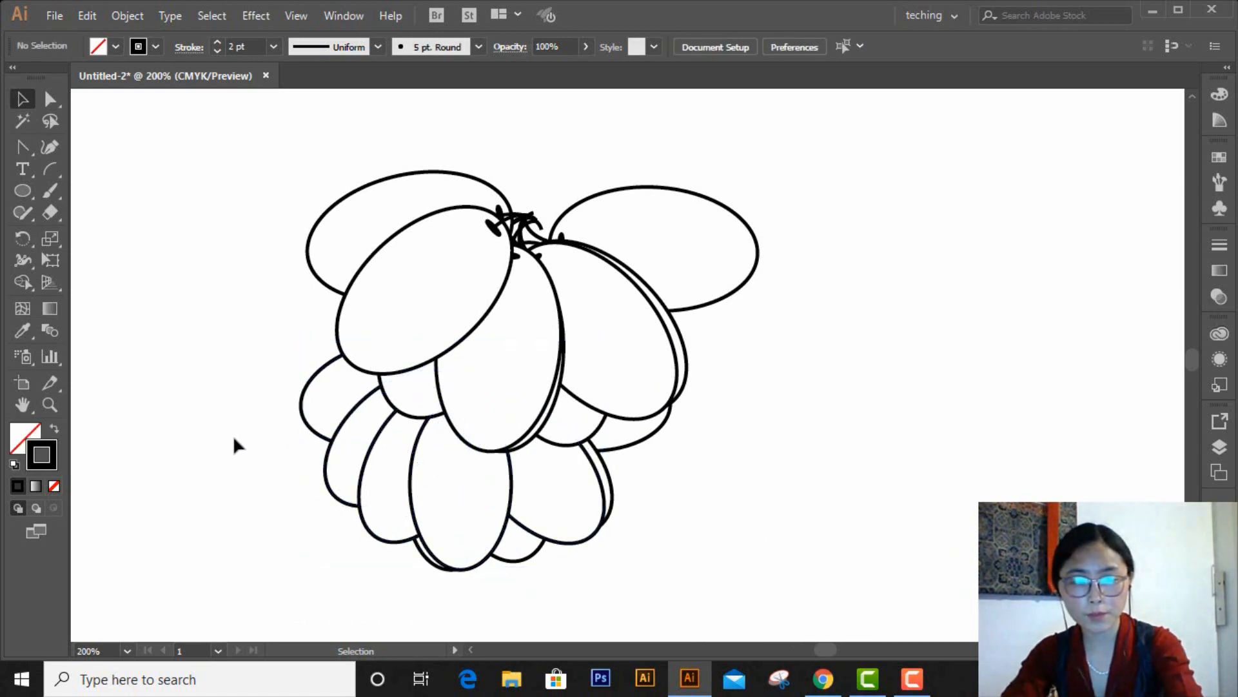
drag(391, 576, 569, 597)
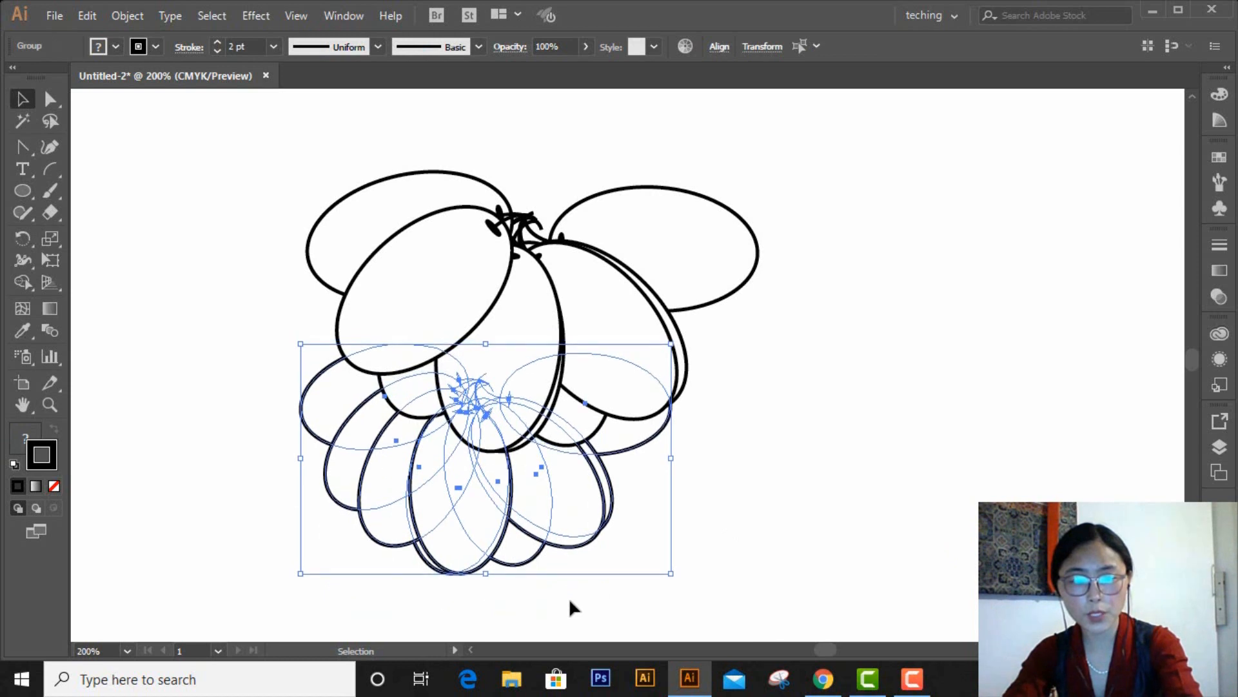
key(Down)
key(Down)
key(Down)
key(Down)
key(Down)
key(Down)
key(Down)
key(Down)
scroll(633, 512, down, 3)
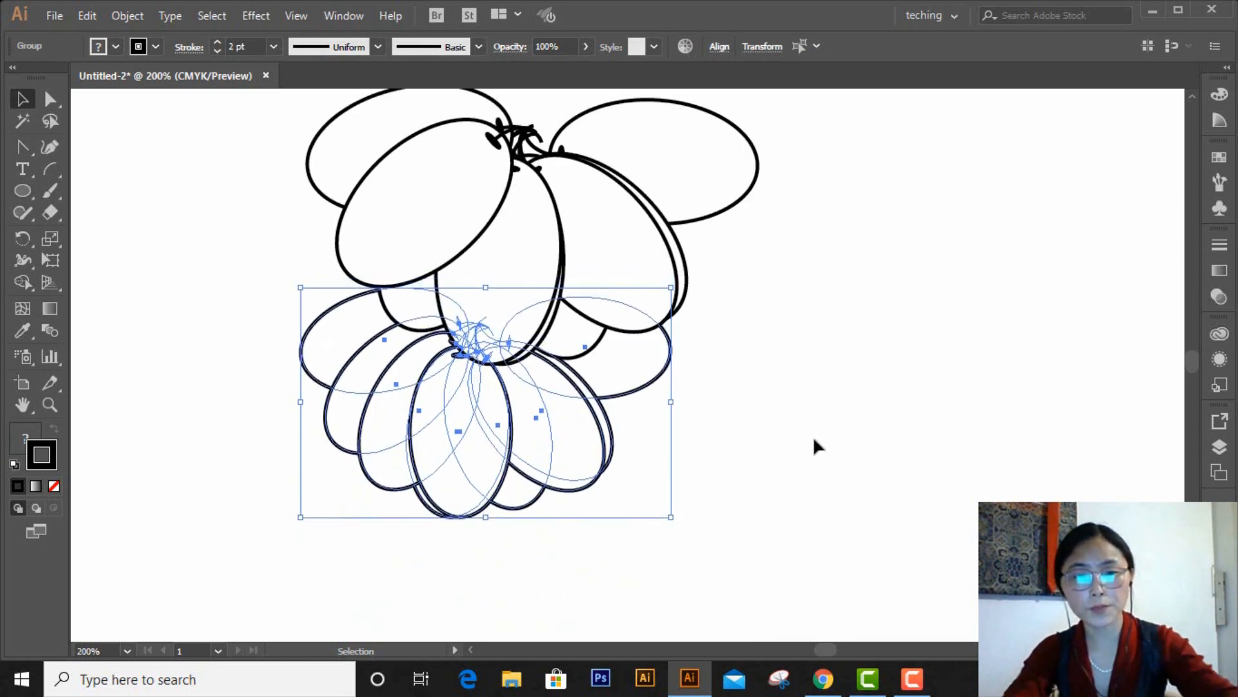
click(870, 459)
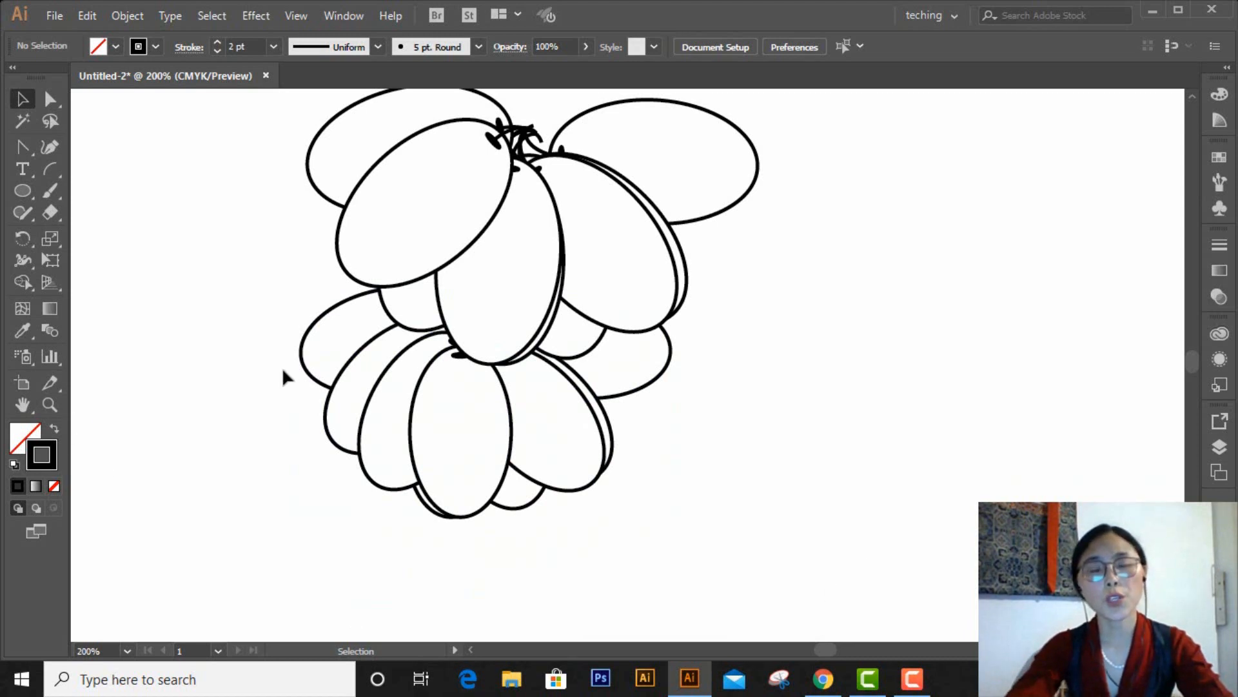
Duplicate the smaller lower cluster slightly below itself and send the copy to the back as a third tier.
drag(269, 366, 575, 572)
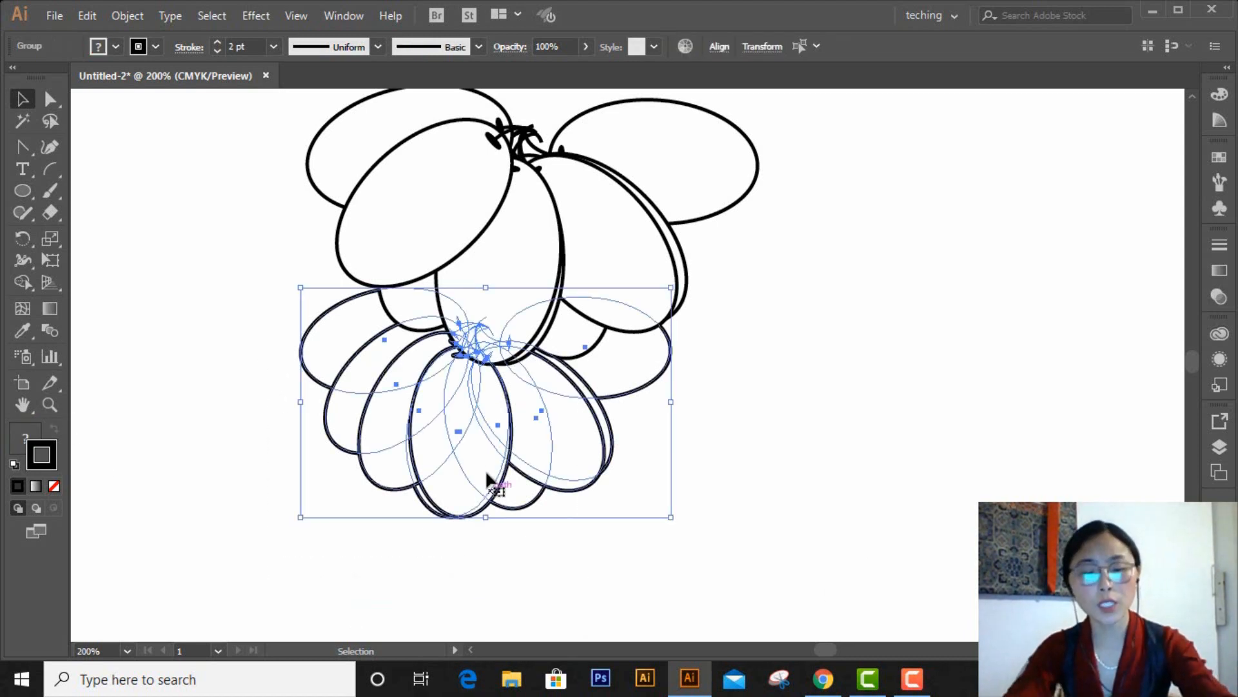
drag(498, 460, 600, 509)
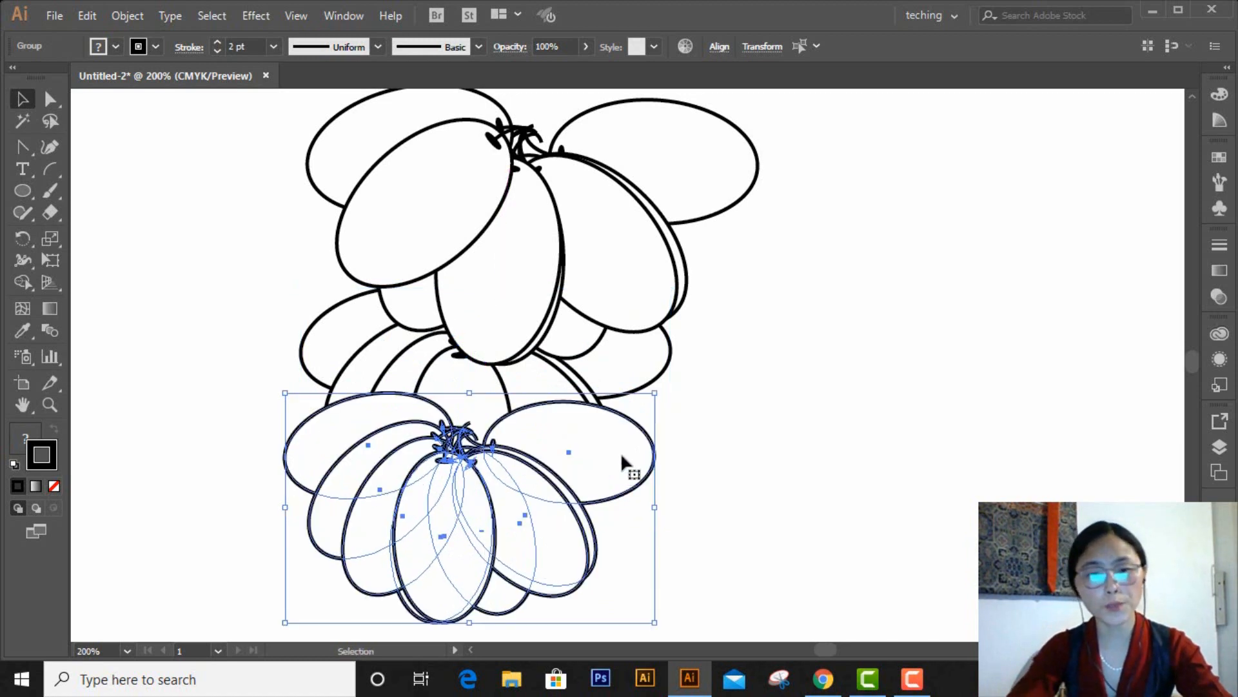
right_click(555, 500)
mouse_move(651, 404)
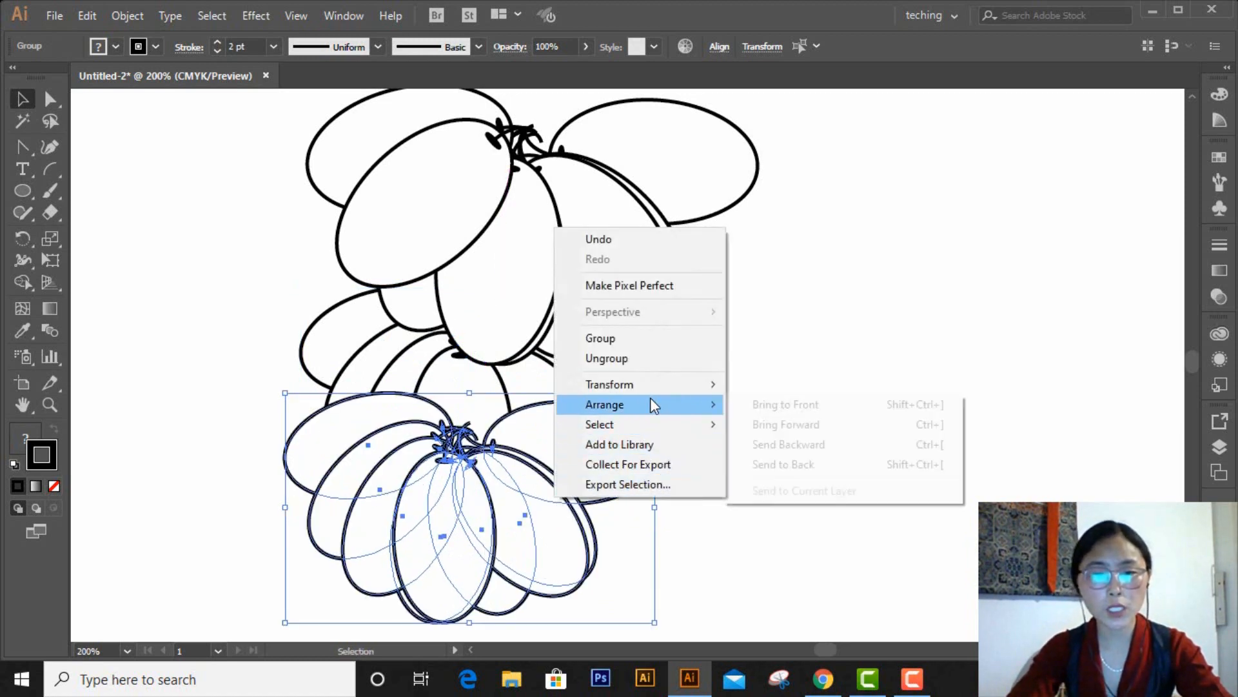
click(799, 462)
click(906, 445)
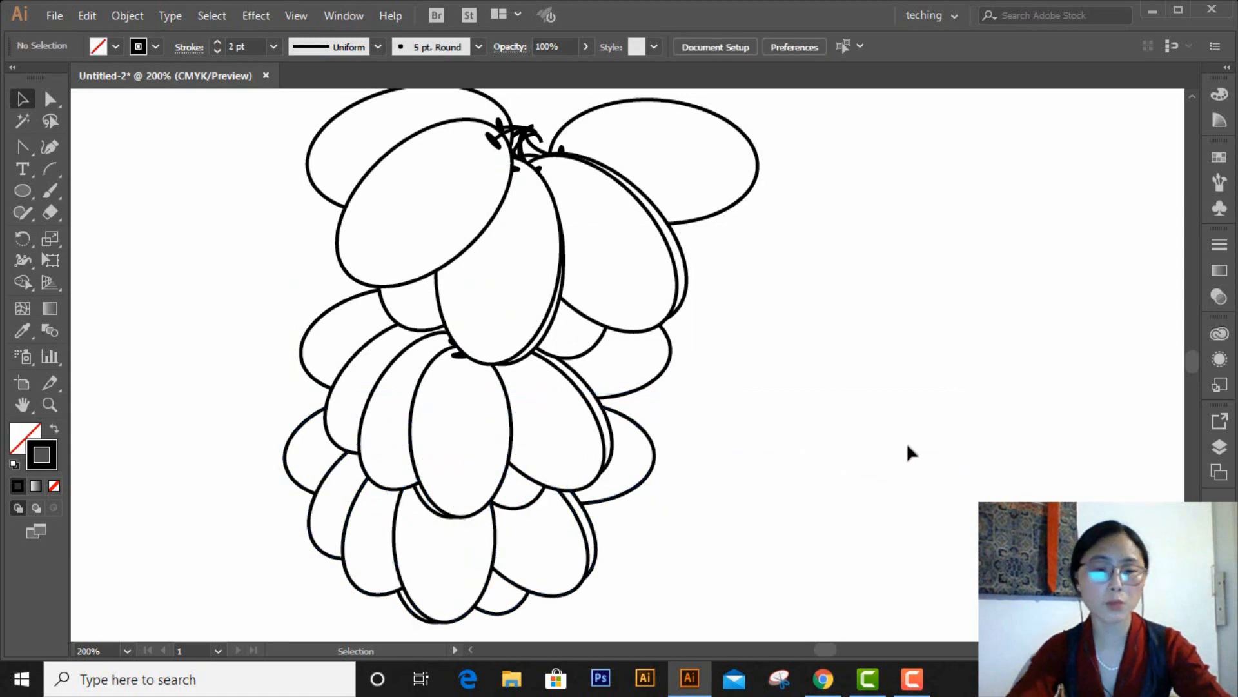
Paint a curved stem from the top of the fruit cluster towards the artboard's upper edge with the Paintbrush, undoing a trial stroke.
scroll(833, 575, up, 3)
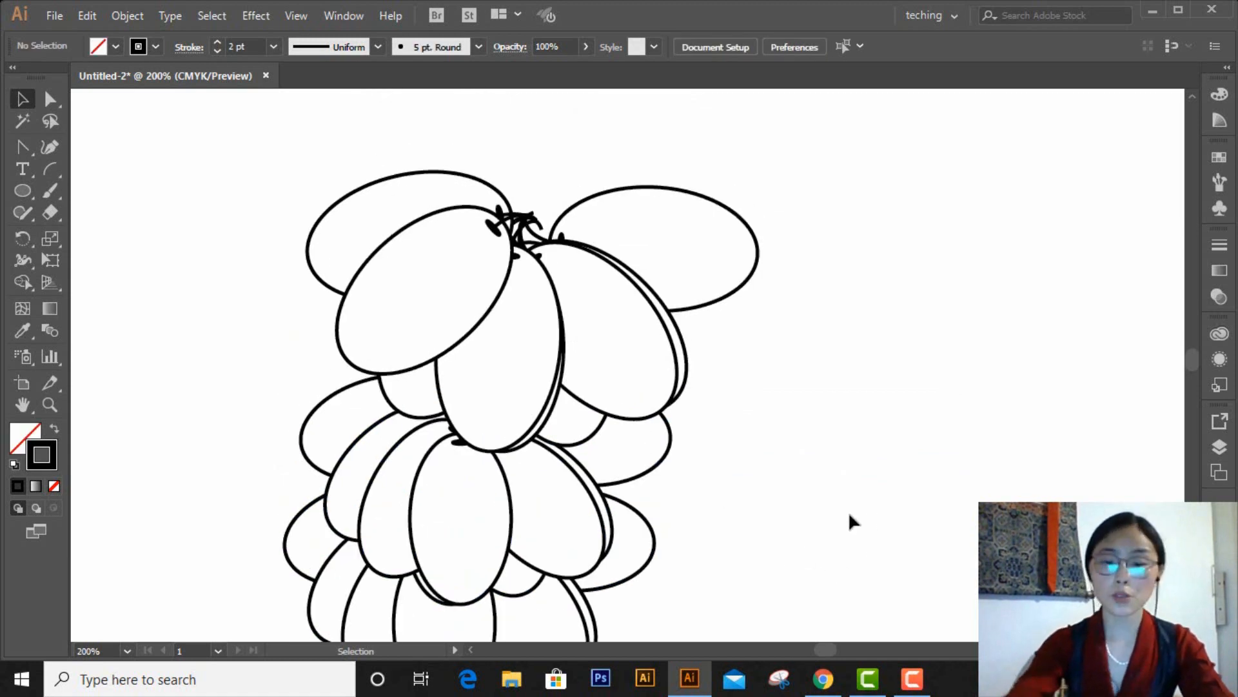
key(a)
key(ctrl+0)
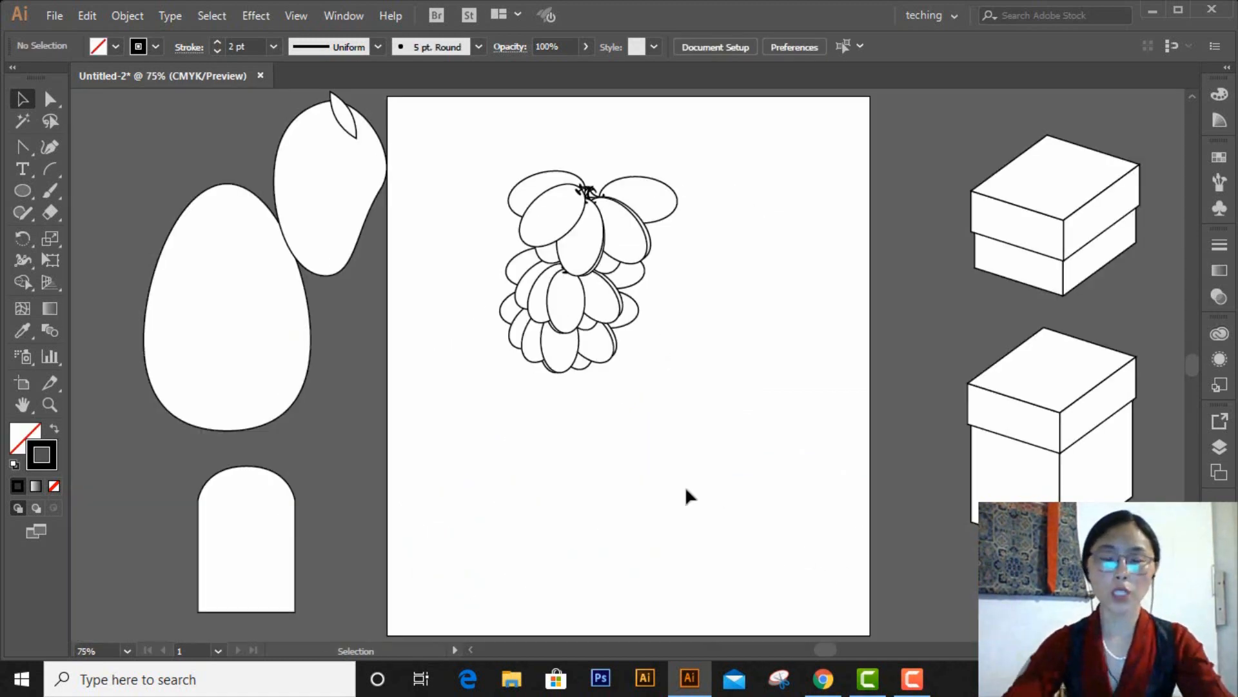
click(50, 190)
drag(544, 521, 698, 444)
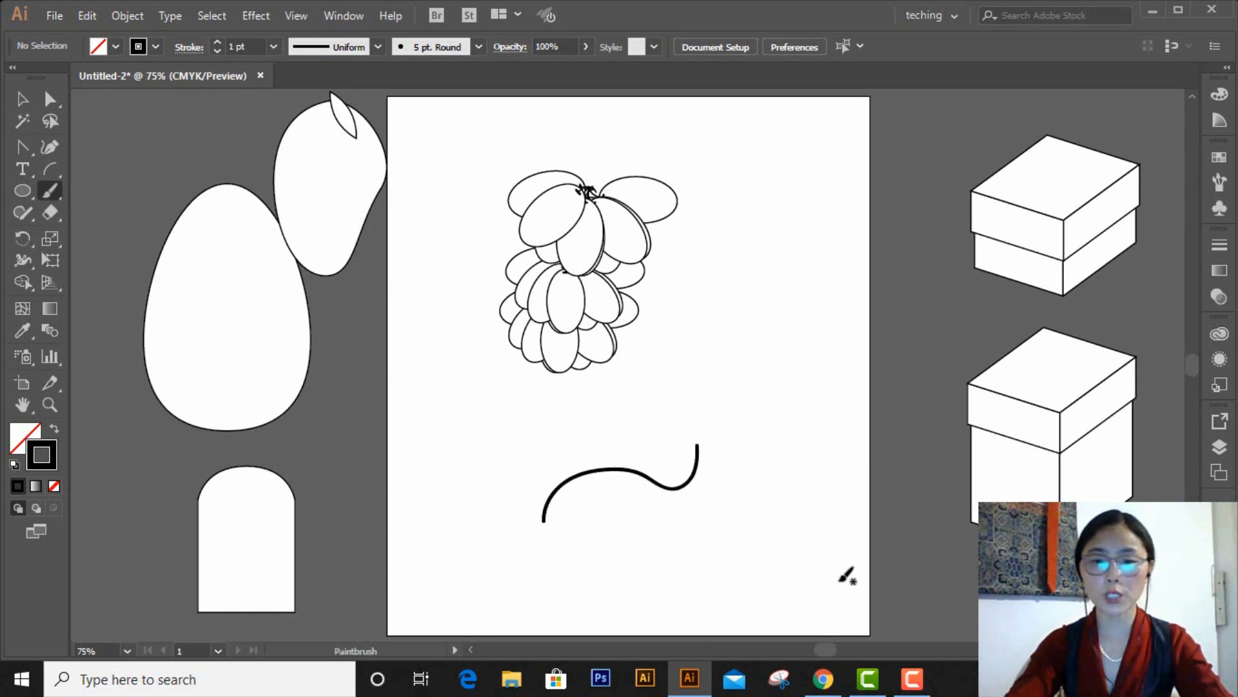
key(ctrl)
key(ctrl+z)
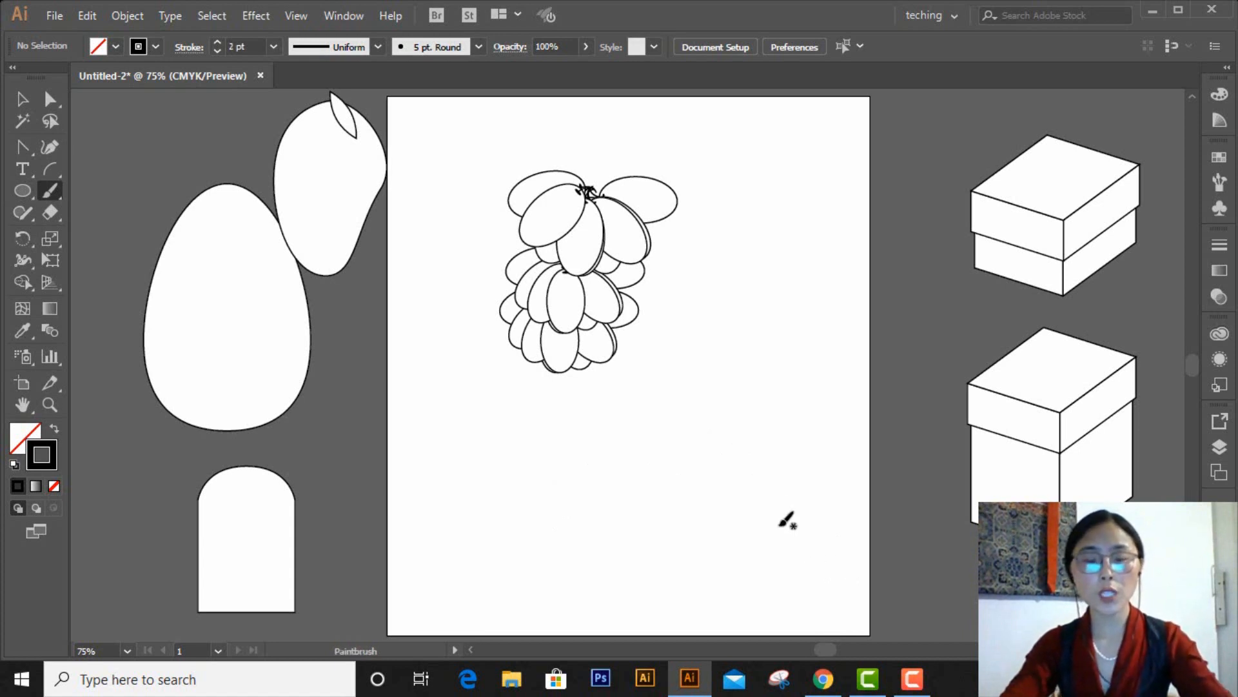
mouse_move(592, 190)
mouse_down()
mouse_move(641, 164)
mouse_move(648, 116)
mouse_up()
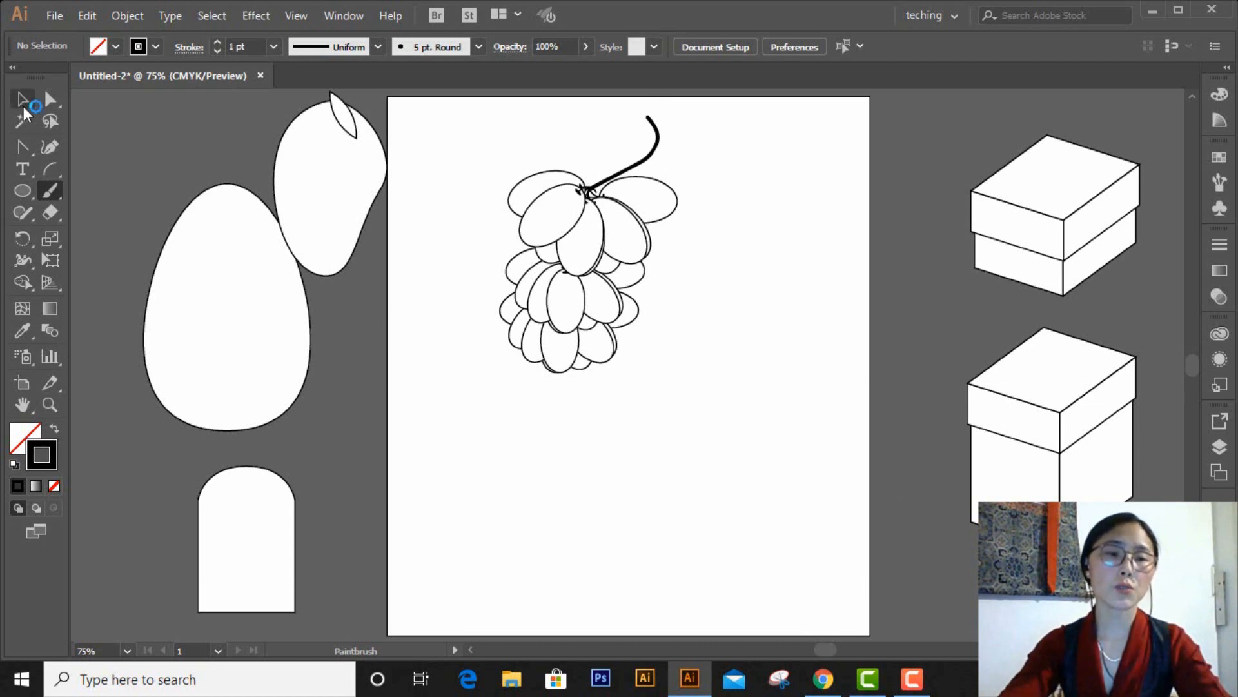
Show whole-object selection on the fruit cluster with its stem, and anchor points with Direct Selection on the cluster and egg shape.
click(20, 99)
mouse_move(470, 143)
mouse_down()
mouse_move(498, 194)
mouse_move(745, 435)
mouse_up()
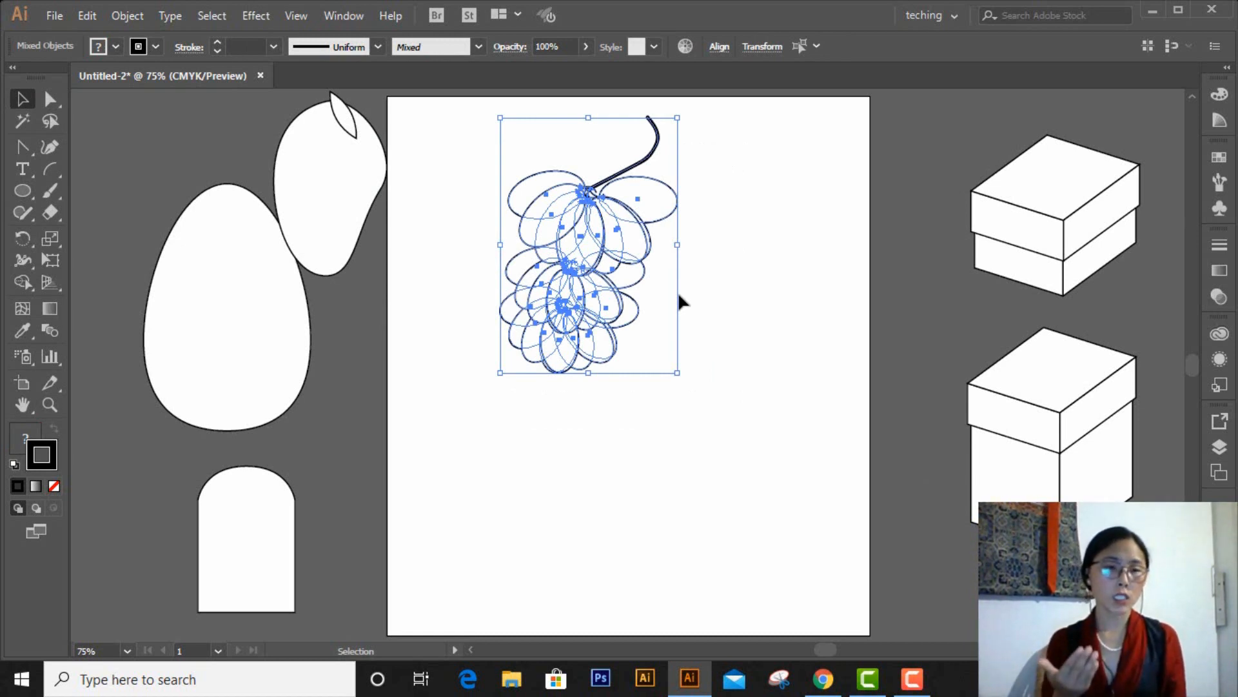
click(63, 101)
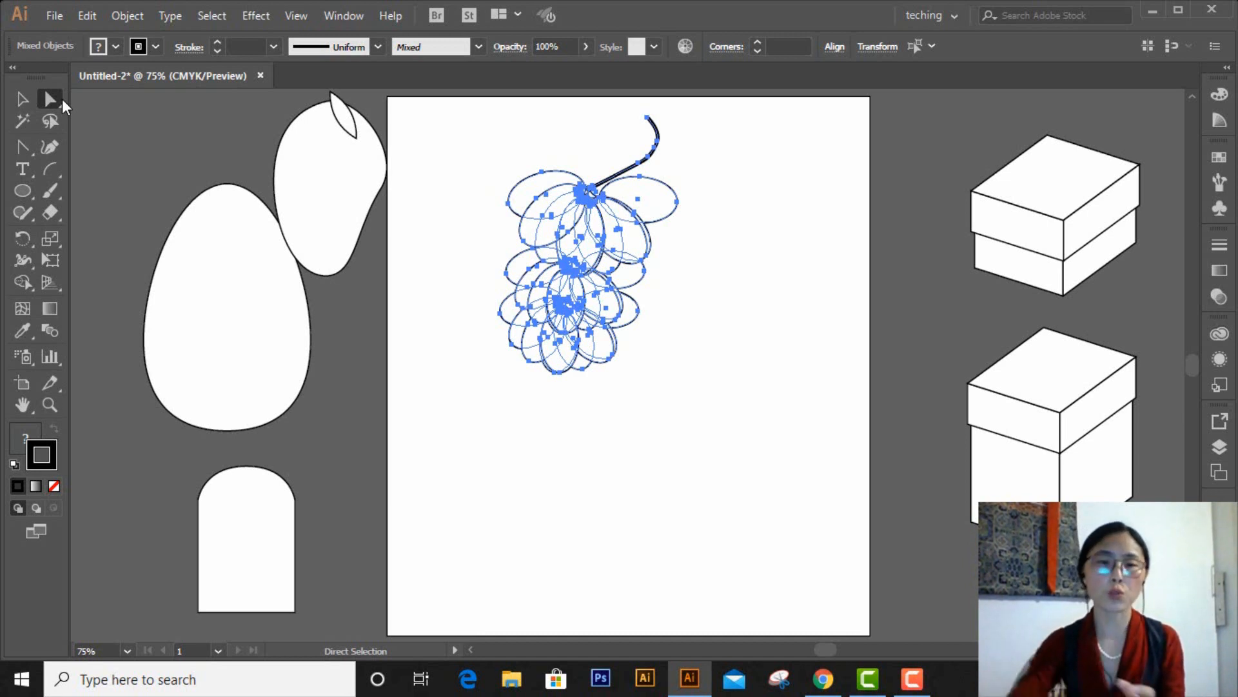
click(211, 197)
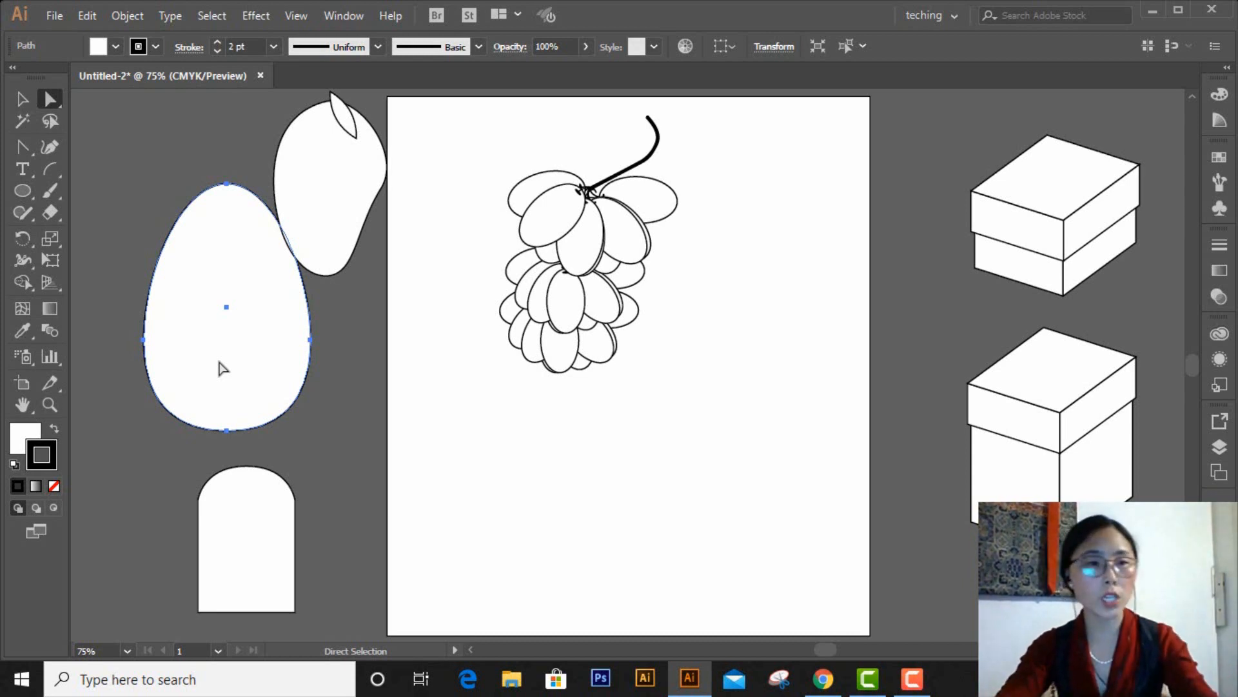
Examine the Undo and Redo commands with their shortcuts, and clear the selection.
click(85, 18)
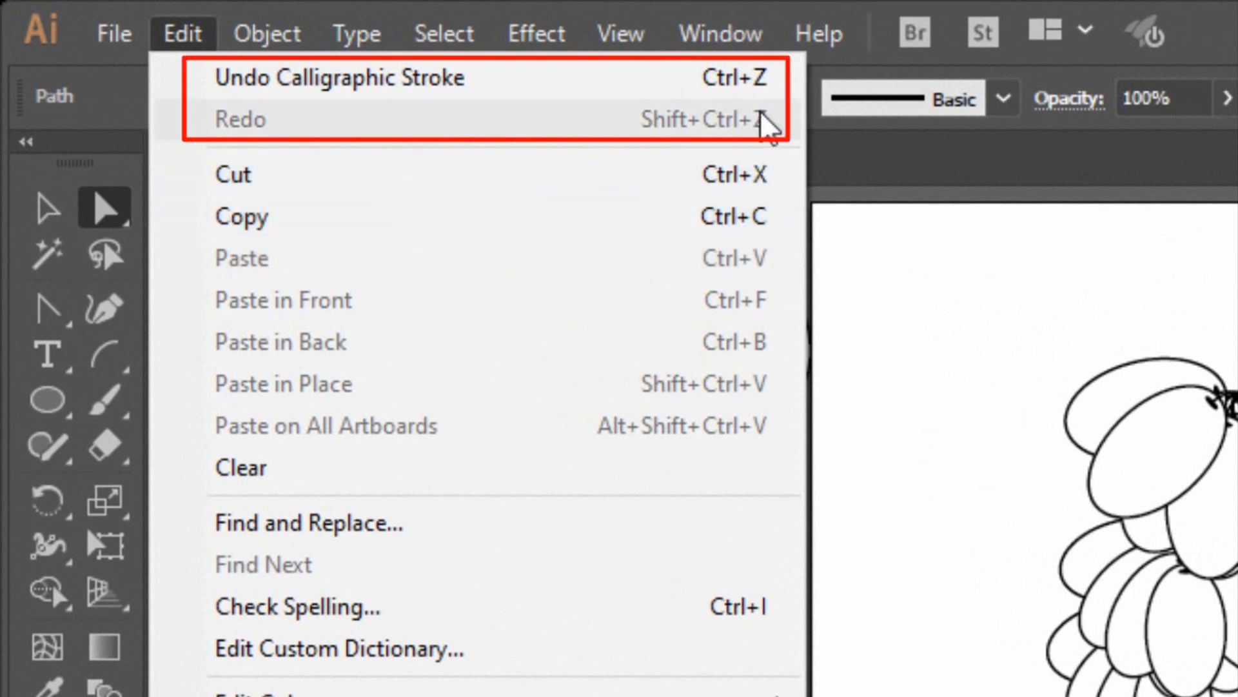
click(742, 80)
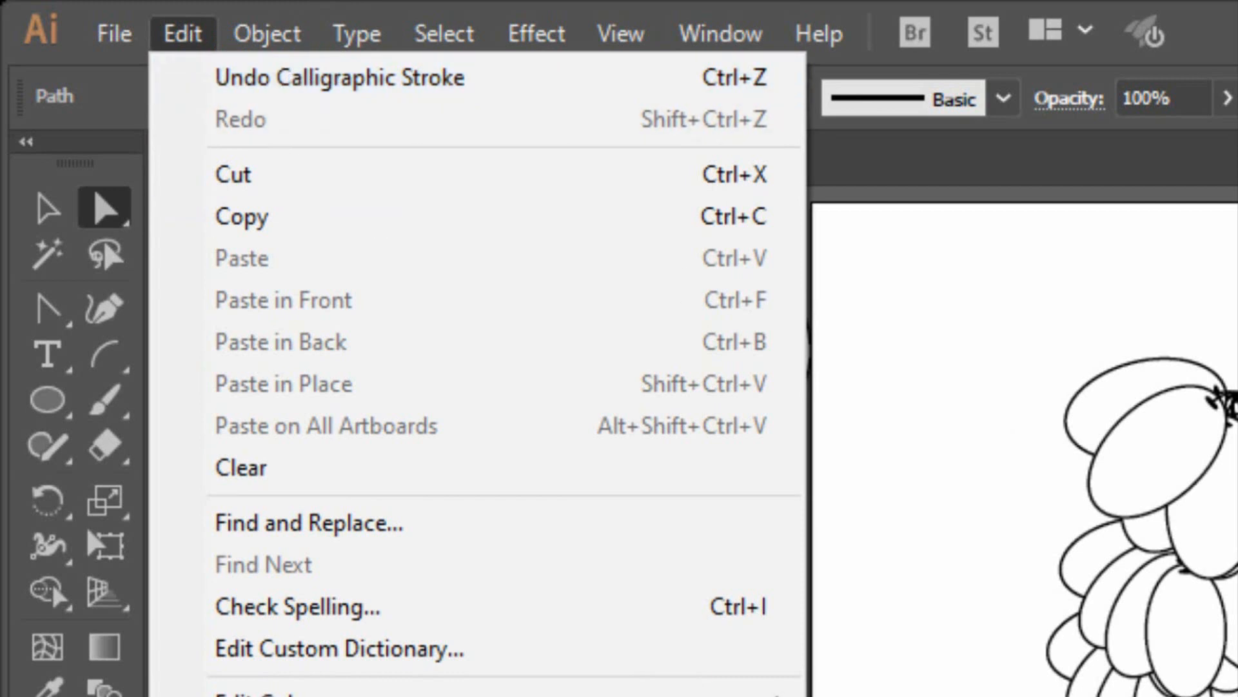
key(Escape)
click(801, 320)
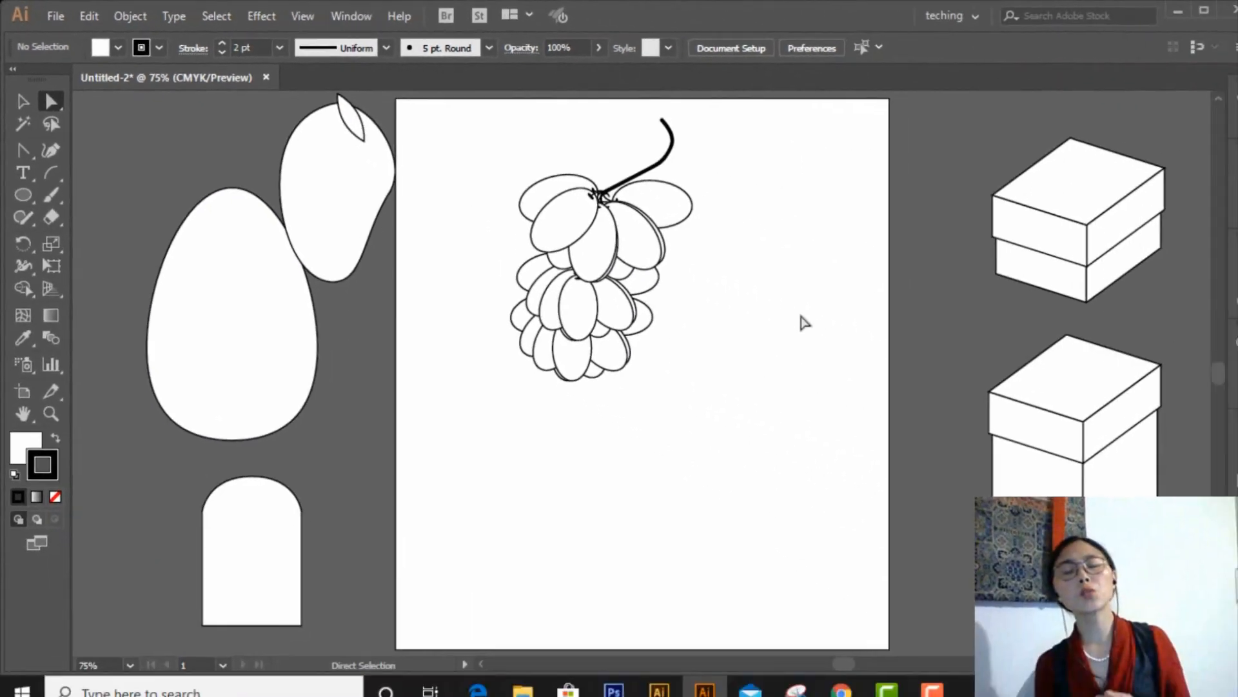